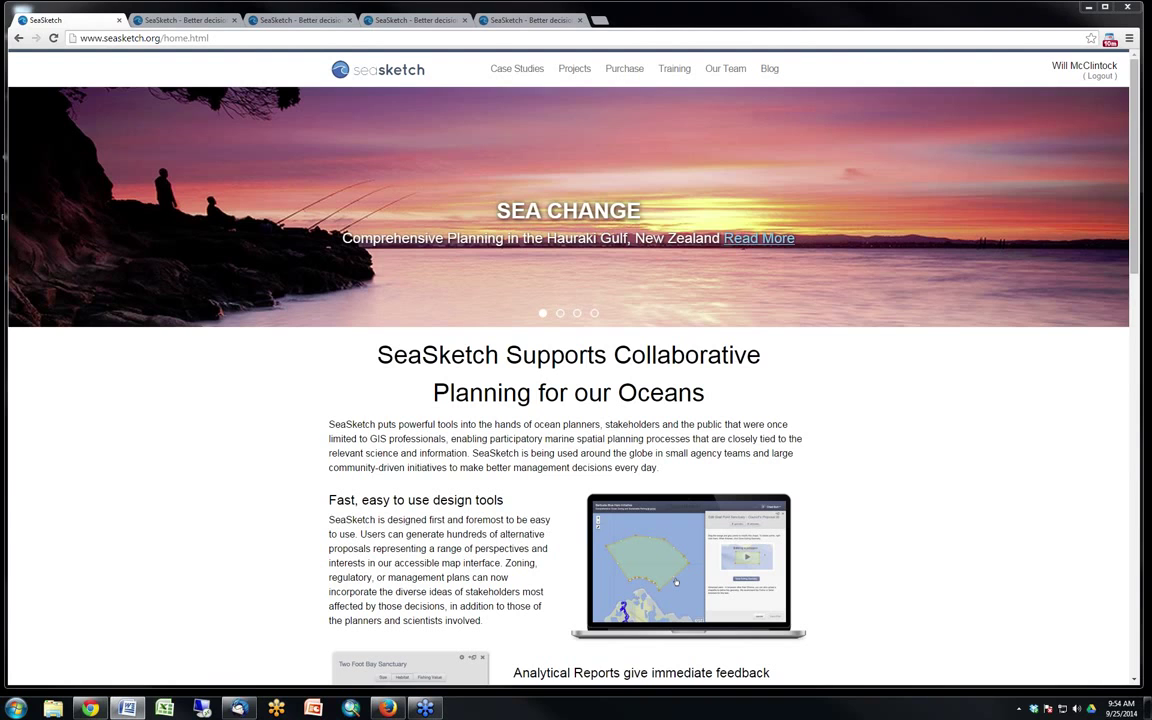
Open the Our Team page and look through the team members' profiles
left_click(140, 38)
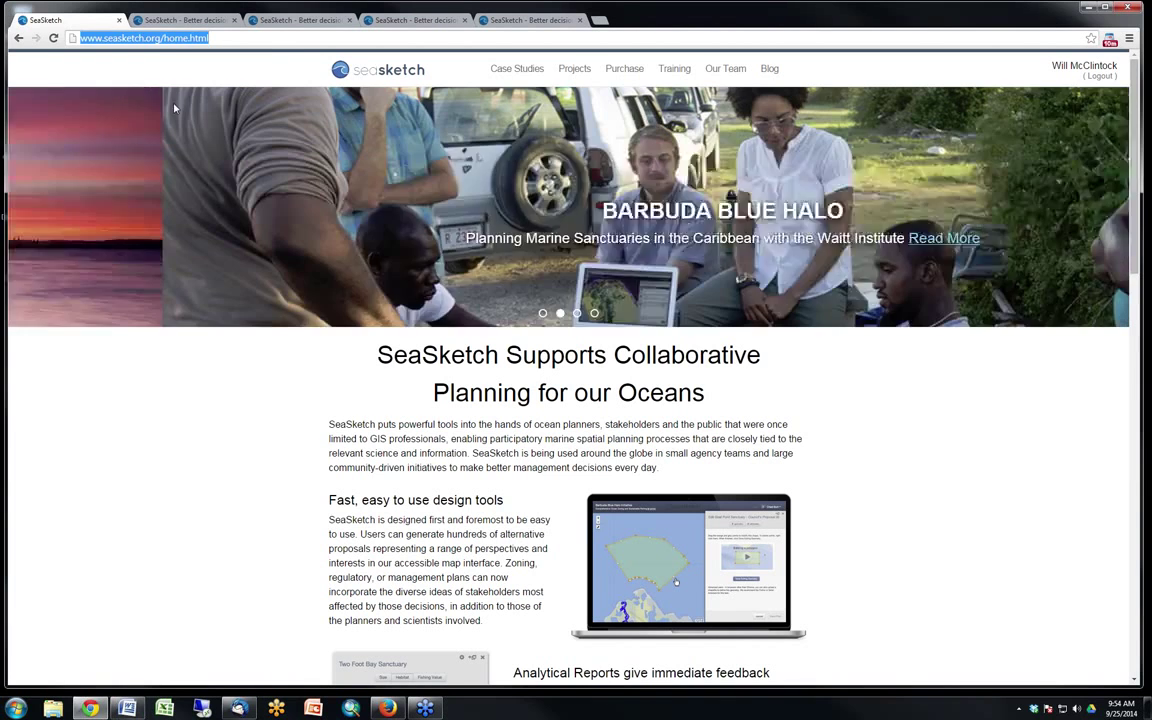
left_click(140, 38)
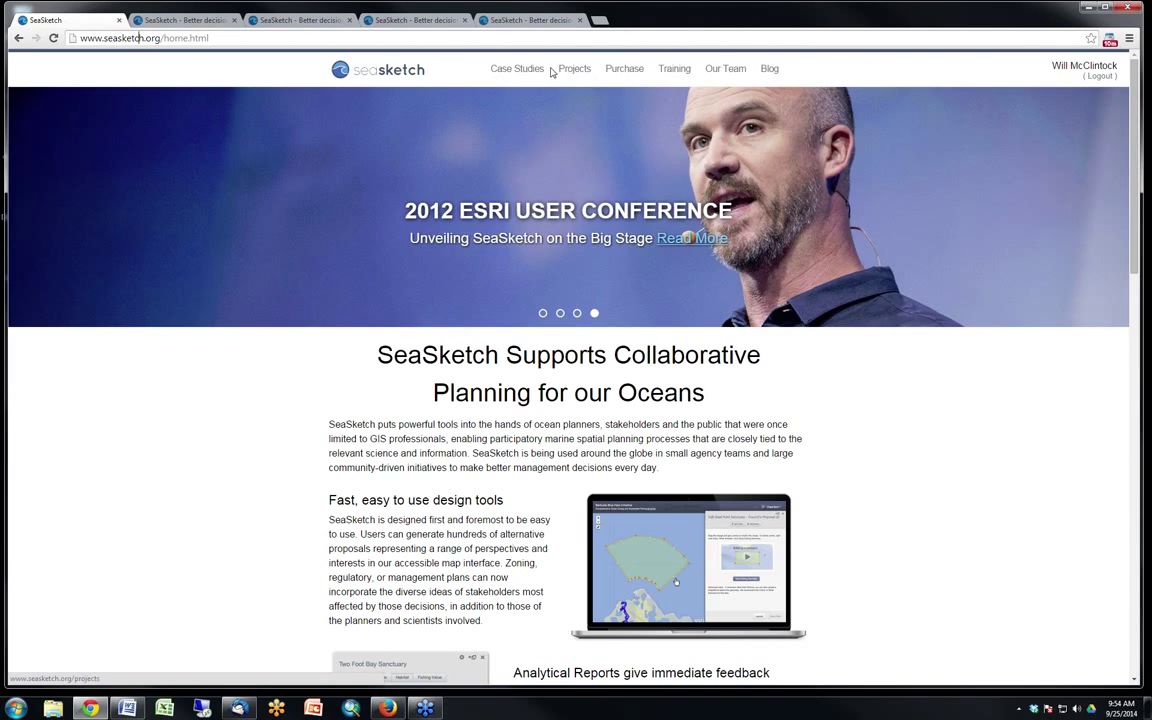
left_click(674, 69)
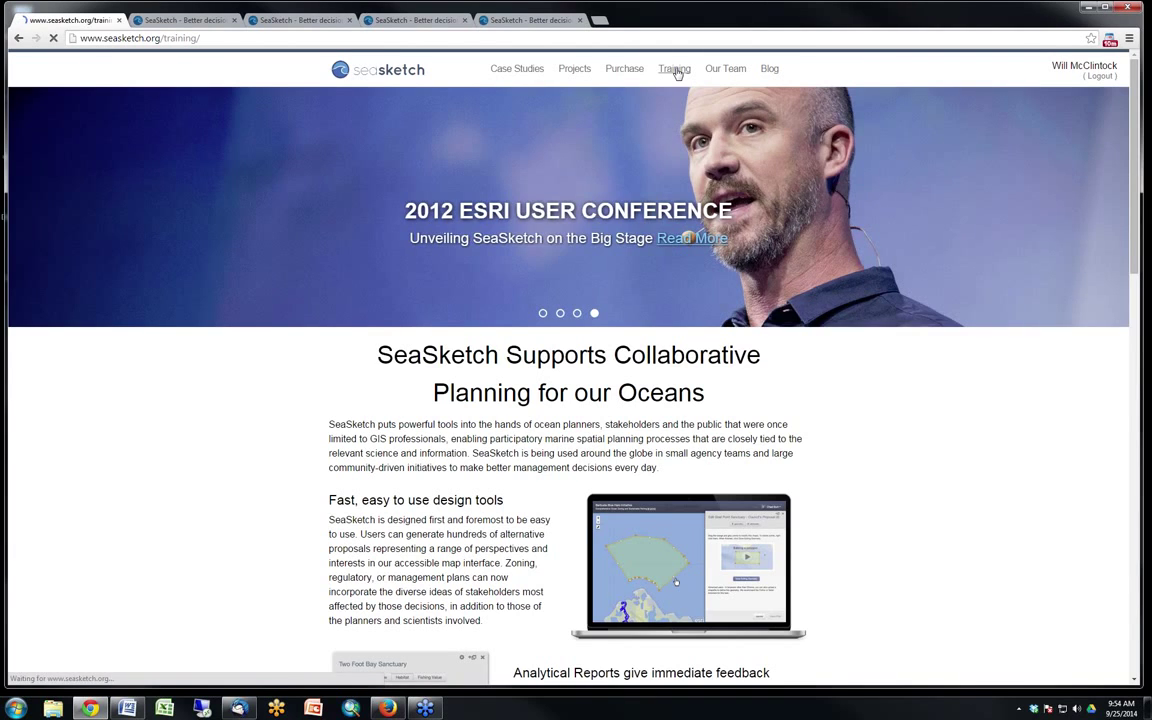
left_click(730, 70)
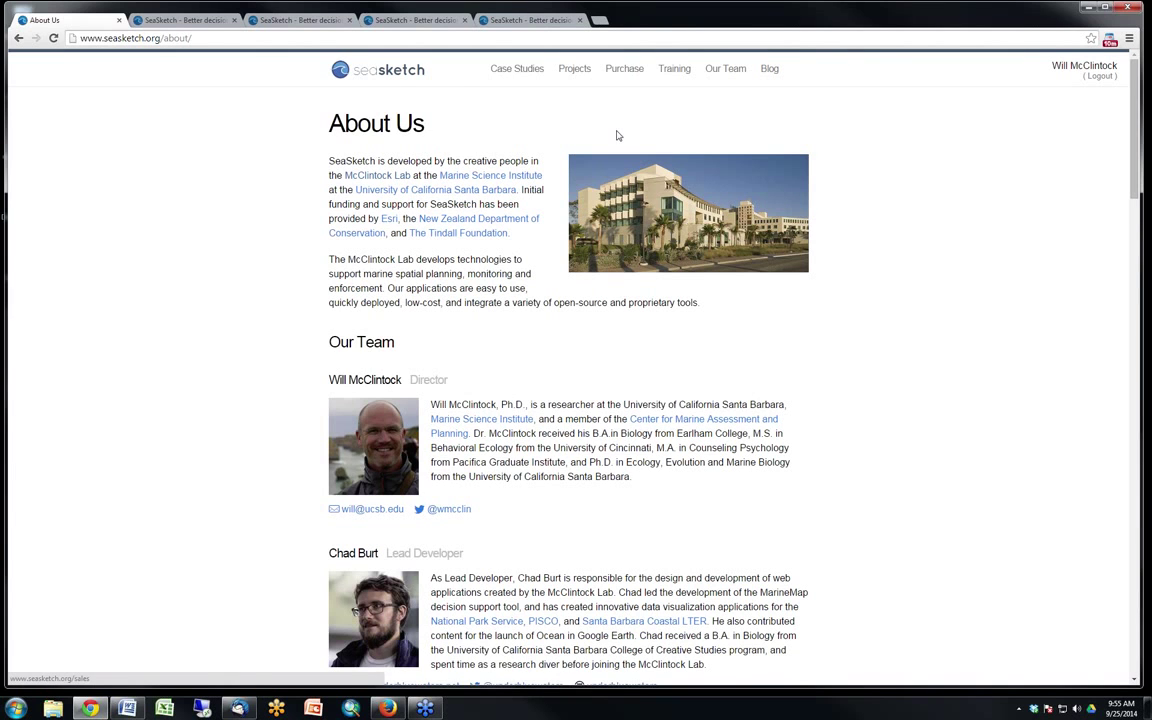
scroll(617, 135, "down", 3)
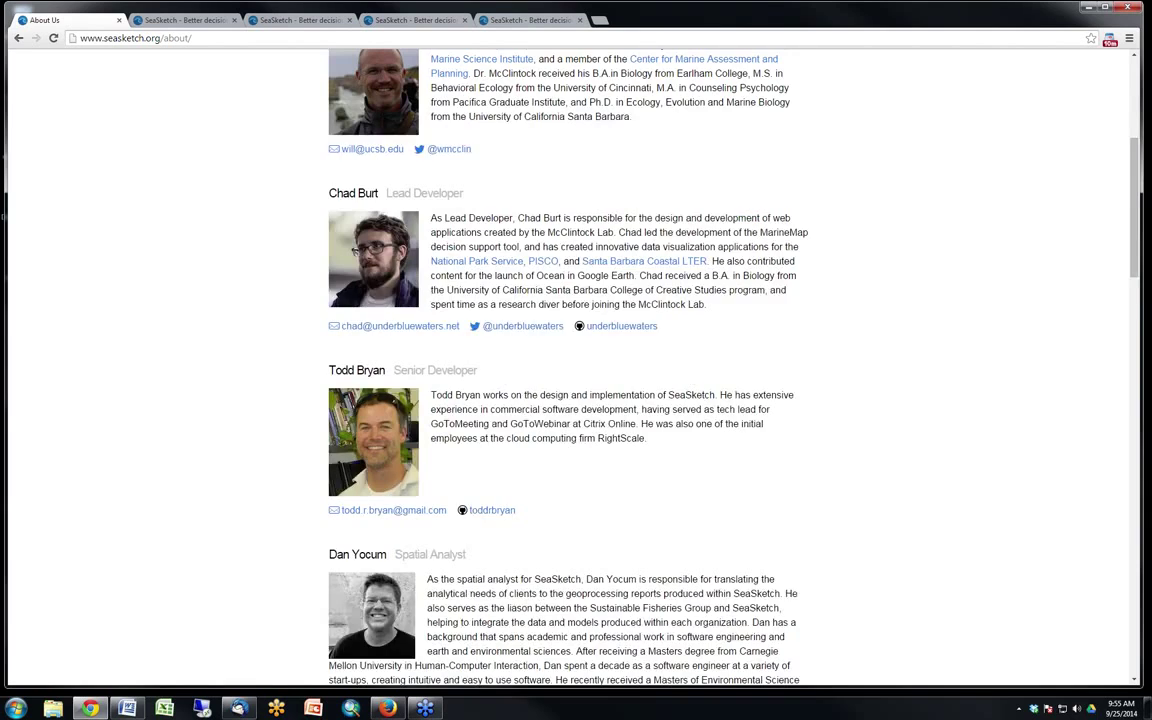
scroll(591, 208, "down", 1)
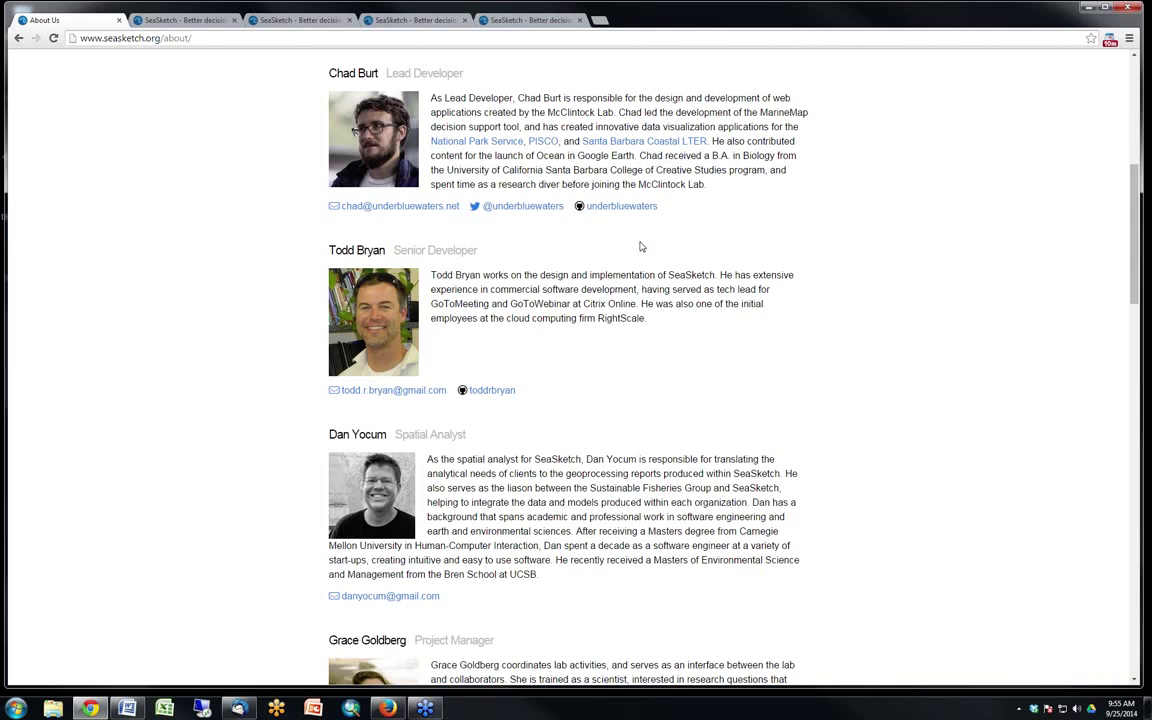
scroll(641, 246, "down", 2)
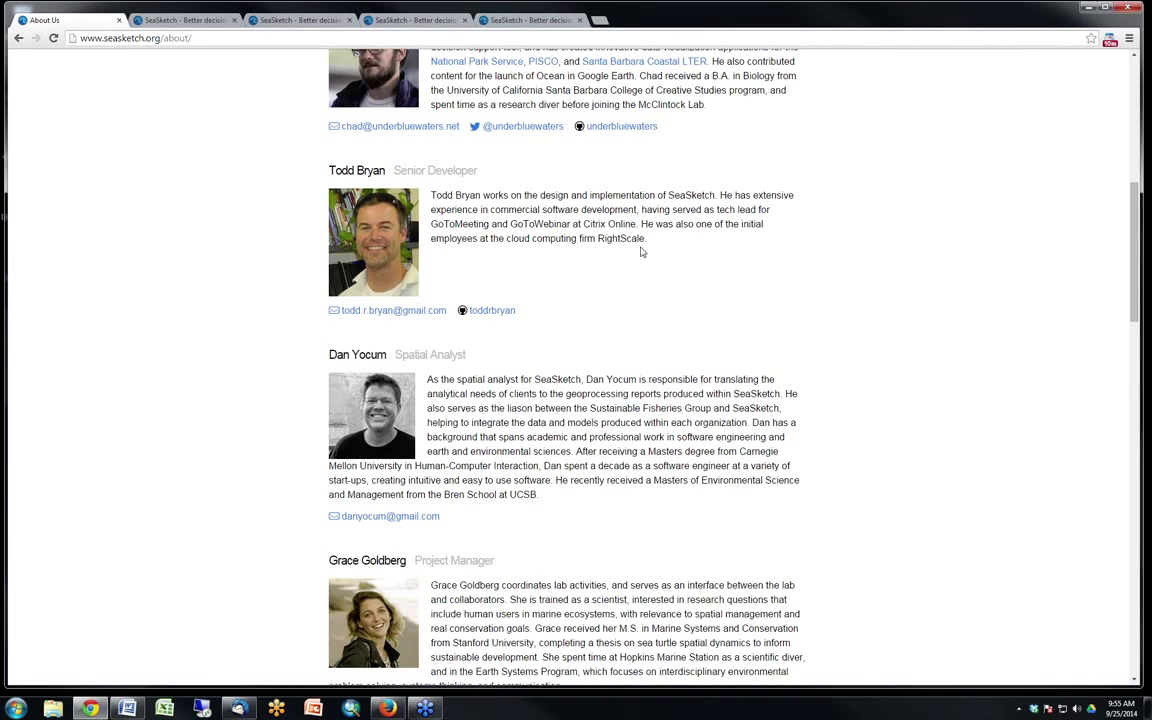
scroll(641, 252, "up", 1)
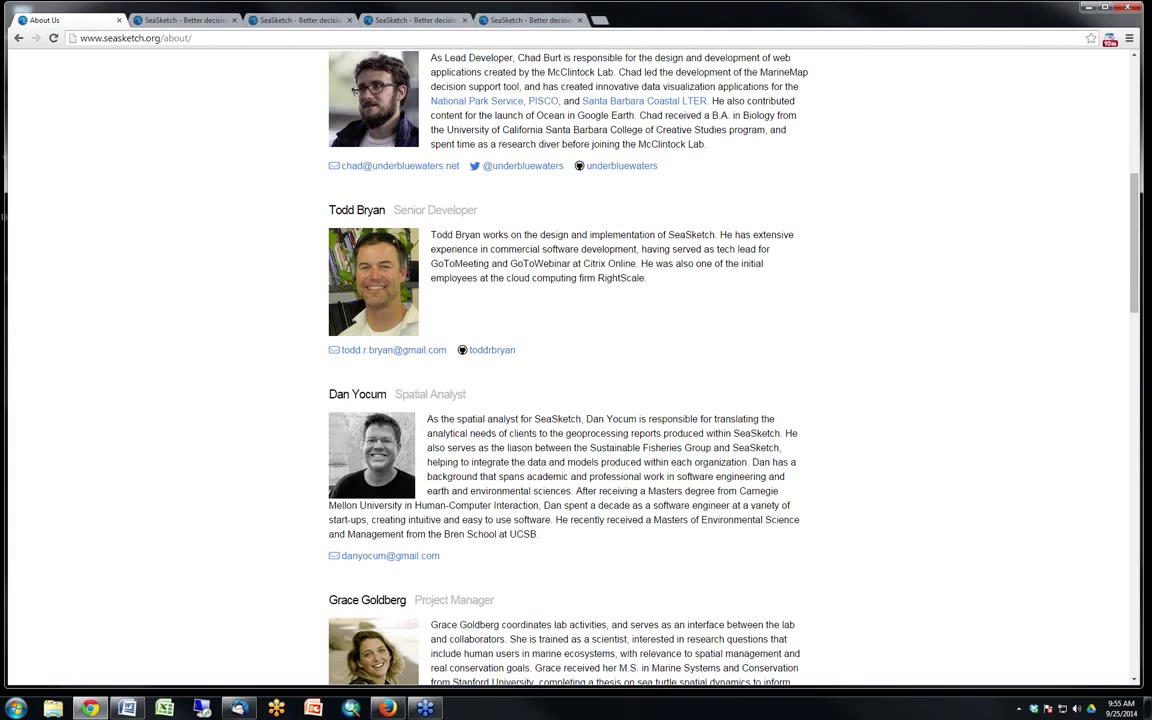
scroll(641, 252, "up", 5)
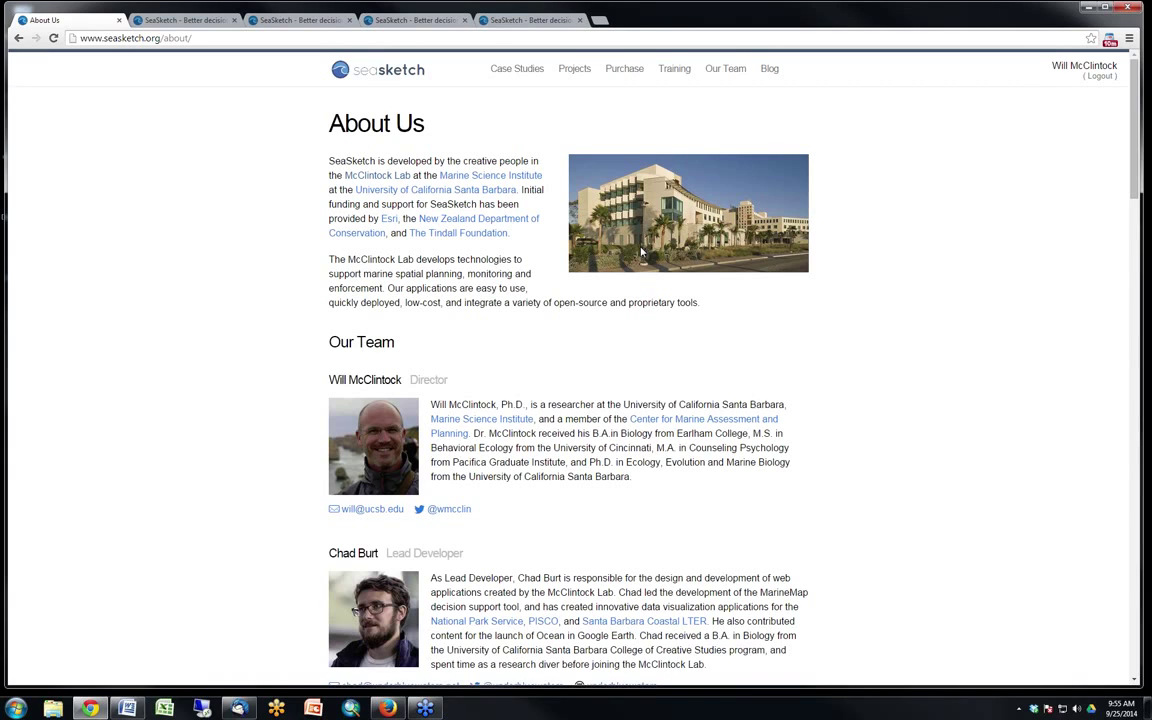
Open the Projects page and inspect the MaPP Marine Planning Portal and Barbuda Blue Halo Initiative markers on the world map
left_click(580, 72)
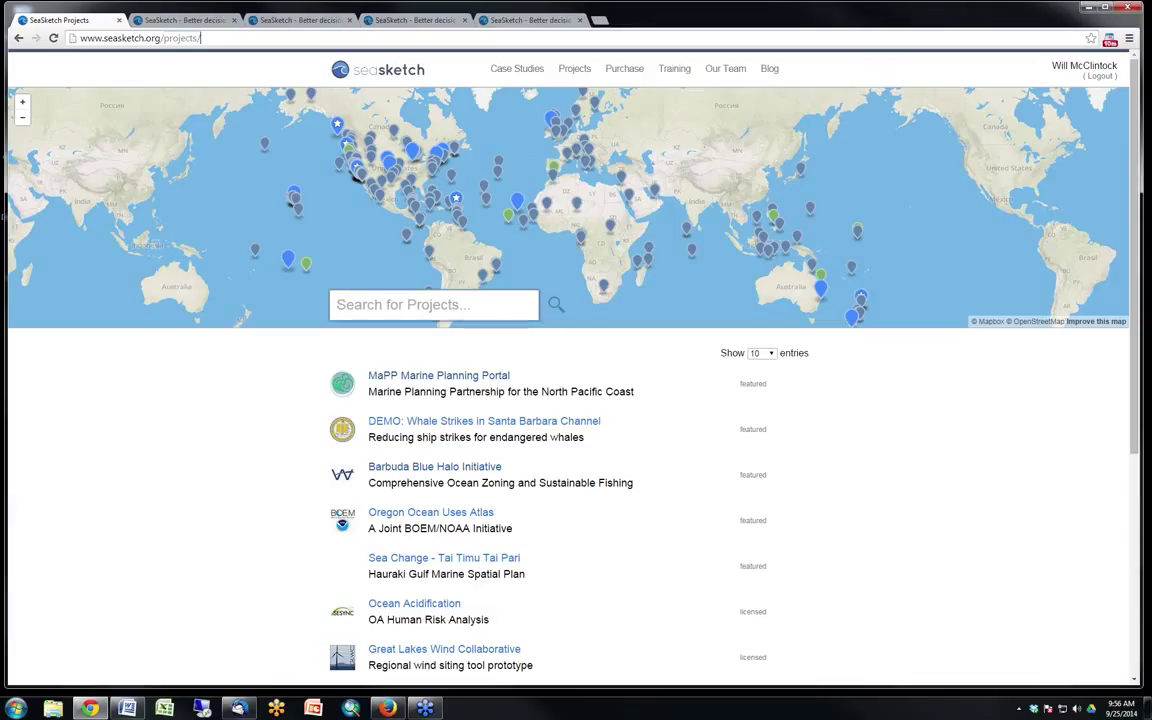
left_click_drag(200, 38, 72, 40)
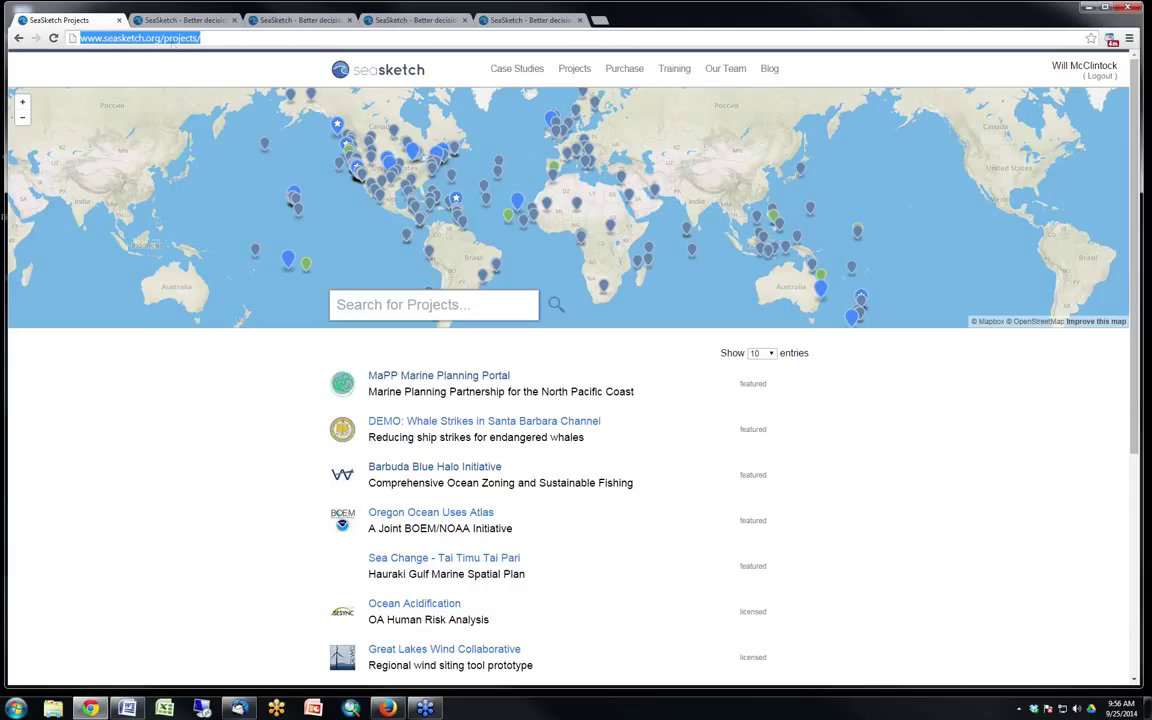
left_click(455, 201)
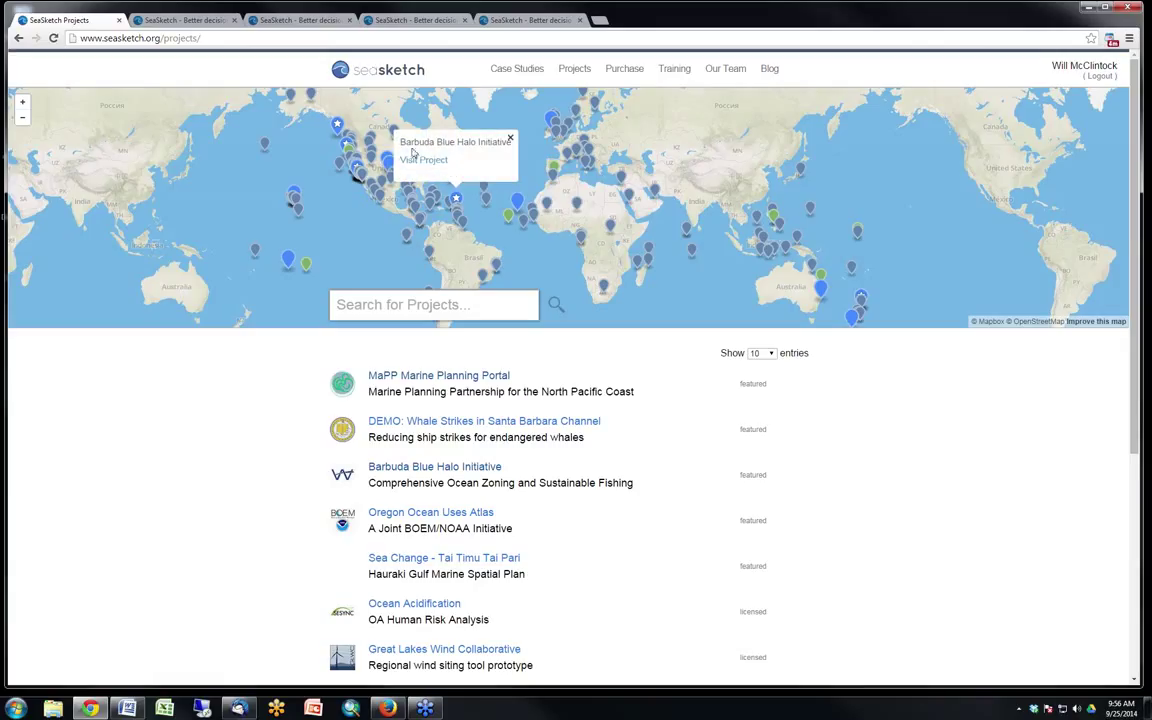
left_click(338, 130)
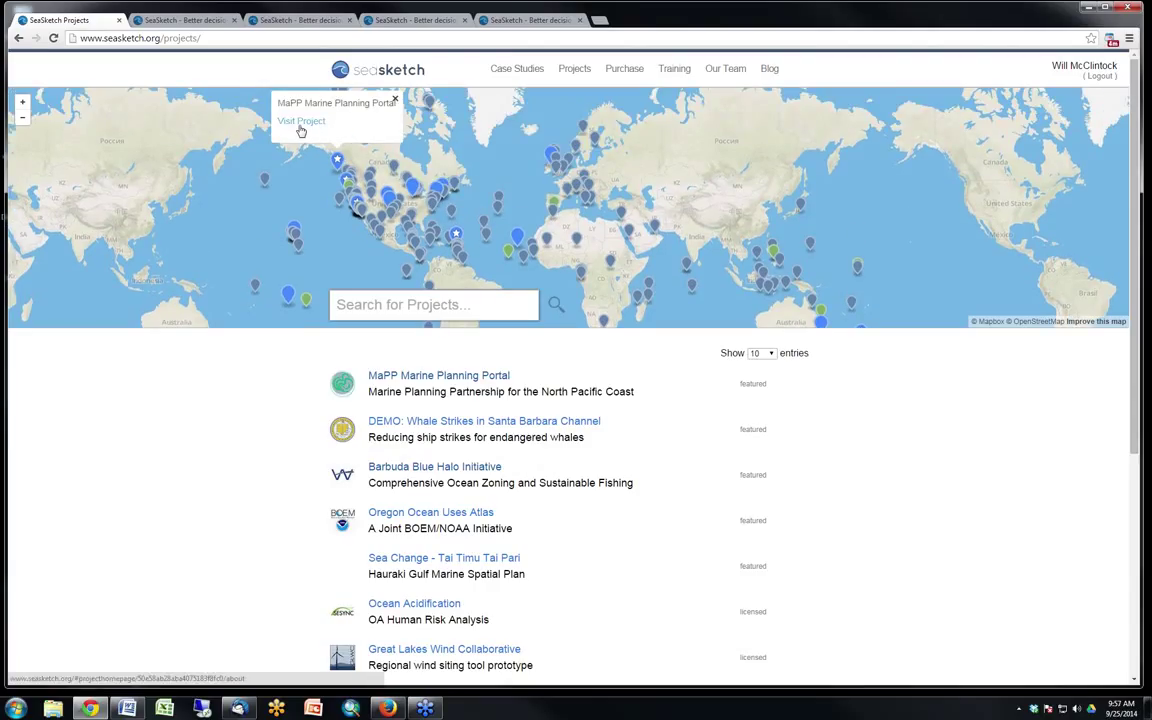
left_click(456, 236)
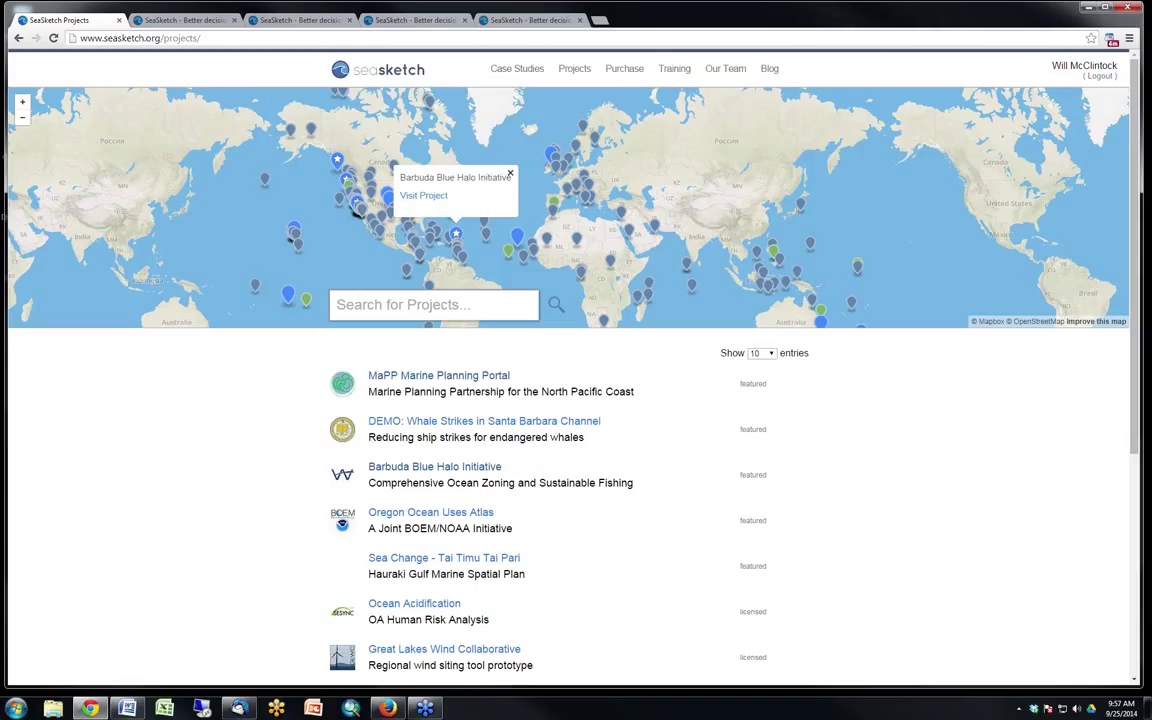
Switch to the open Barbuda Blue Halo Initiative project and reset the map extent
left_click(212, 20)
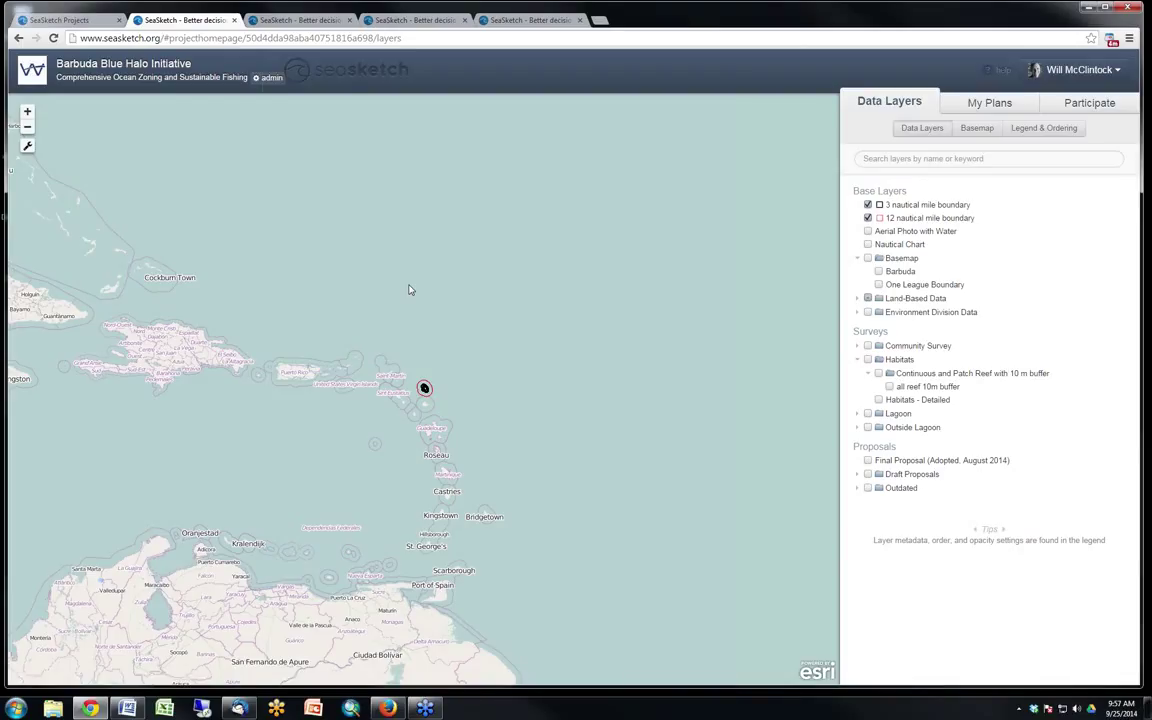
mouse_move(406, 389)
left_mouse_down()
mouse_move(440, 430)
mouse_move(403, 393)
left_mouse_up()
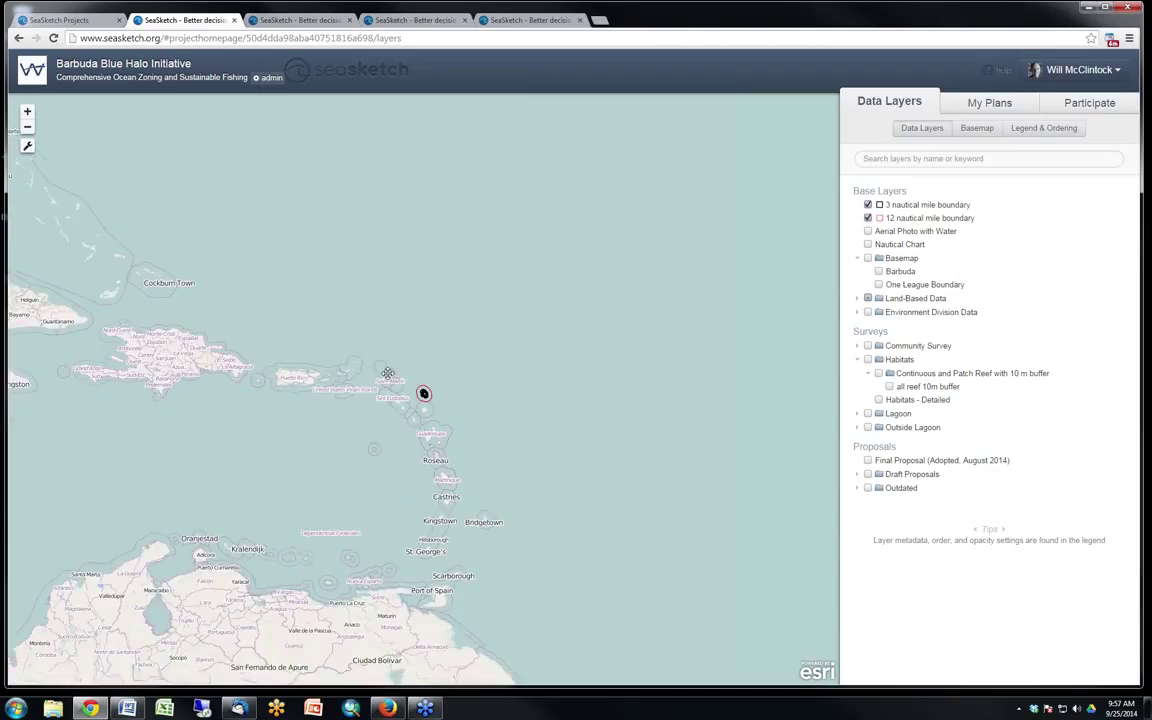
left_click(27, 146)
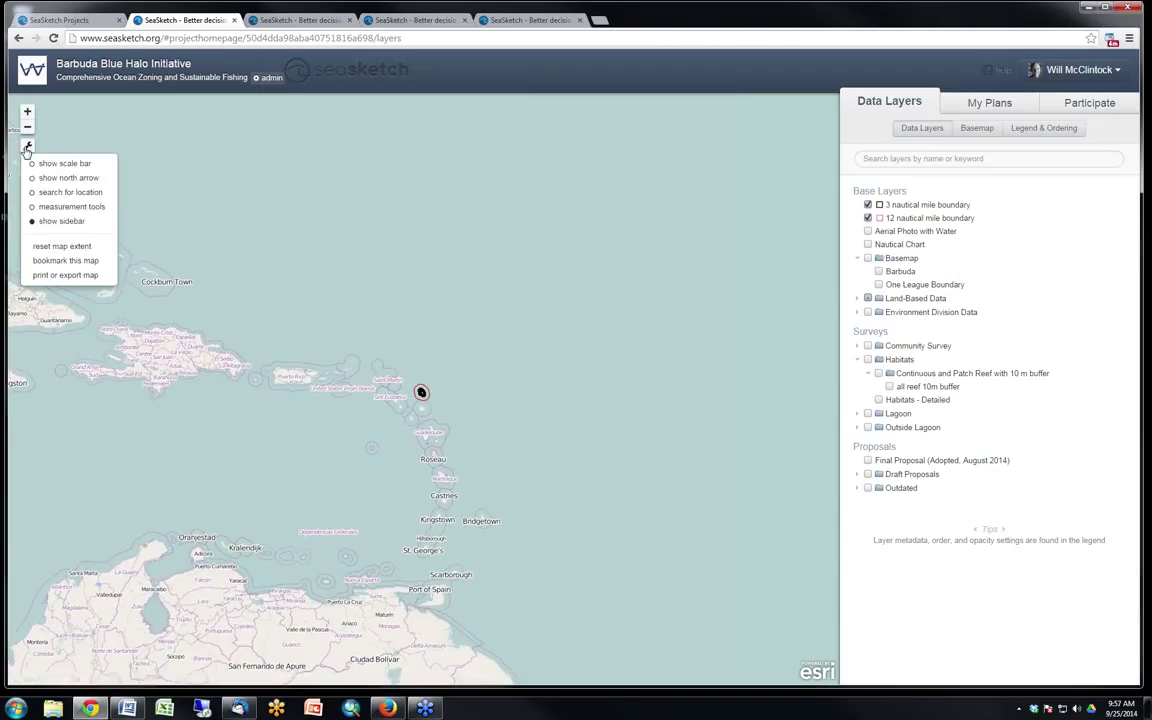
left_click(63, 247)
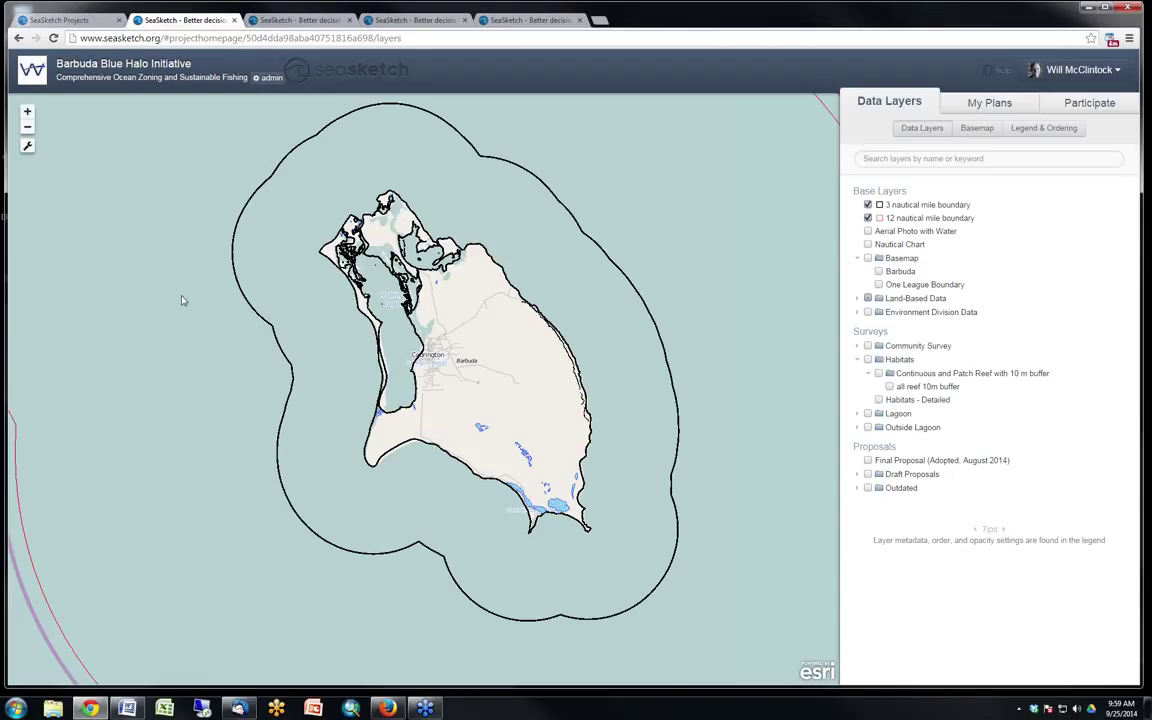
Temporarily show the Lagoon and Outside Lagoon survey layers on the map to examine their legend
left_click(867, 413)
left_click(867, 427)
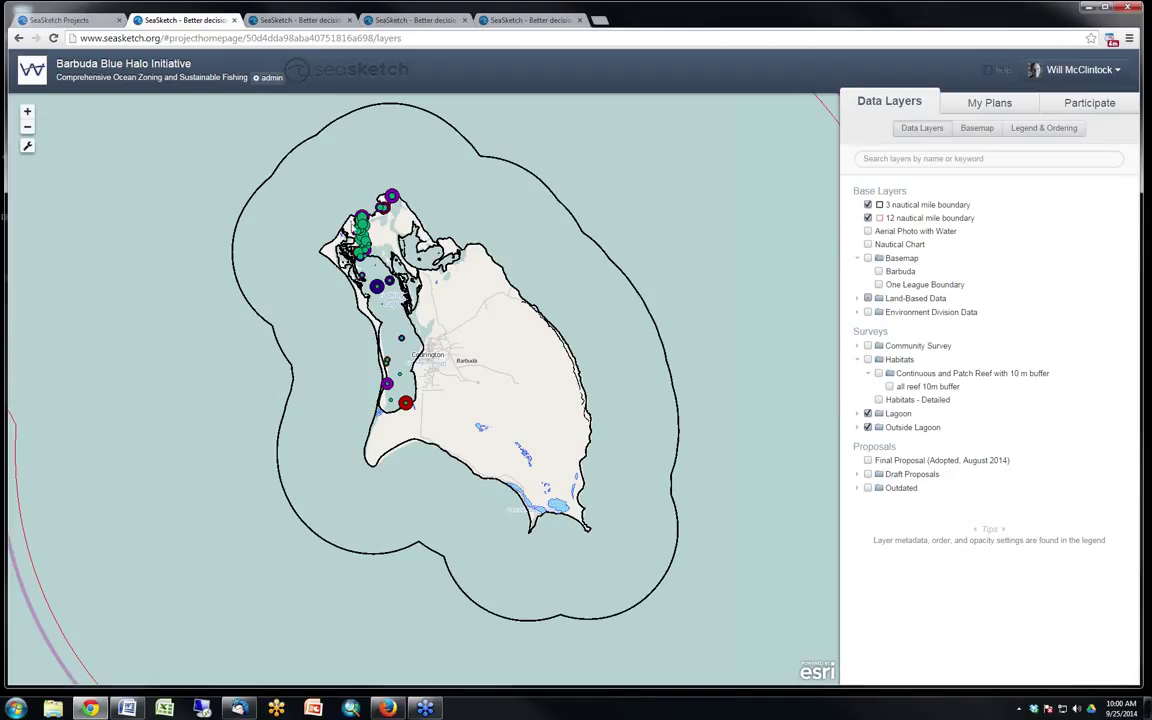
left_click(1042, 135)
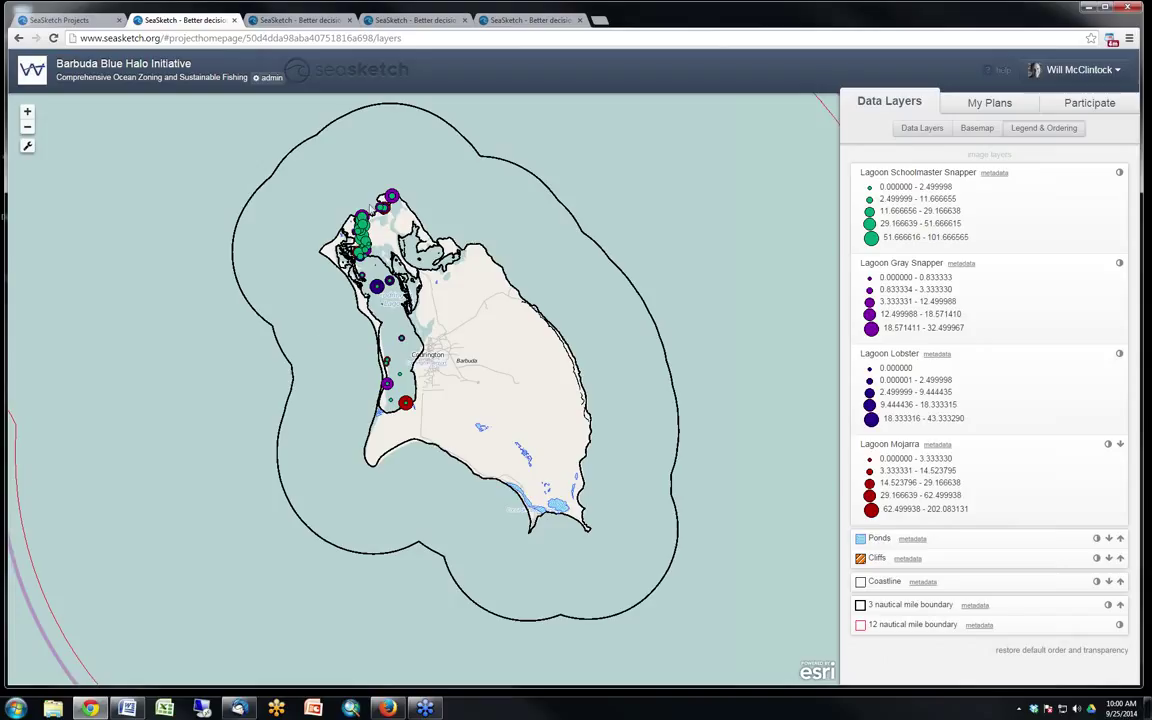
left_click(910, 128)
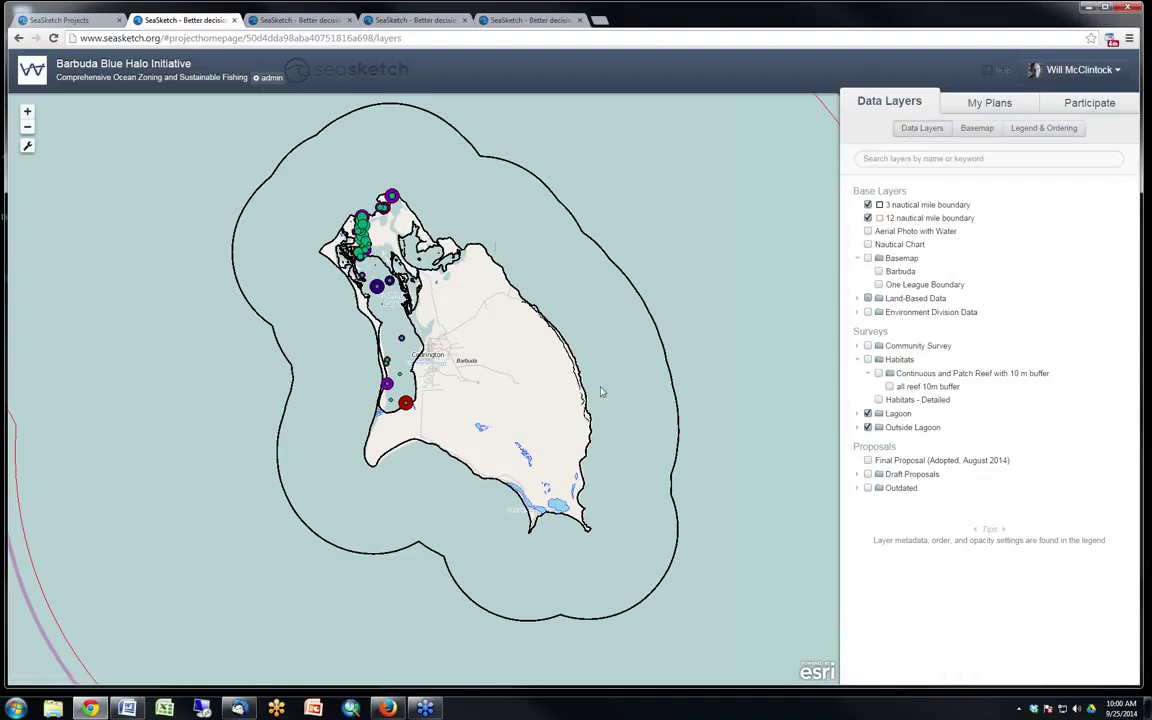
left_click(868, 413)
left_click(868, 427)
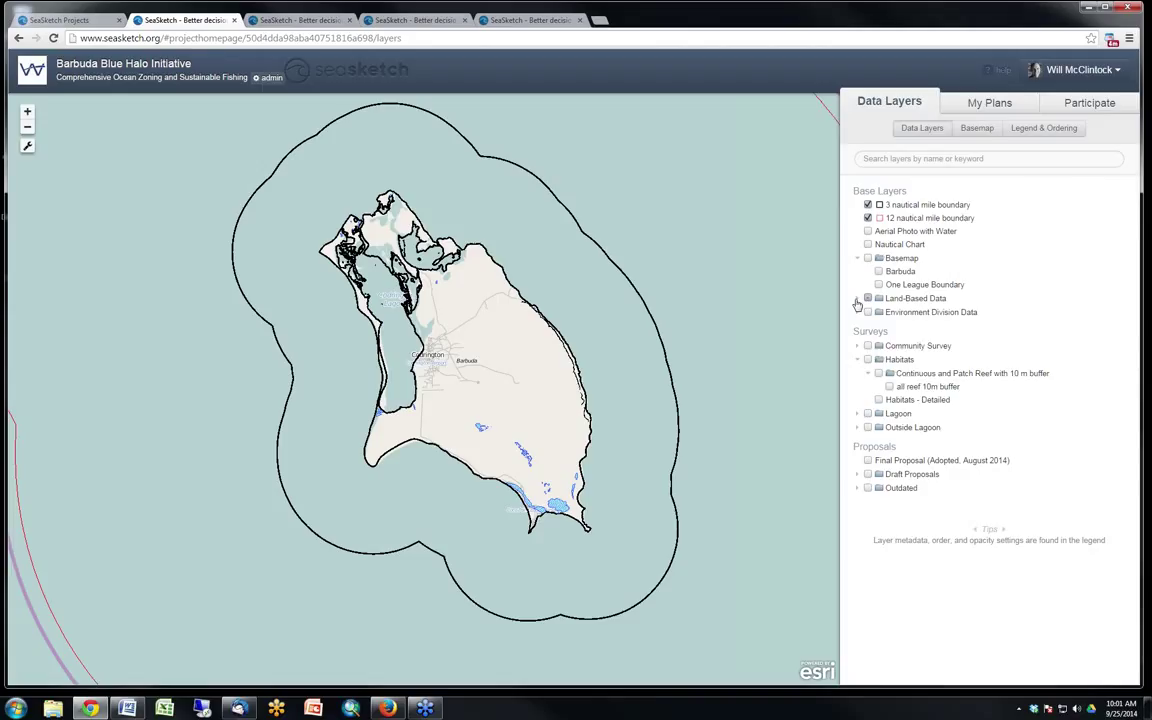
Show the Aerial Photo with Water layer and briefly overlay the Lagoon survey layer on it
left_click(857, 299)
left_click(857, 299)
left_click(868, 231)
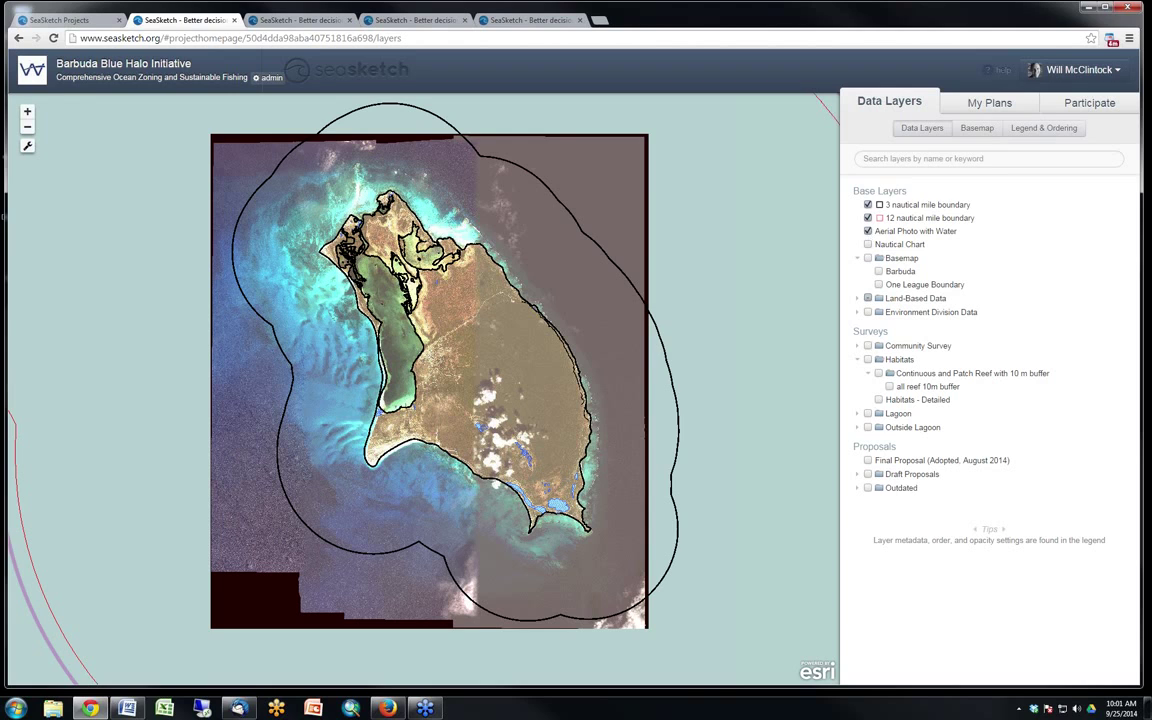
left_click(868, 414)
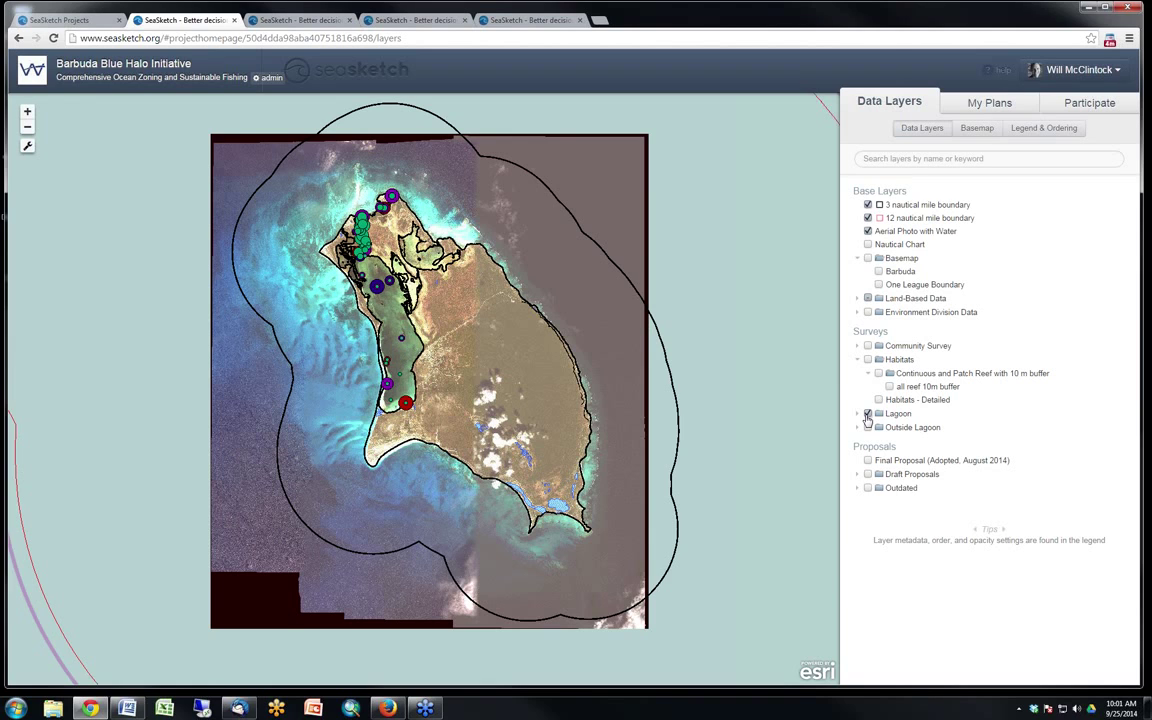
left_click(867, 414)
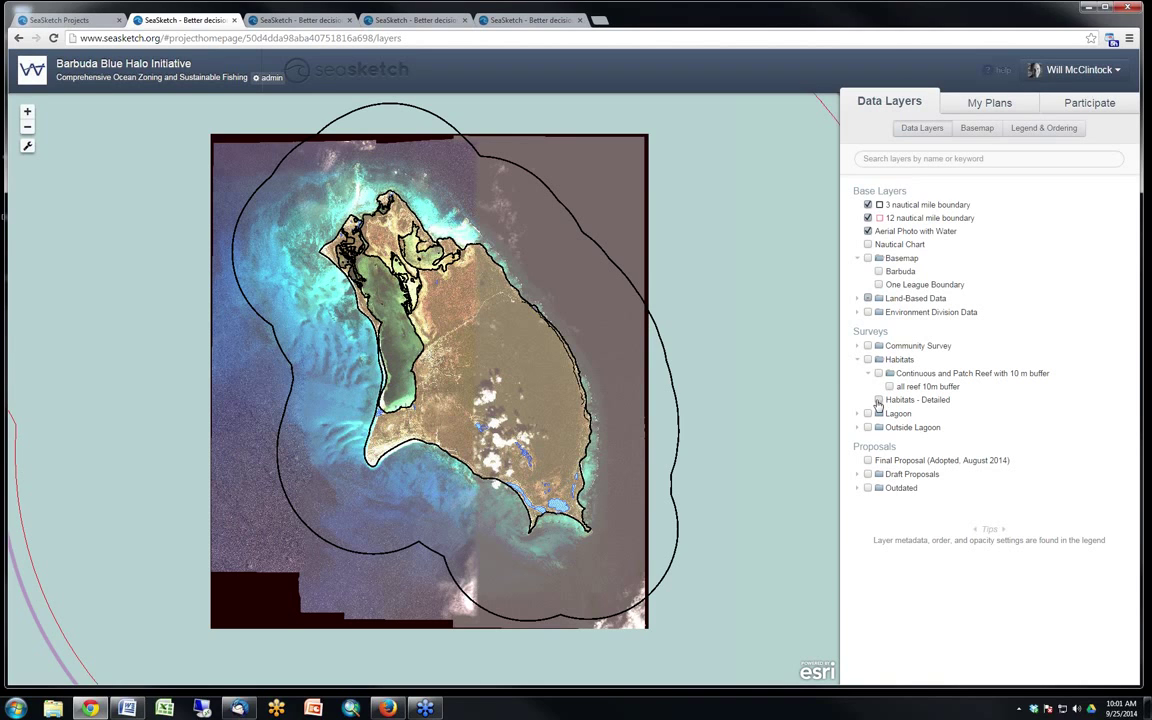
Overlay the Habitats - Detailed layer to examine its legend, and hide it together with the Aerial Photo with Water layer
left_click(879, 400)
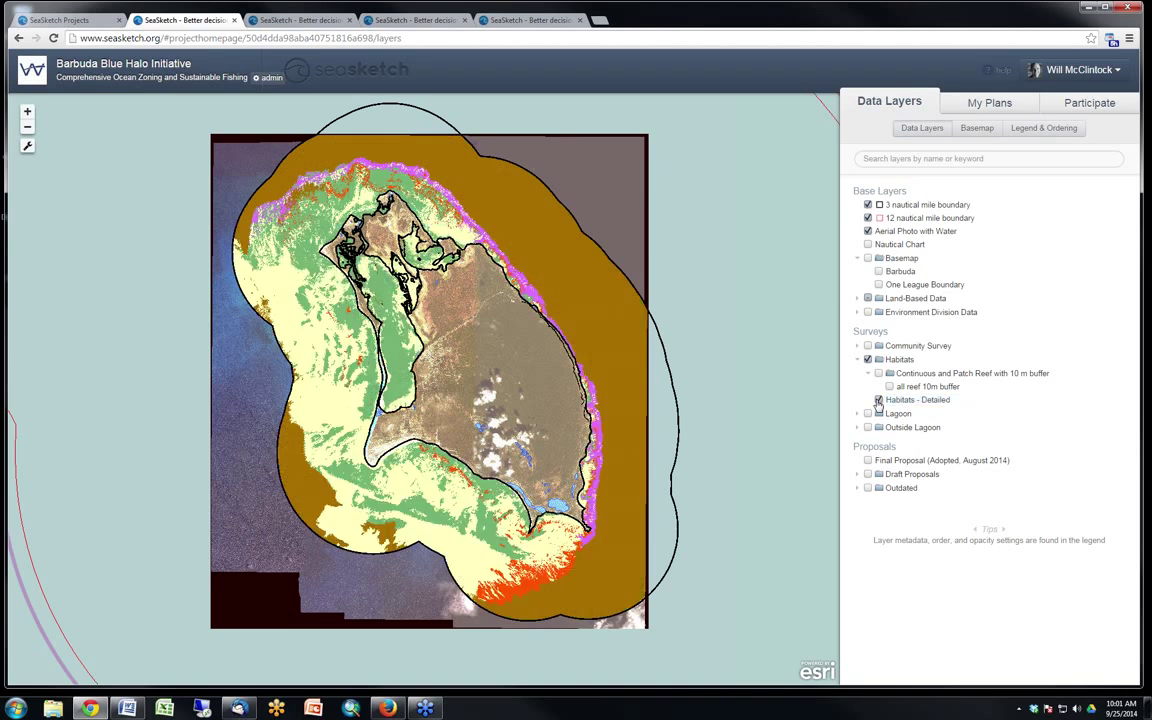
left_click(1036, 126)
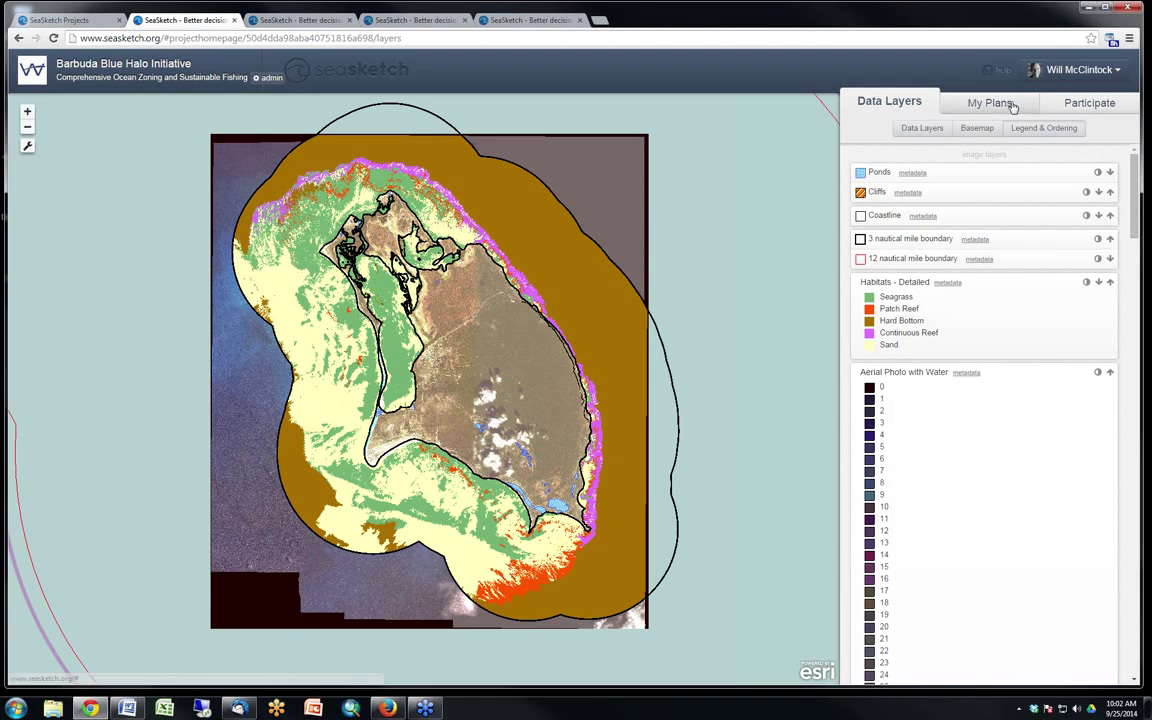
left_click(922, 128)
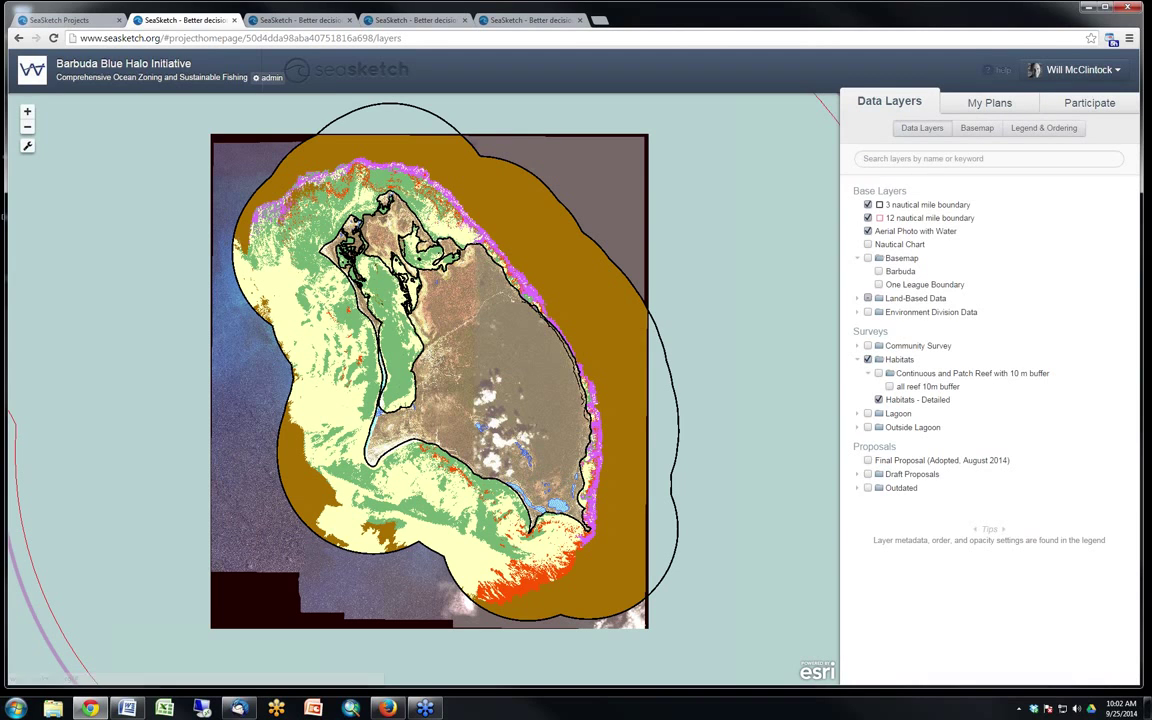
left_click(879, 400)
left_click(868, 231)
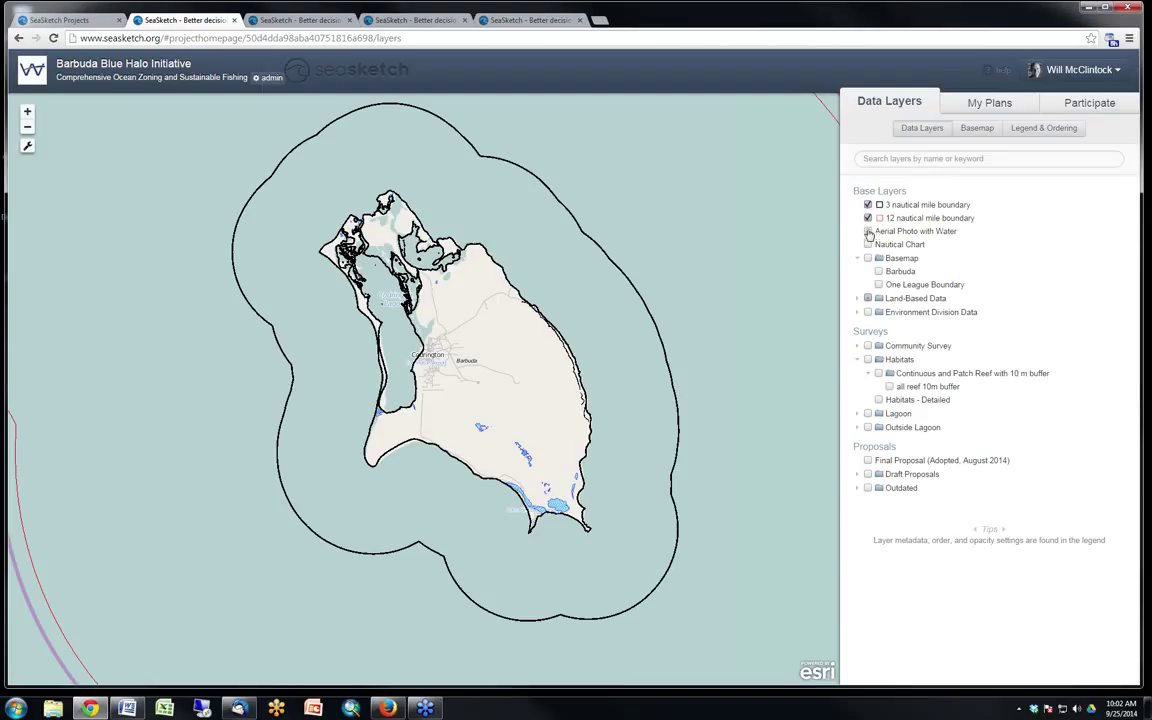
Open the Community survey - Spatial Questions from the project's list of forums and surveys
left_click(1100, 106)
left_click(870, 137)
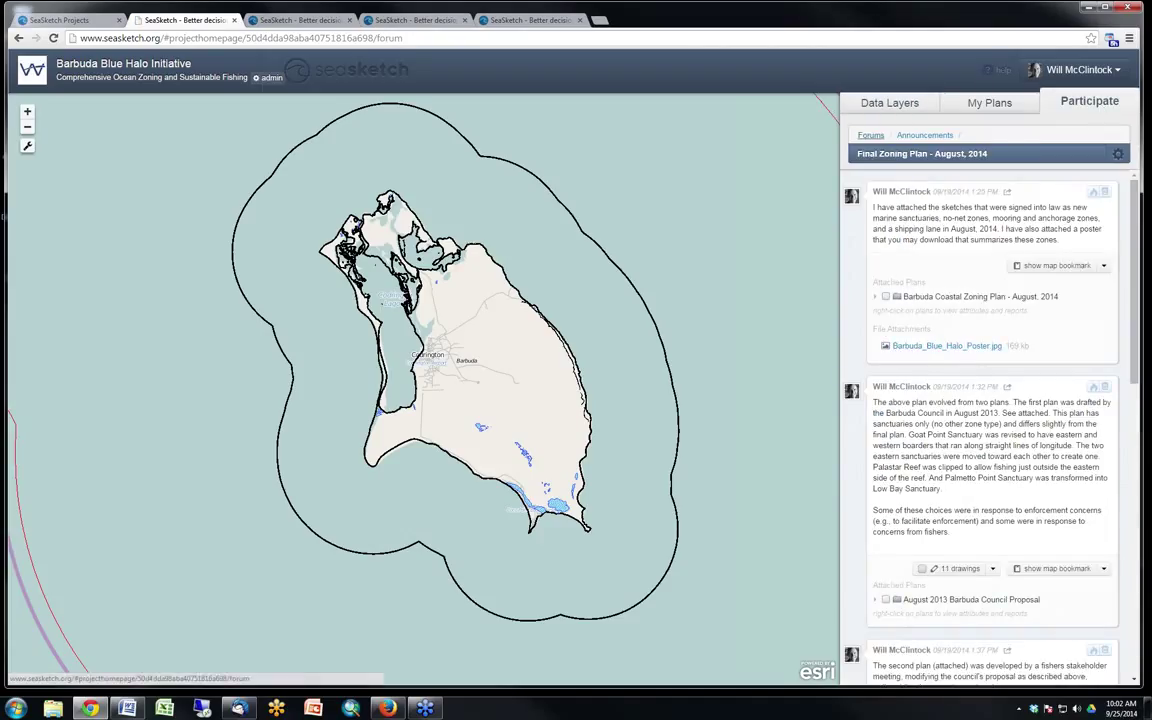
scroll(922, 390, "down", 5)
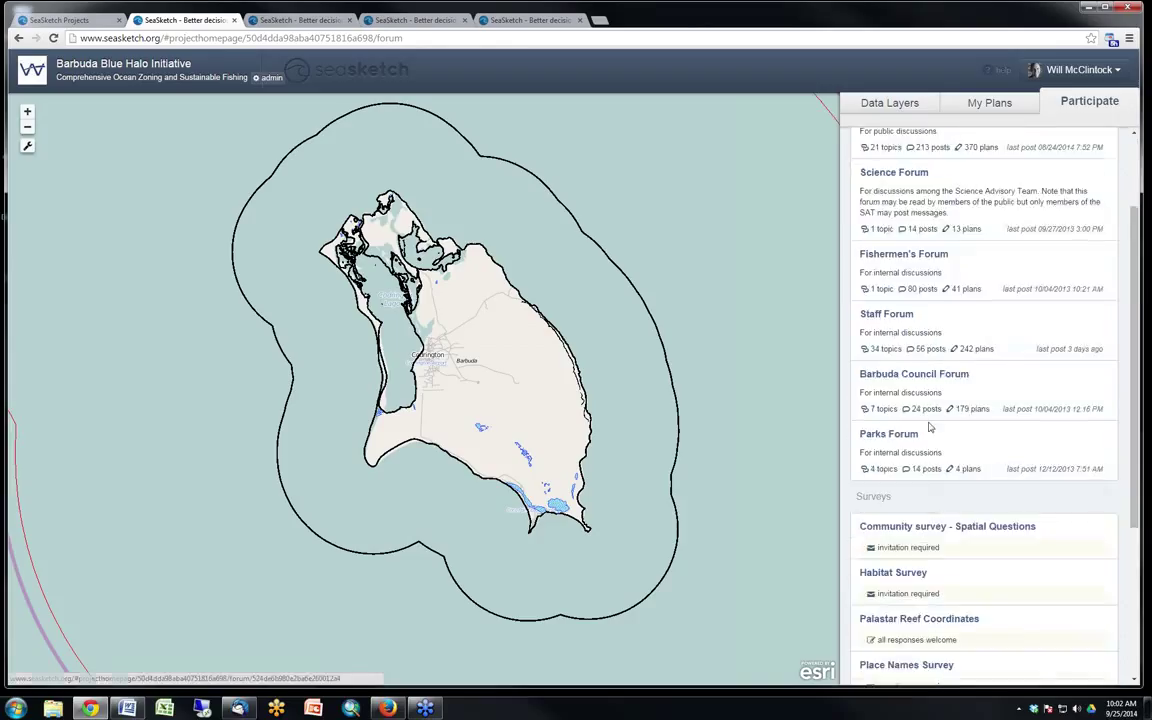
left_click(910, 412)
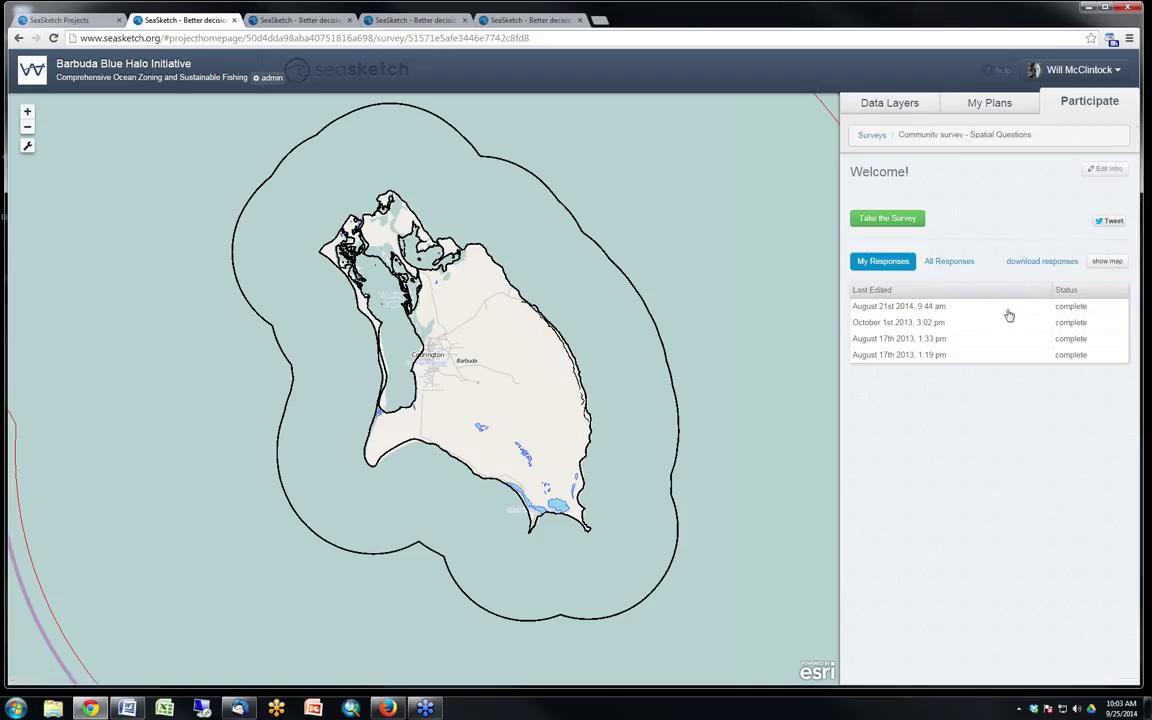
Start a new response to the spatial survey and begin adding a fishing location
left_click(908, 219)
scroll(1023, 342, "down", 1)
scroll(1024, 344, "up", 1)
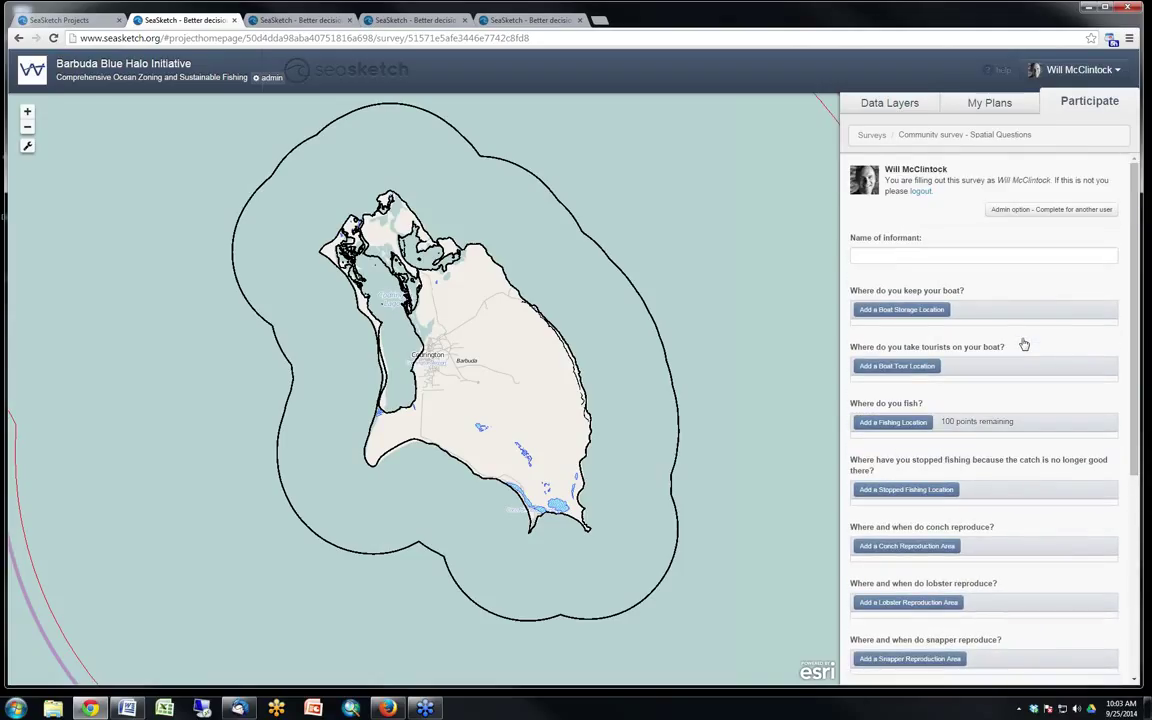
left_click(915, 423)
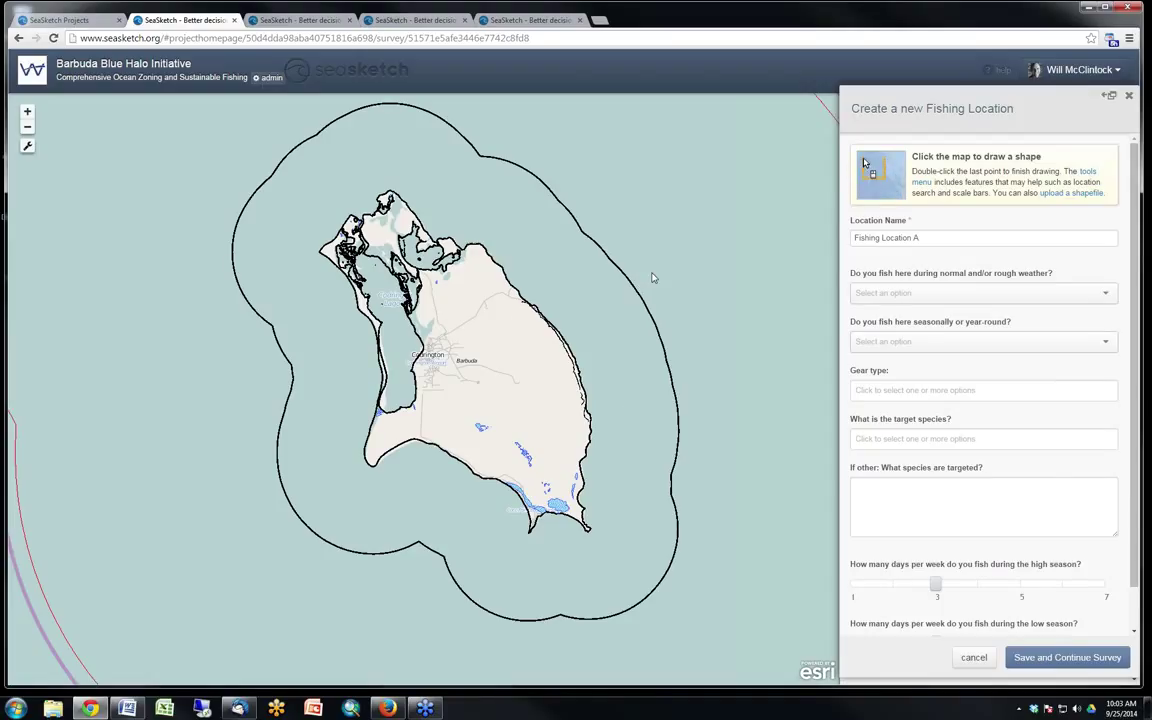
Set the fishing location's gear type to Hook and line and its target species to Chub/Parrotfish
left_click(895, 390)
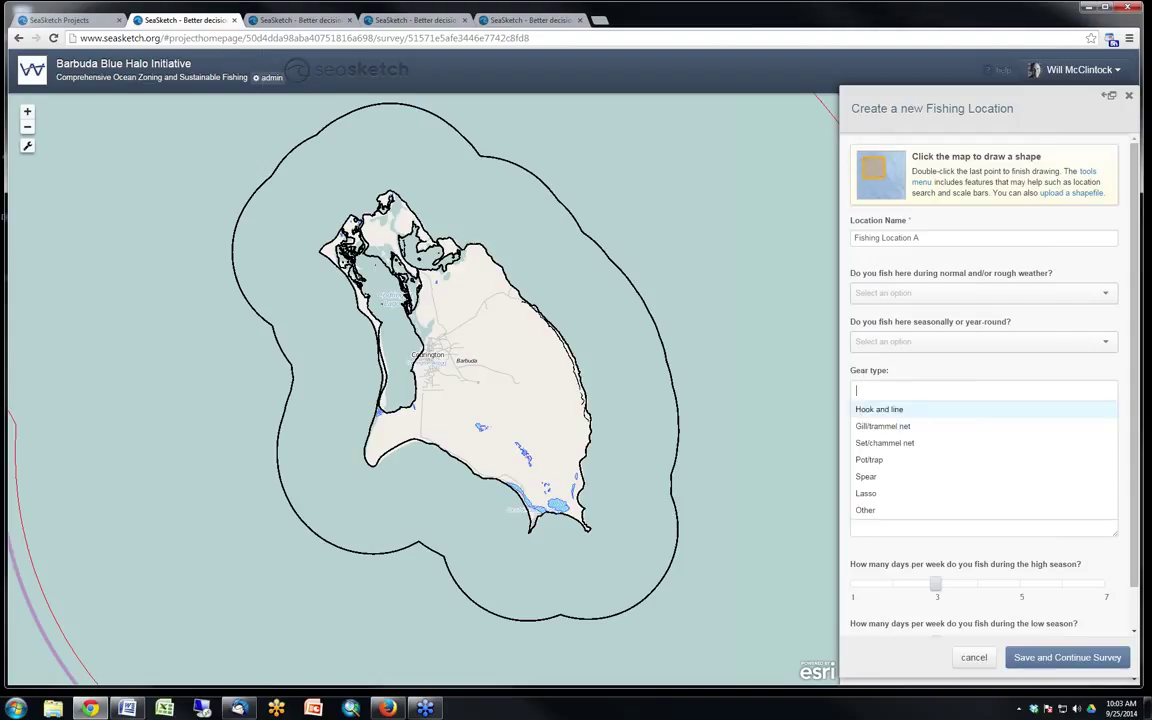
left_click(897, 411)
left_click(897, 439)
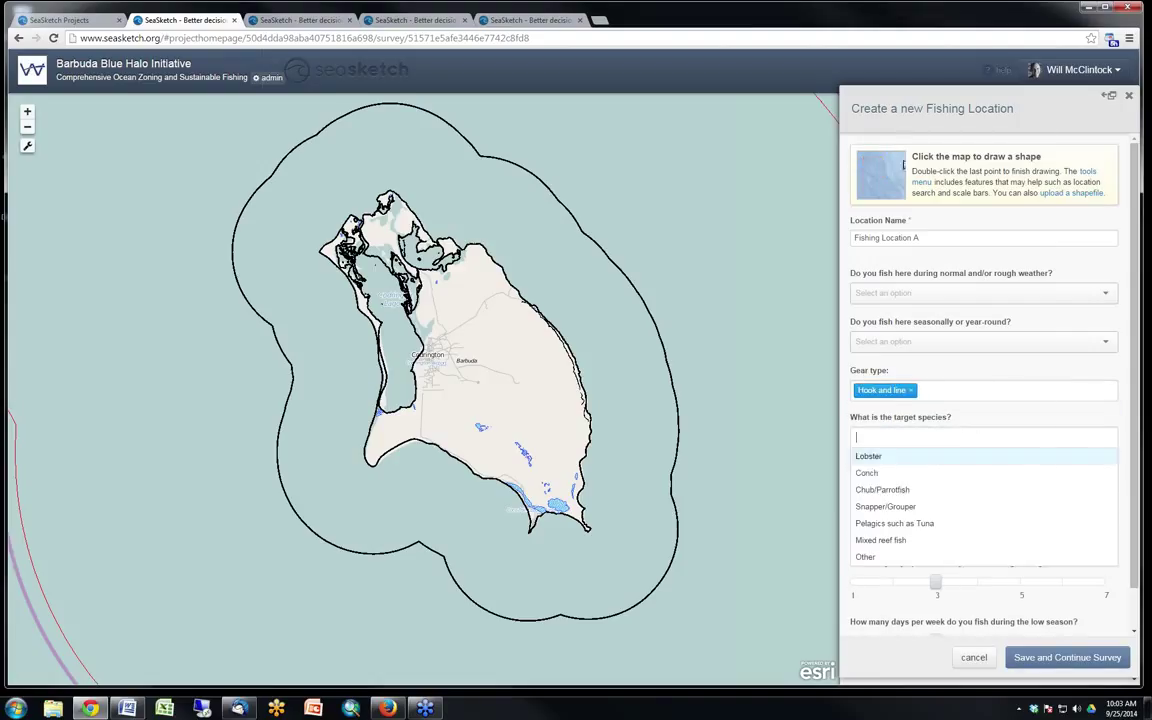
left_click(897, 474)
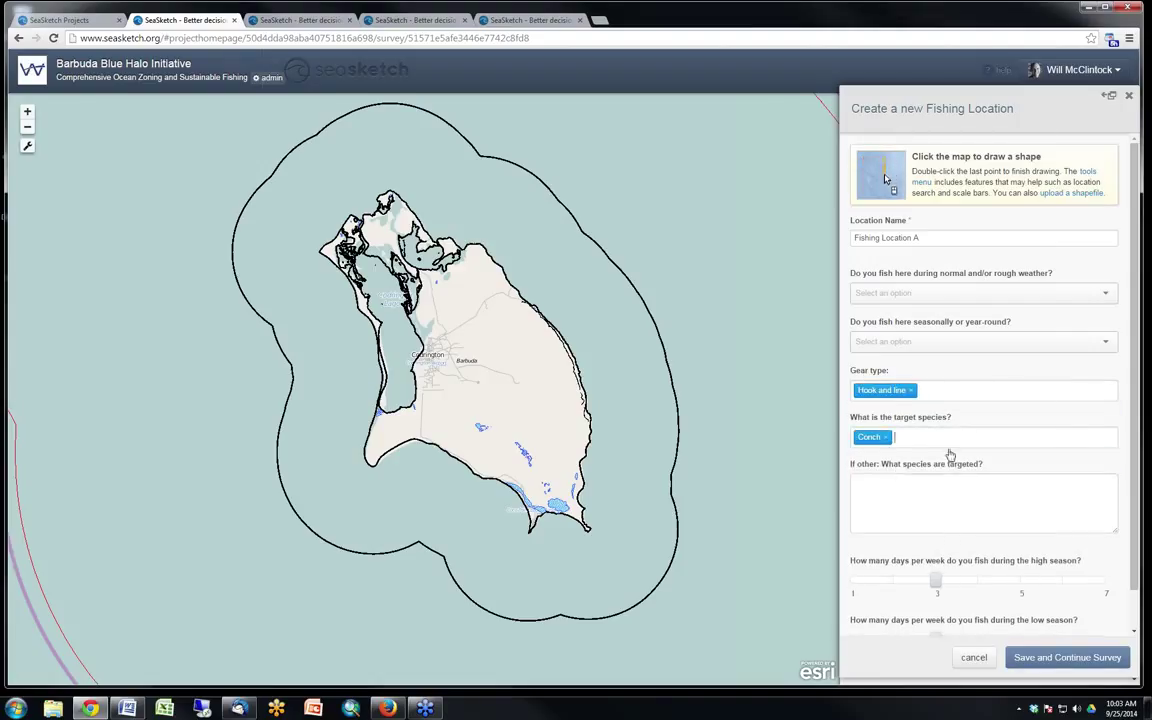
left_click(885, 437)
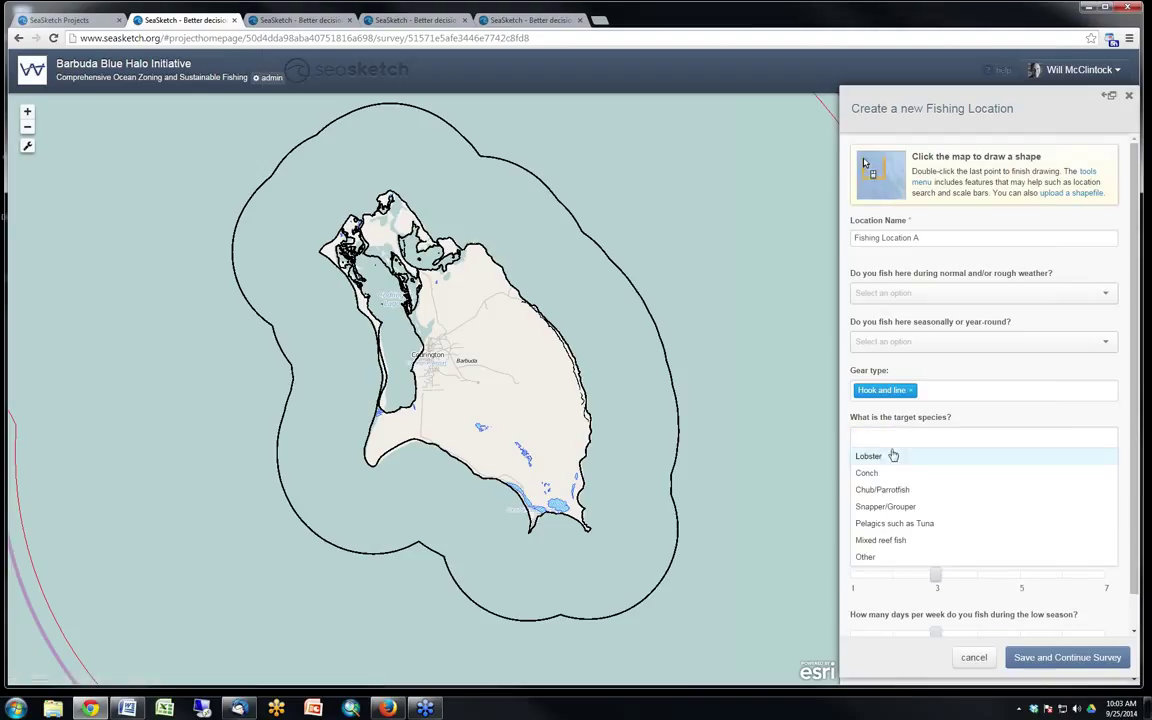
left_click(889, 489)
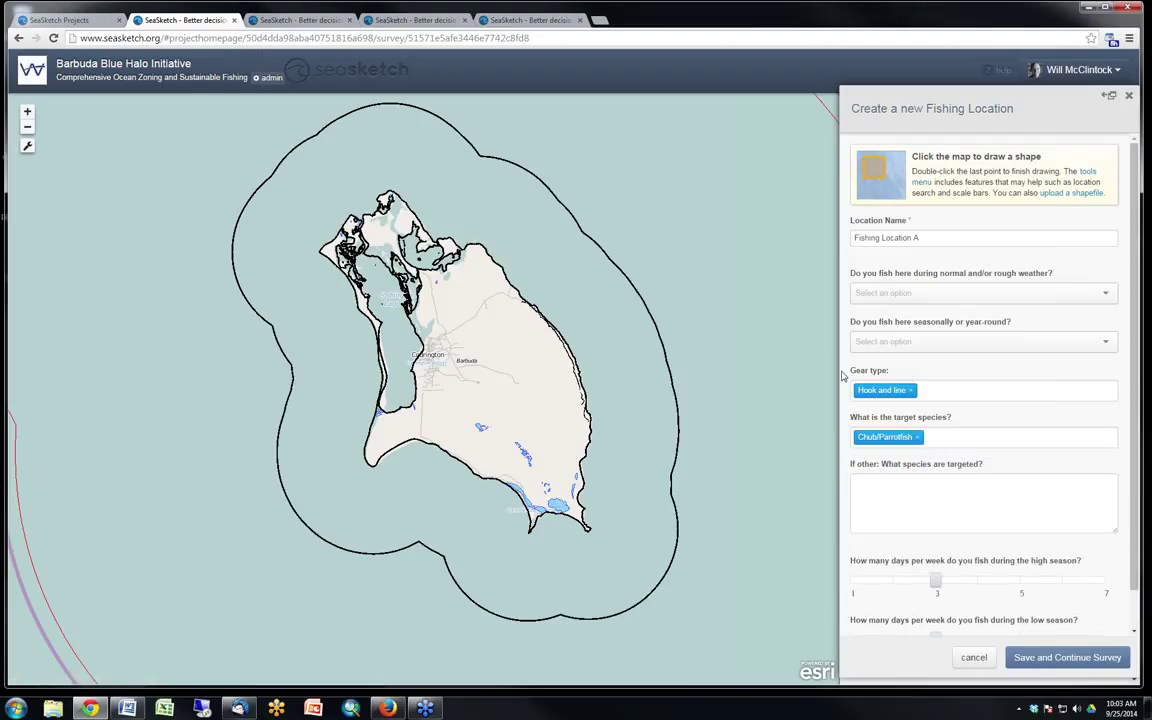
Draw the fishing location as a four-sided area crossing Barbuda's east coast and the 3 nautical mile boundary
left_click(651, 295)
left_click(526, 346)
left_click(531, 400)
left_click(560, 396)
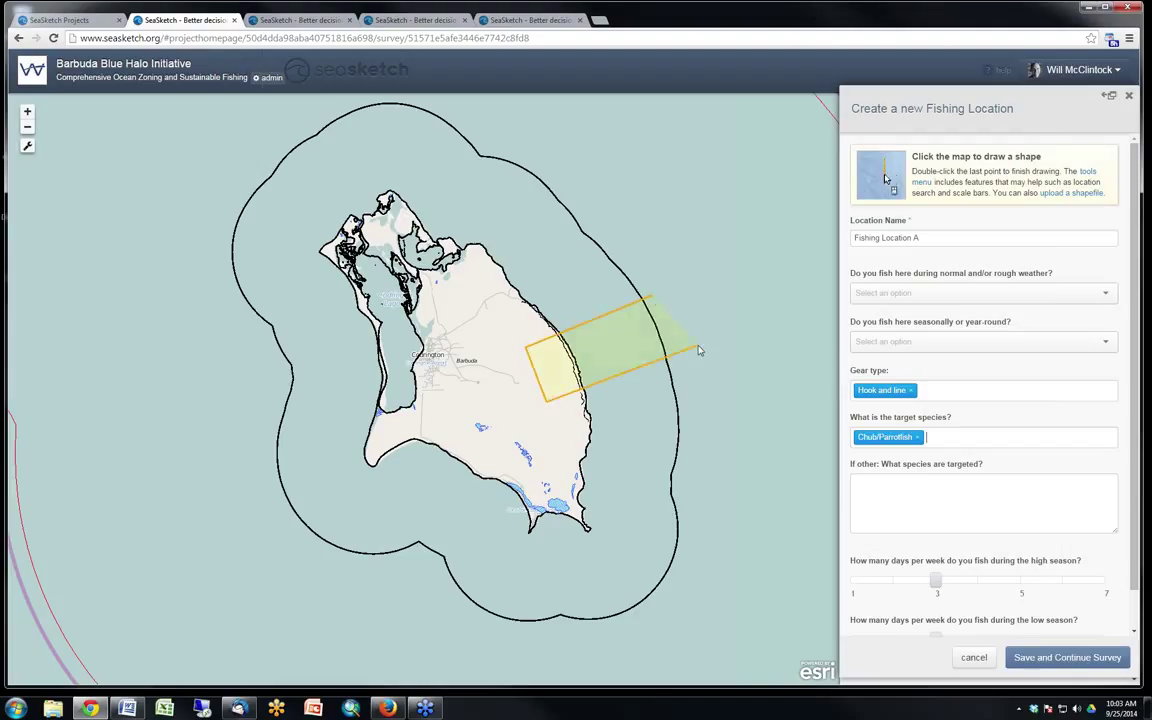
double_click(698, 347)
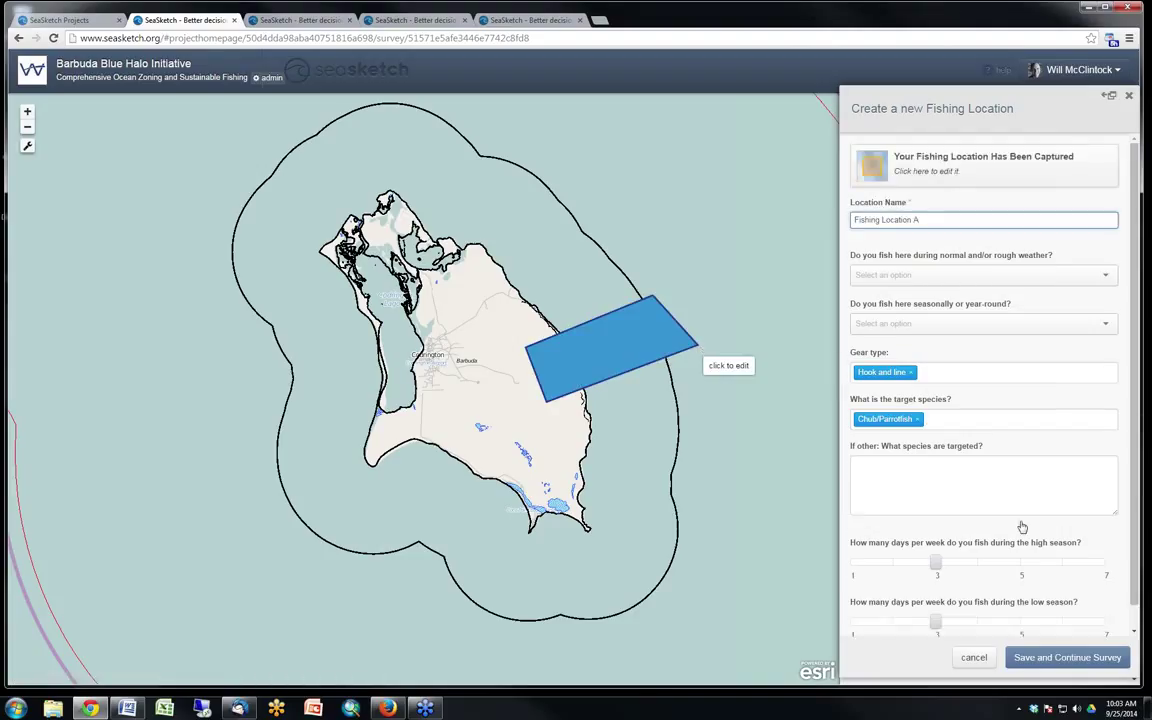
Cancel the new fishing location and the unfinished survey response without saving
scroll(1018, 530, "down", 1)
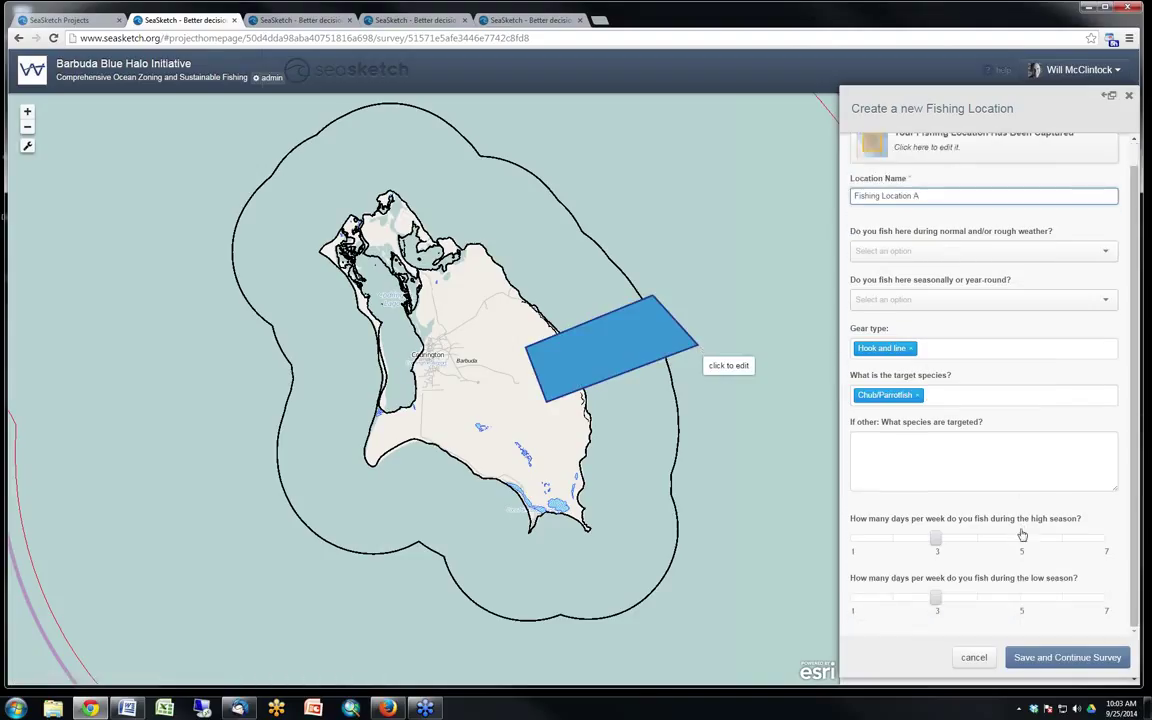
left_click(975, 658)
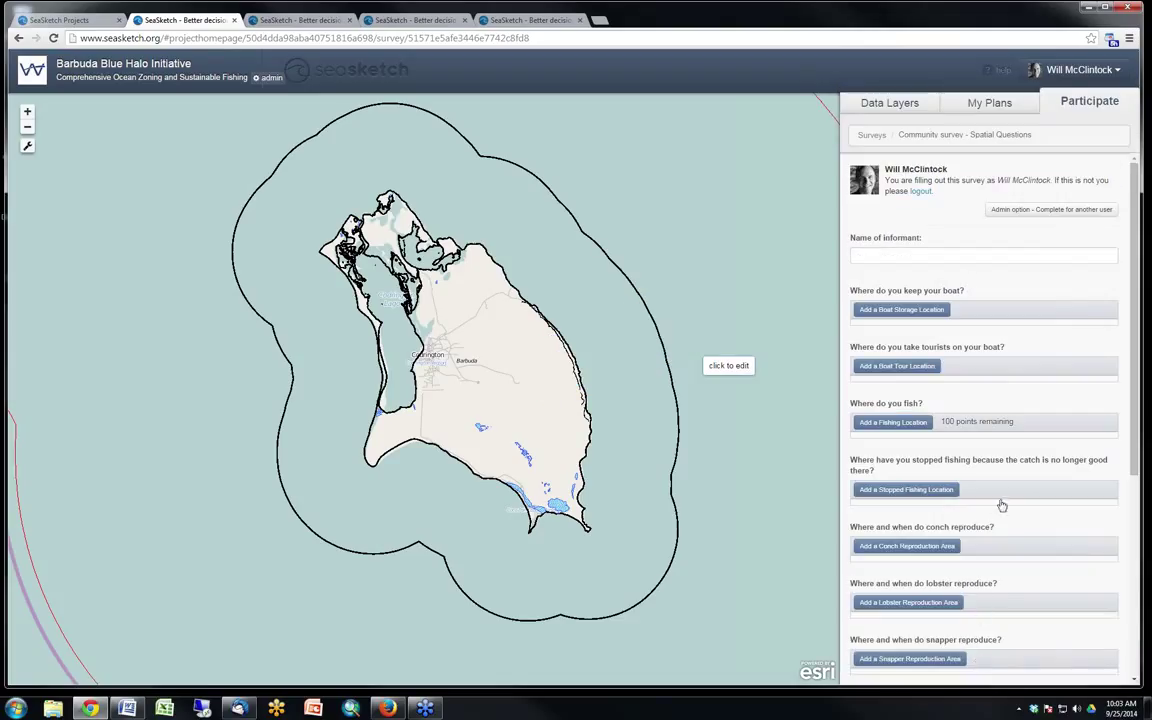
scroll(1060, 400, "down", 10)
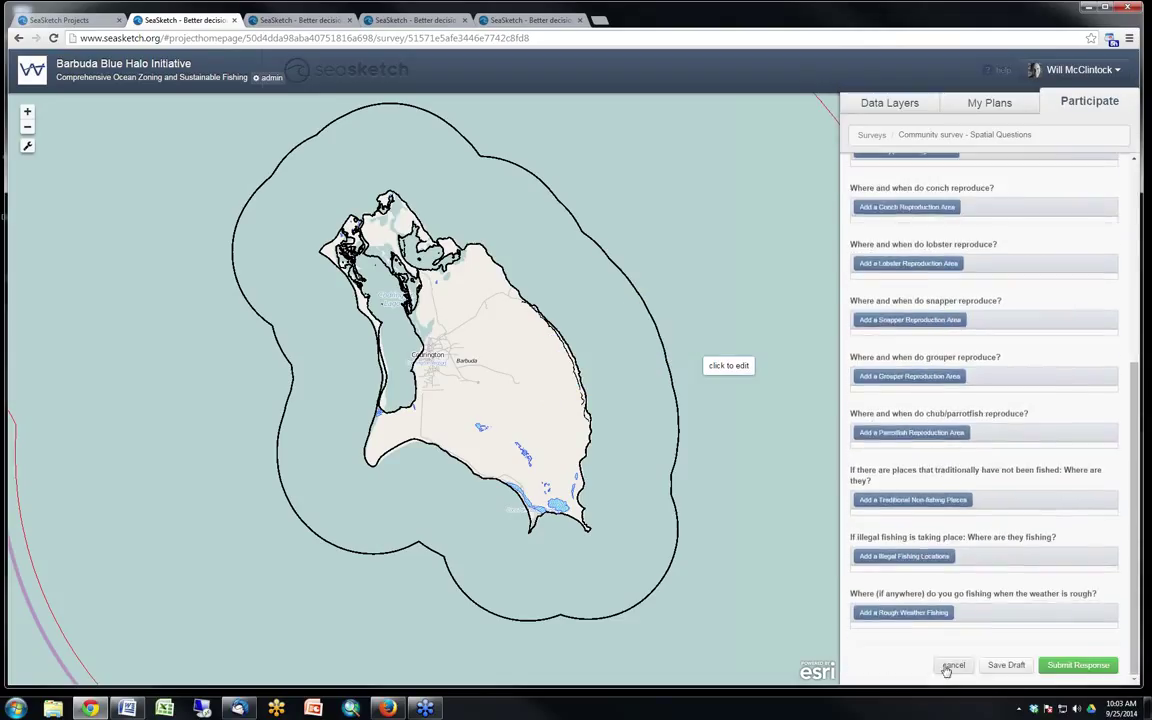
left_click(950, 662)
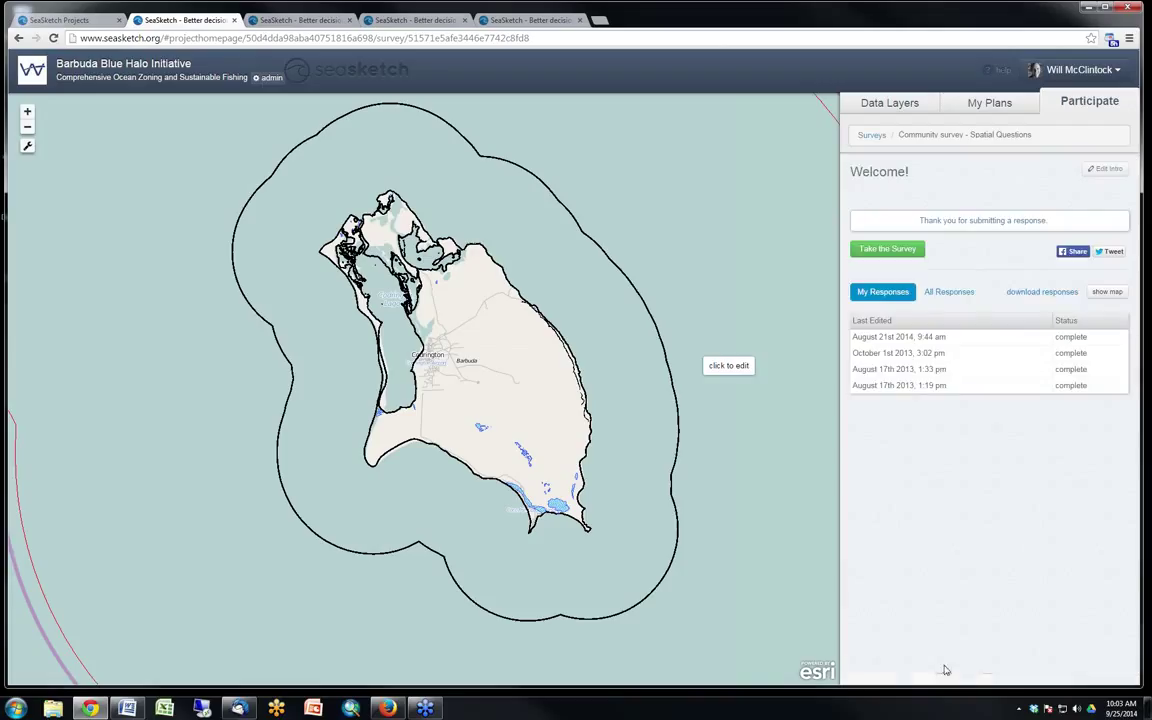
Display all respondents' survey shapes on the map and look through the full list of responses
left_click(1101, 292)
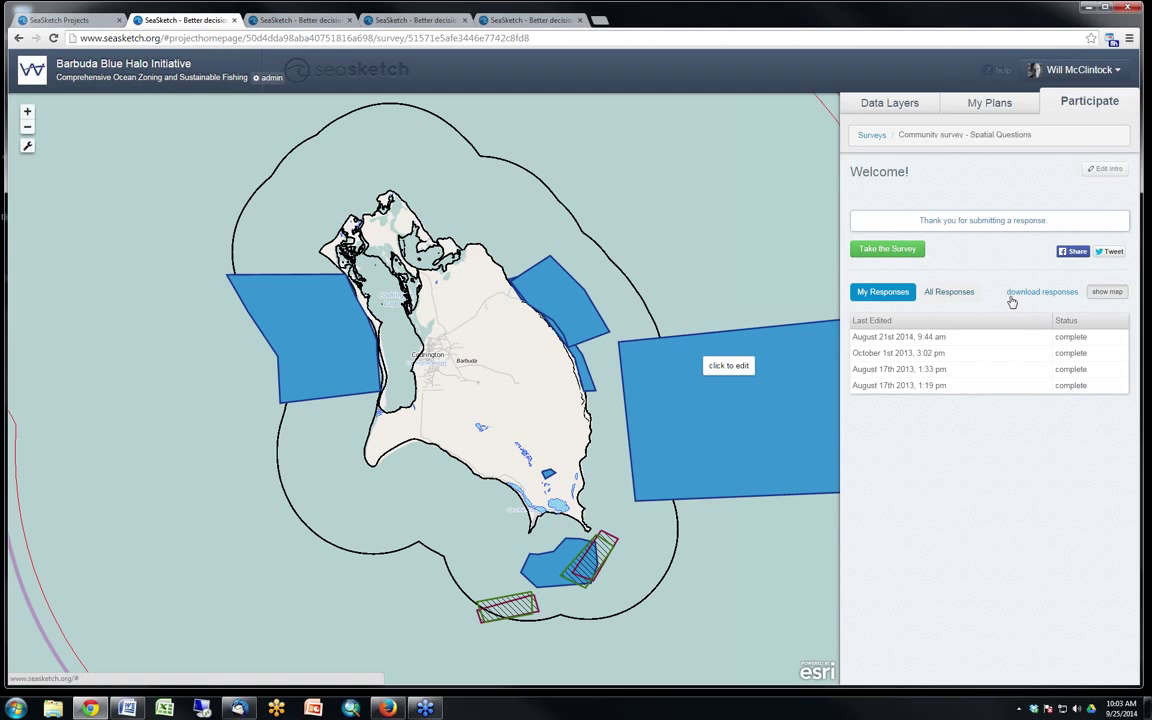
left_click(948, 291)
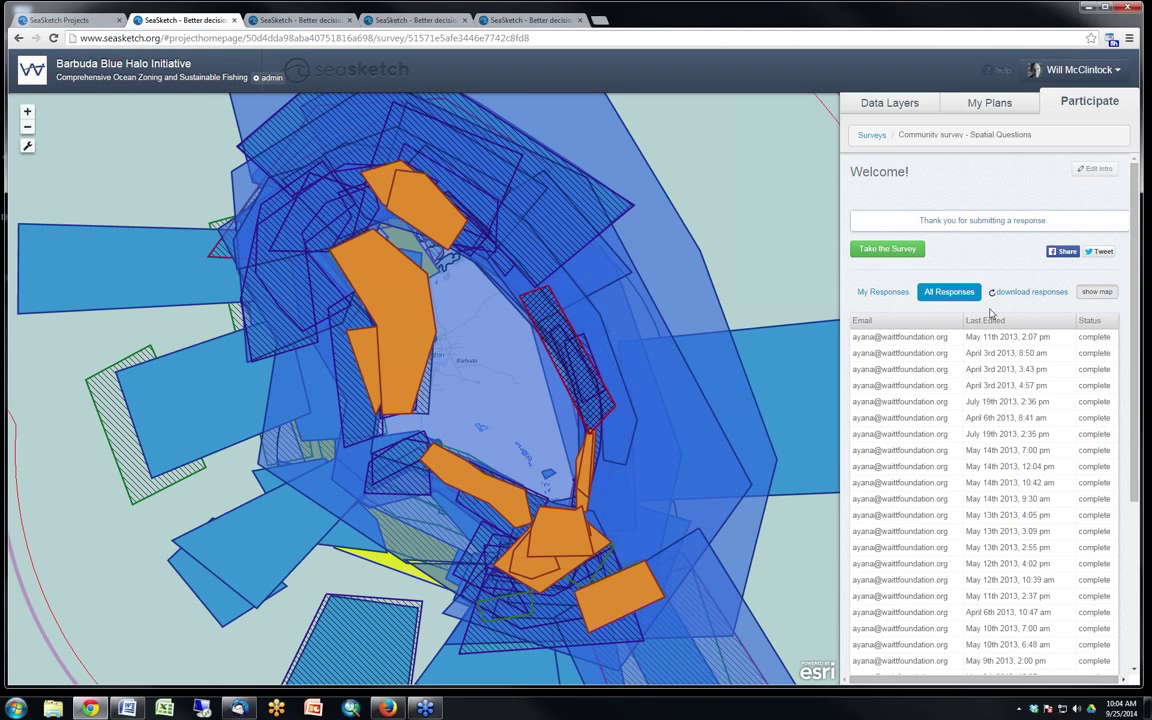
scroll(1098, 368, "down", 4)
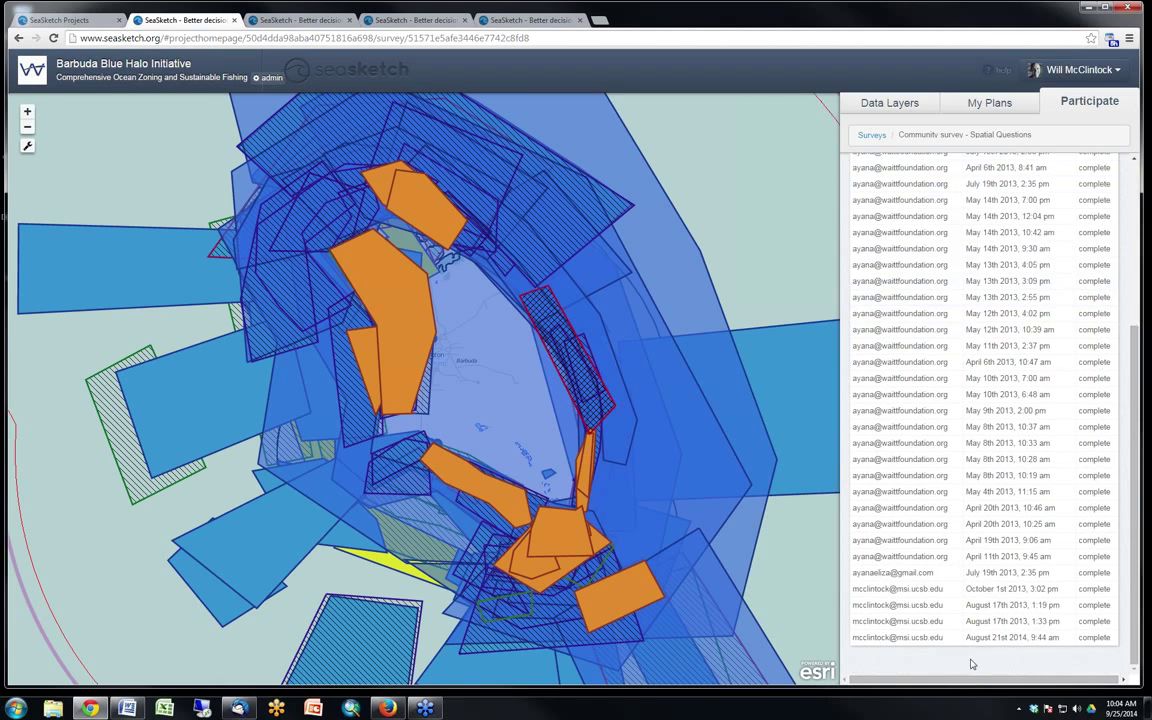
scroll(1060, 340, "up", 4)
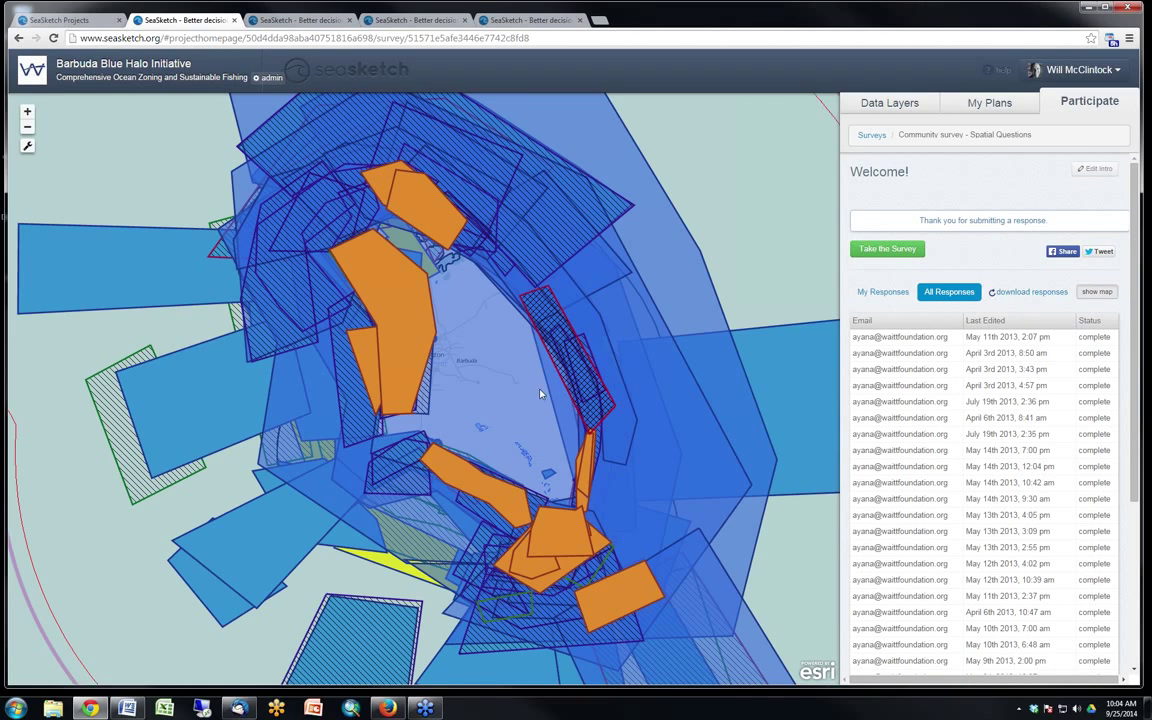
Examine the CSV and ZIP export options for the survey results, and hide the response shapes from the map
left_click(1025, 293)
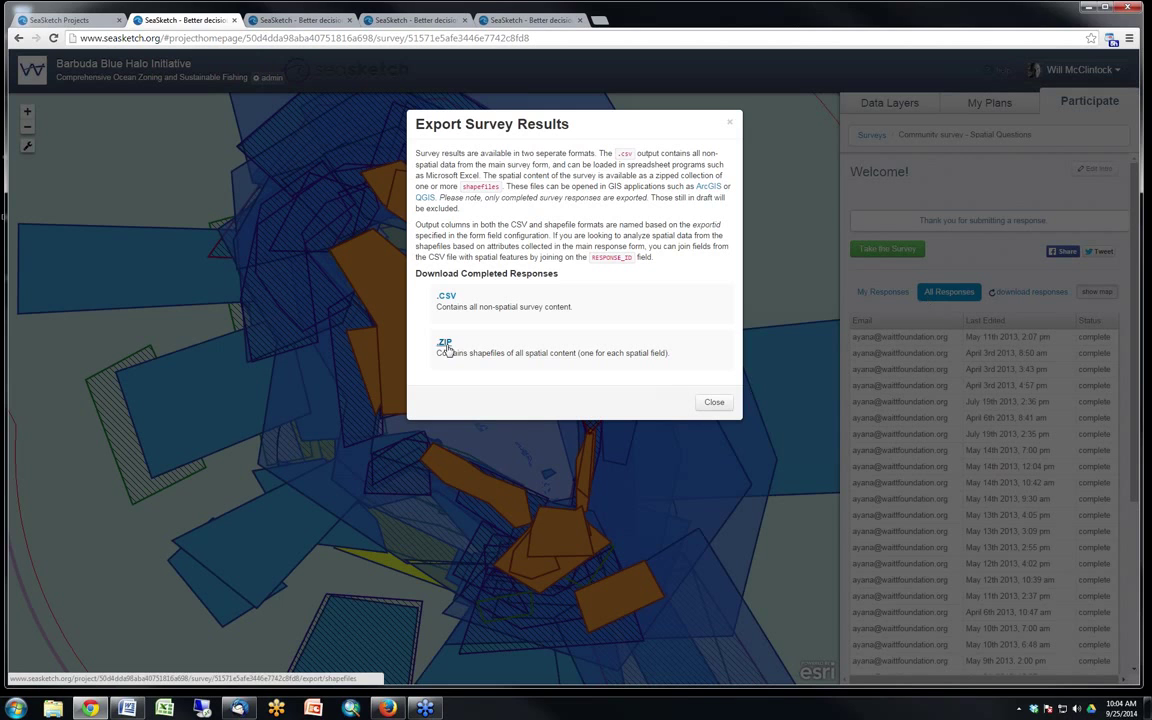
left_click(712, 403)
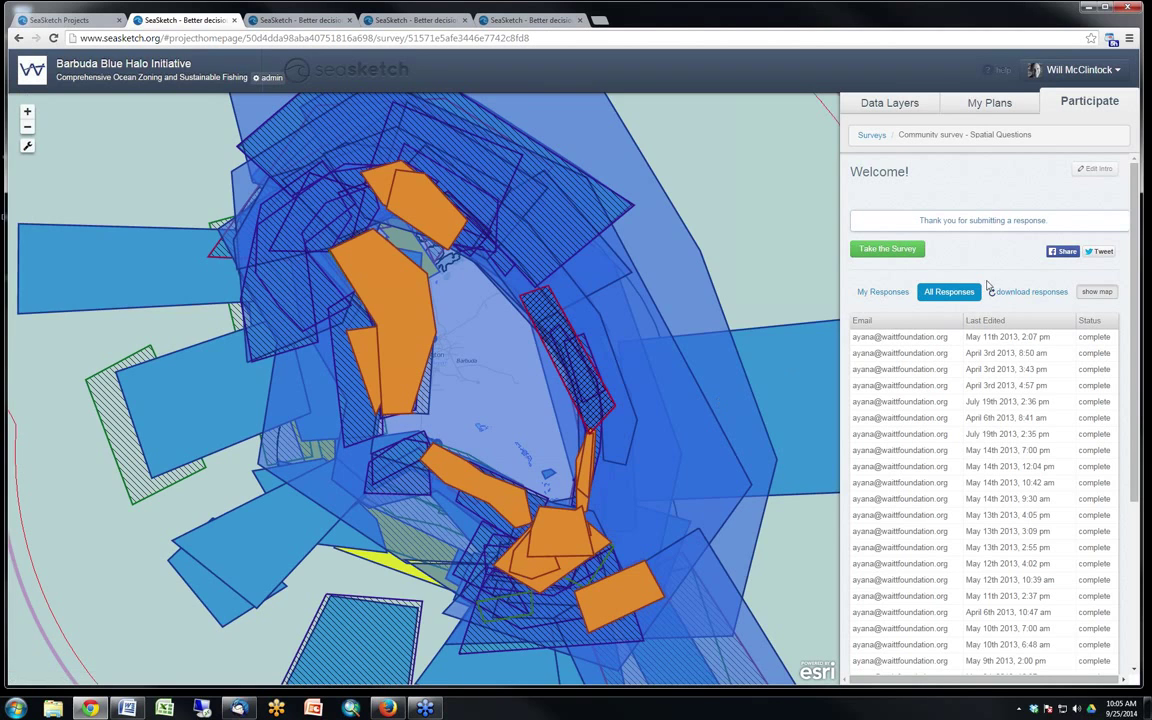
left_click(1085, 293)
Temporarily show the Community Survey's Fishing Value layer on the map to examine its legend, and collapse the survey's layer group
left_click(893, 106)
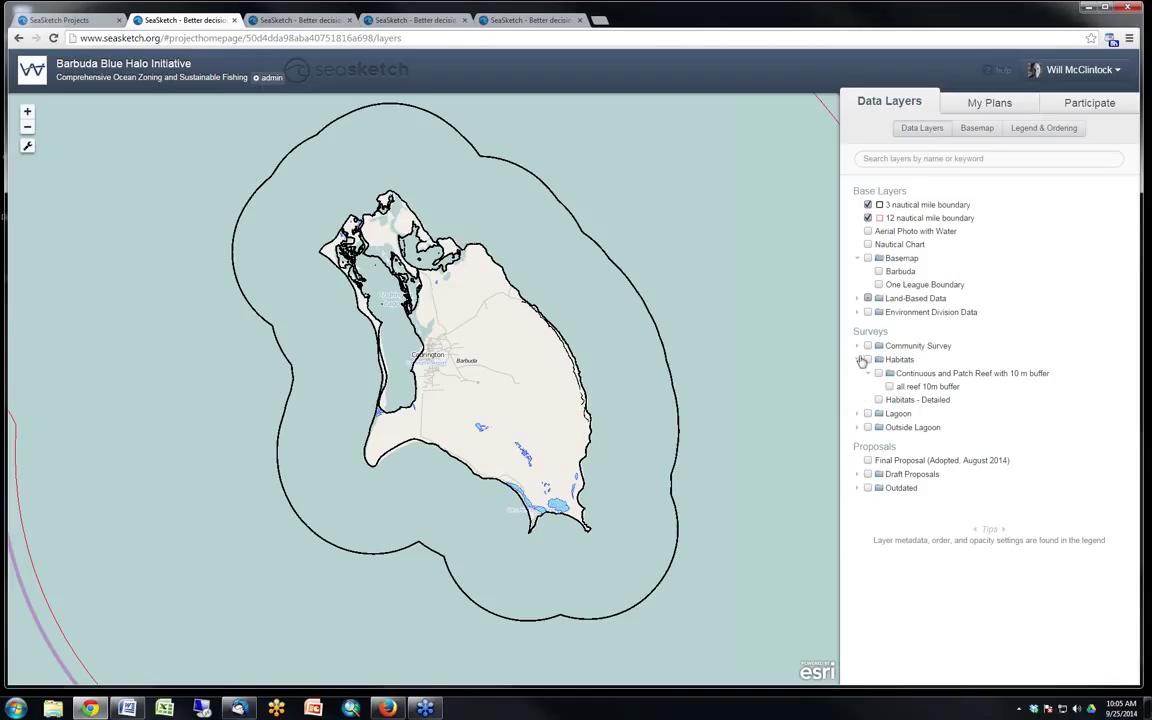
left_click(857, 346)
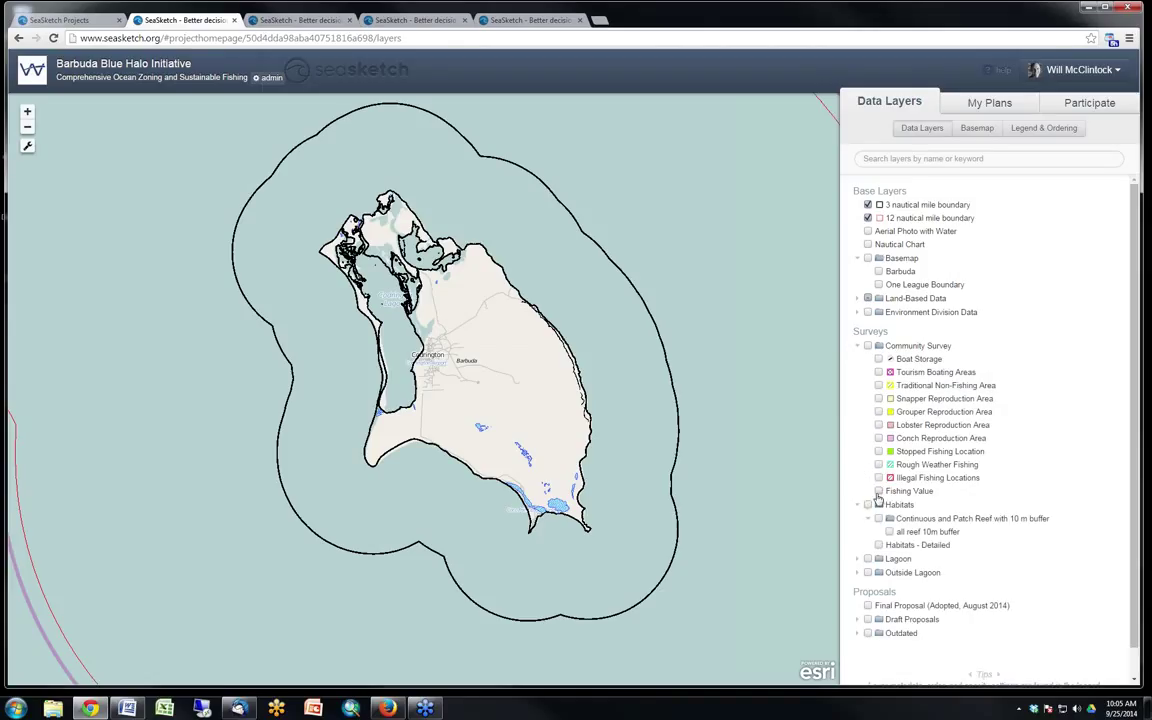
left_click(878, 492)
left_click(1029, 131)
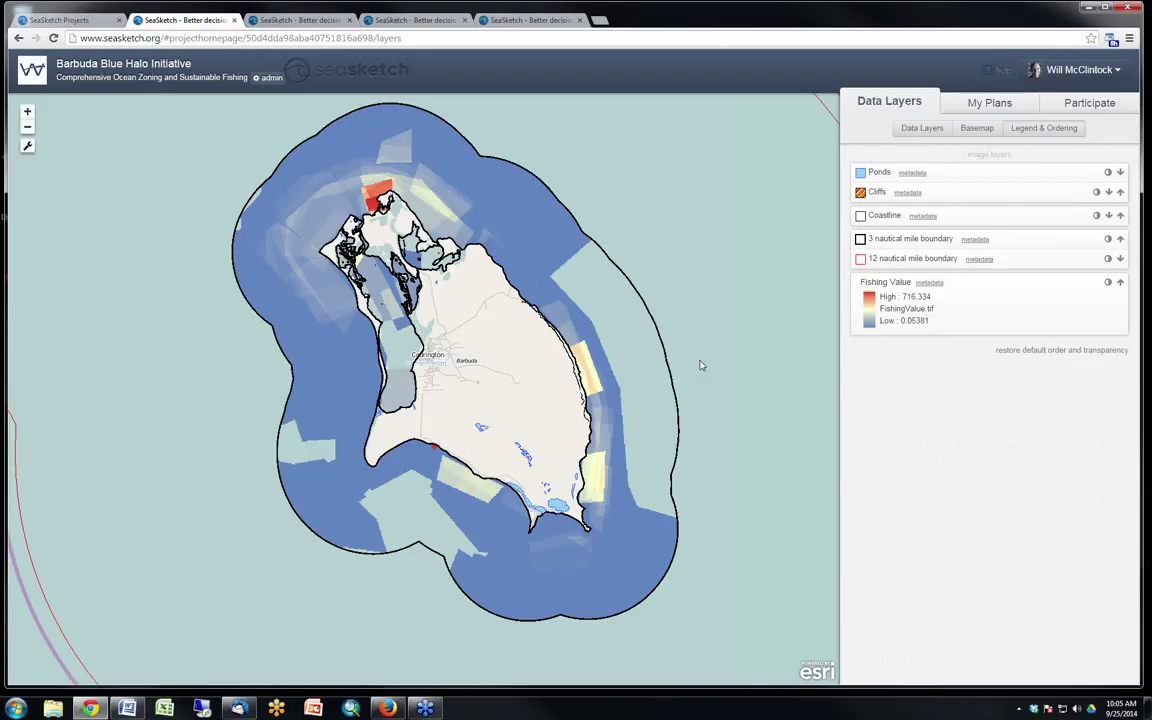
left_click(920, 130)
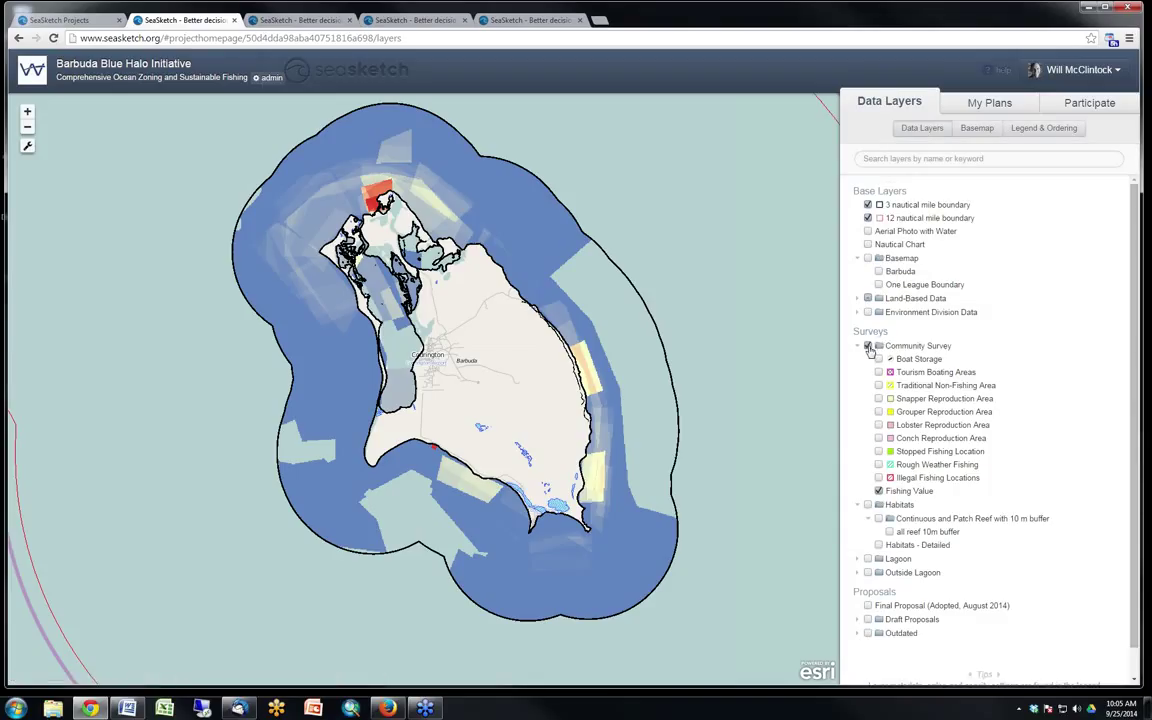
left_click(868, 346)
left_click(857, 346)
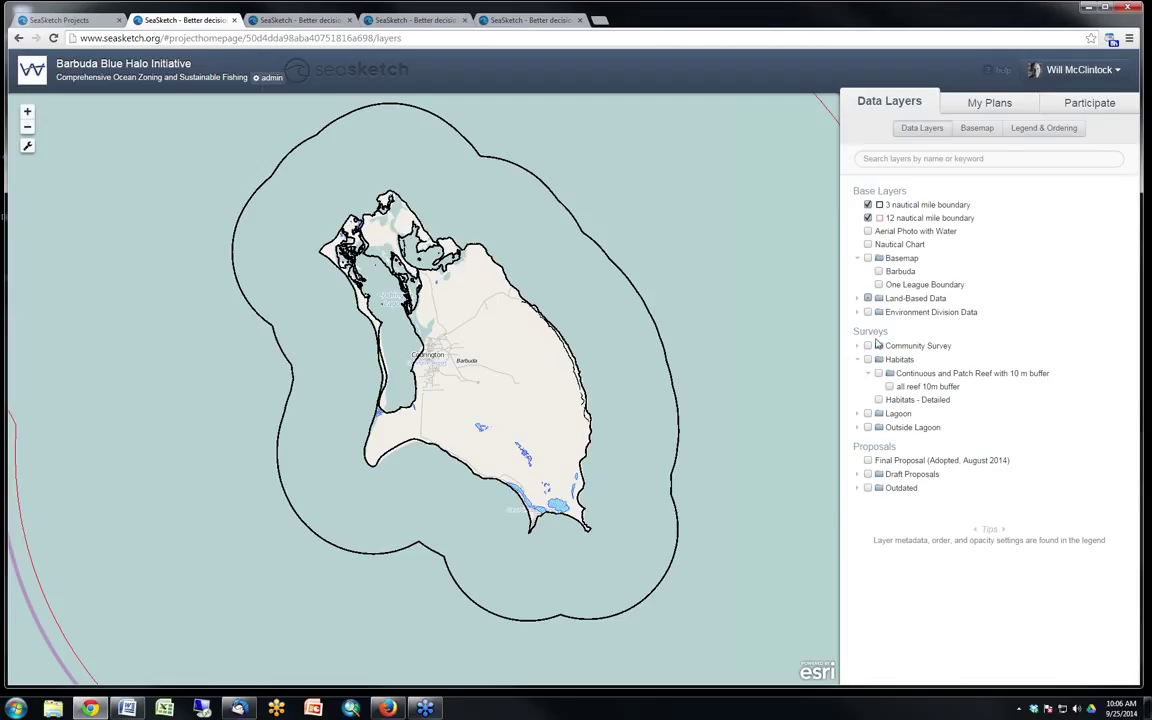
Create a new Sanctuary plan and draw it as a four-sided area across Barbuda's east coast, extending past the 3 nautical mile boundary
left_click(979, 108)
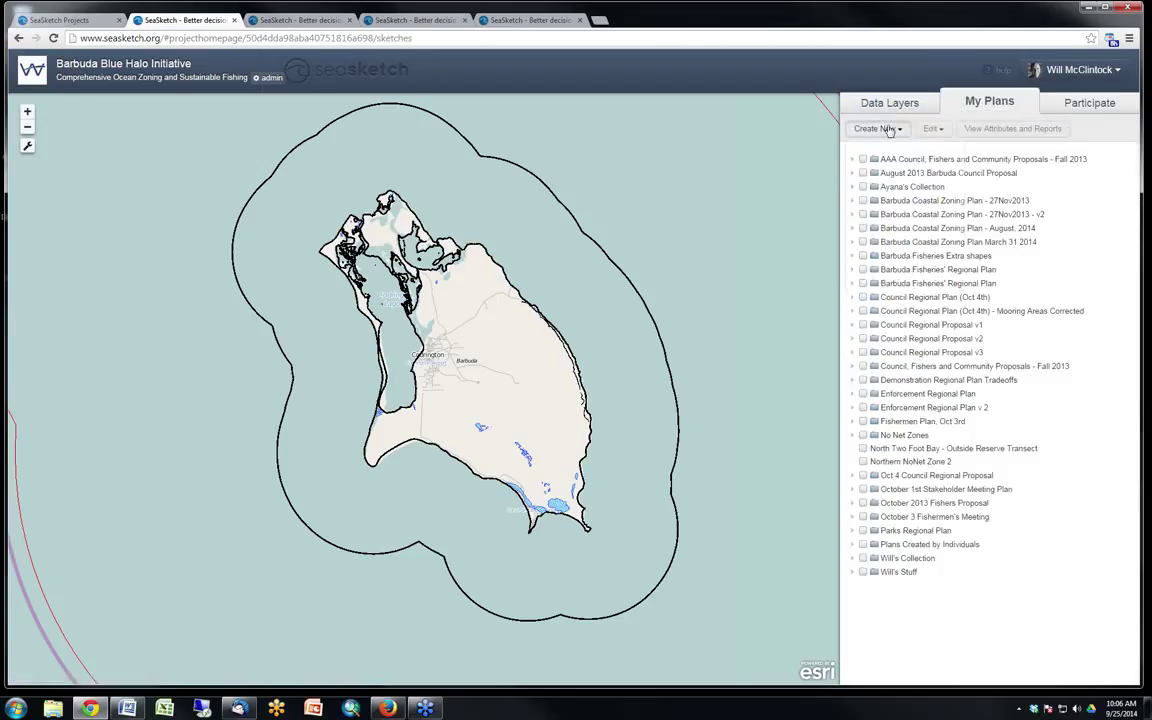
left_click(880, 128)
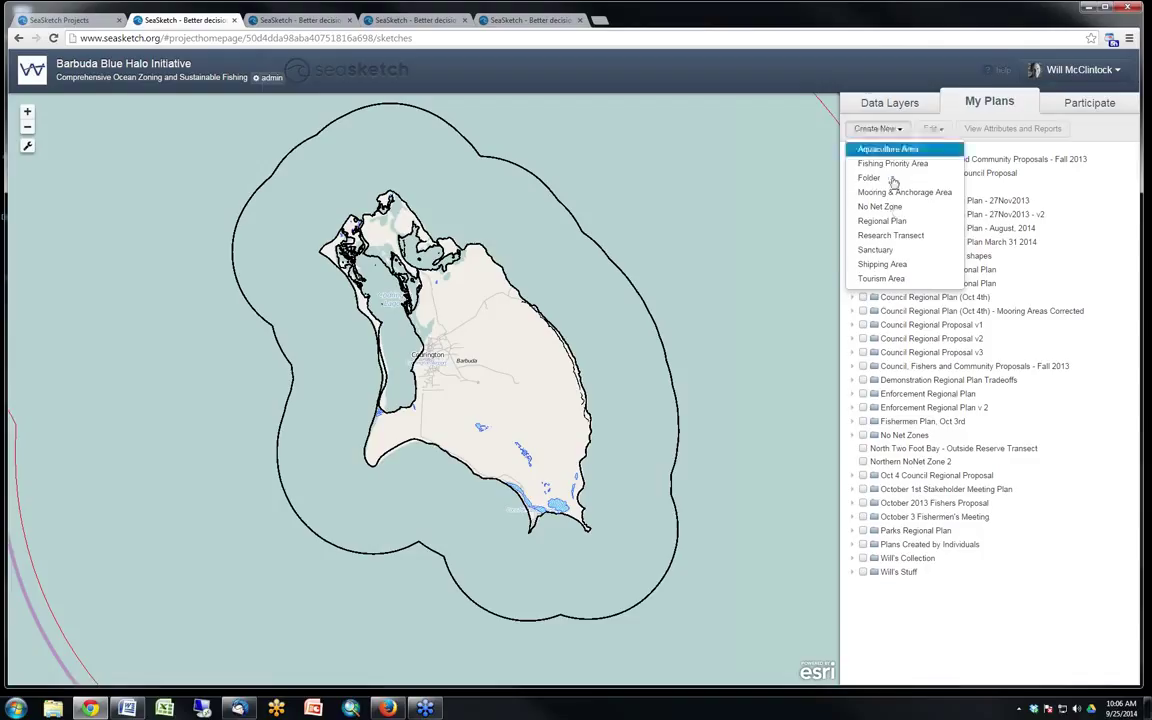
left_click(920, 254)
left_click(701, 326)
left_click(713, 437)
double_click(520, 423)
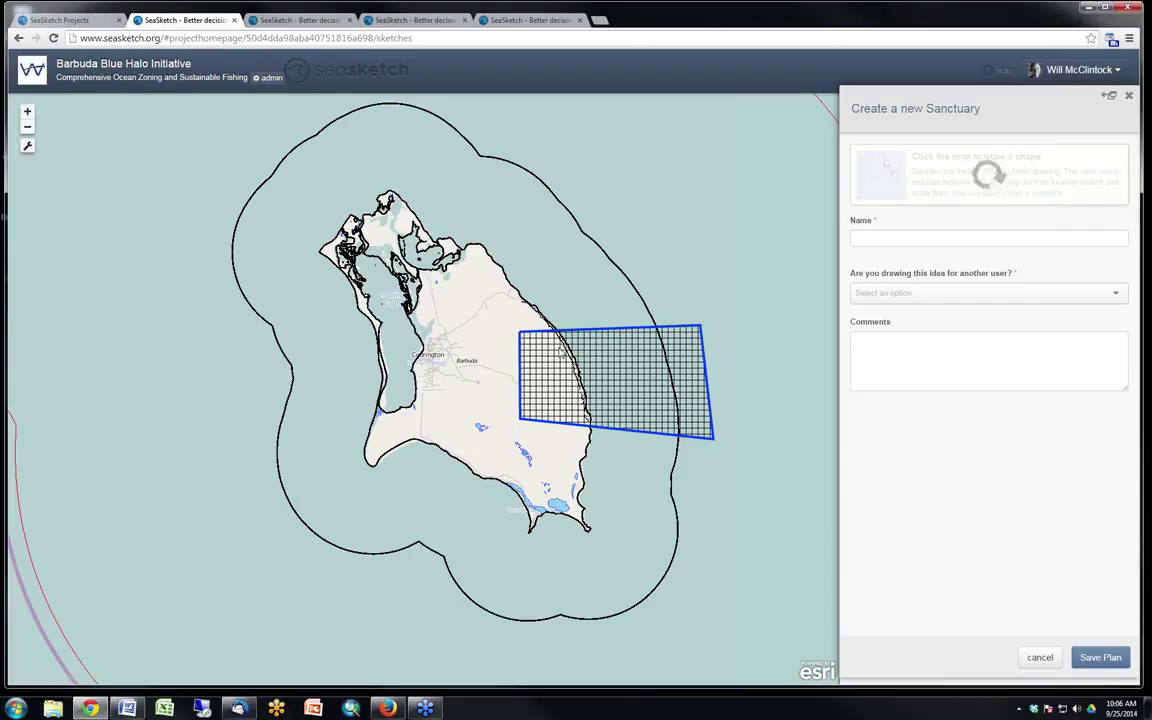
Name the sanctuary with the author's first name plus "Demo Sanctuary", answer No to drawing for another user, and save the plan
left_click(988, 237)
type("Will's Demo")
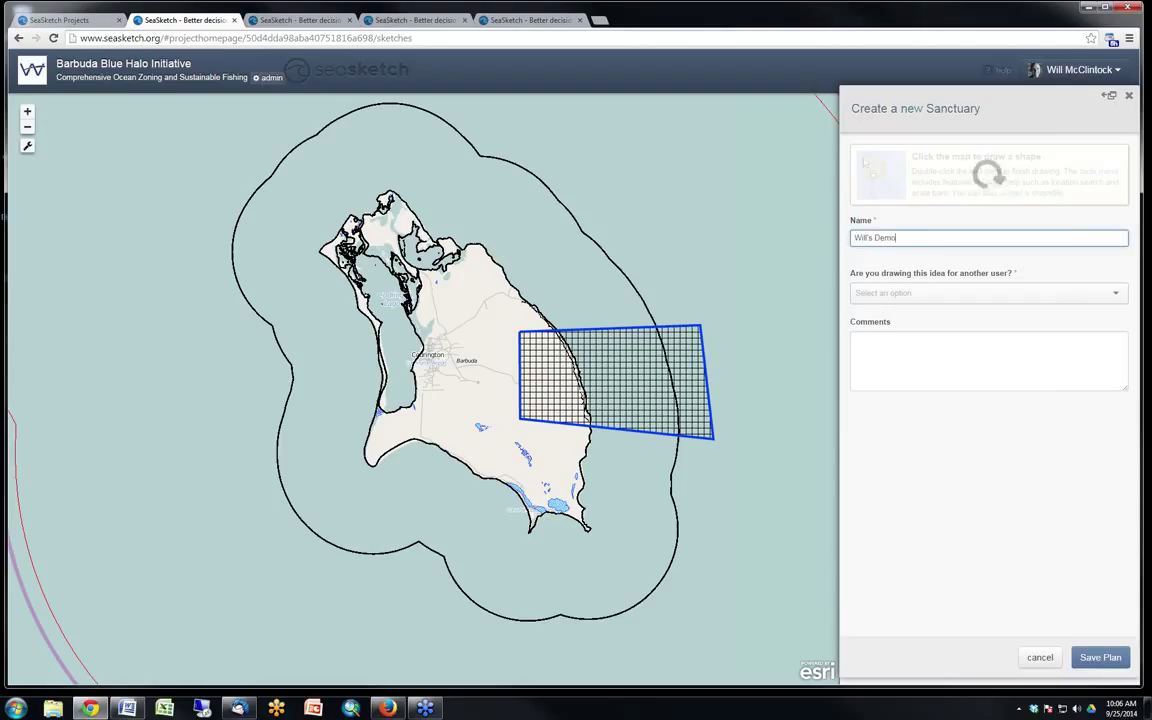
type(" Sanctuary")
left_click(1101, 658)
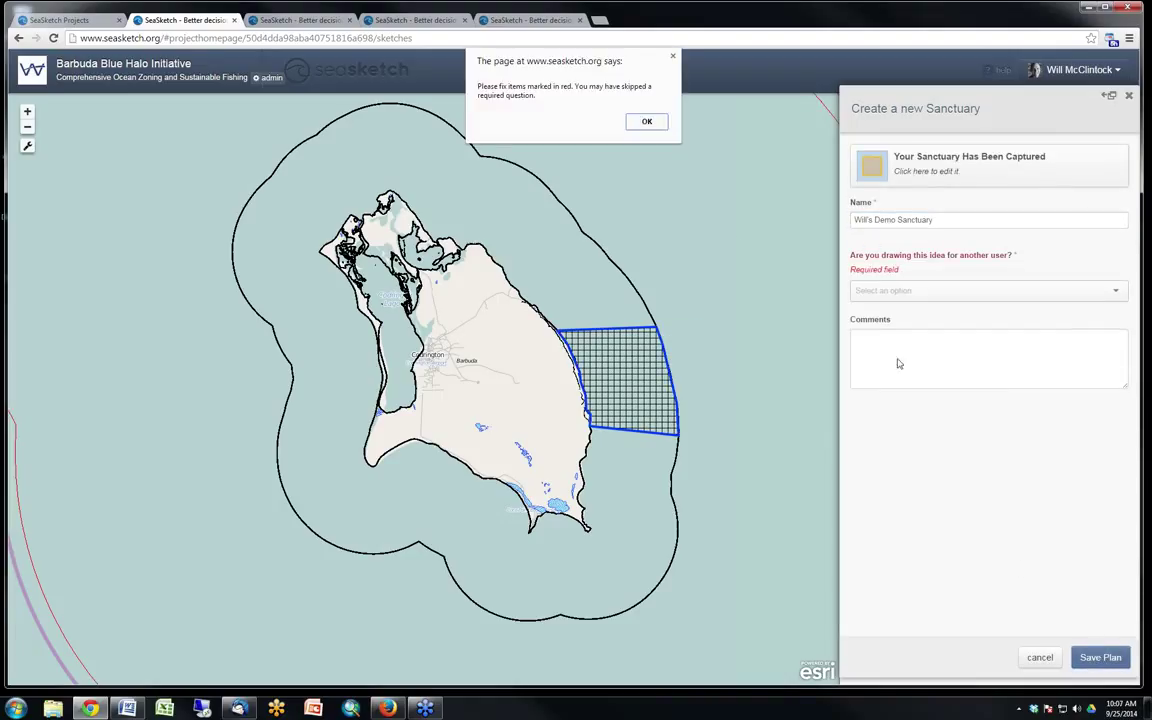
left_click(647, 123)
left_click(884, 292)
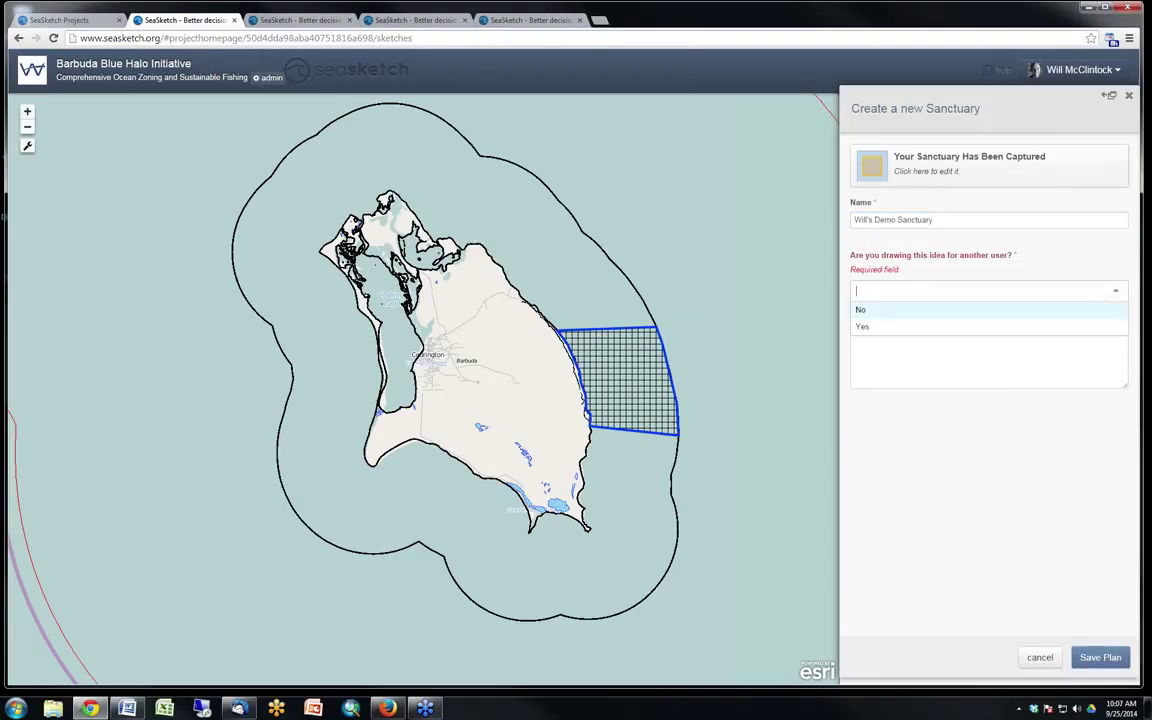
left_click(884, 312)
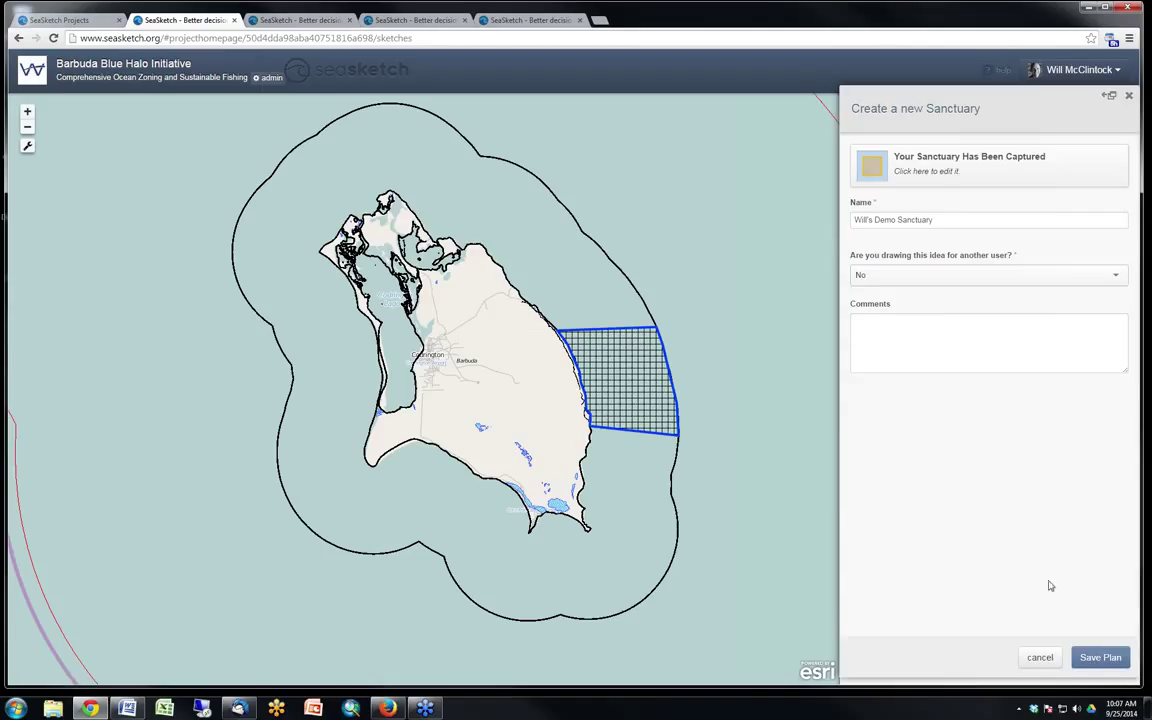
left_click(1101, 658)
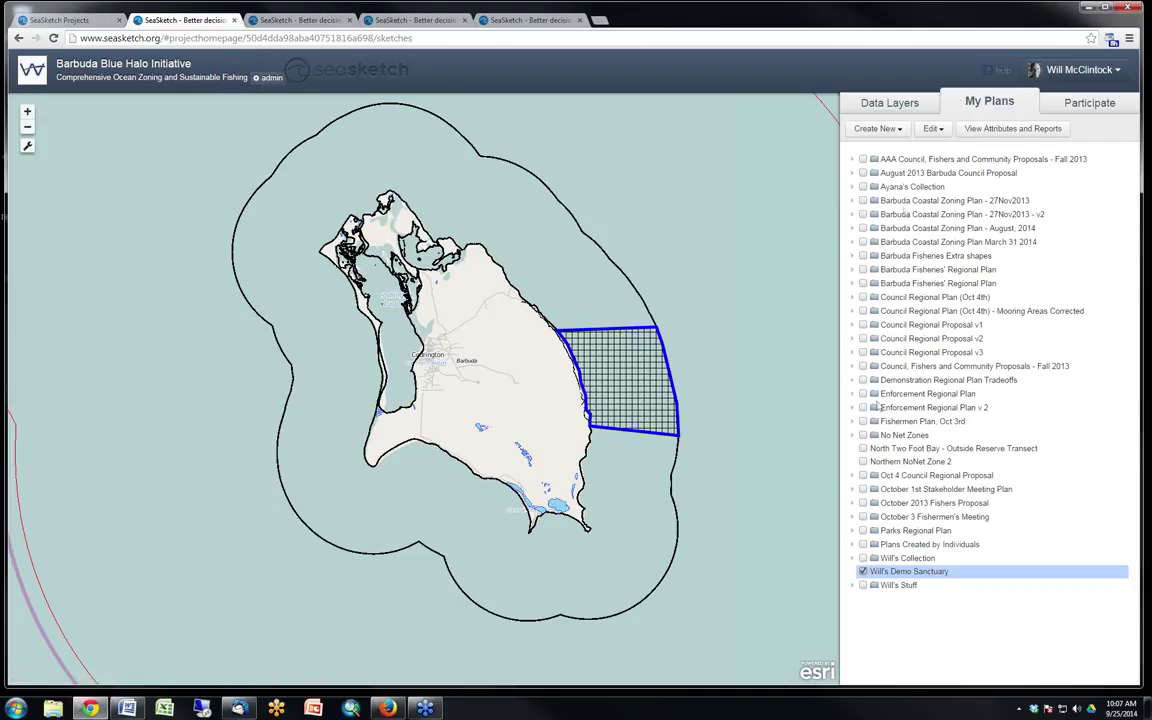
View the new sanctuary's attributes and reports, examining its Size, Habitat and Fishing Value analyses
left_click(991, 133)
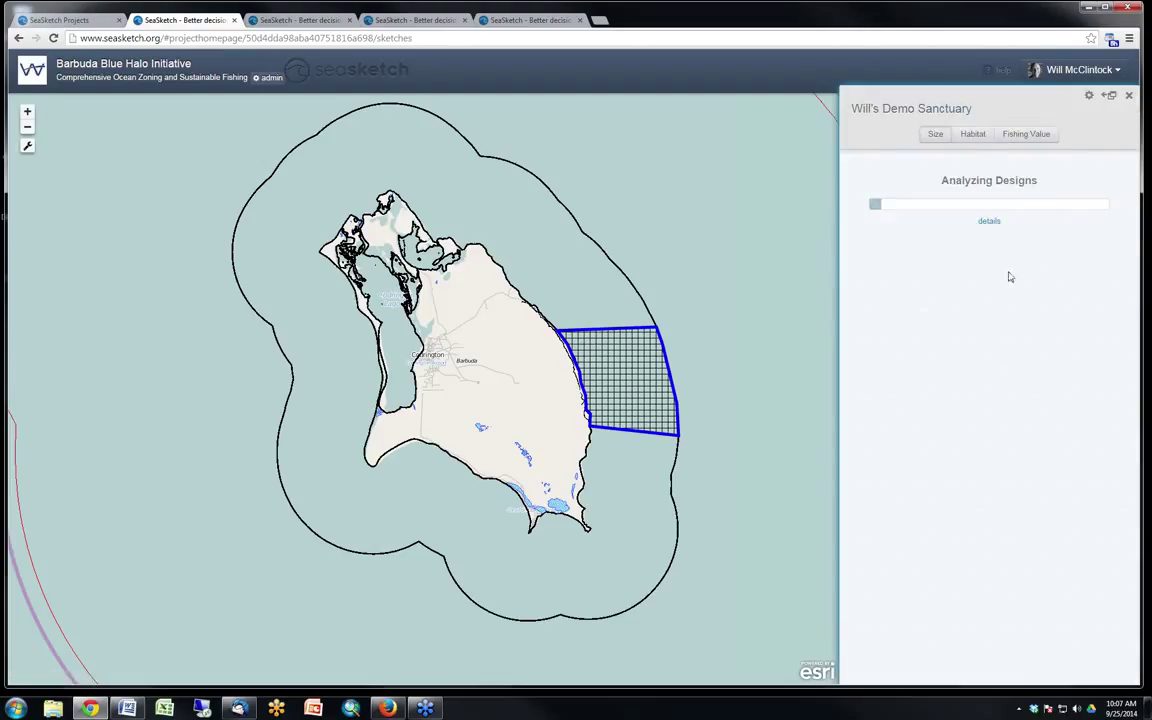
left_click(972, 134)
left_click(1036, 136)
left_click(938, 135)
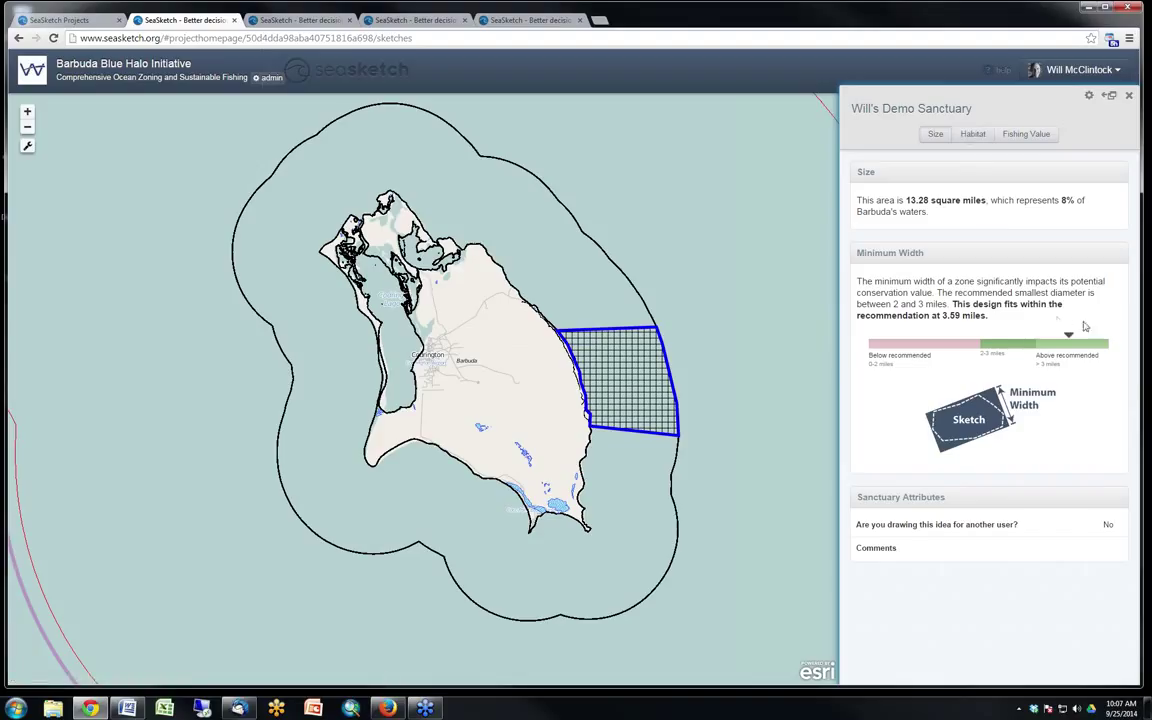
left_click(971, 136)
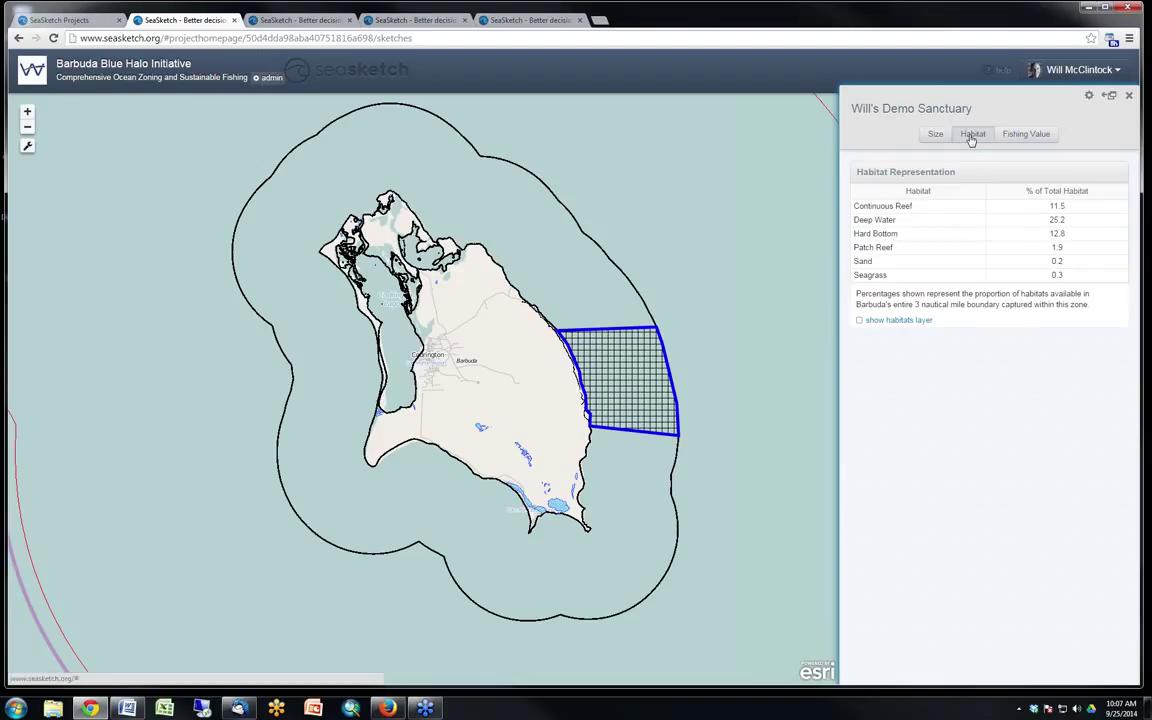
Examine the sanctuary's Habitat and Fishing Value reports, briefly overlay the fishing values layer, turn on the habitats layer, and close the report
double_click(1057, 206)
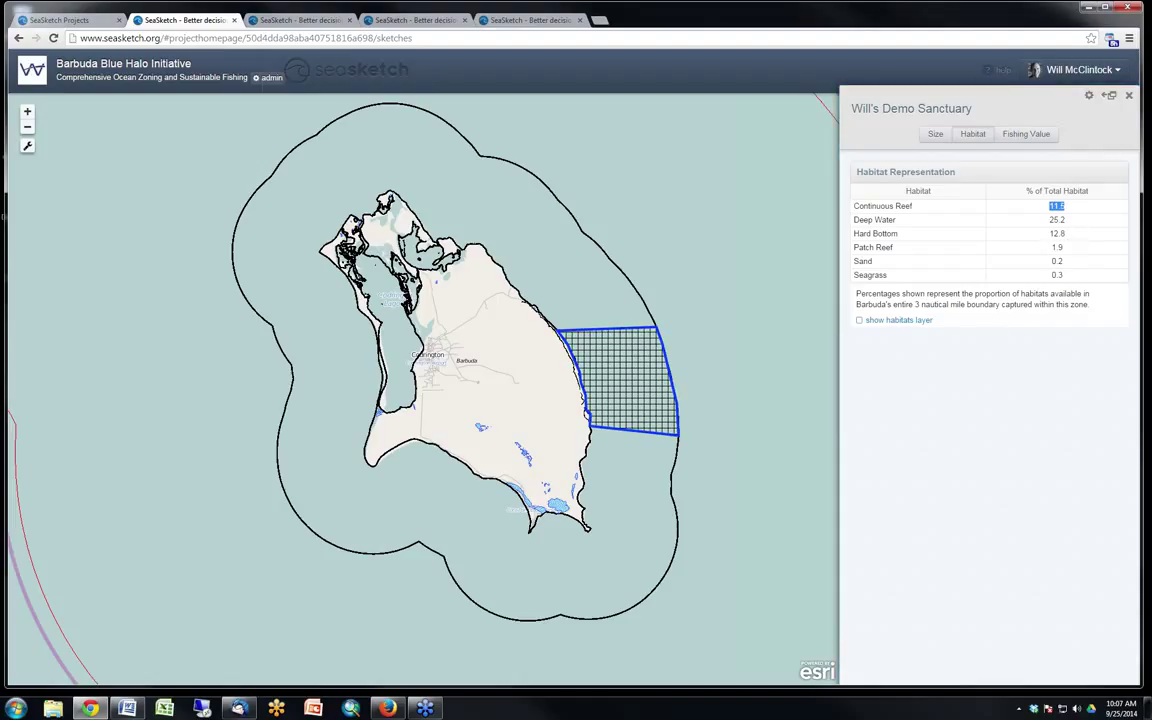
left_click(1024, 138)
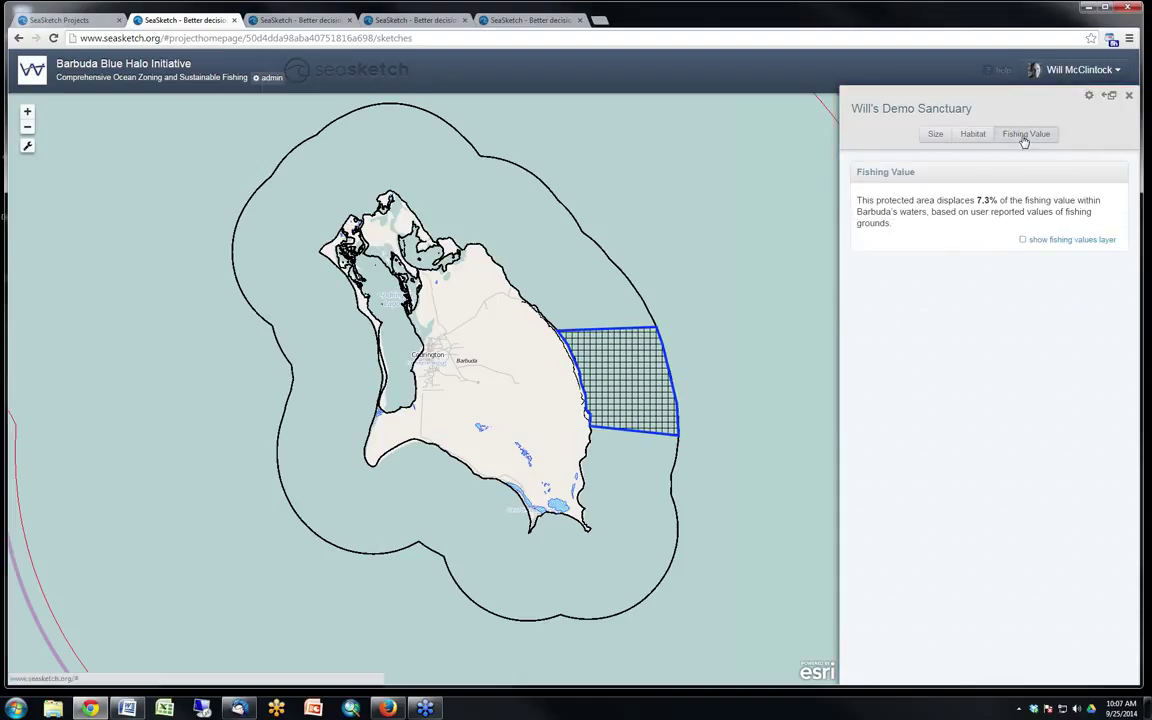
left_click(1023, 242)
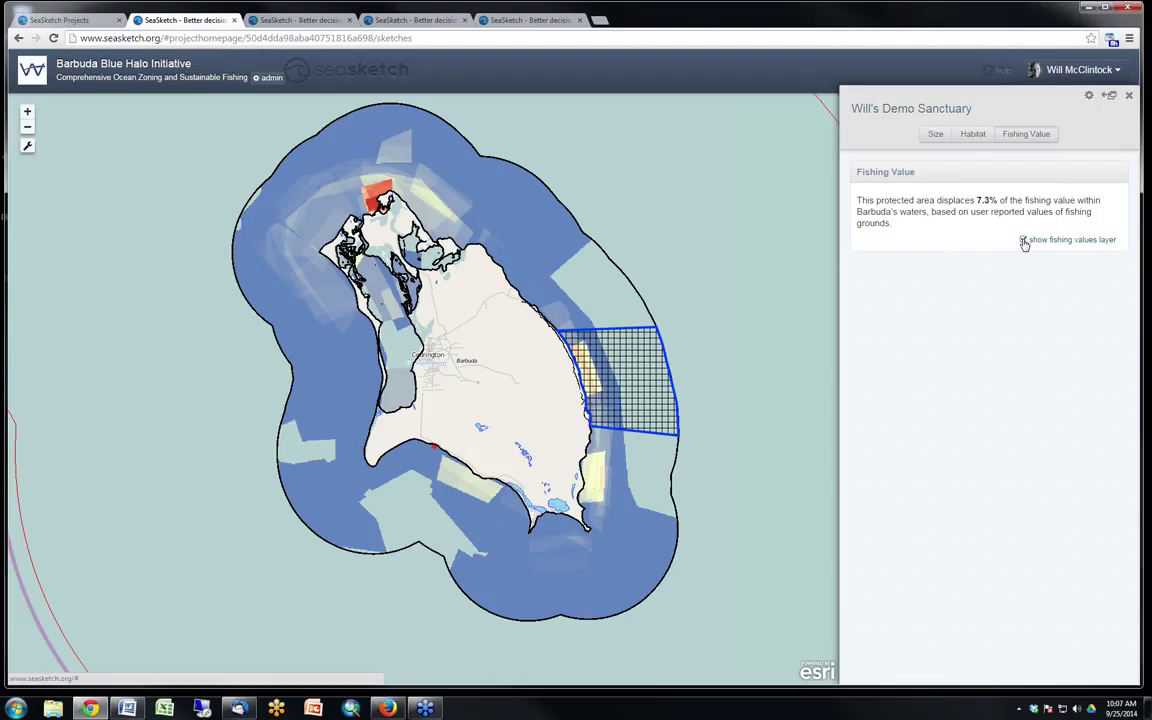
left_click(1023, 242)
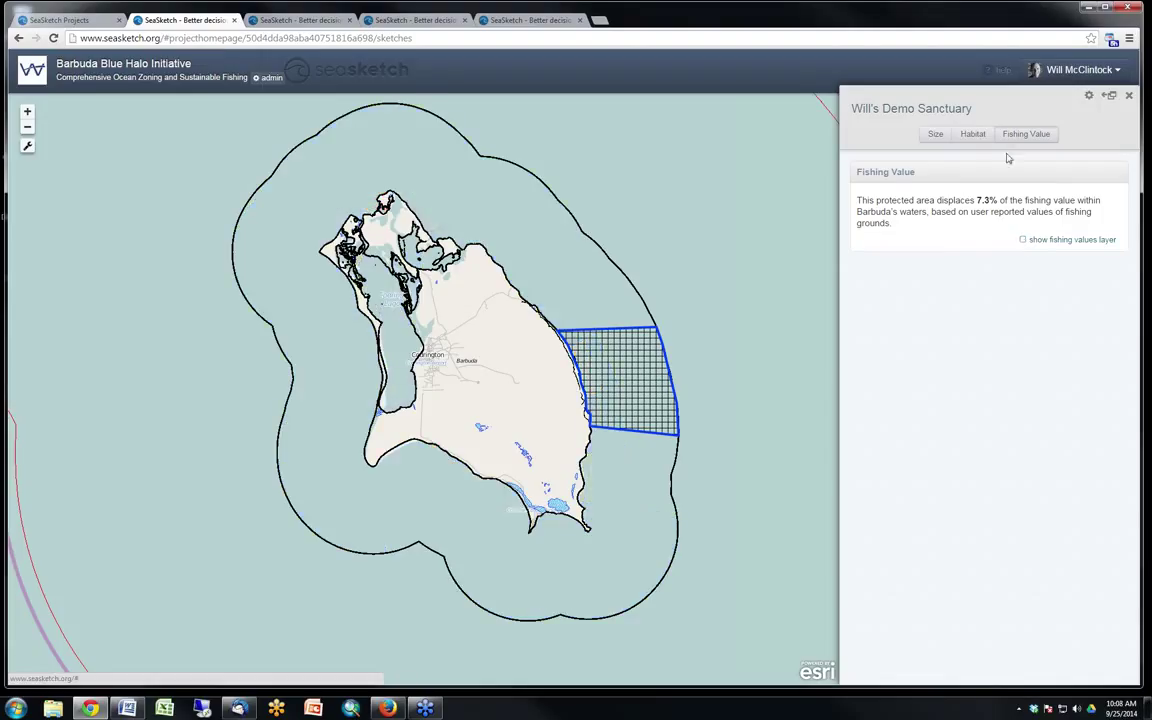
left_click(973, 134)
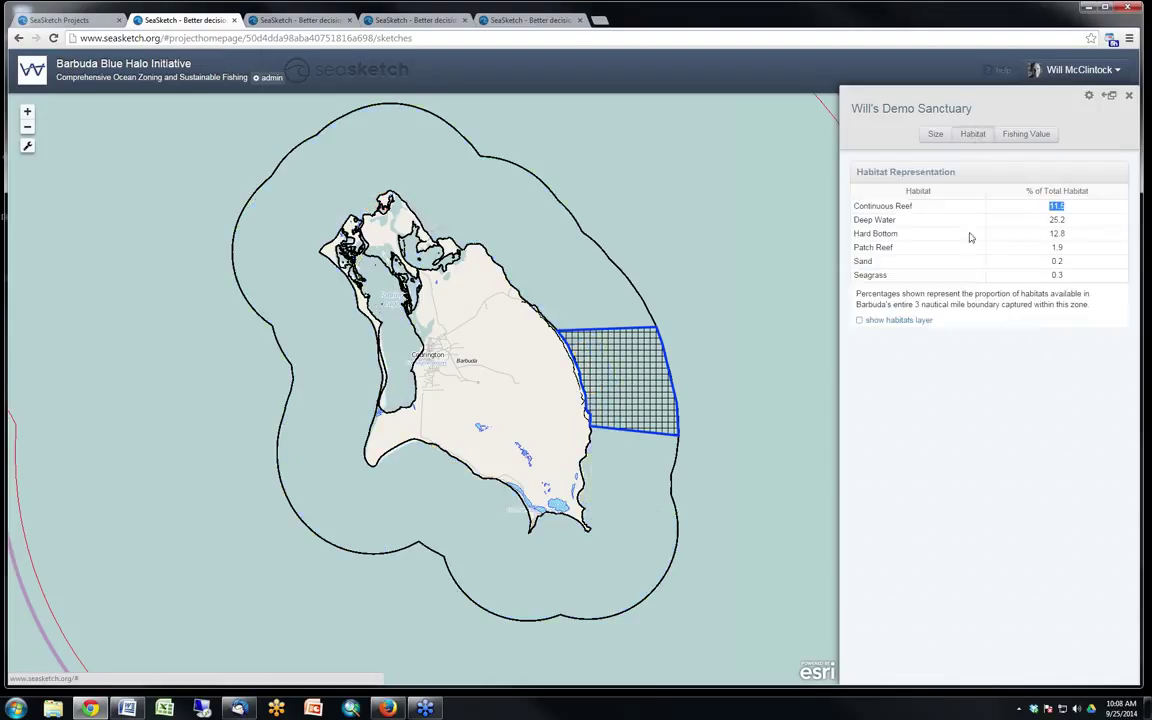
left_click(859, 321)
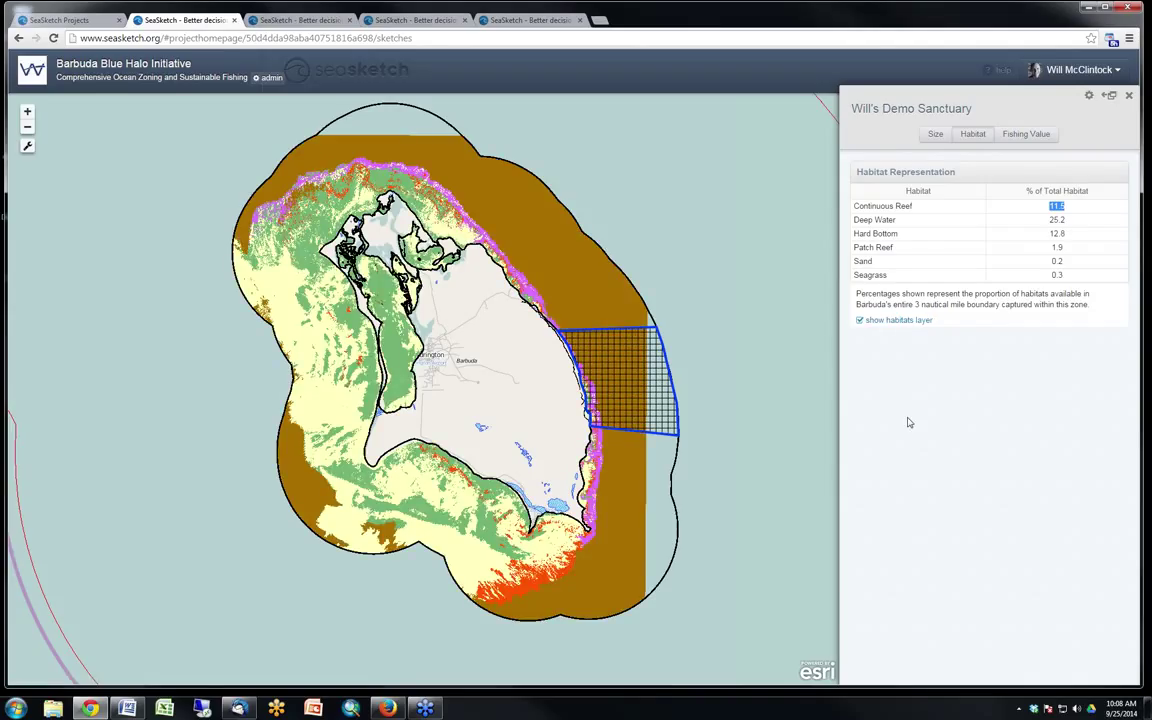
left_click(1130, 97)
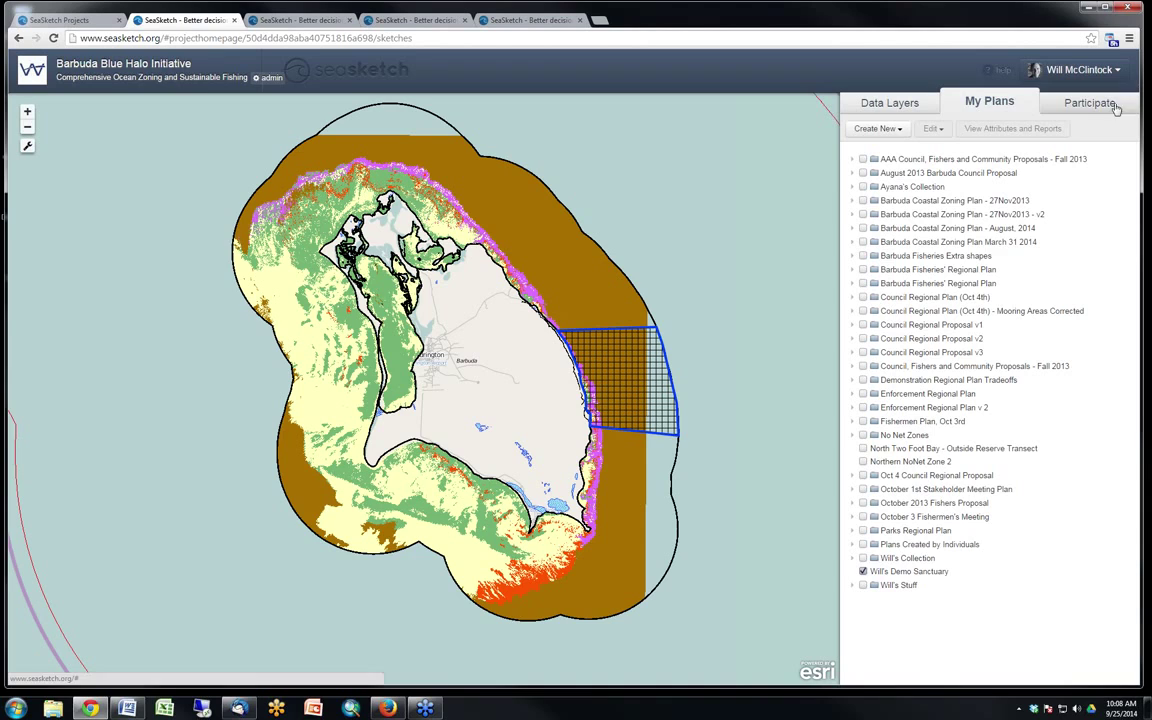
Move the demo sanctuary into the author's Stuff collection, then show all of the collection's plans on the map and hide them again
left_click(914, 574)
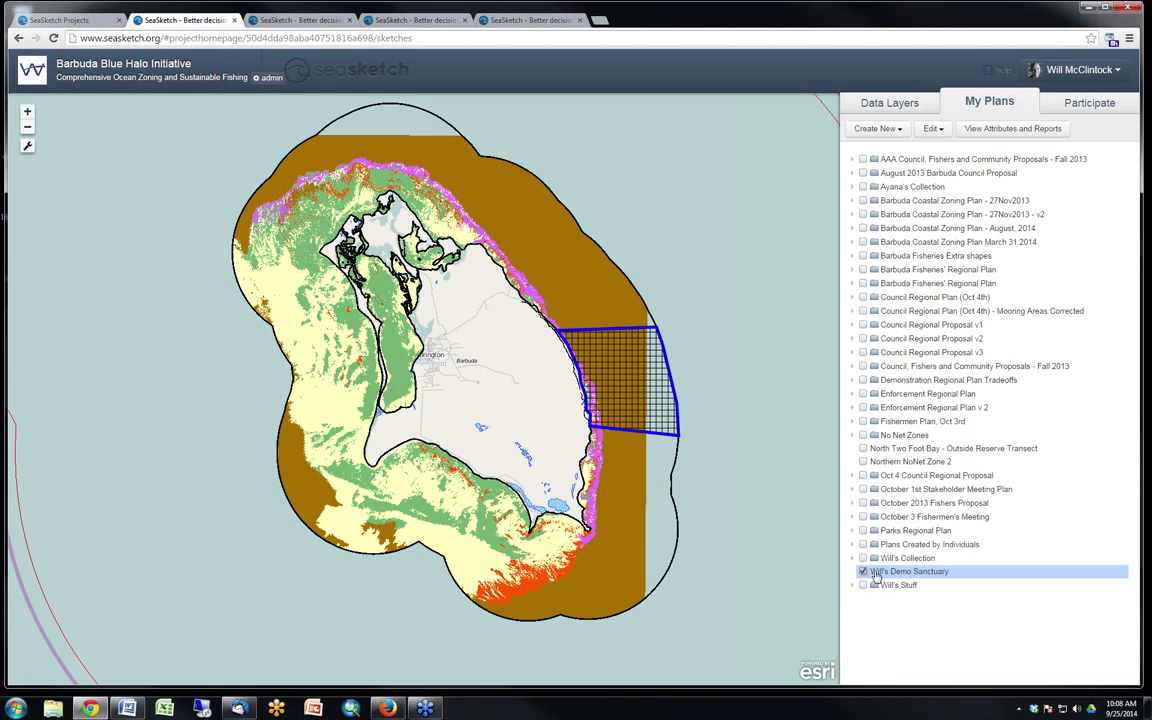
mouse_move(886, 577)
left_mouse_down()
mouse_move(920, 625)
mouse_move(894, 591)
left_mouse_up()
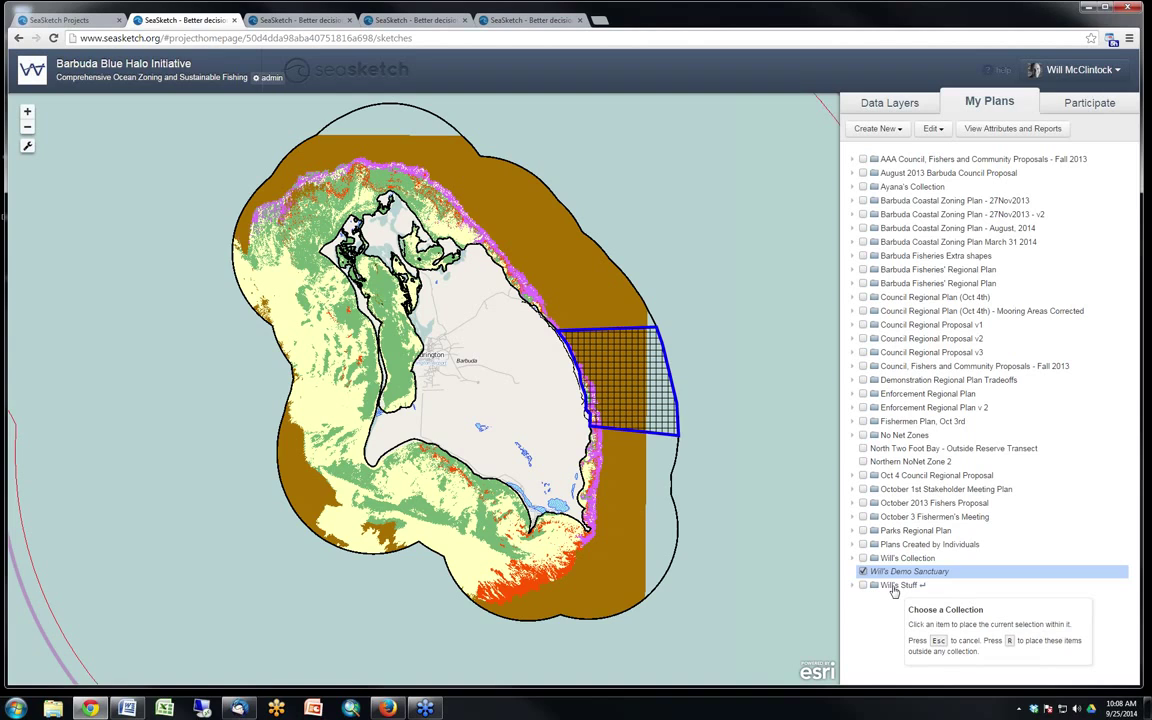
left_click(894, 588)
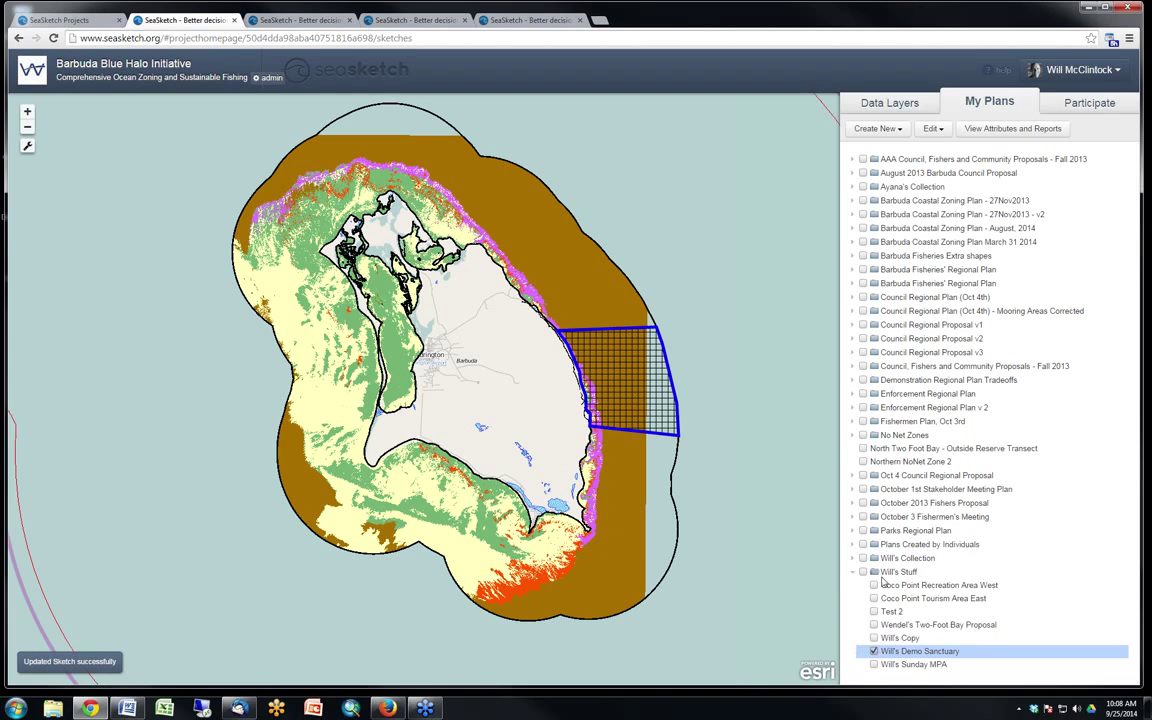
left_click(863, 572)
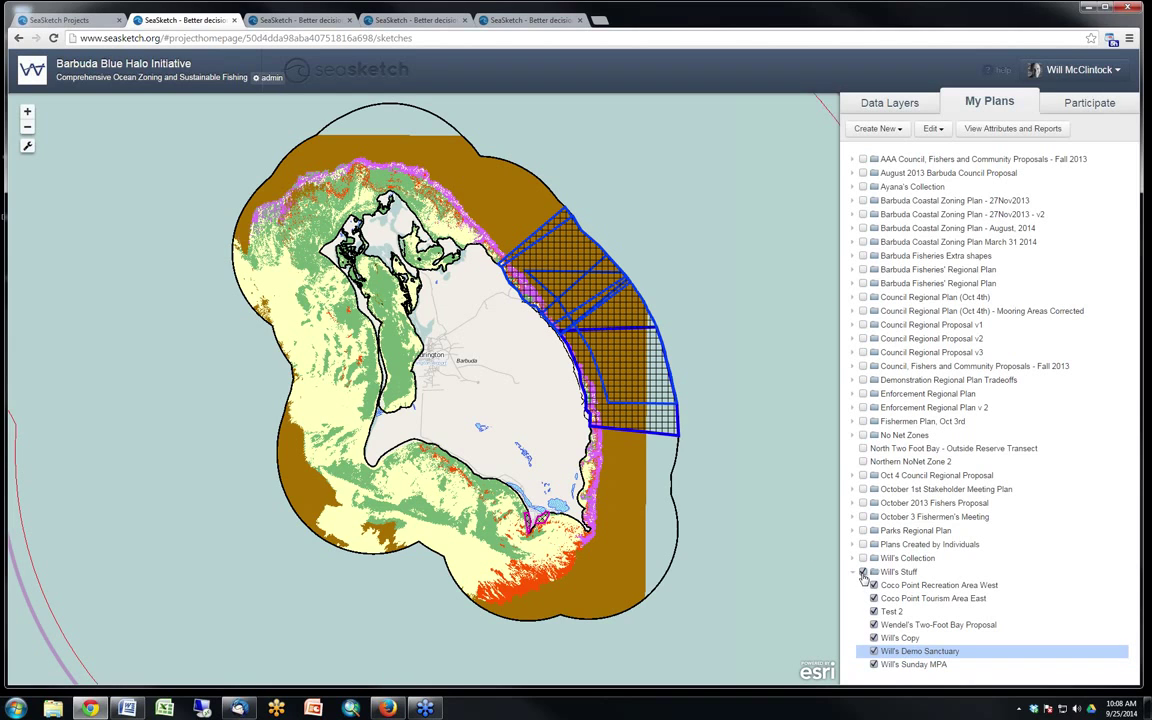
left_click(863, 572)
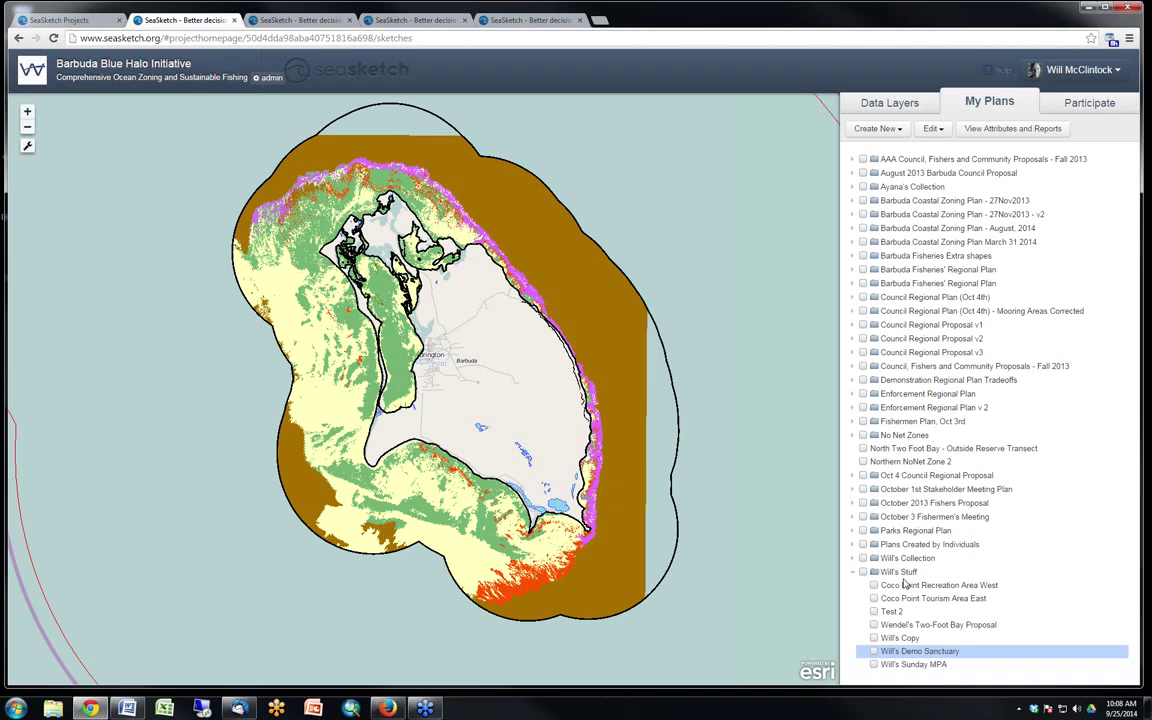
Open the Final Zoning Plan - August, 2014 topic in the Announcements forum and show its attached Barbuda Coastal Zoning Plan on the map
left_click(1089, 102)
left_click(871, 134)
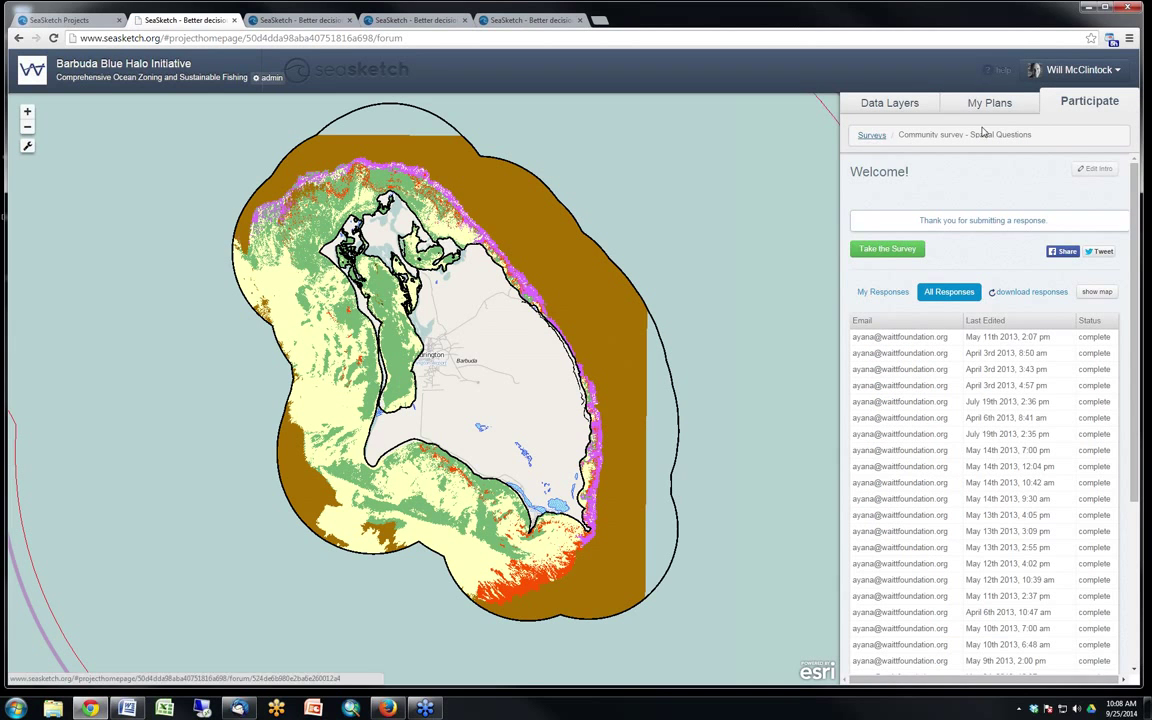
scroll(1024, 285, "up", 4)
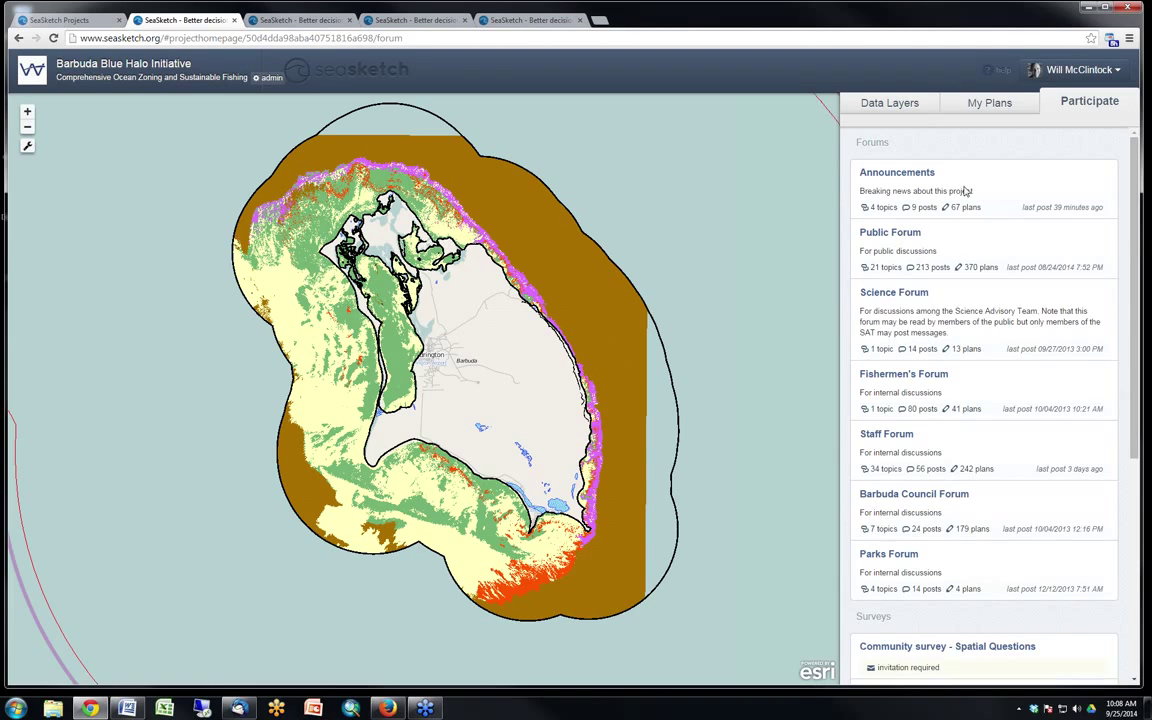
left_click(915, 172)
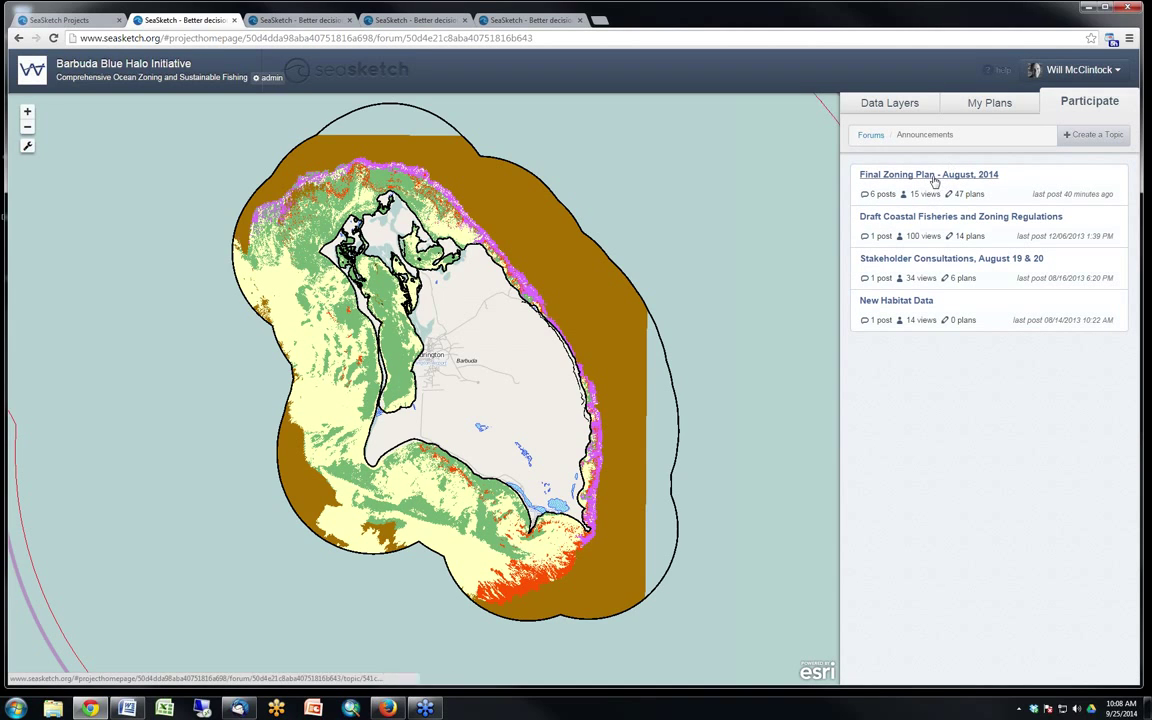
left_click(931, 179)
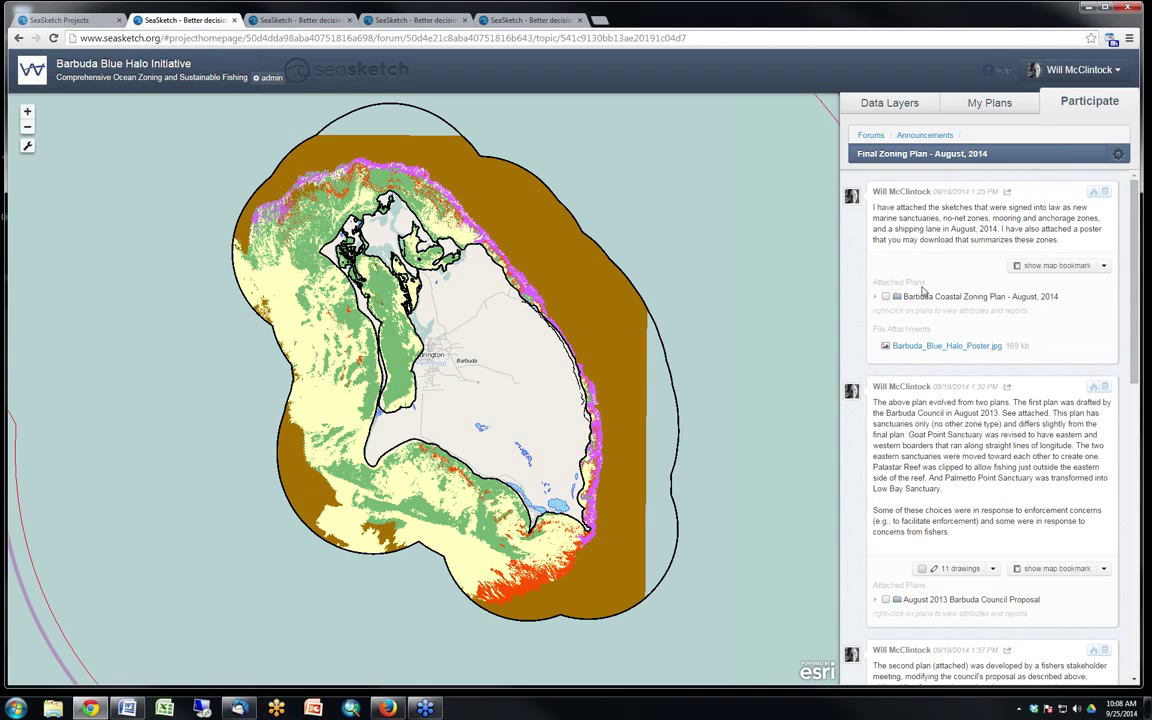
left_click(885, 296)
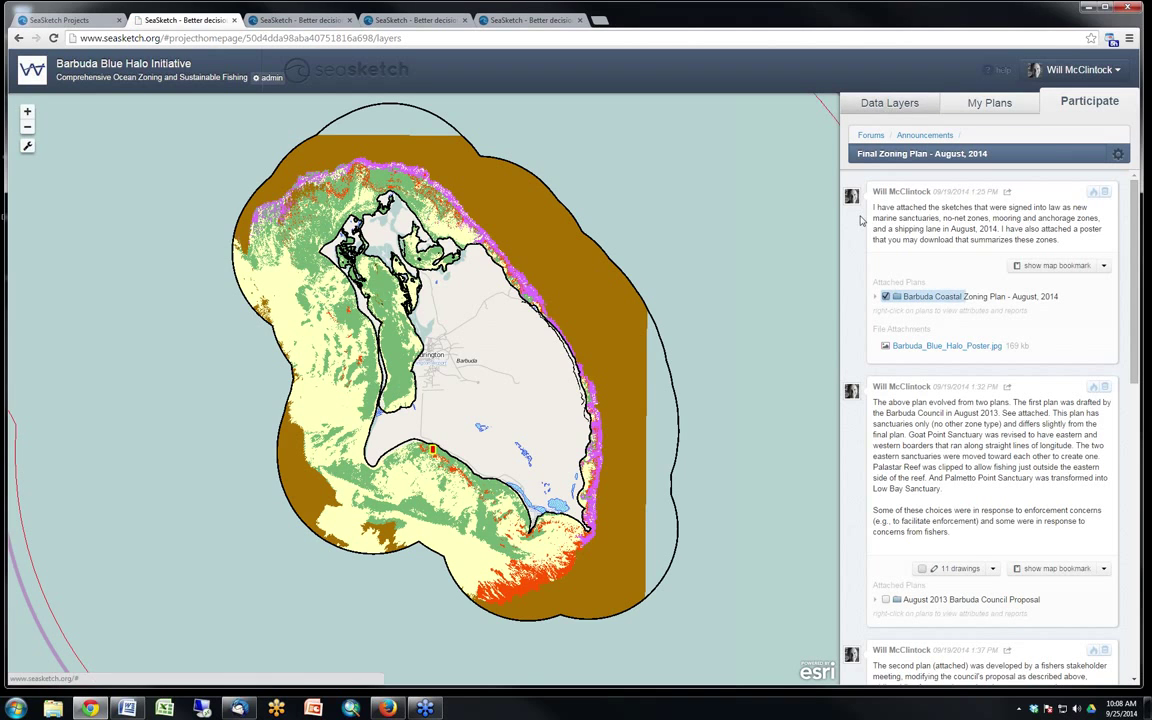
Turn off the Habitats - Detailed layer and return to the Final Zoning Plan - August, 2014 topic
left_click(886, 103)
left_click(879, 400)
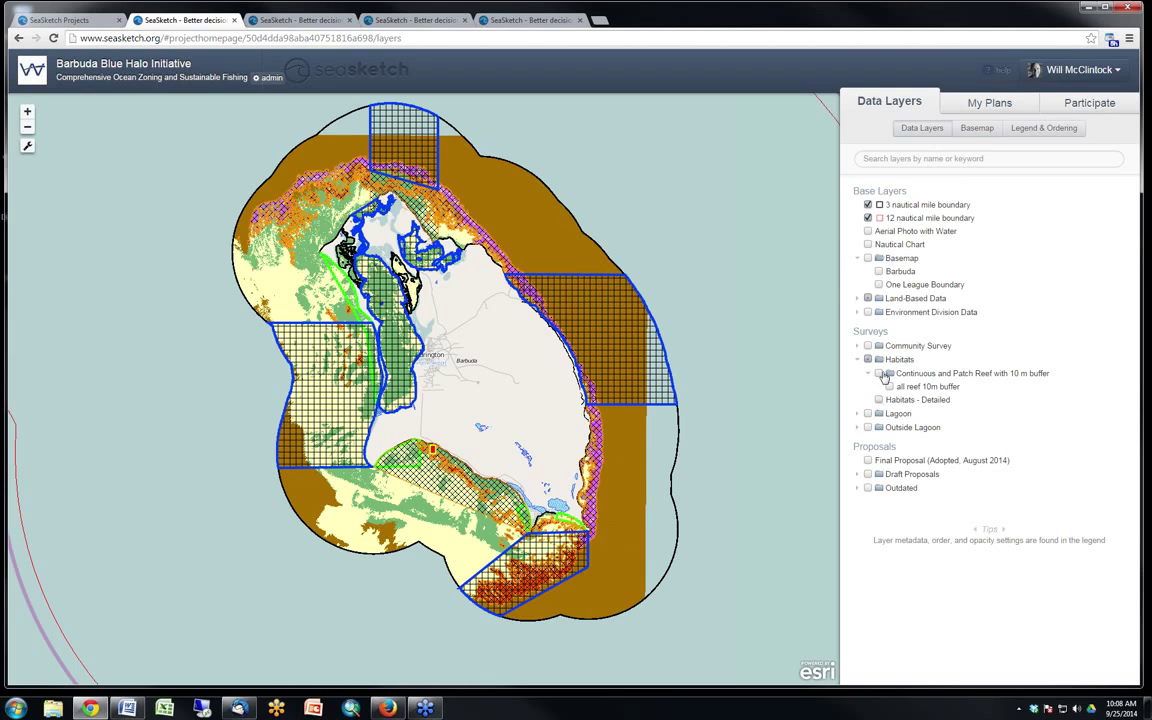
left_click(1085, 103)
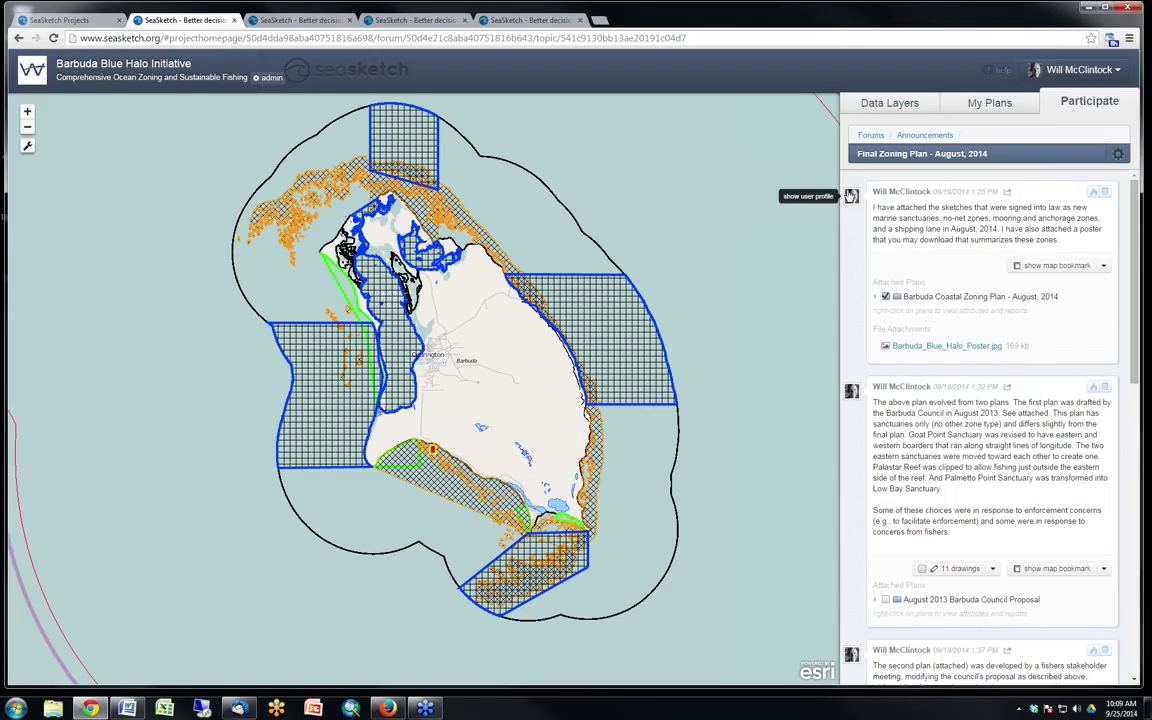
View the attributes and reports of the Barbuda Coastal Zoning Plan - August, 2014, examining its size overview and zone list, and close the report
right_click(893, 297)
left_click(930, 303)
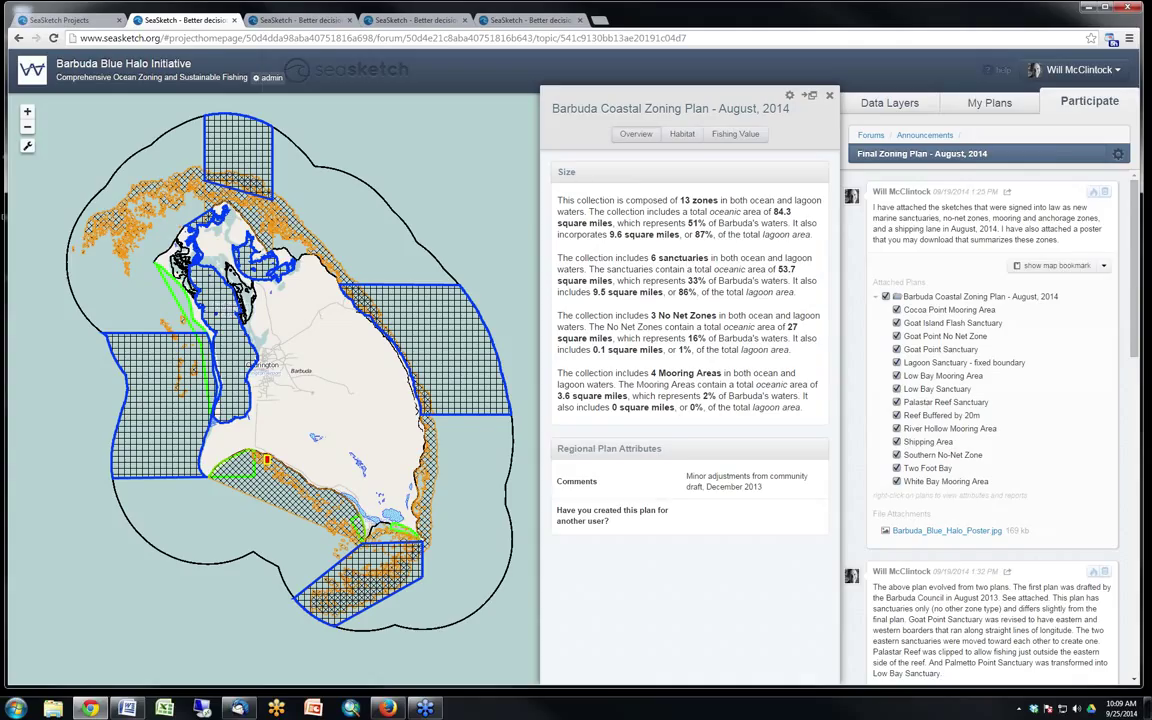
double_click(695, 280)
left_click_drag(648, 373, 719, 374)
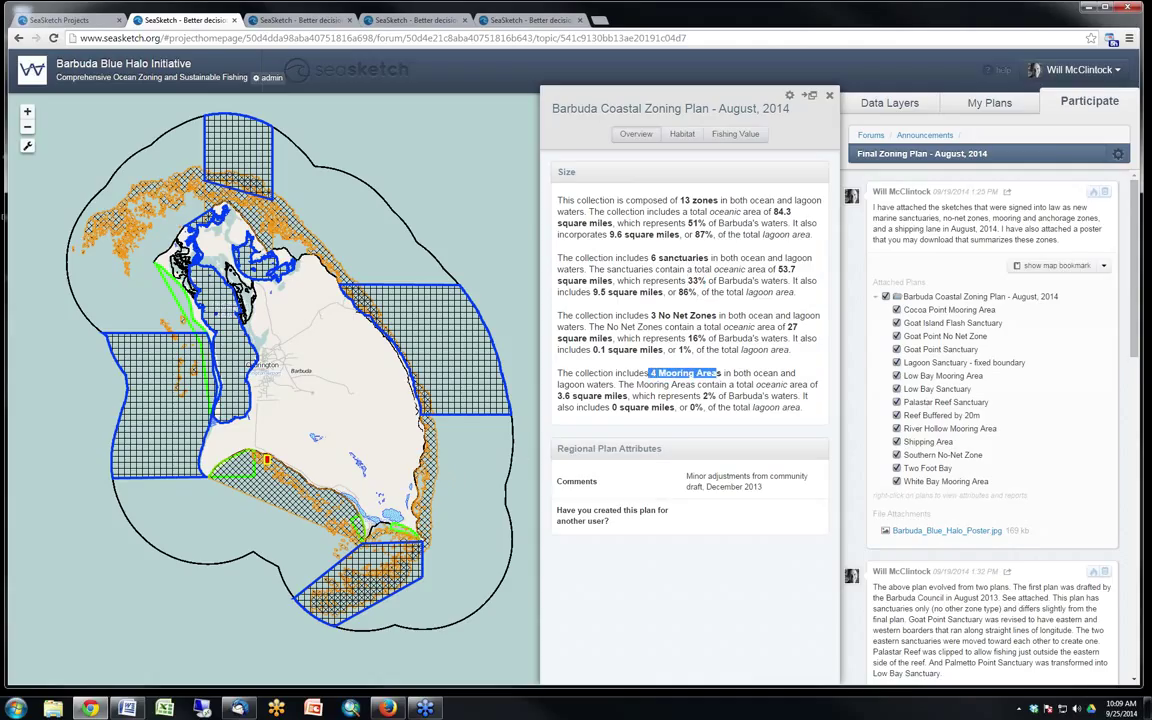
left_click(719, 374)
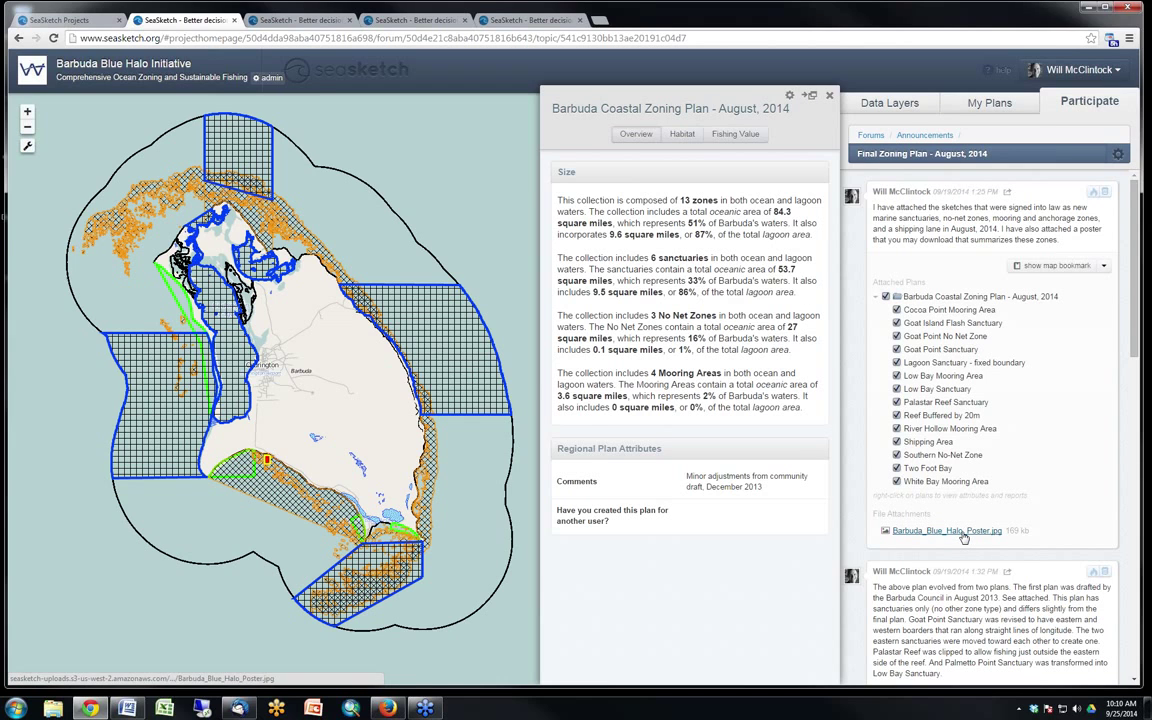
scroll(963, 538, "down", 3)
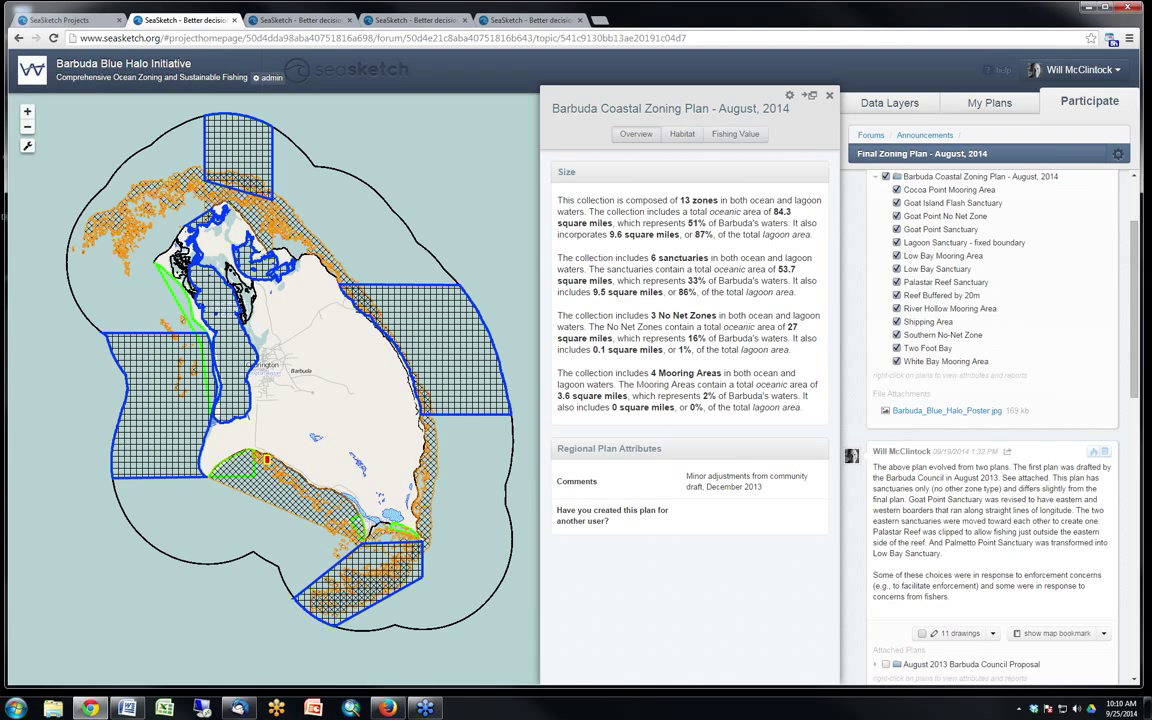
left_click(829, 95)
Recenter the map on Barbuda, hide the August 2014 Coastal Zoning Plan, and show the August 2013 Barbuda Council Proposal instead
scroll(900, 250, "up", 1)
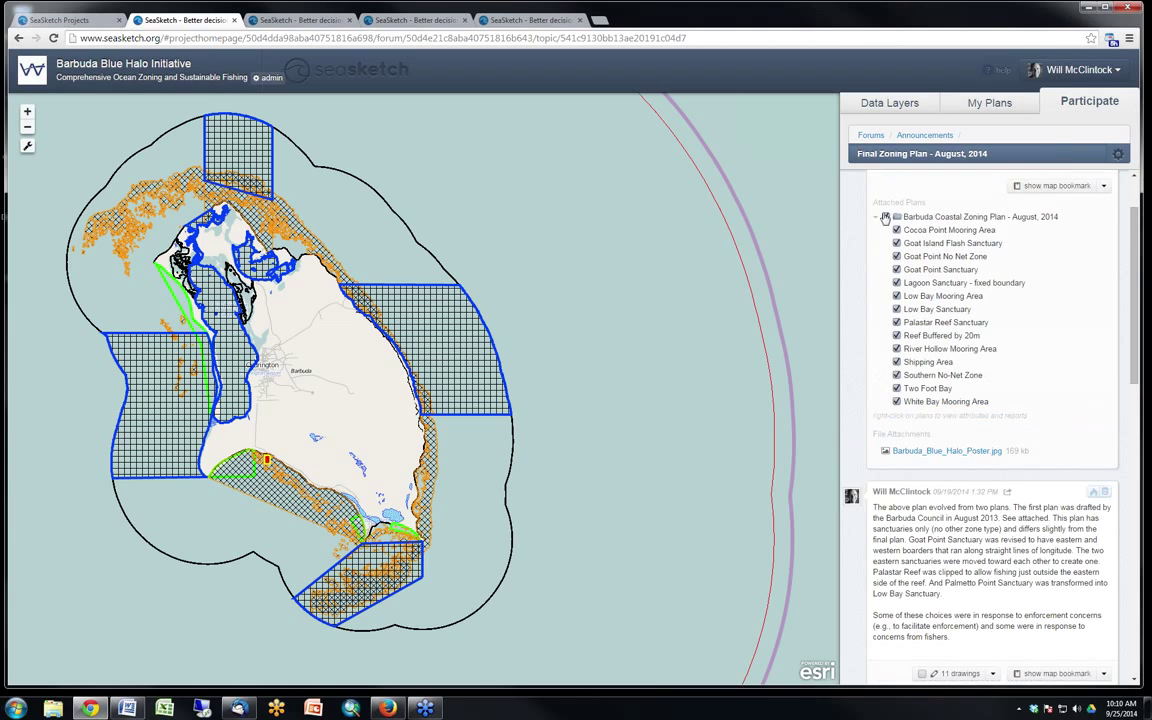
left_click_drag(397, 404, 532, 406)
scroll(886, 300, "up", 2)
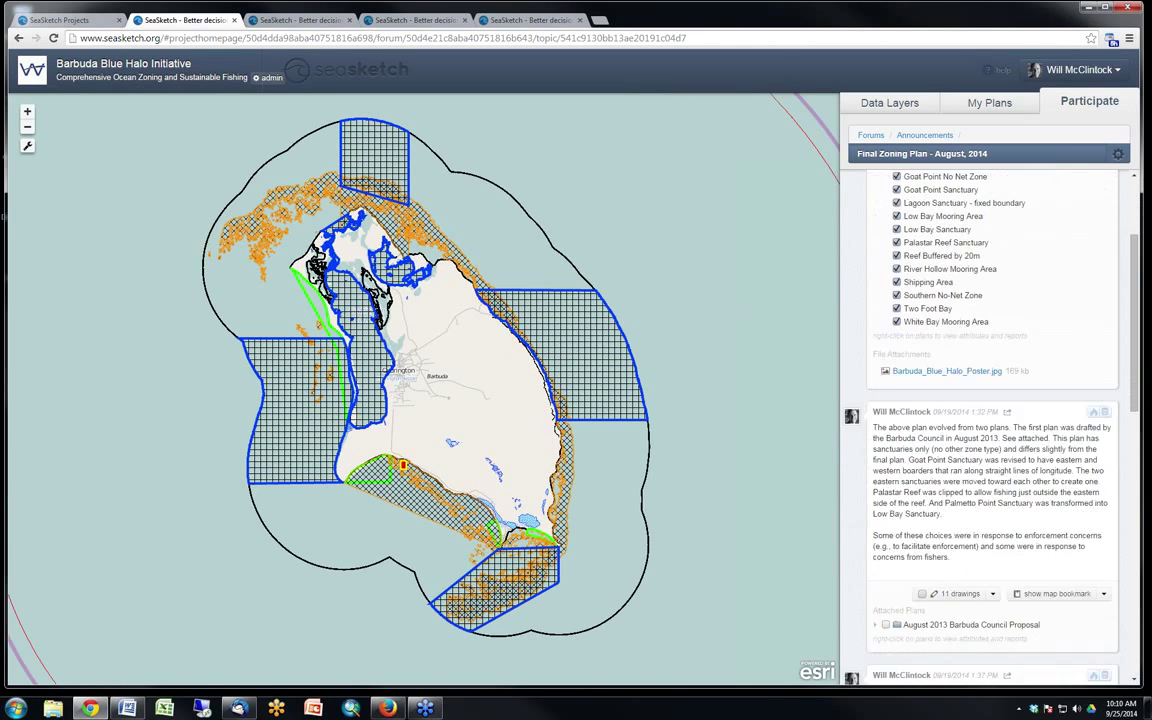
left_click(886, 297)
scroll(950, 400, "down", 6)
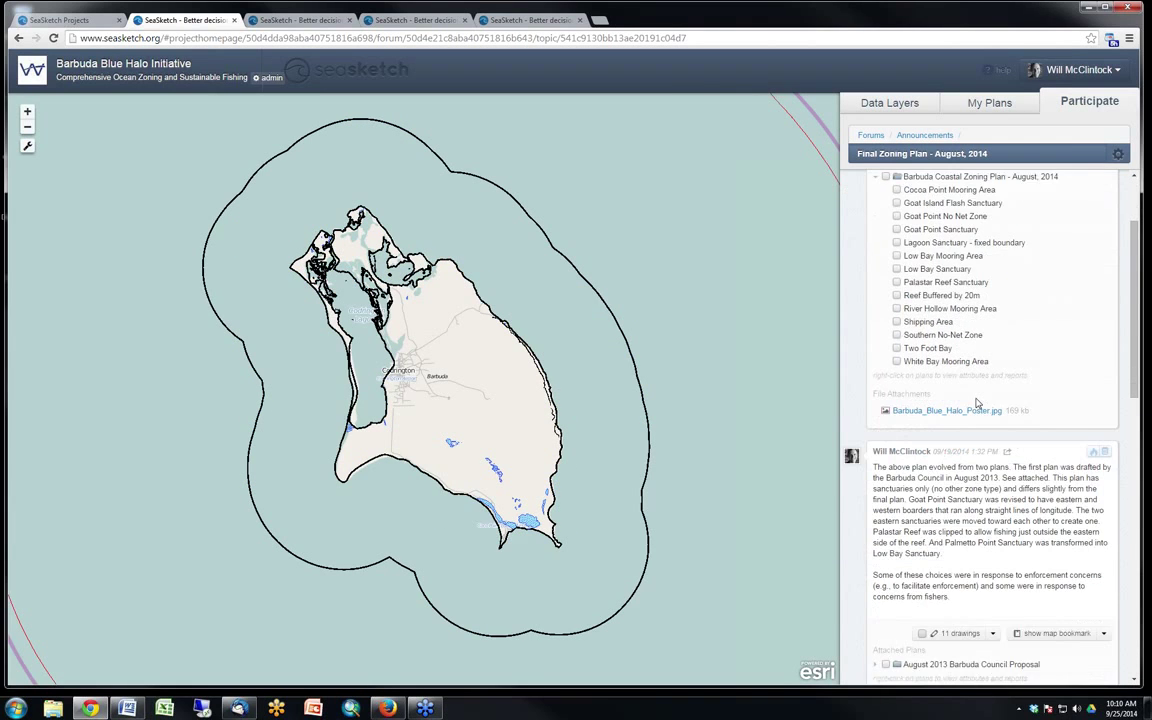
scroll(886, 428, "down", 3)
left_click(885, 424)
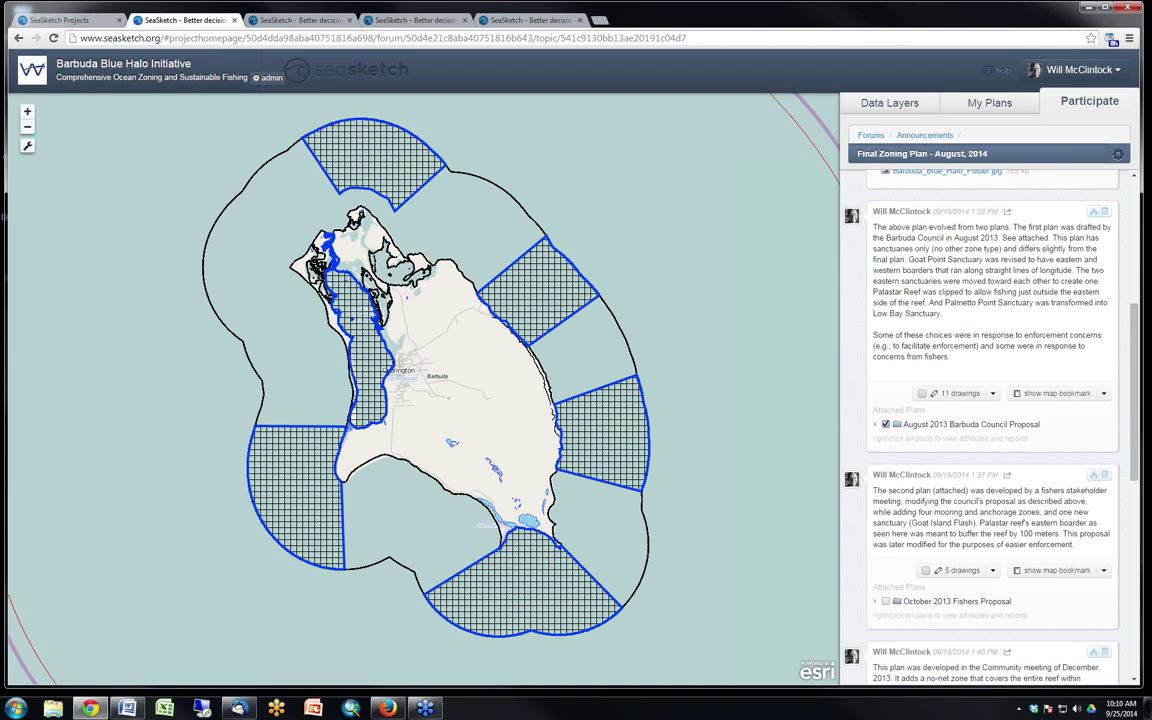
Compare the August 2014 Coastal Zoning Plan with the Council Proposal by repeatedly showing it over the map, leaving it hidden
scroll(975, 363, "up", 3)
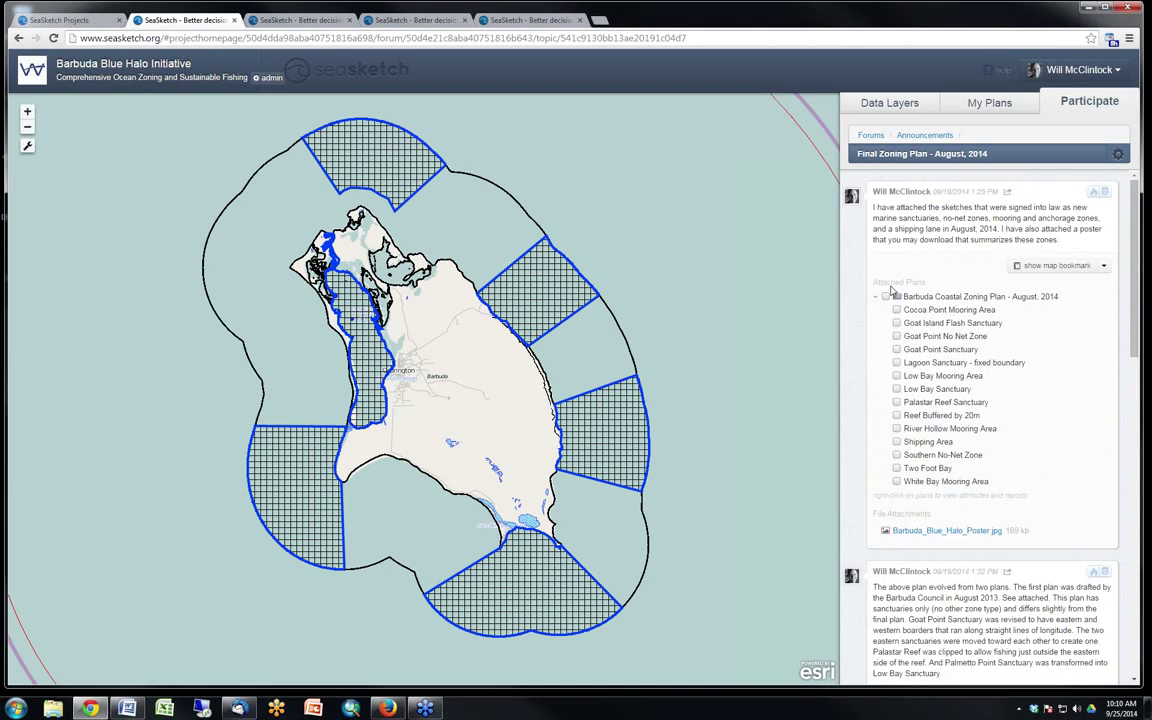
left_click(885, 297)
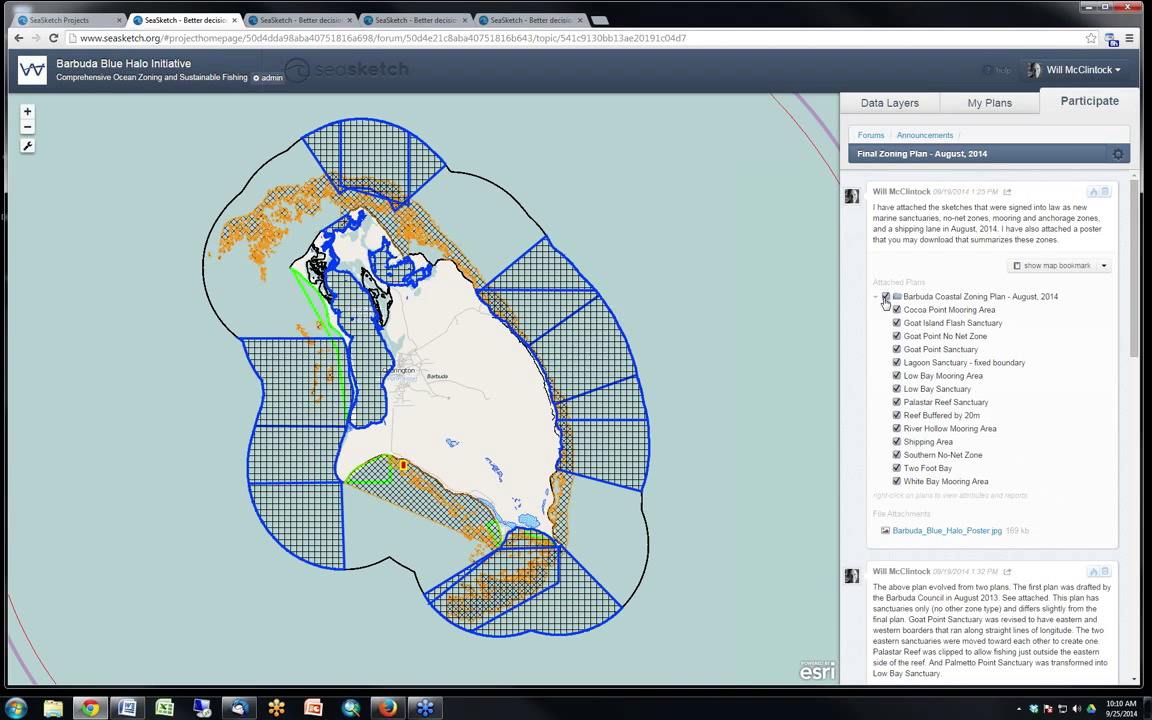
left_click(885, 297)
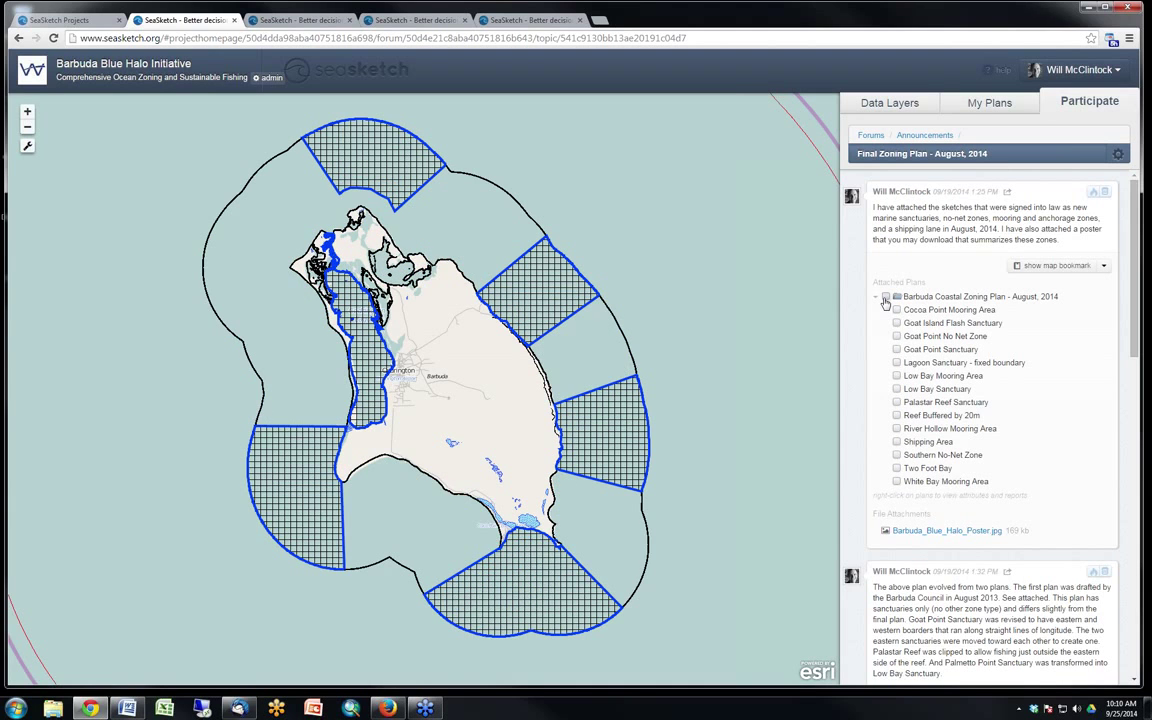
left_click(885, 297)
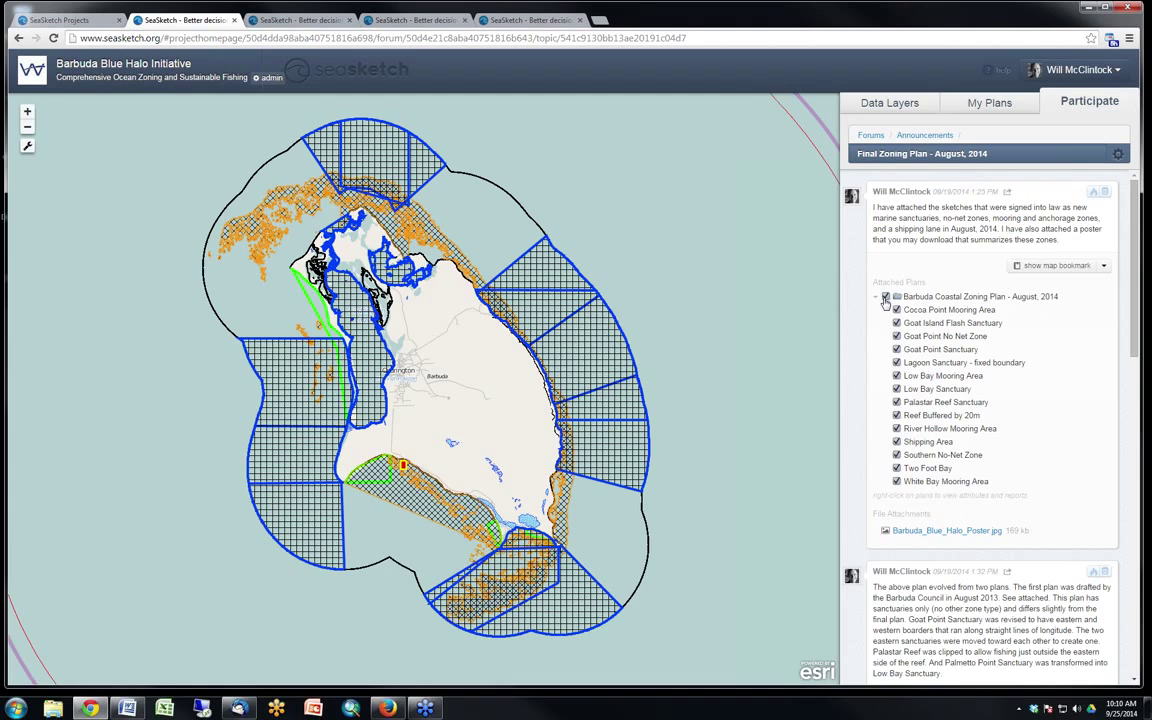
left_click(885, 298)
left_click(885, 298)
left_click(885, 298)
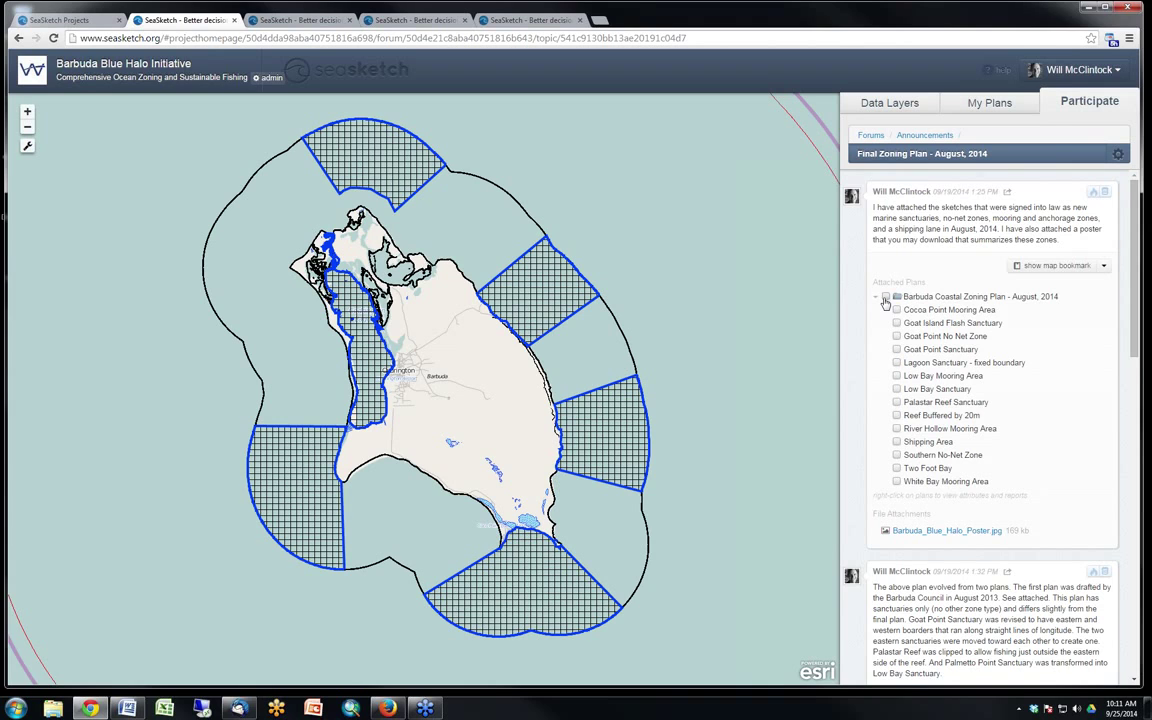
Hide the August 2013 Barbuda Council Proposal and show the October 2013 Fishers Proposal on the map
scroll(884, 350, "down", 1)
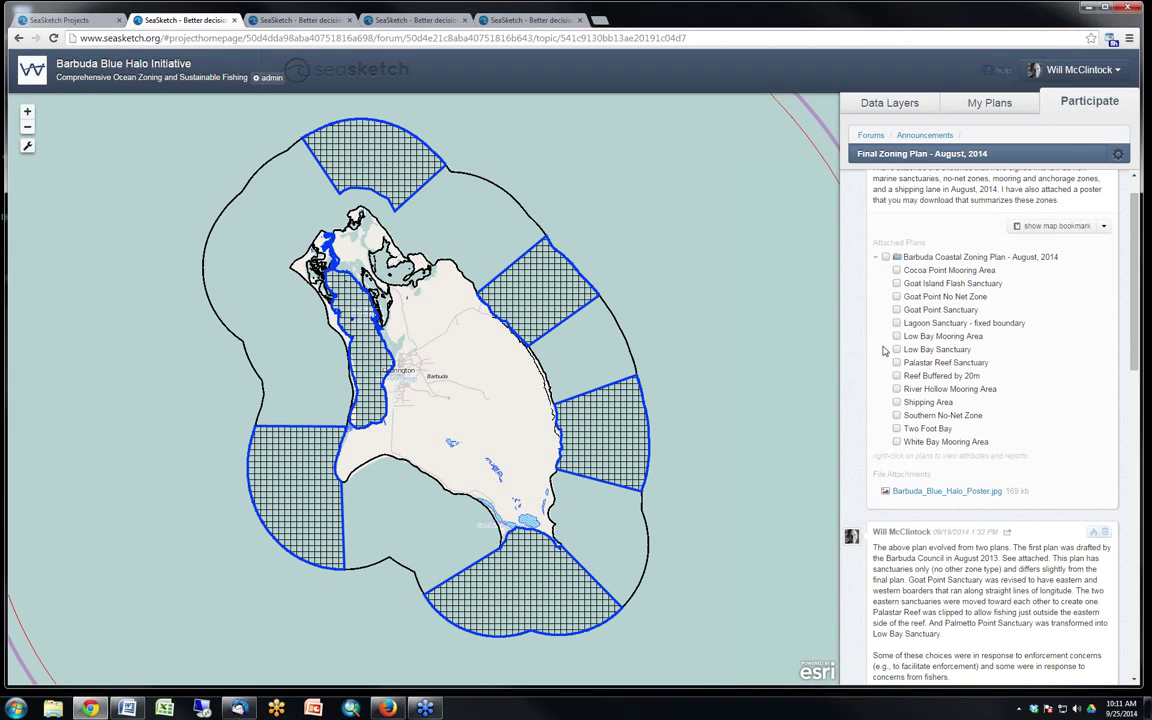
scroll(926, 419, "down", 5)
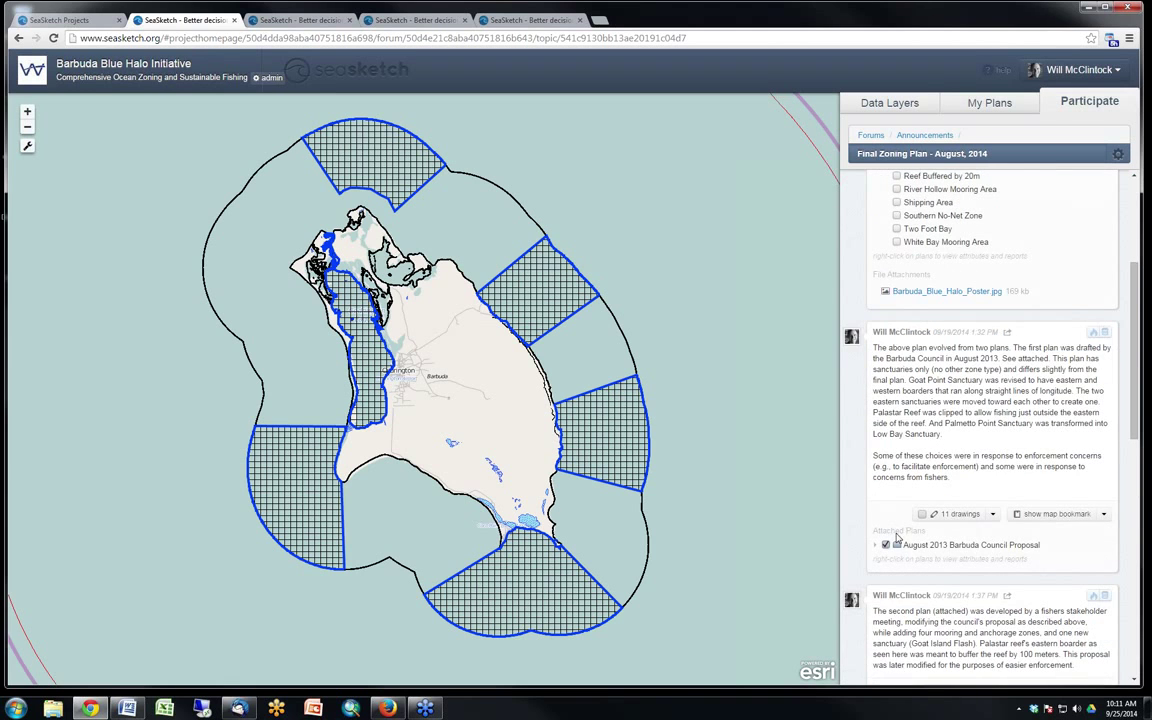
scroll(897, 538, "down", 3)
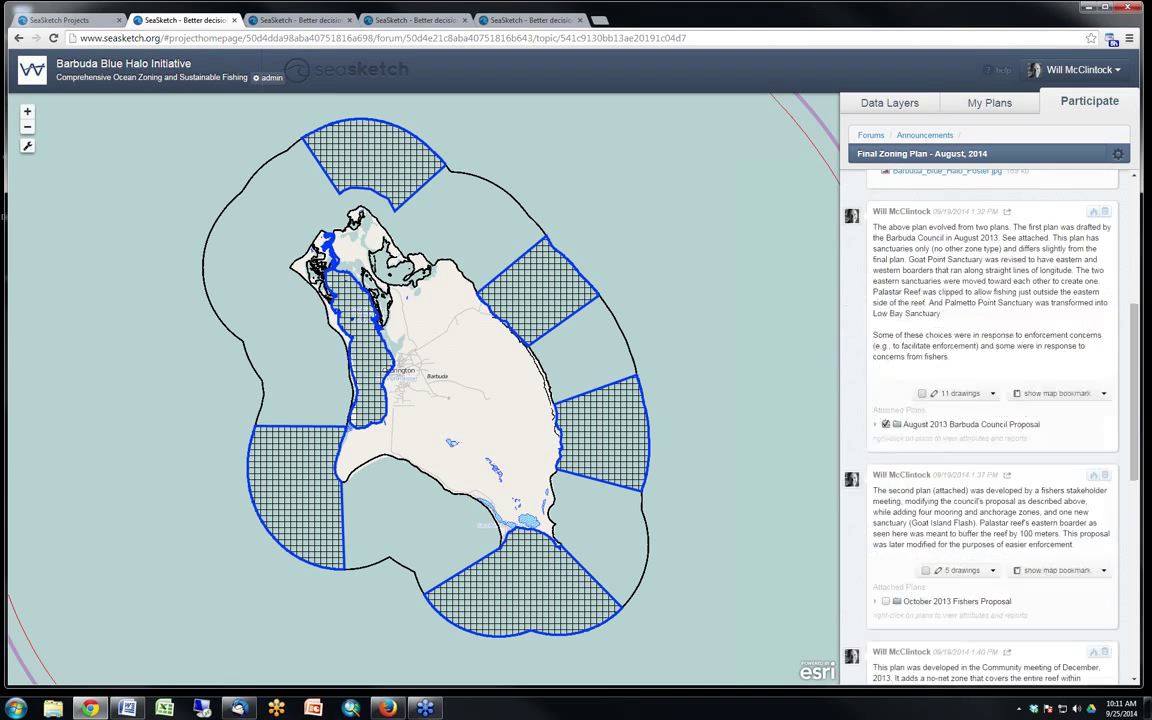
left_click(886, 425)
scroll(886, 468, "down", 4)
left_click(886, 442)
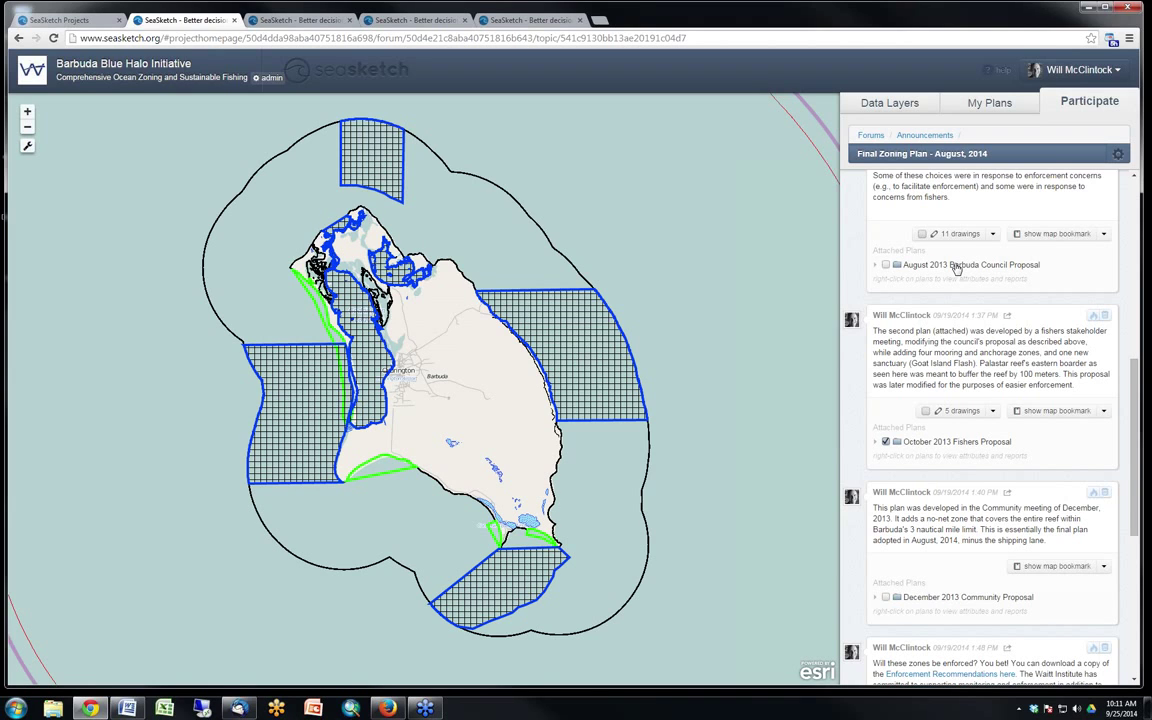
Hide the October 2013 Fishers Proposal, then view the December 2013 Community Proposal on the map and hide it again
left_click(885, 442)
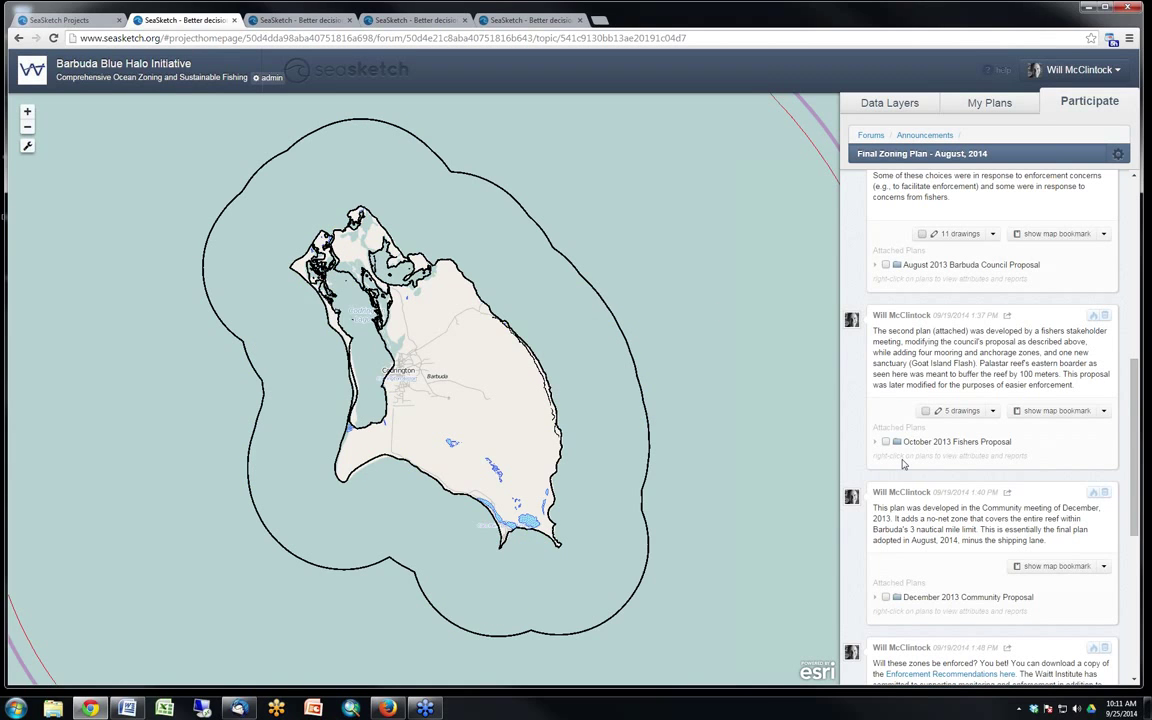
scroll(903, 463, "down", 5)
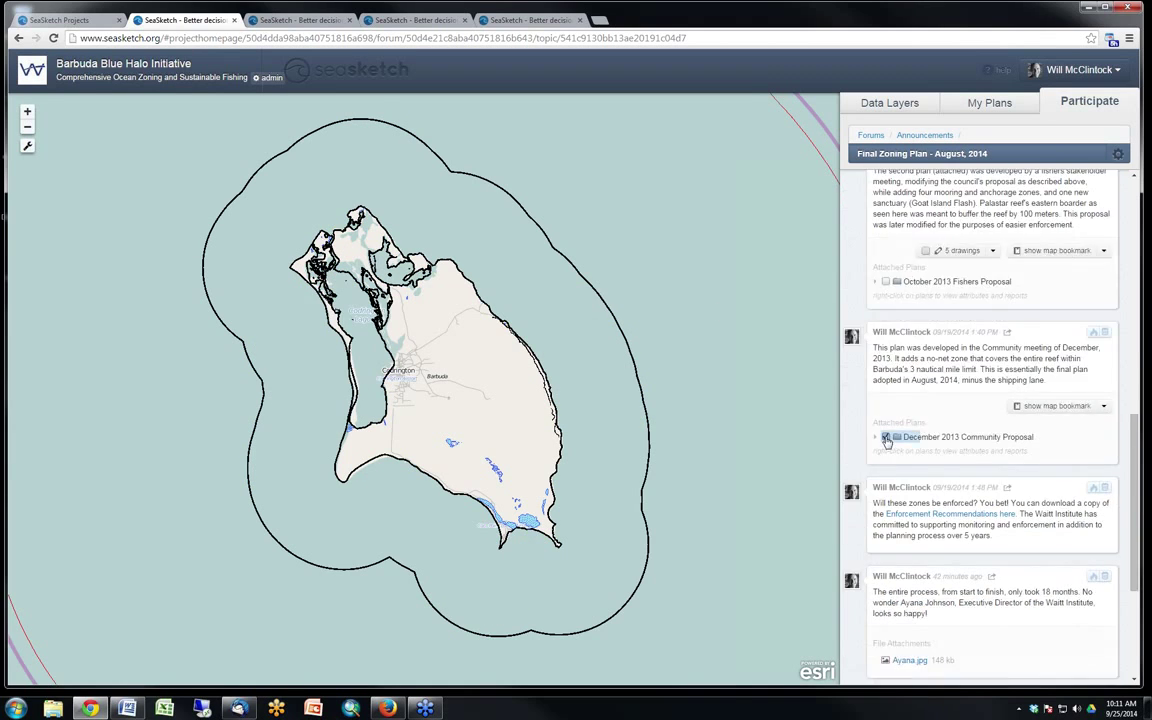
left_click(885, 437)
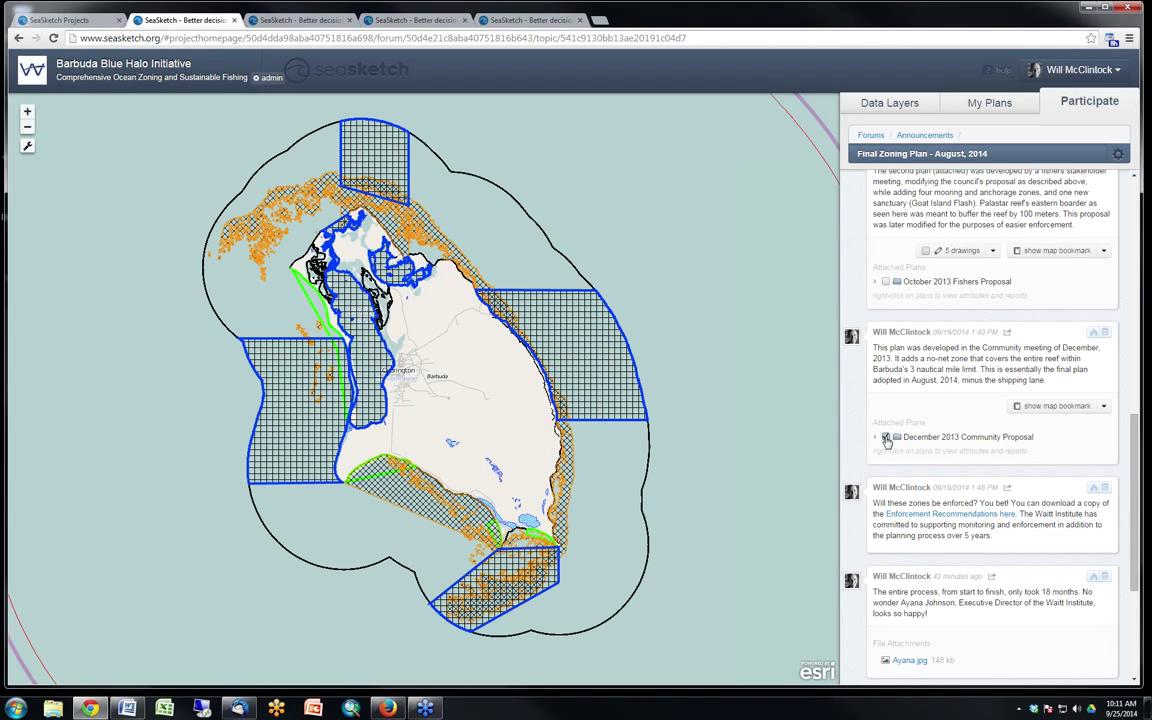
left_click(886, 438)
Collapse the August 2014 Coastal Zoning Plan's zone list and open the October 3rd Fishermen's Meeting topic in the Fishermen's Forum
scroll(928, 480, "up", 10)
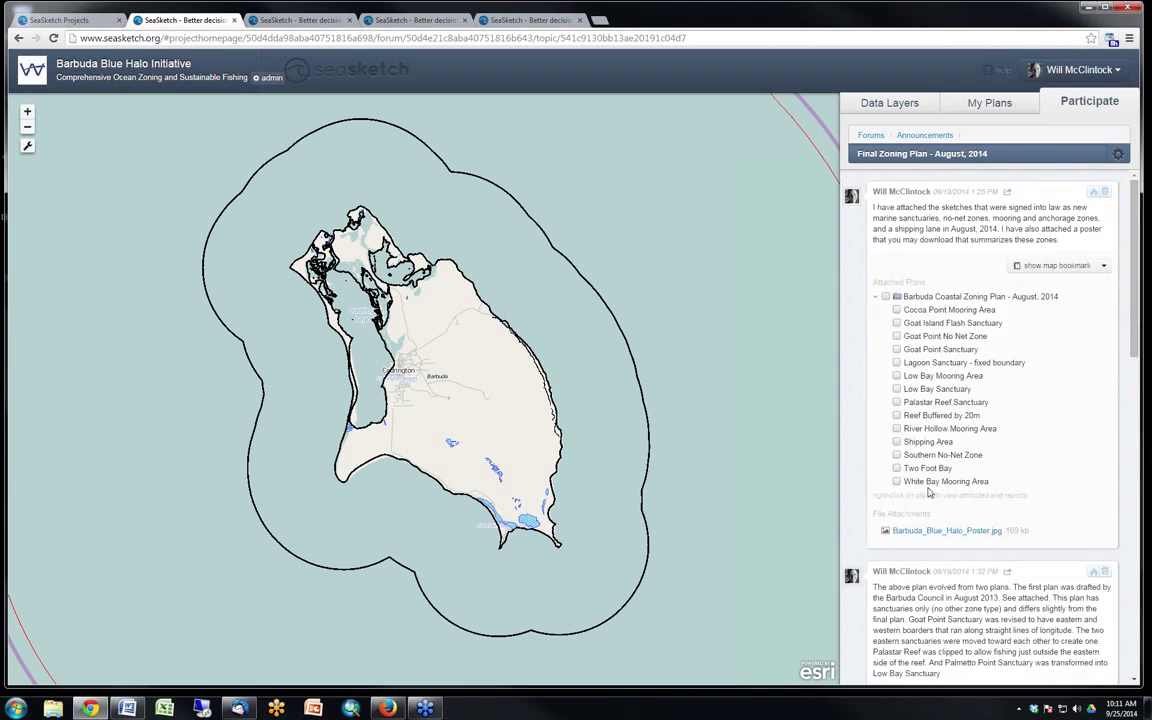
left_click(876, 296)
left_click(871, 135)
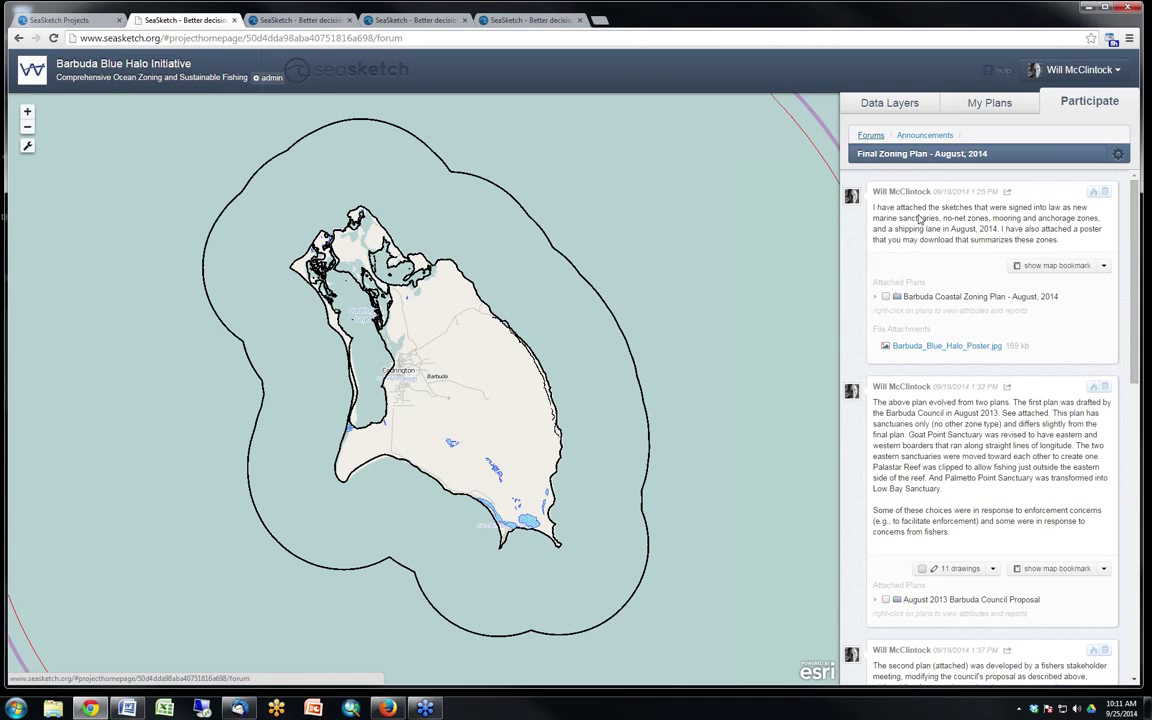
left_click(918, 378)
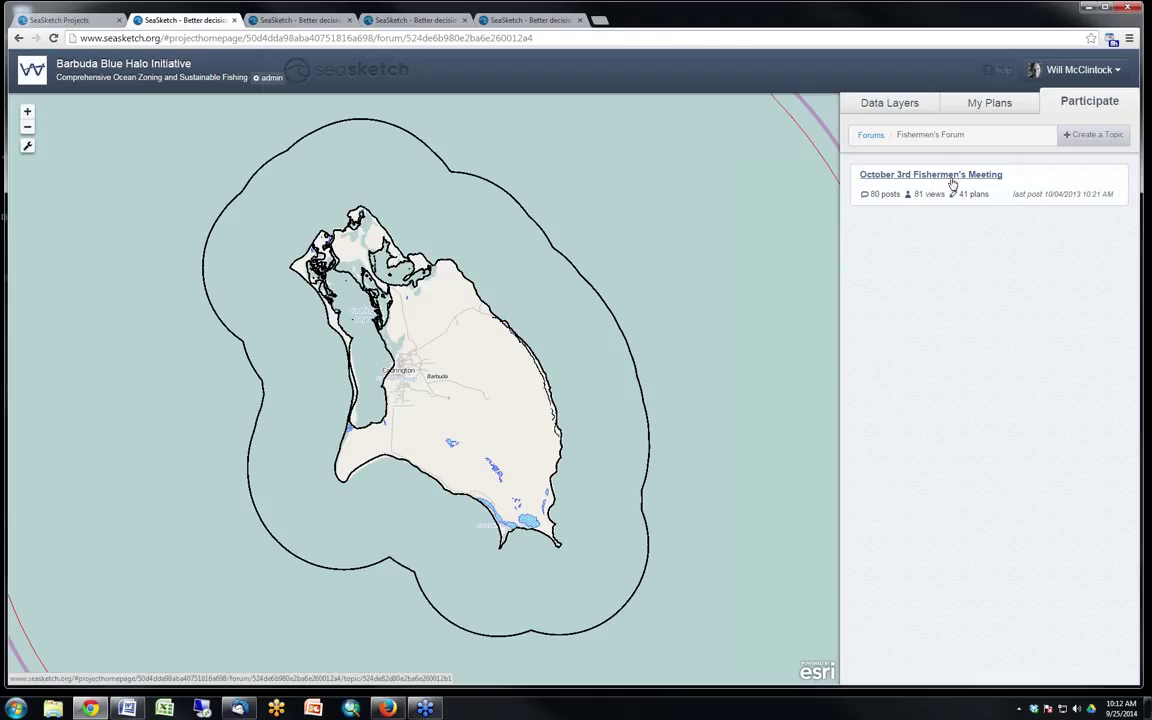
left_click(926, 177)
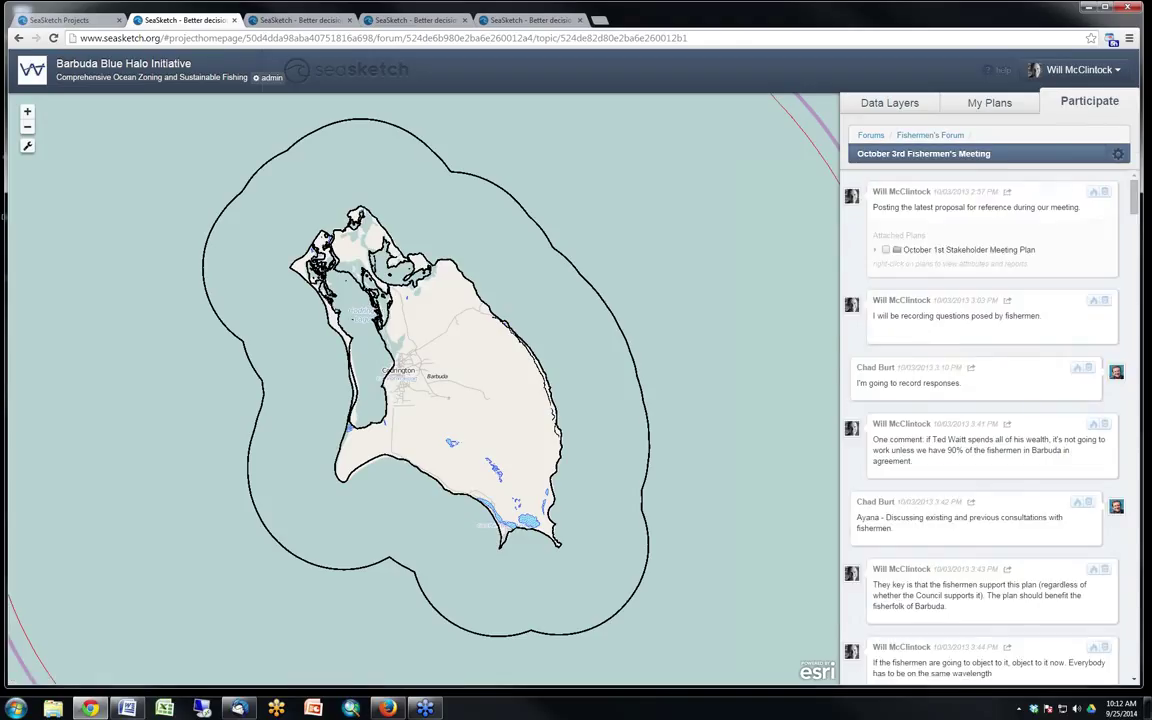
Examine the October 1st Stakeholder Meeting Plan on the map alongside the early meeting posts, leaving the plan hidden
left_click(885, 250)
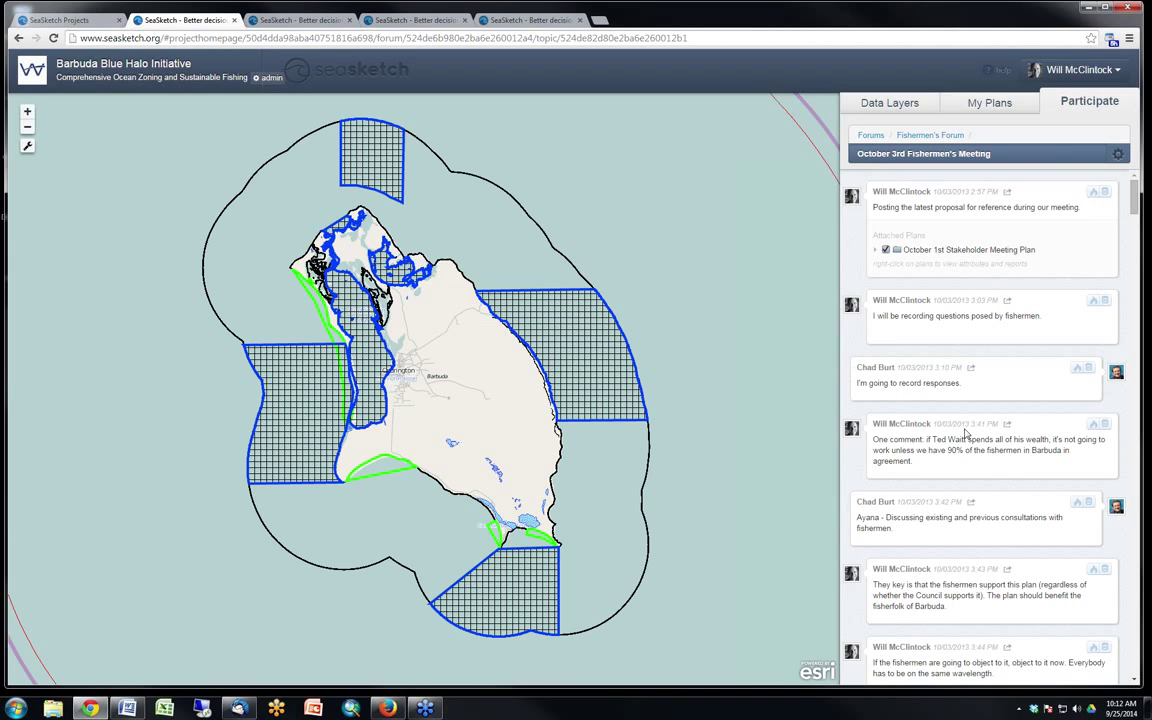
scroll(966, 432, "down", 1)
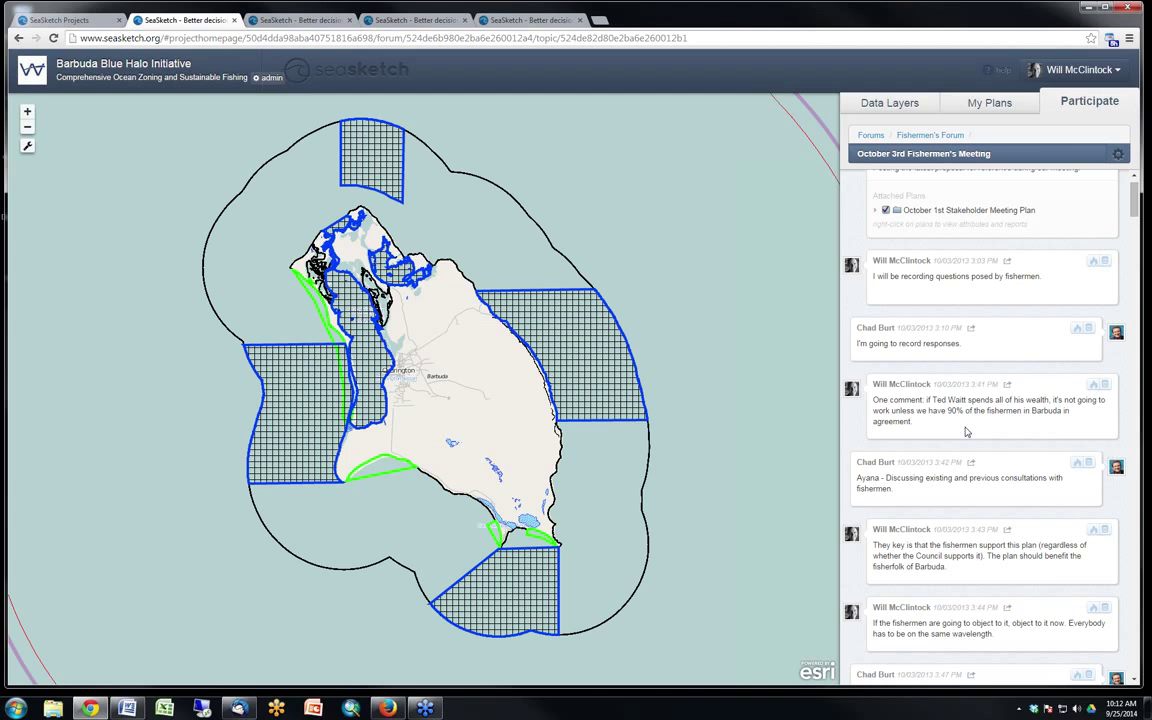
scroll(966, 432, "down", 10)
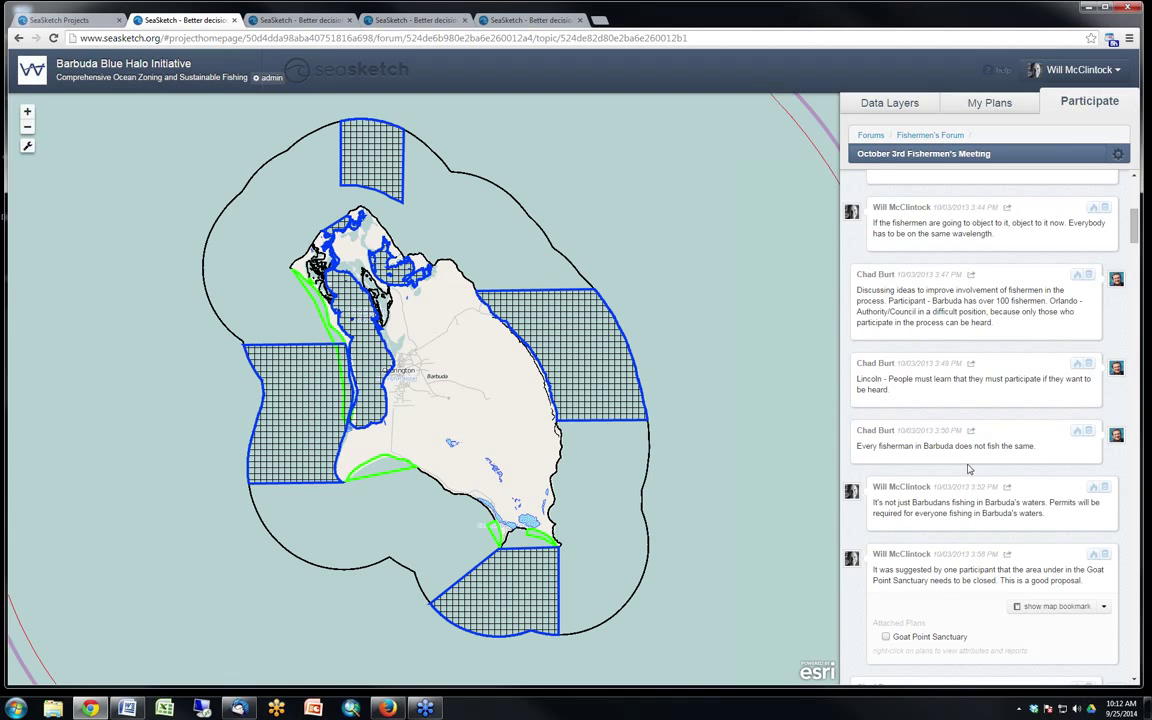
scroll(968, 469, "down", 3)
scroll(968, 470, "down", 8)
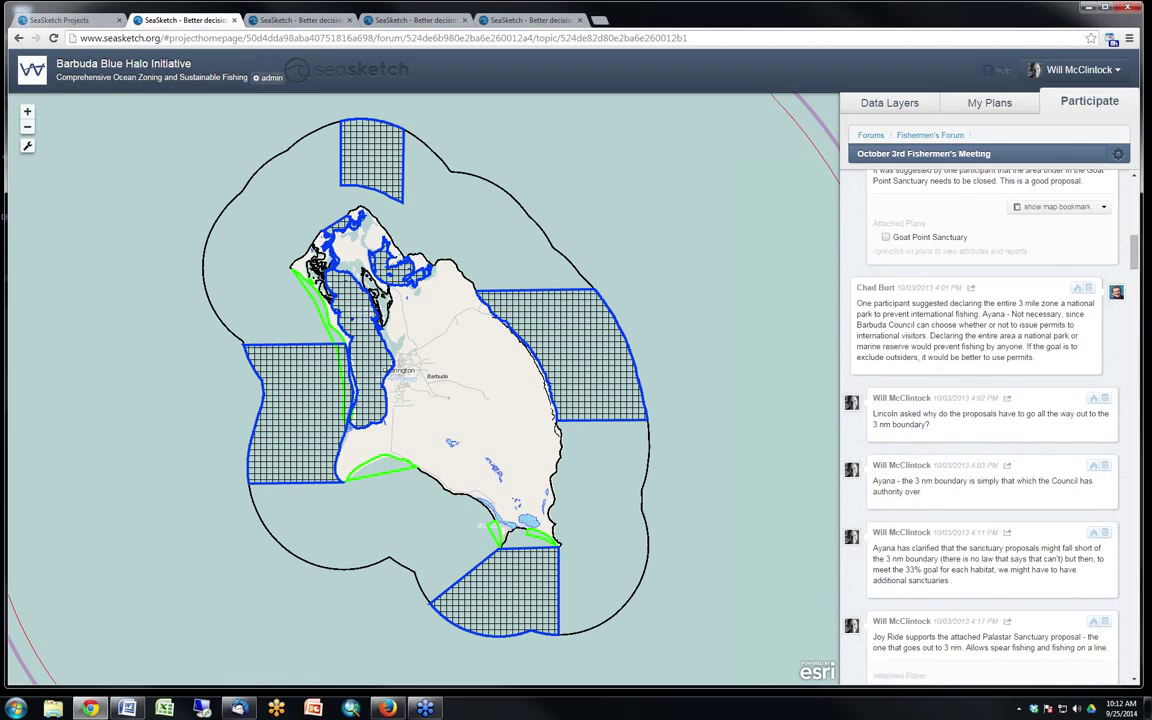
scroll(967, 468, "down", 1)
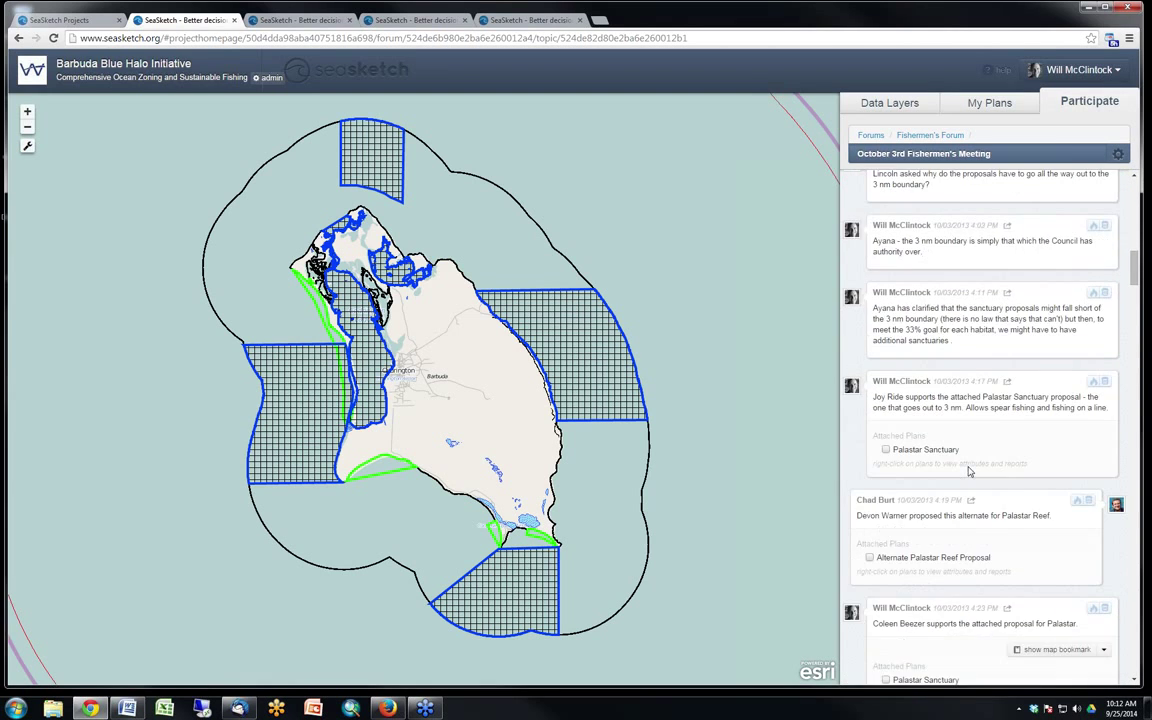
scroll(997, 273, "up", 10)
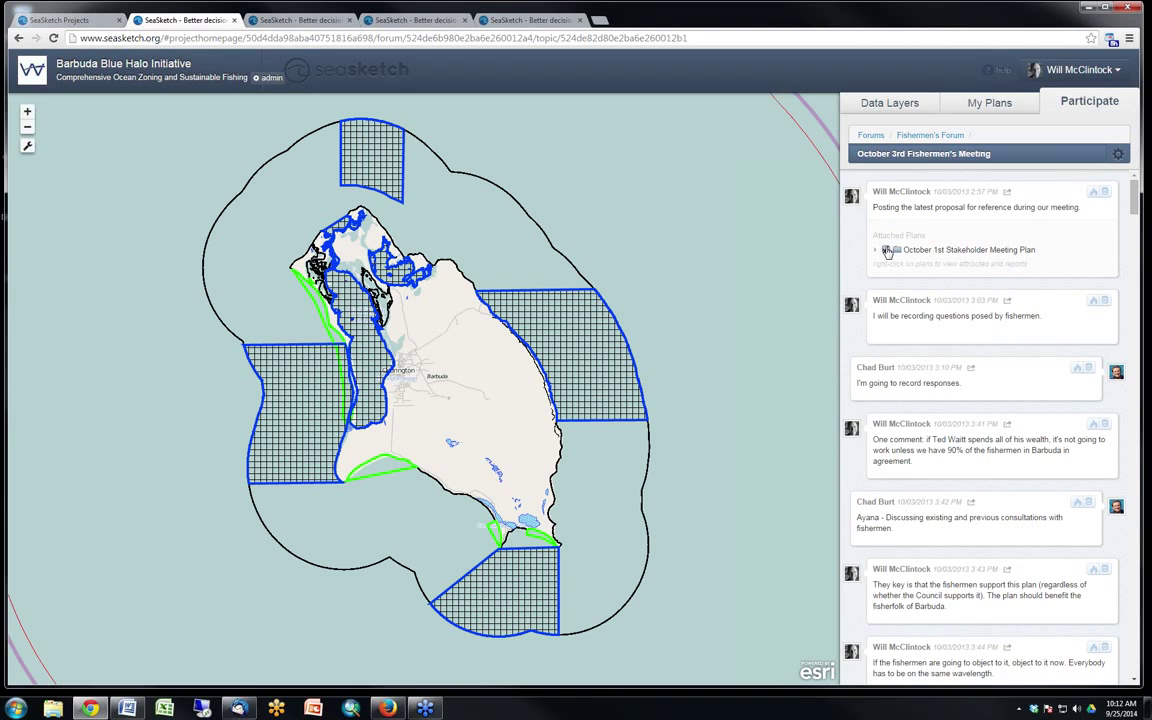
left_click(885, 249)
View the Goat Point Sanctuary attached to the post suggesting a closure beneath it, and hide the sanctuary again
scroll(1049, 303, "down", 4)
scroll(1051, 306, "down", 8)
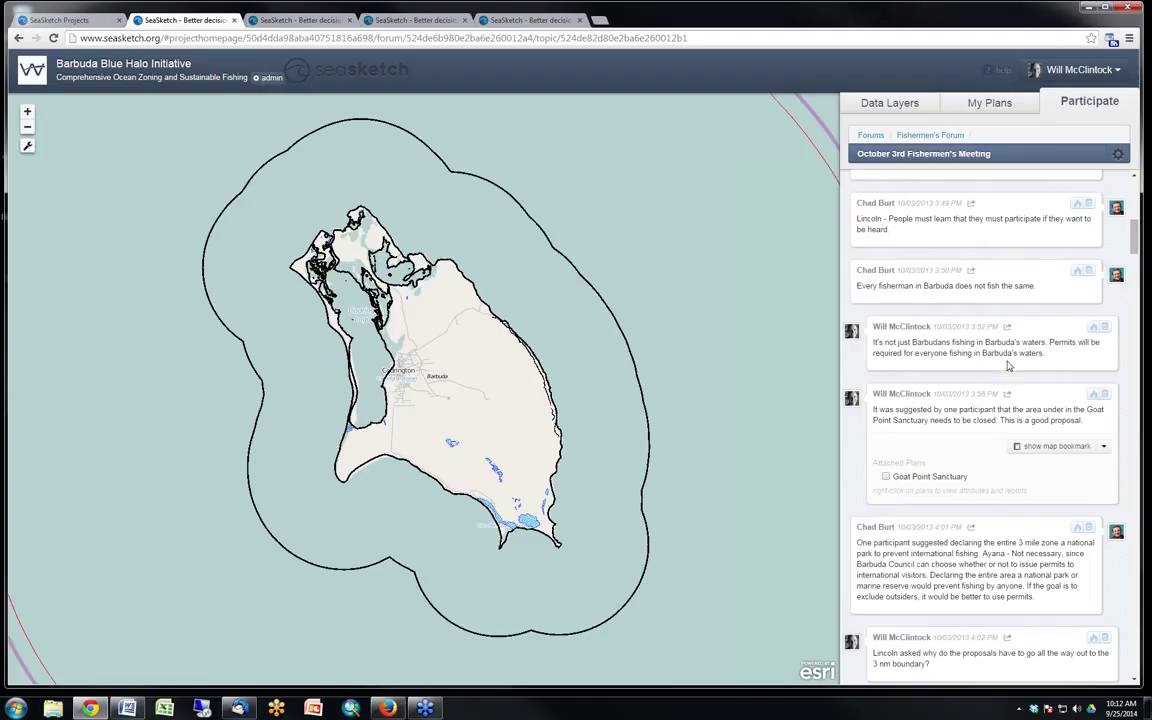
left_click(886, 478)
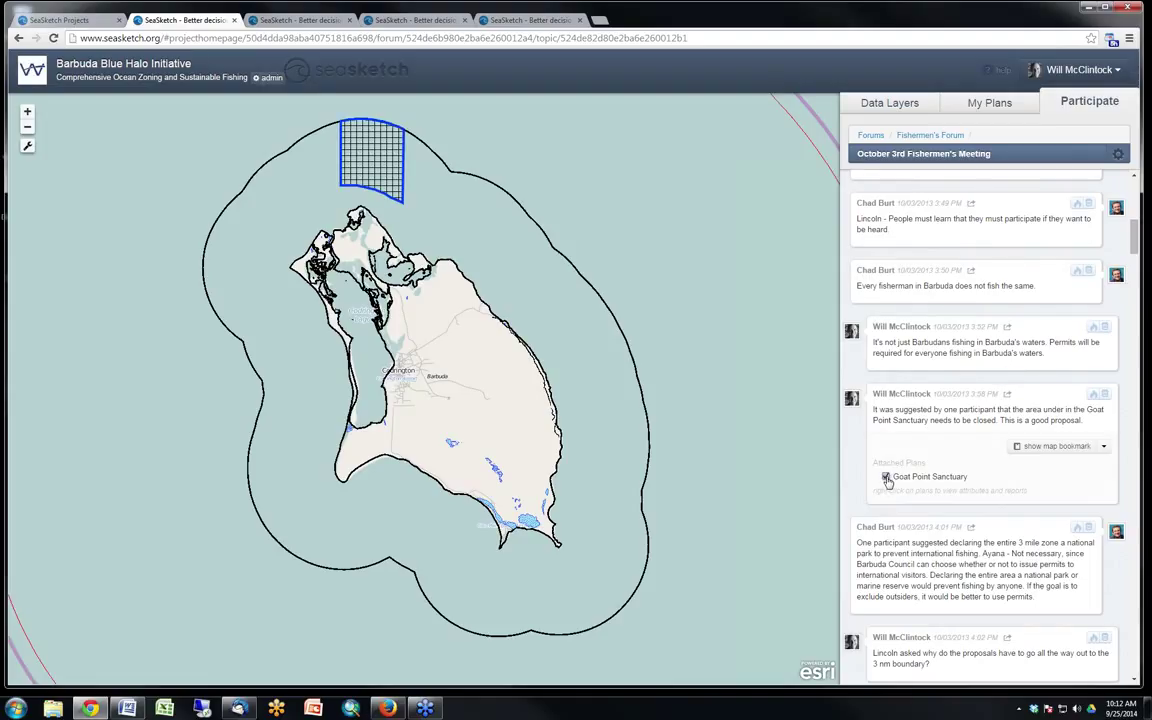
left_click(886, 478)
Examine the Palastar Sanctuary from the post supporting the 3 nm proposal, highlight the supporter's name, and hide the sanctuary
scroll(886, 480, "down", 7)
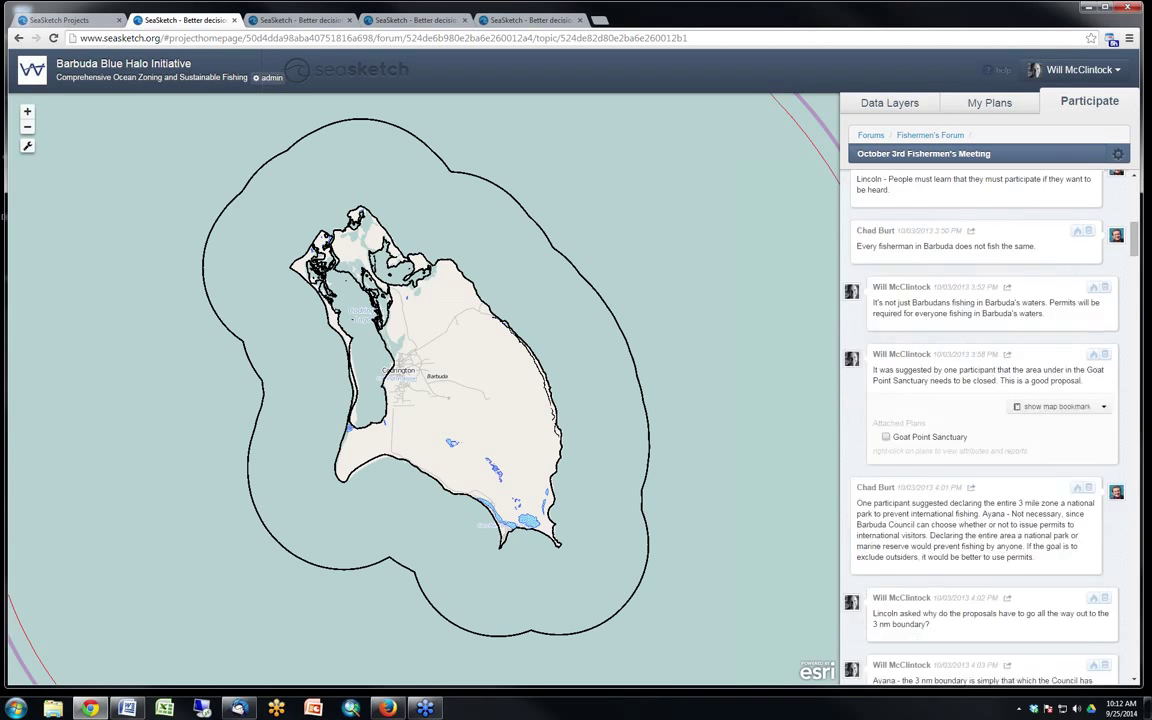
left_click(886, 571)
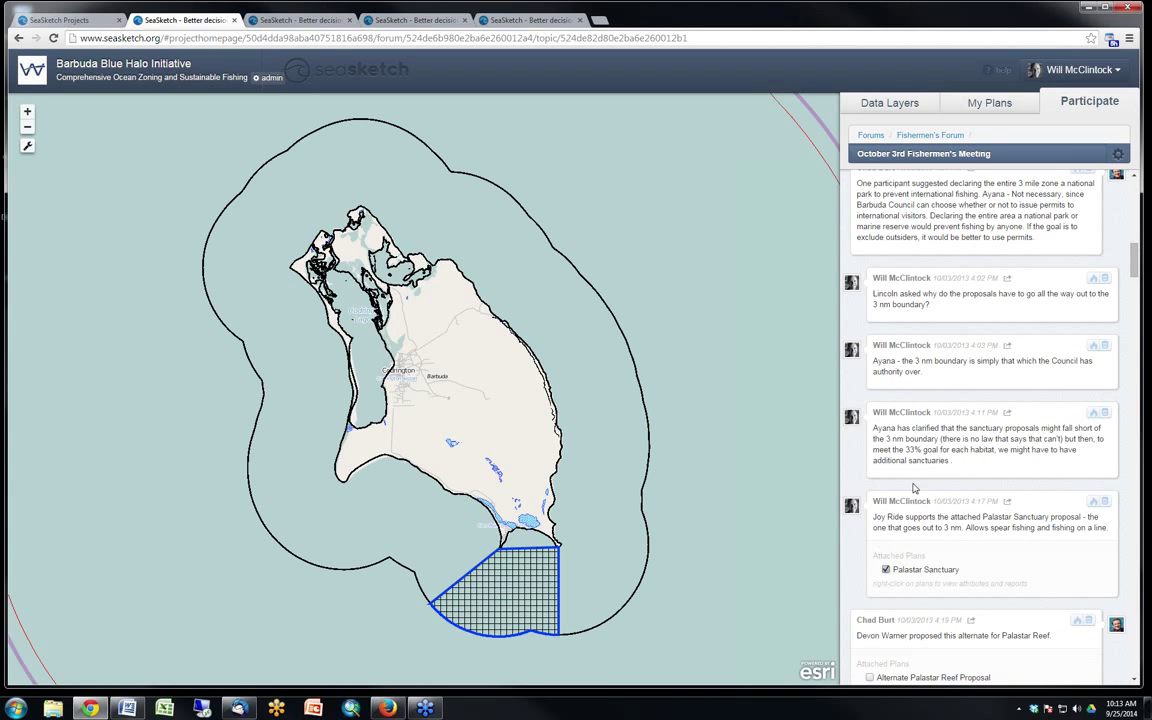
left_click_drag(873, 517, 904, 517)
scroll(957, 548, "down", 2)
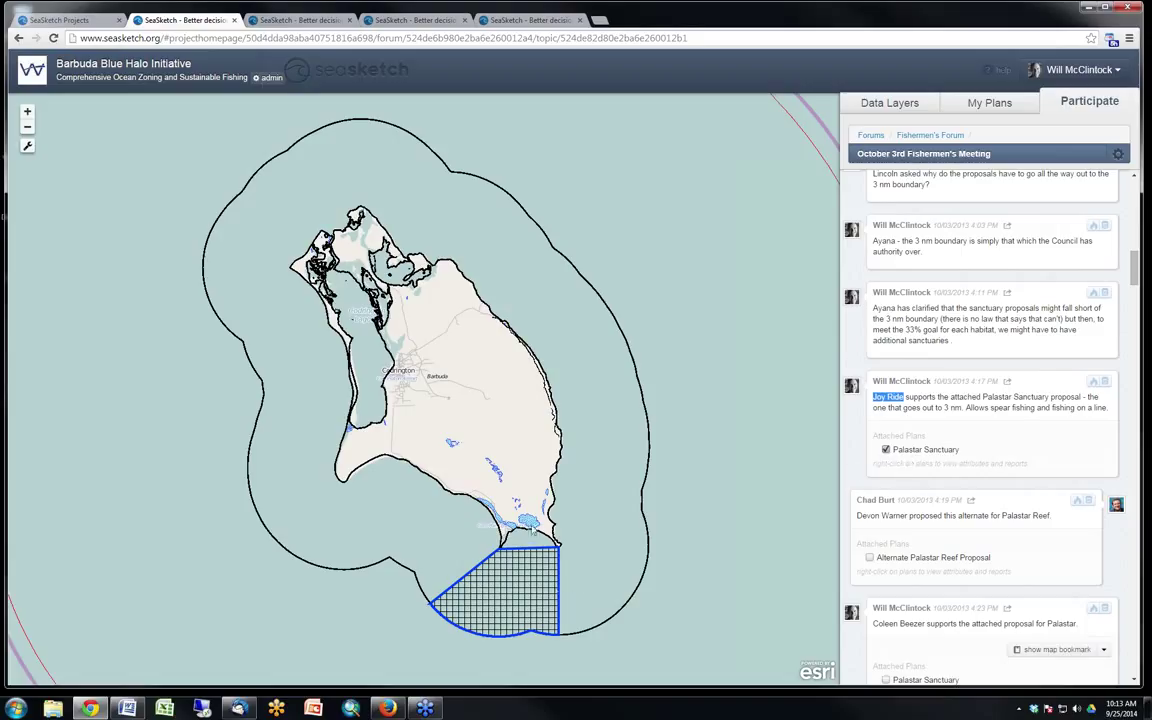
left_click_drag(573, 609, 558, 409)
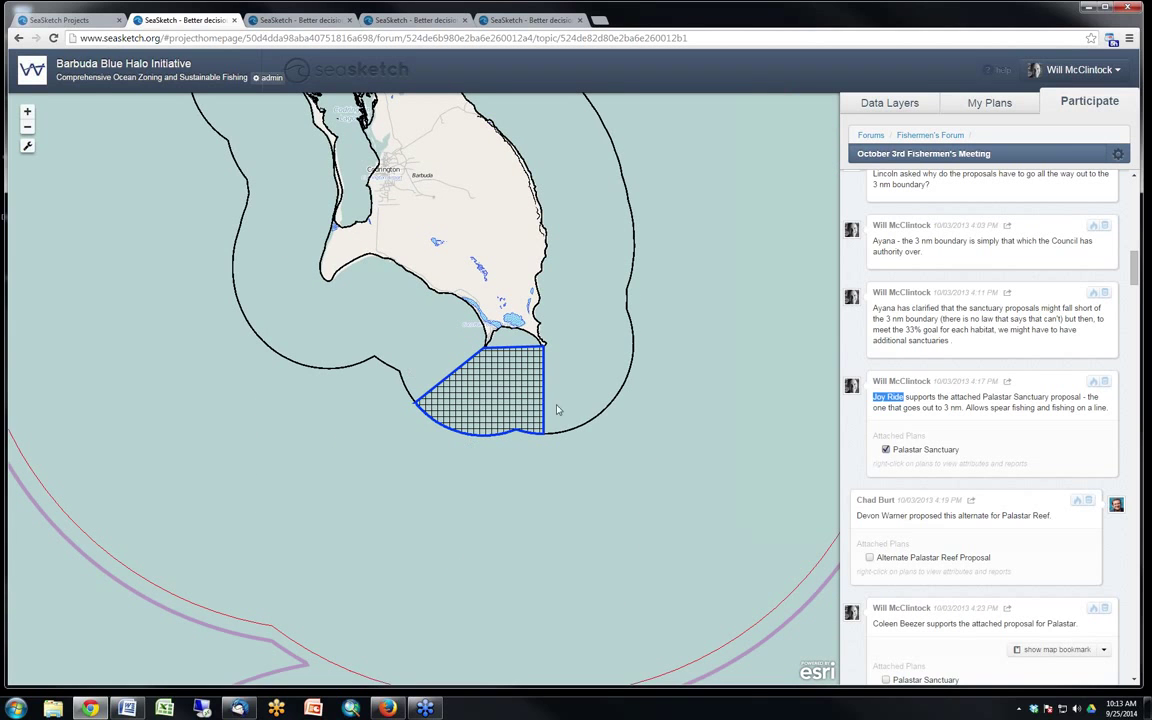
scroll(948, 404, "up", 3)
scroll(948, 404, "down", 4)
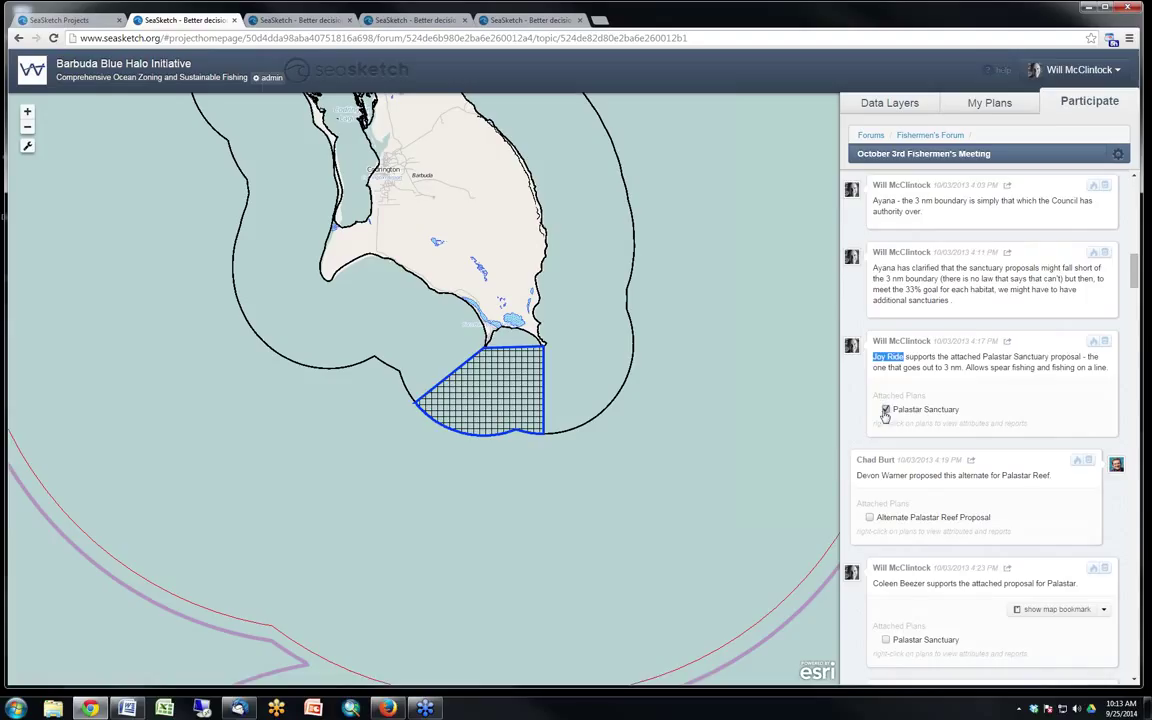
left_click(885, 411)
Apply the map bookmark from the 4:23 PM Palastar support post, view its attached Palastar Sanctuary, and hide the sanctuary
scroll(890, 425, "down", 3)
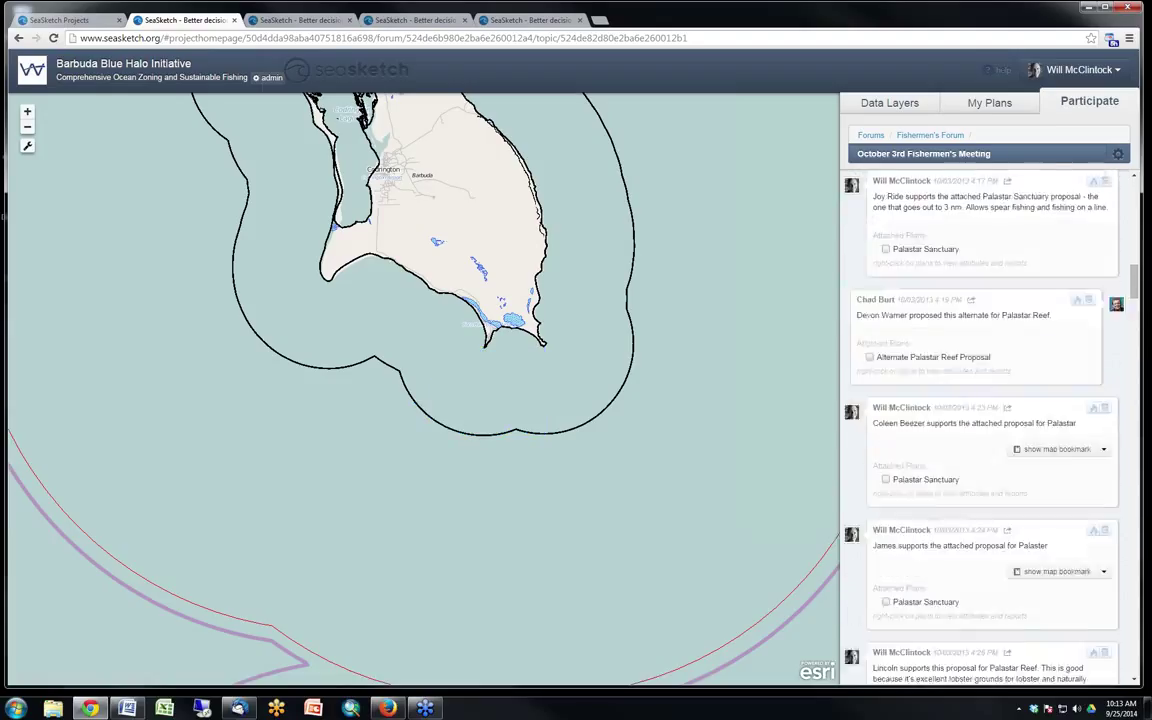
scroll(1041, 489, "up", 1)
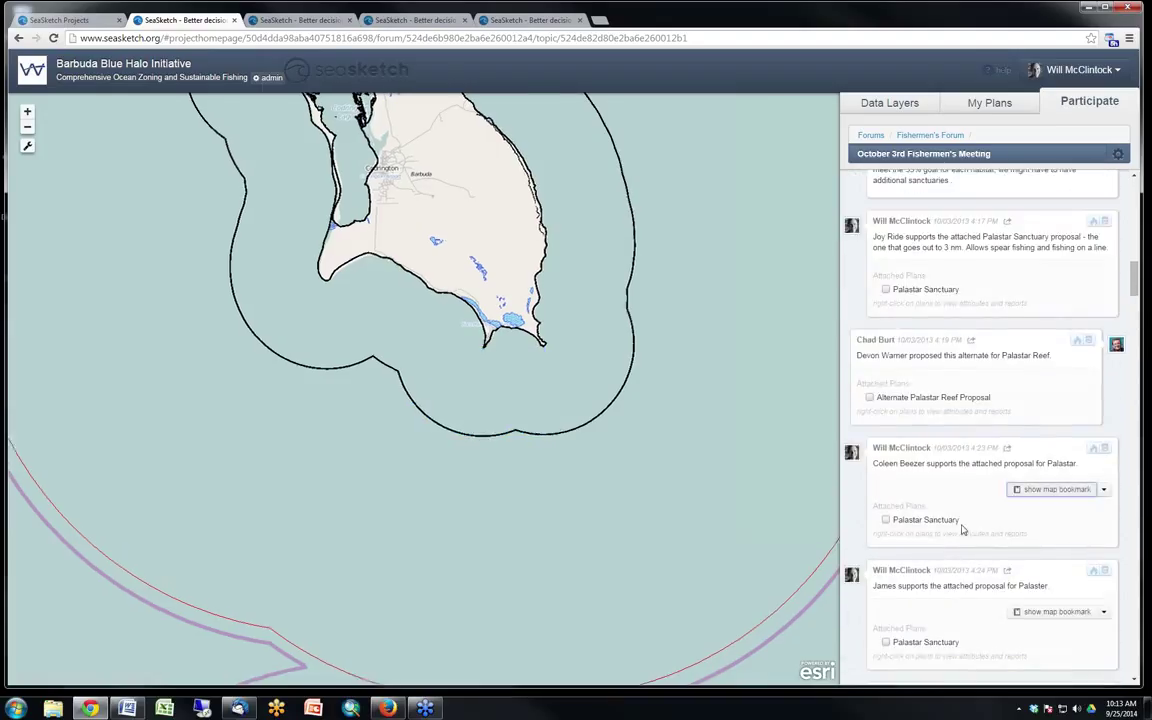
left_click(886, 520)
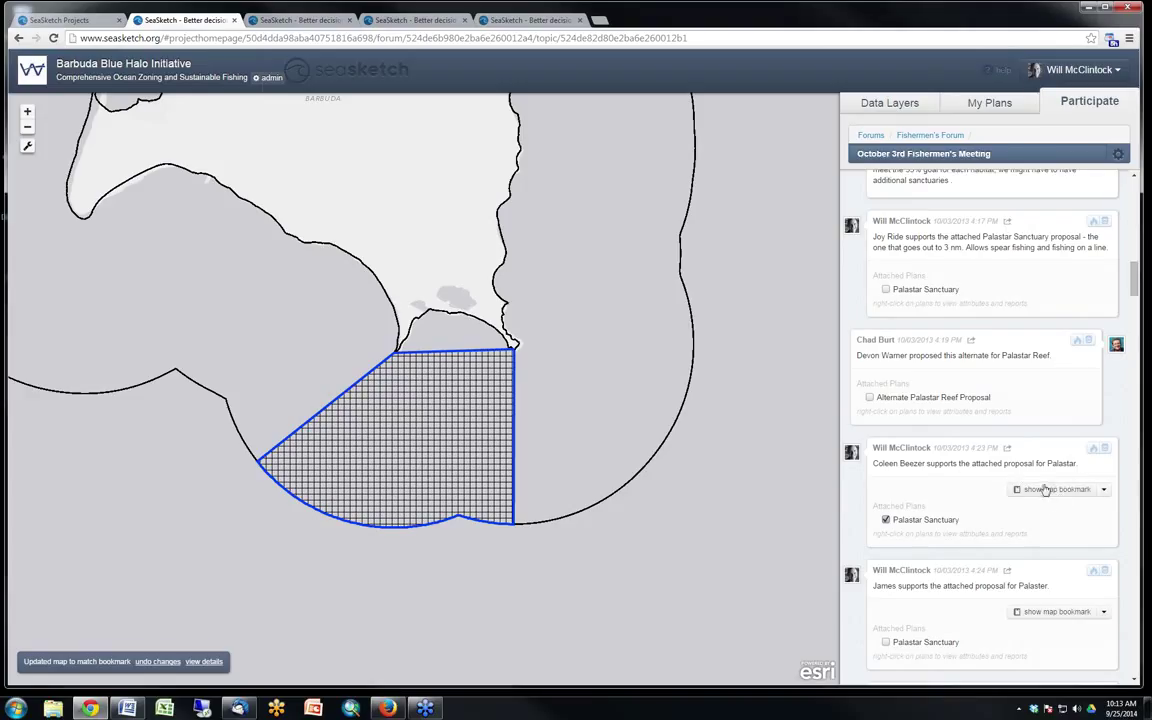
scroll(1046, 505, "down", 2)
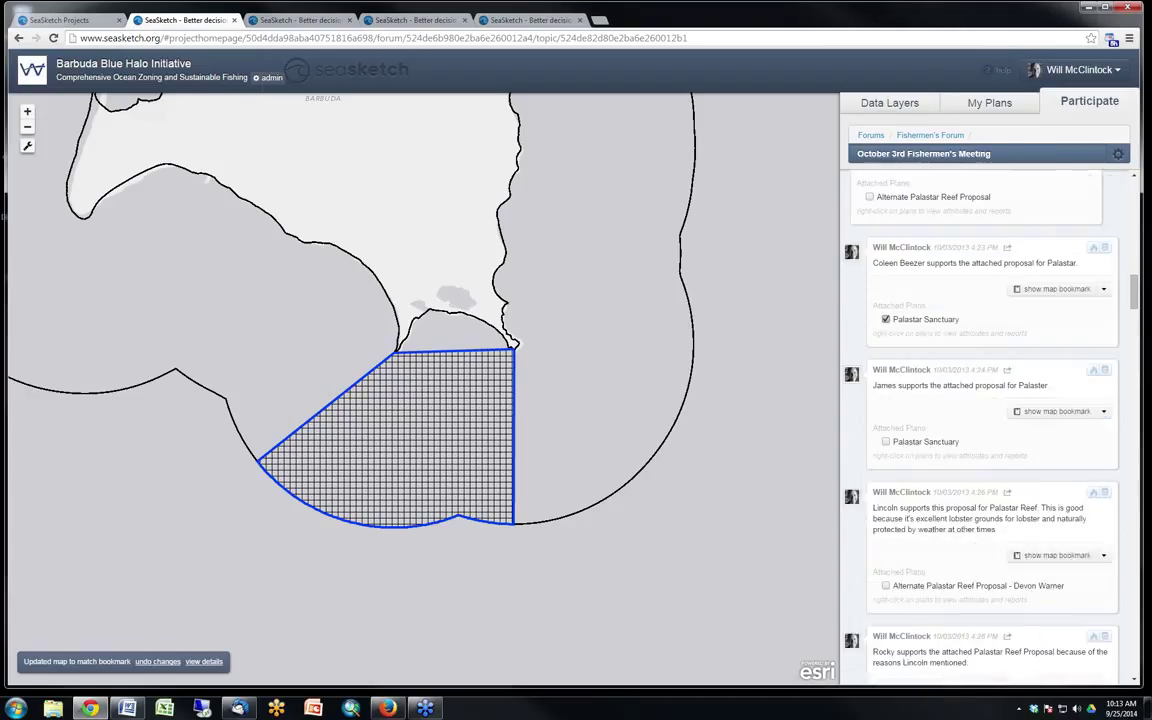
left_click(885, 321)
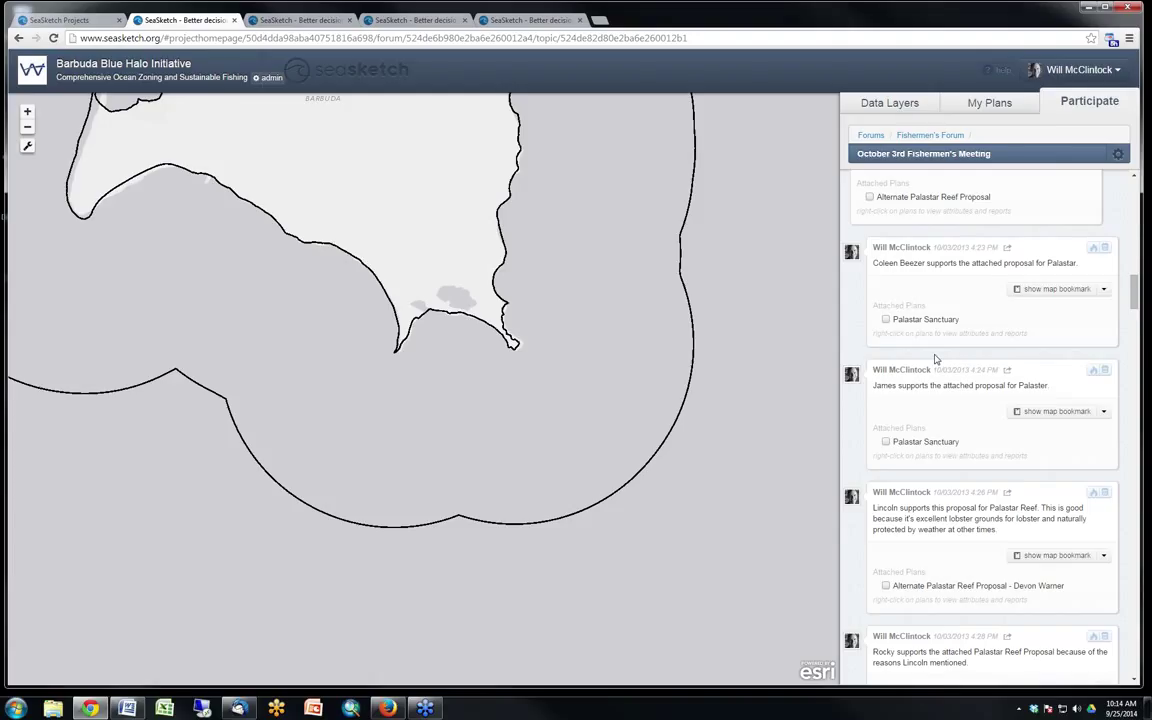
Open the Barbuda Council Proposal topic in the Science Forum and read the scientist's comments on the proposed sanctuaries
scroll(935, 358, "up", 1)
scroll(985, 400, "up", 10)
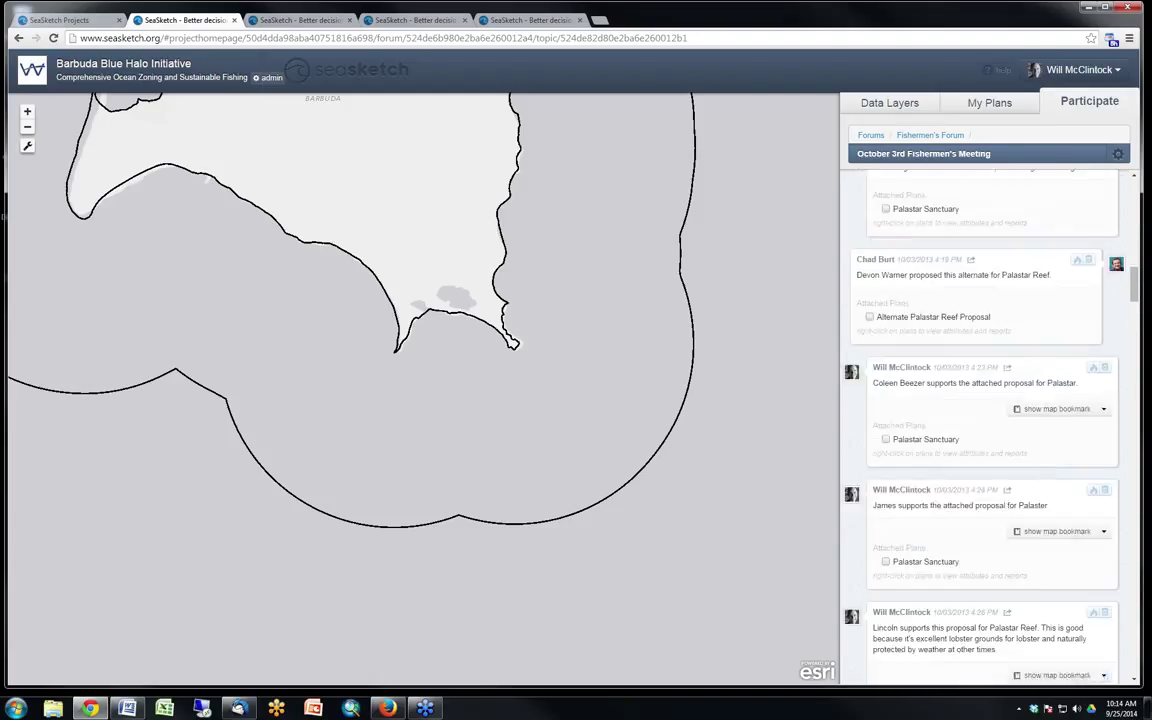
left_click(871, 135)
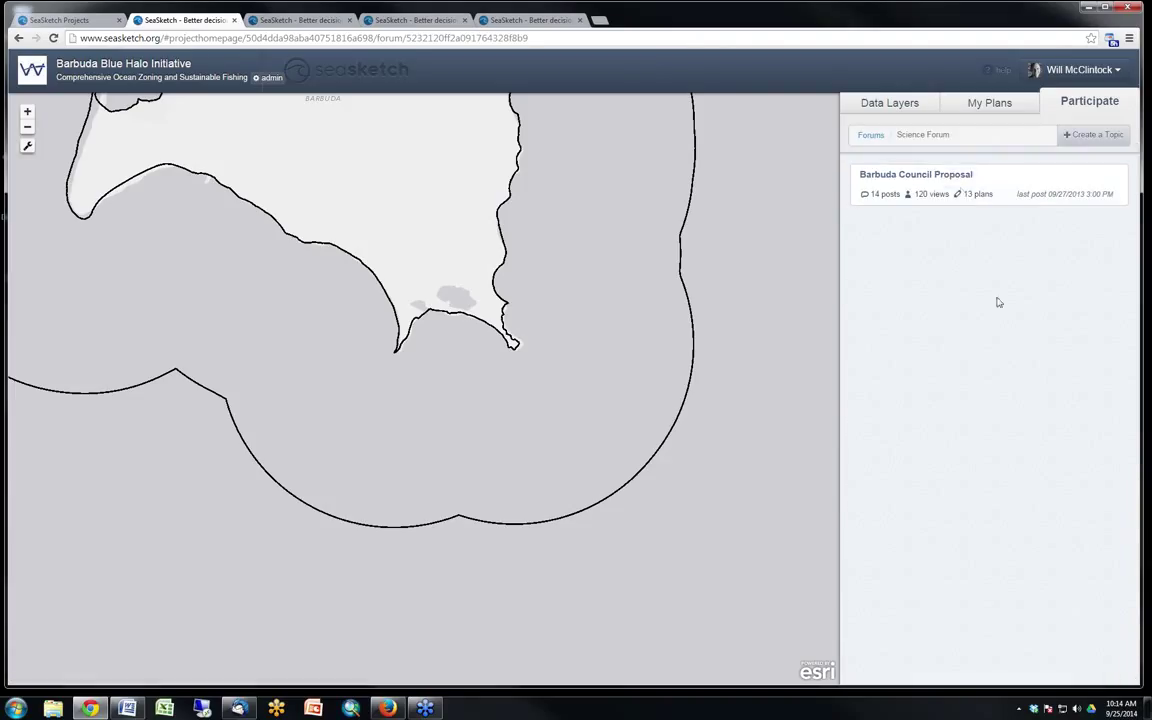
left_click(930, 176)
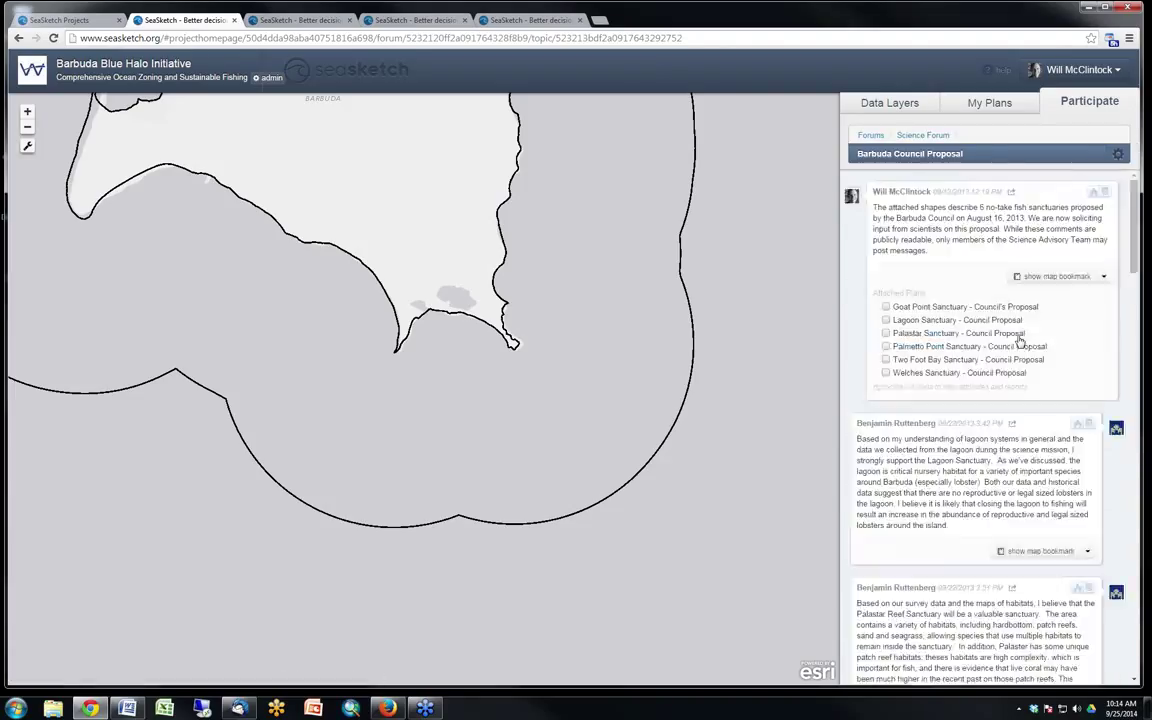
scroll(955, 362, "down", 4)
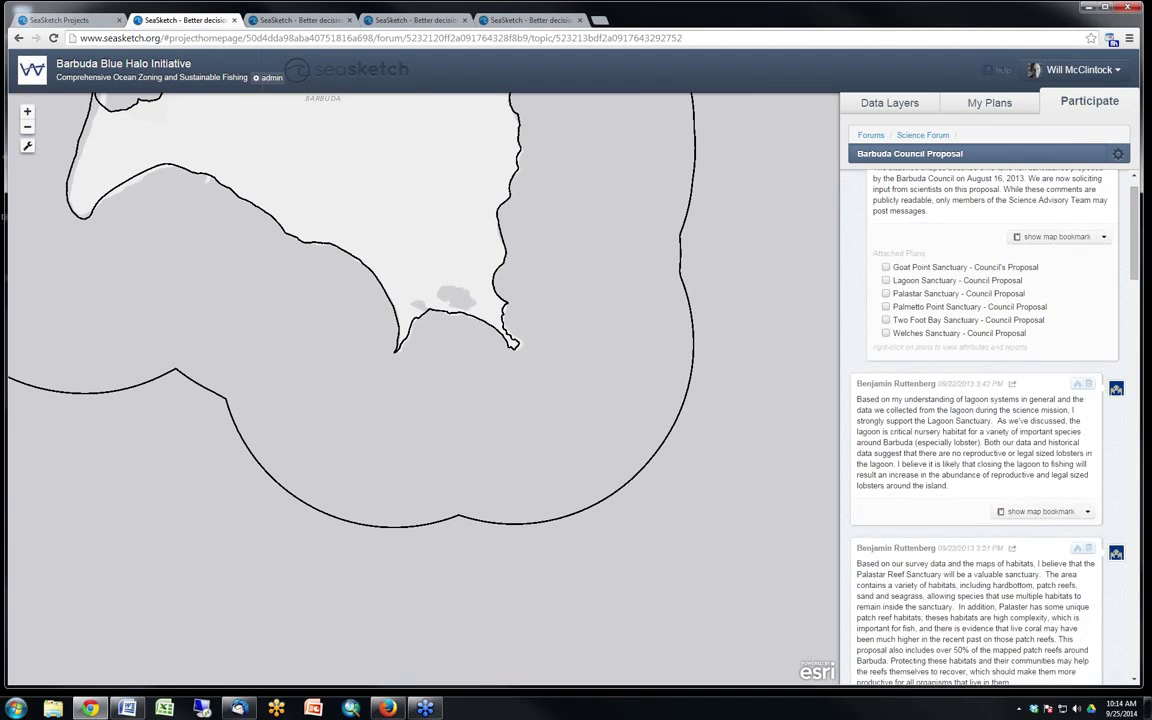
scroll(955, 363, "down", 3)
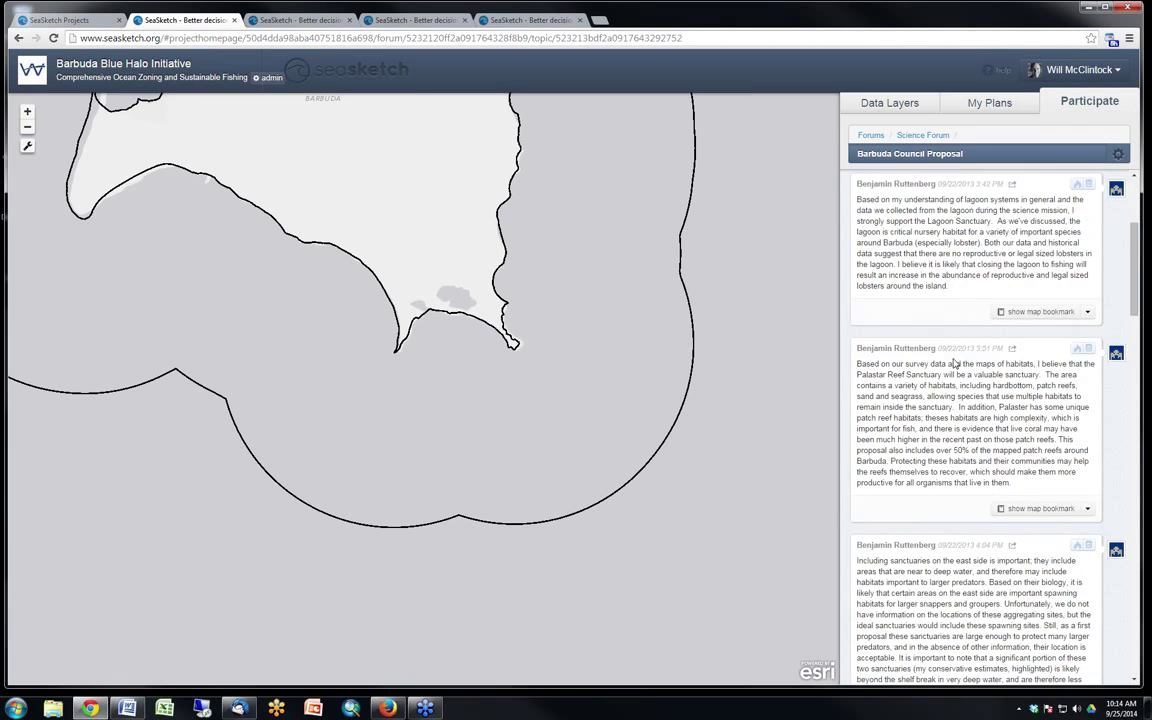
scroll(955, 363, "up", 4)
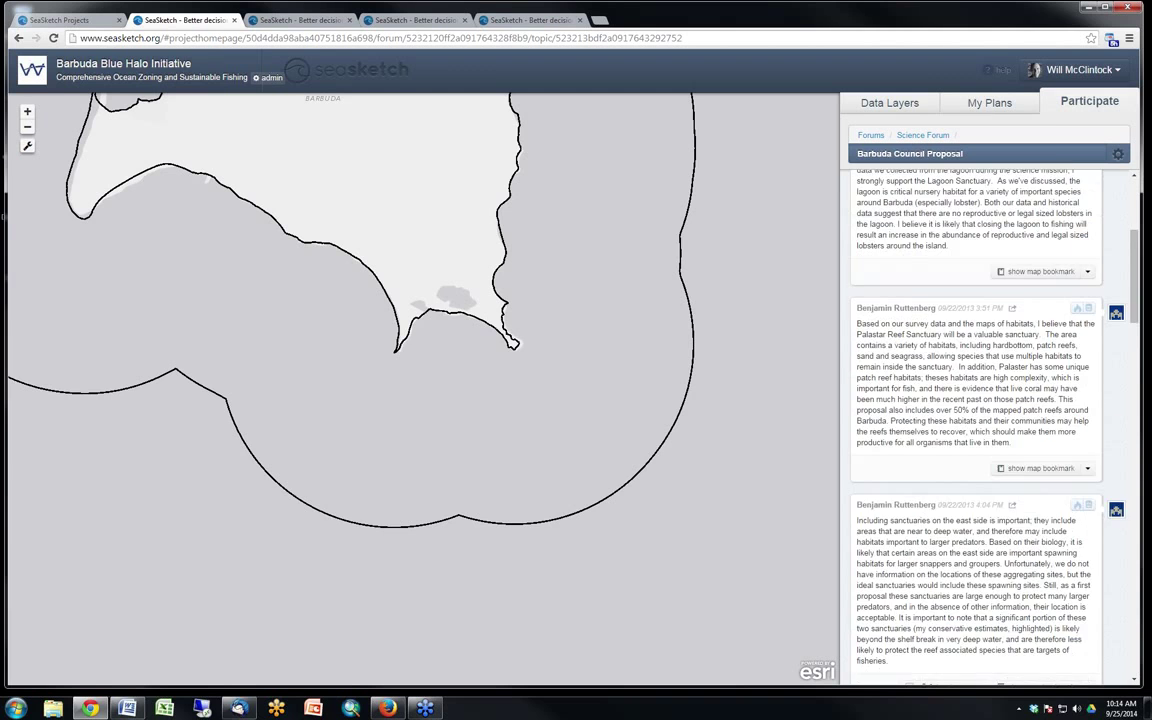
Apply the map bookmark from the 3:42 PM Lagoon Sanctuary post and recentre the map to show the whole island
left_click(1027, 392)
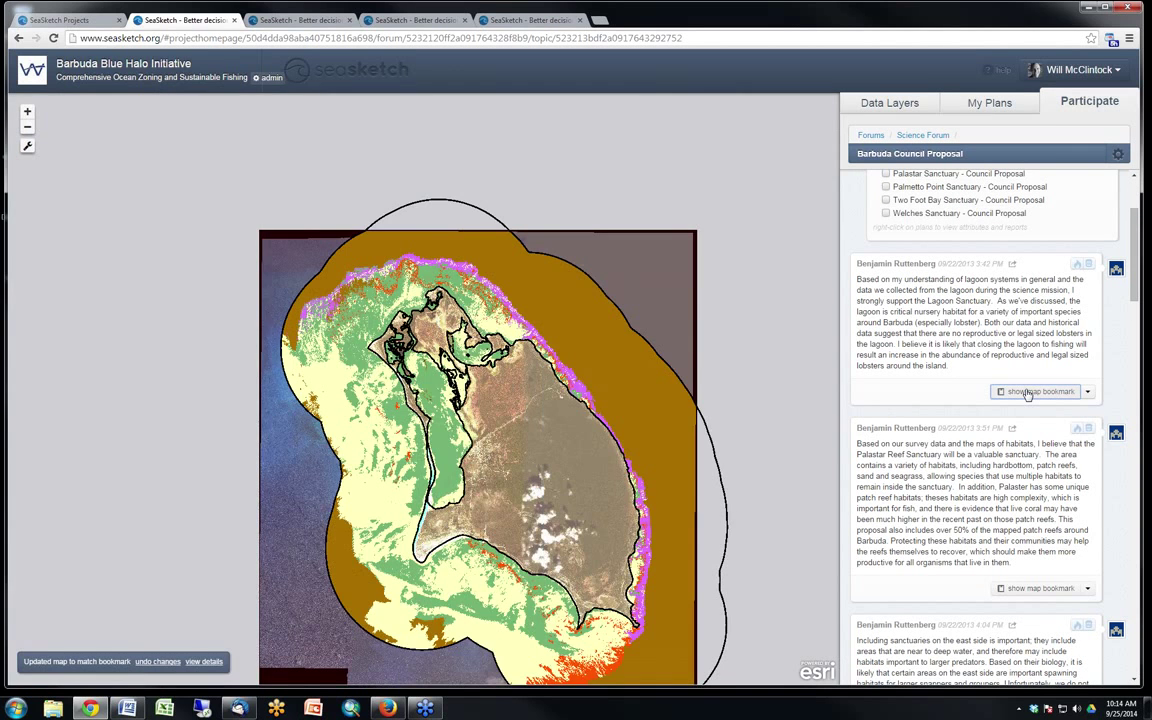
left_click_drag(640, 330, 634, 220)
Apply the map bookmark from the 3:54 PM post about uncovered fishing areas and highlight the post's concern
scroll(978, 520, "down", 10)
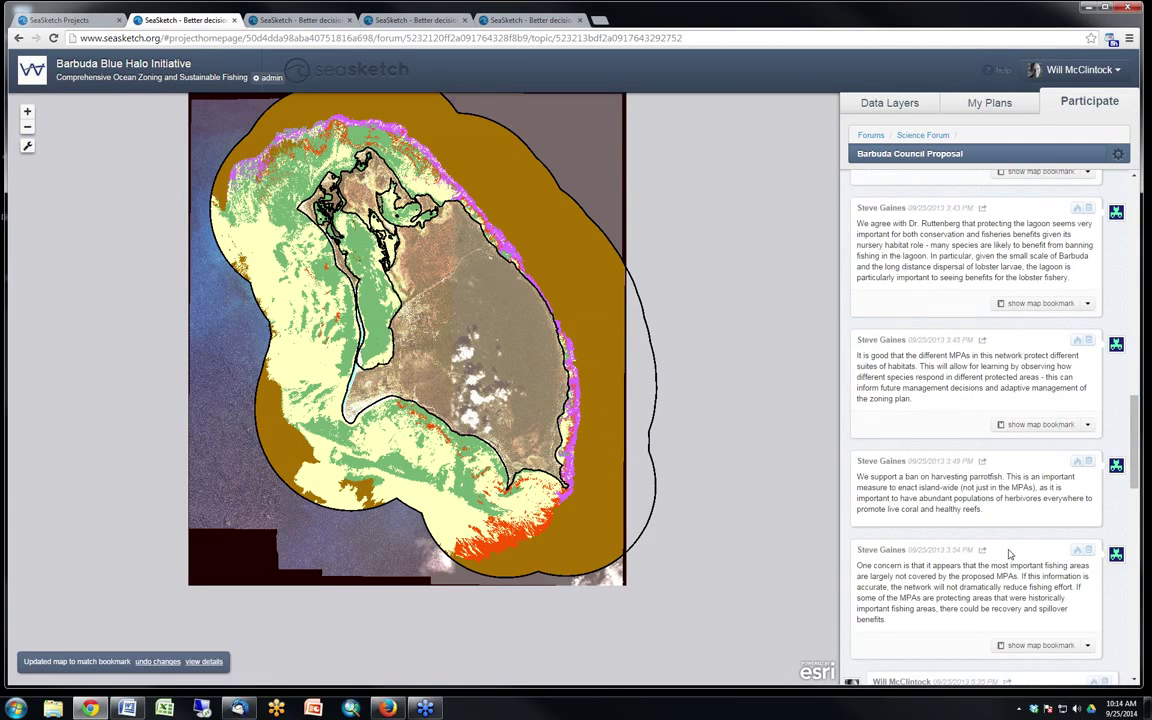
scroll(1008, 557, "down", 1)
scroll(1008, 557, "down", 1)
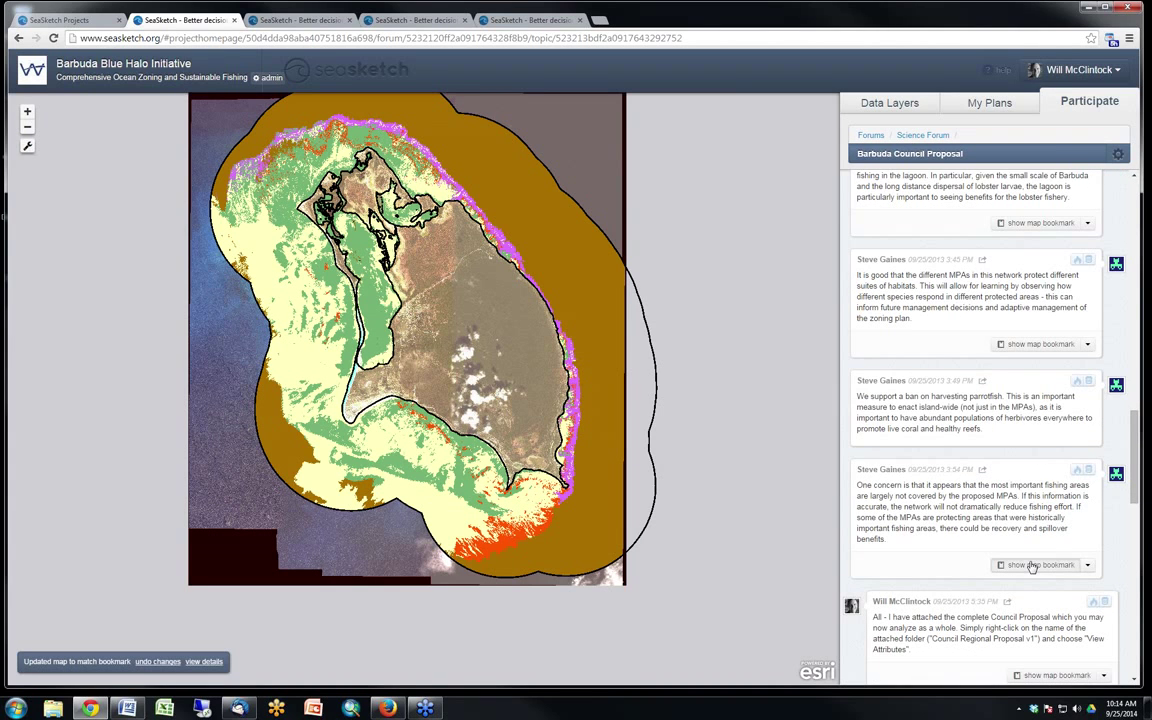
left_click(1040, 564)
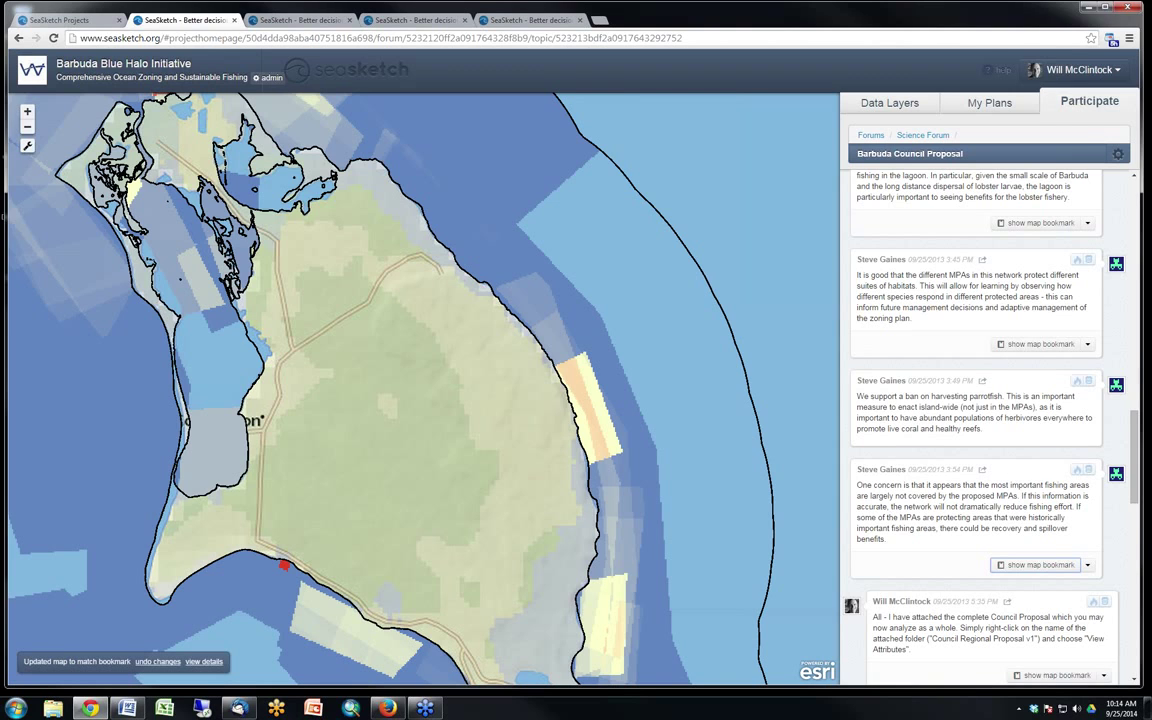
left_click_drag(857, 484, 920, 530)
left_click(850, 492)
Skim the scientists' posts in the topic and apply the map bookmark from the 2:57 PM parrotfish biomass post
scroll(975, 420, "down", 2)
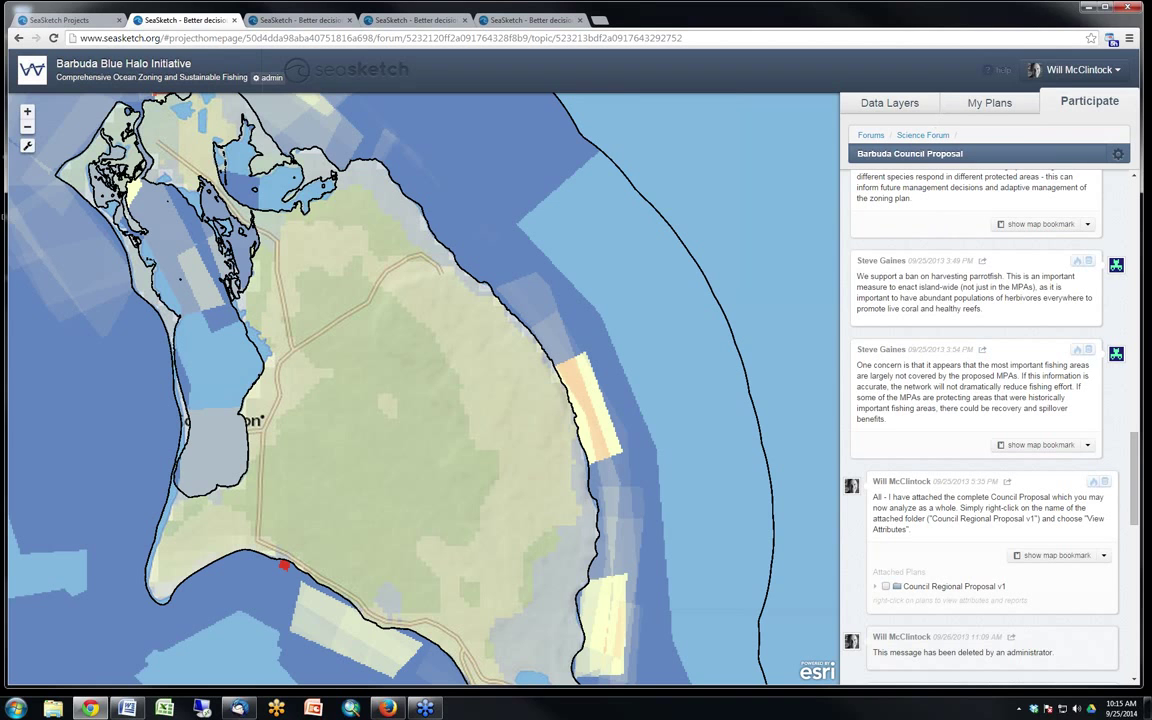
scroll(960, 330, "up", 4)
scroll(988, 342, "up", 15)
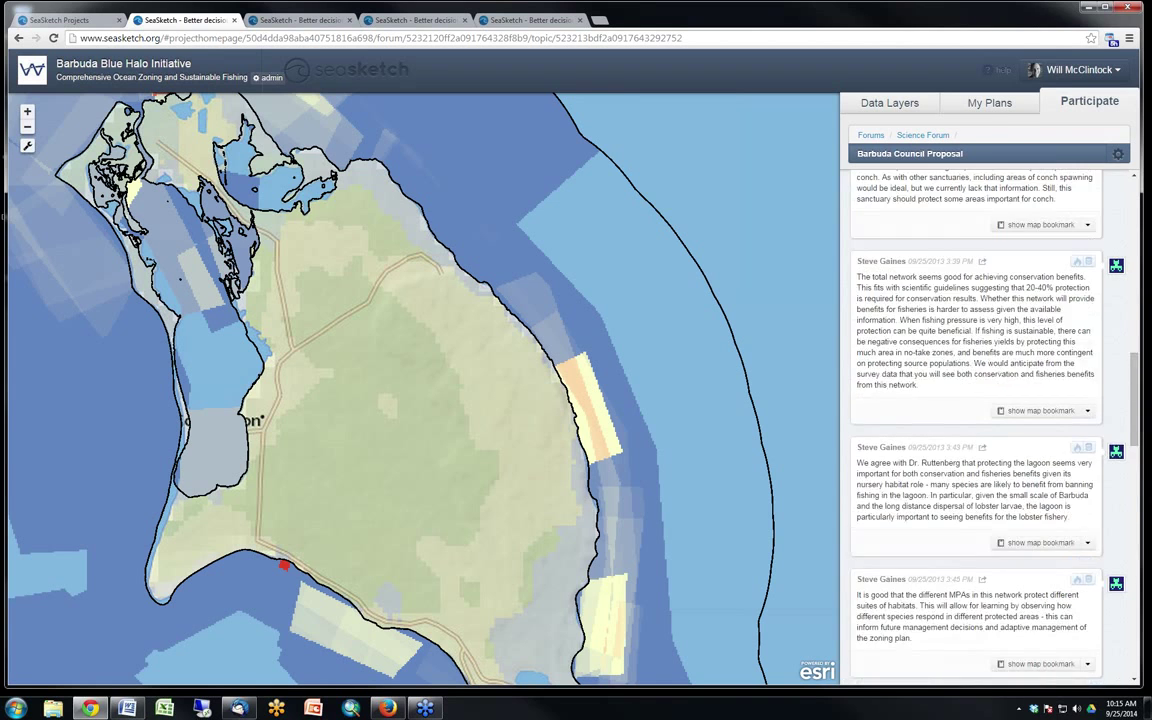
scroll(988, 342, "down", 6)
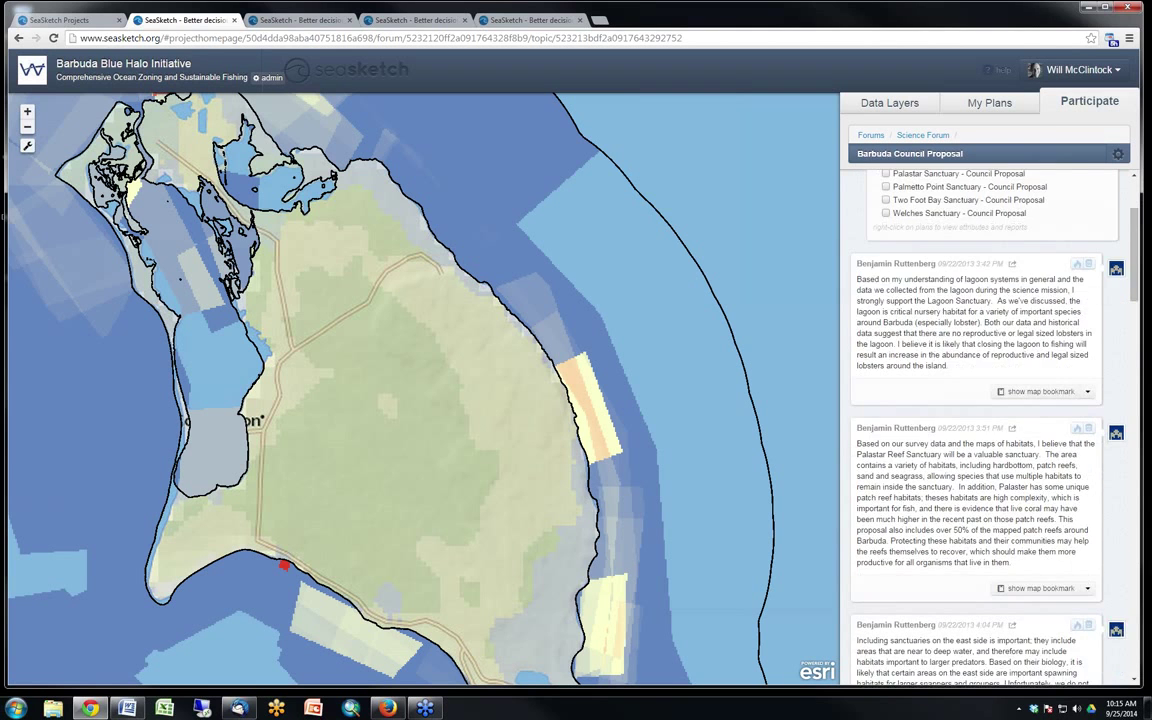
scroll(988, 342, "down", 15)
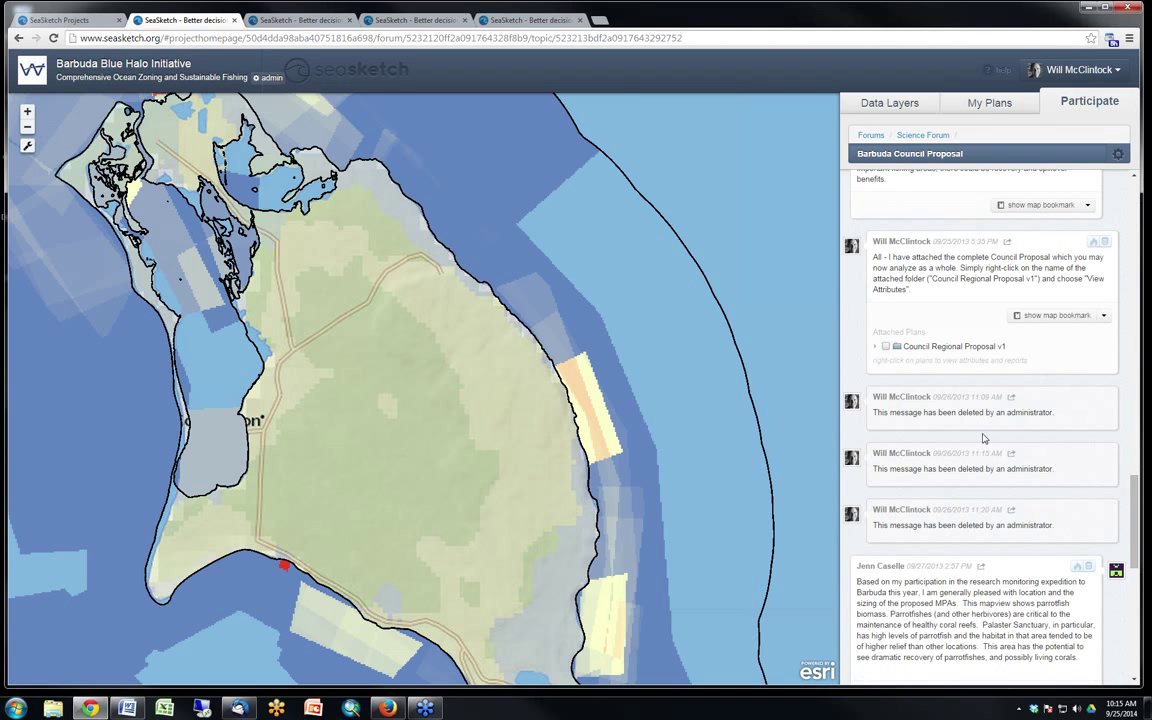
scroll(983, 438, "down", 4)
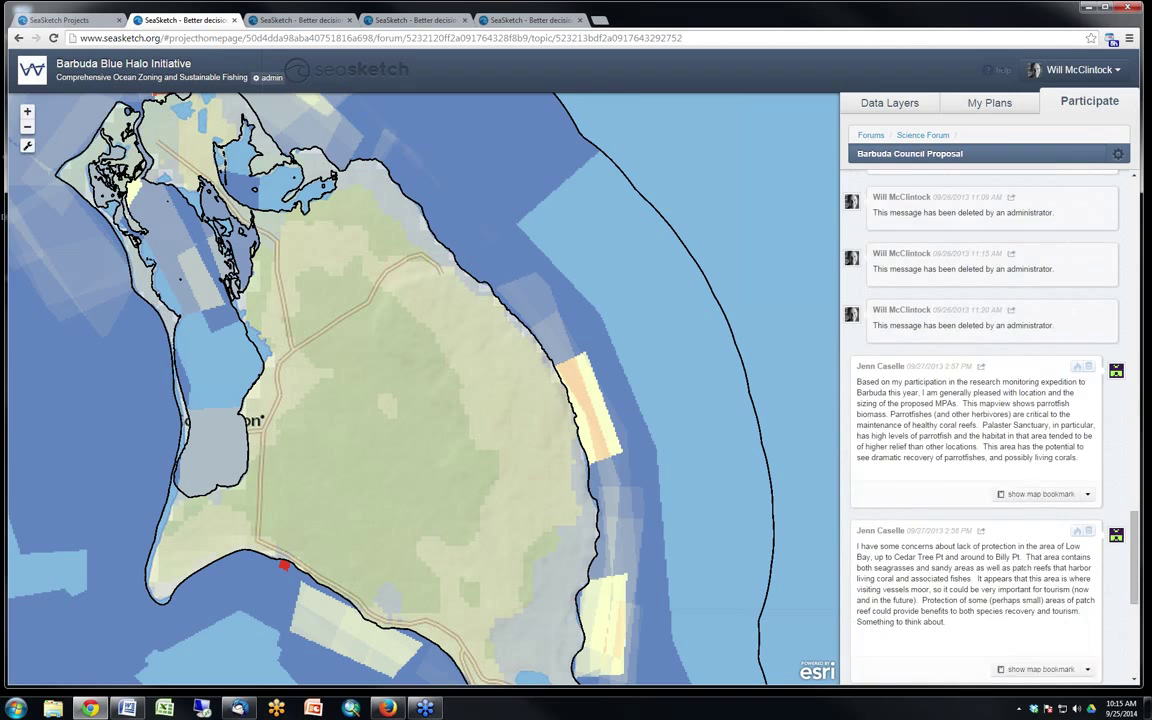
scroll(983, 438, "down", 2)
left_click(1010, 413)
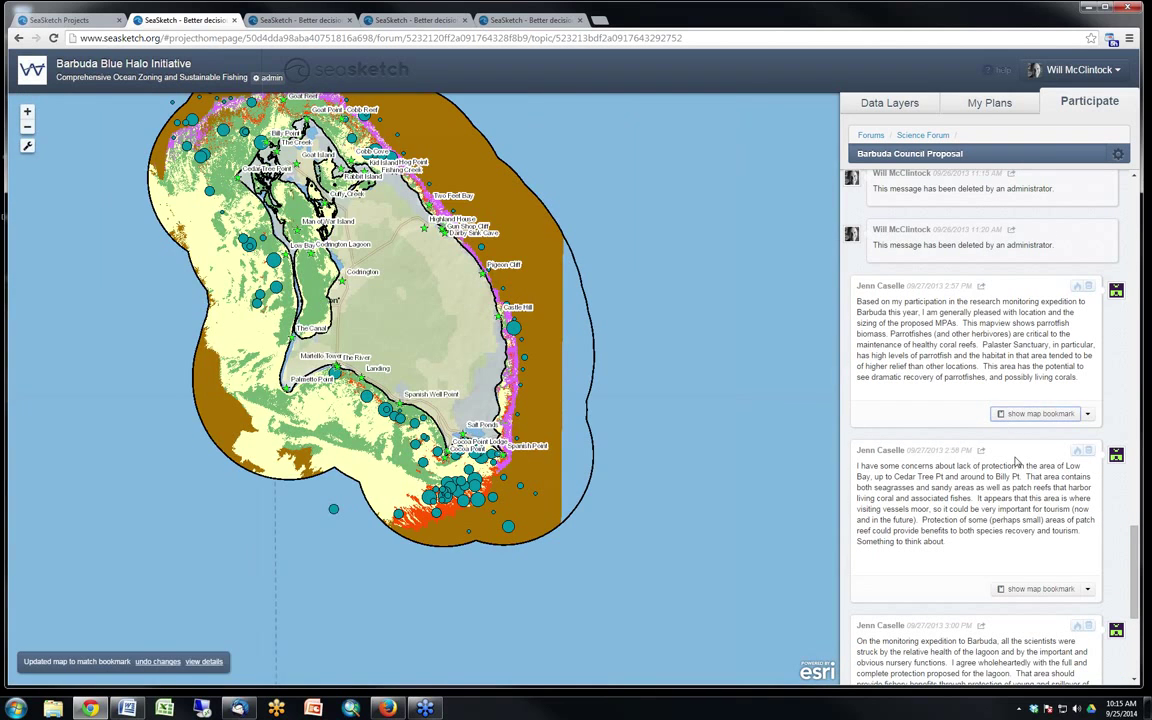
scroll(1017, 465, "down", 3)
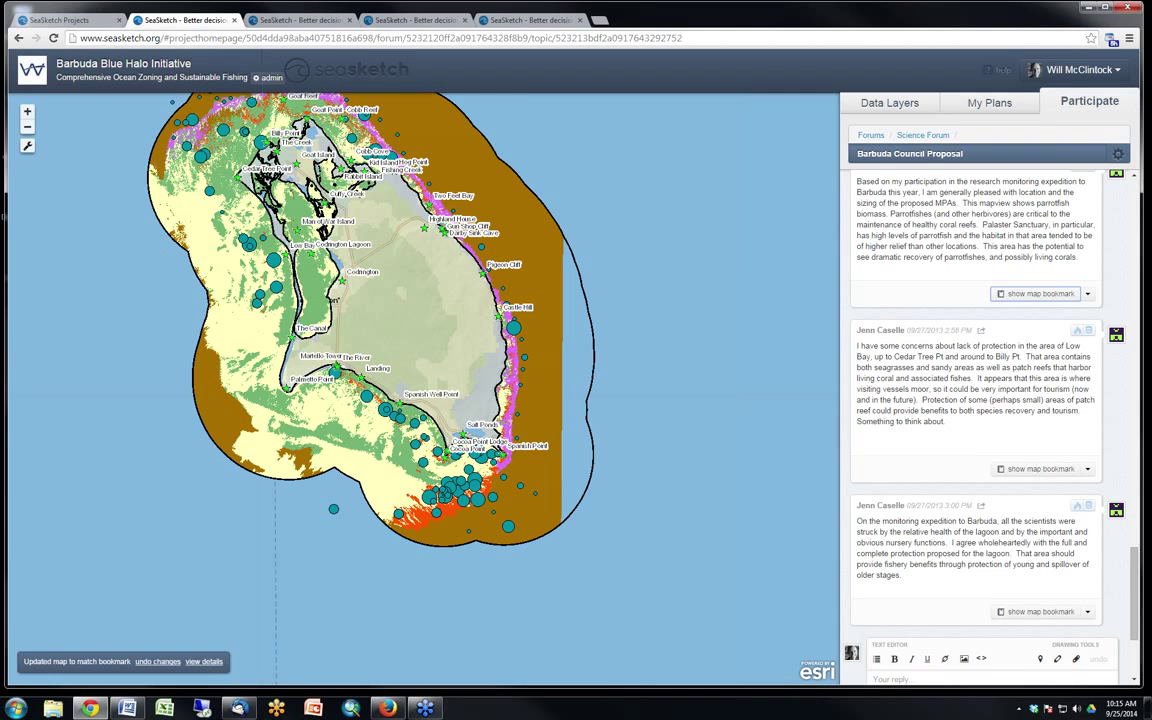
scroll(900, 373, "up", 2)
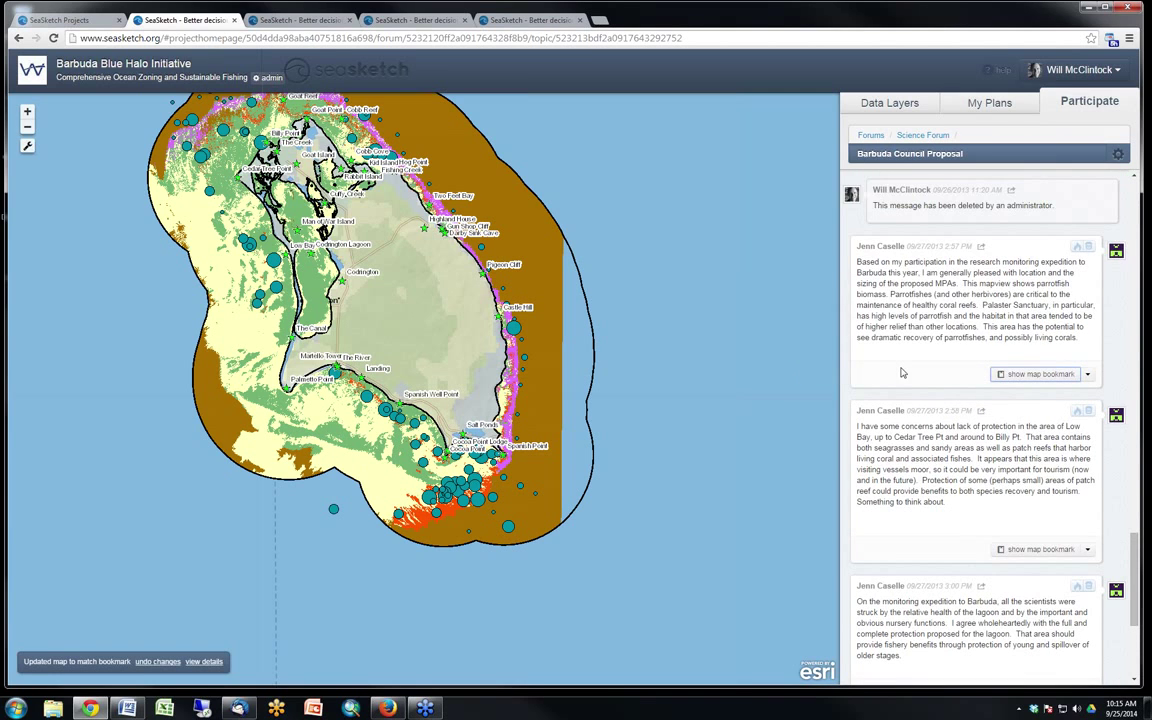
Check the list of data layers, and open the Final Zoning Plan - August, 2014 topic in the Announcements forum
left_click(888, 104)
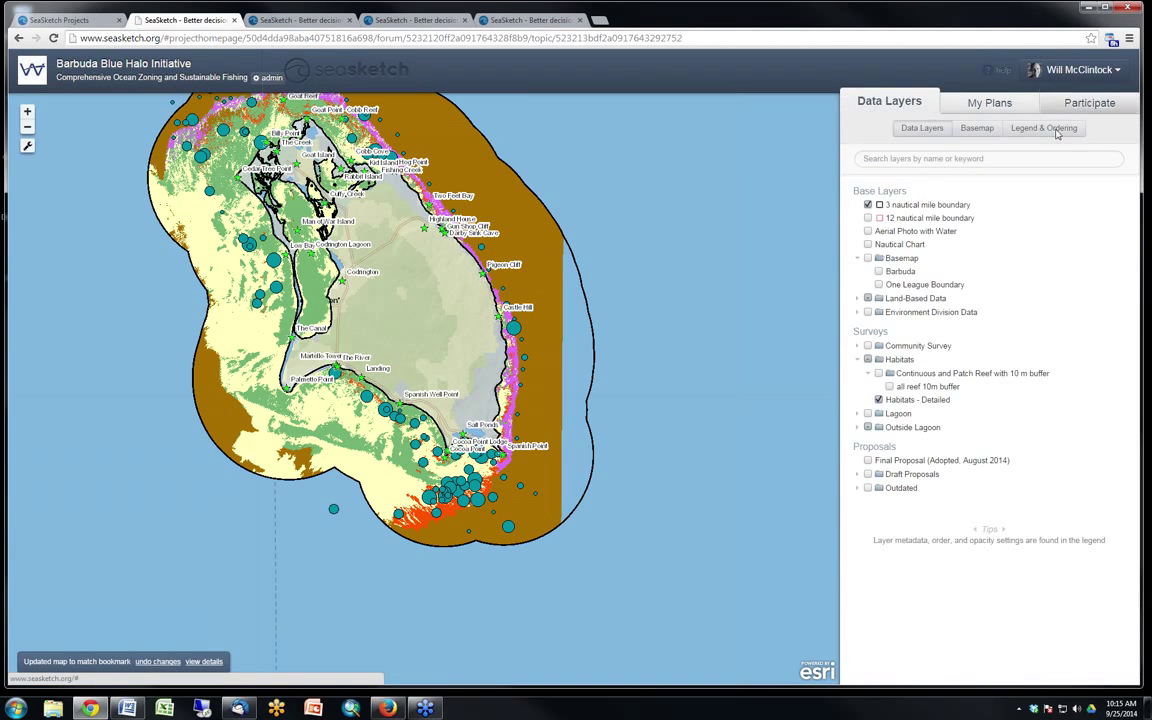
left_click(1085, 102)
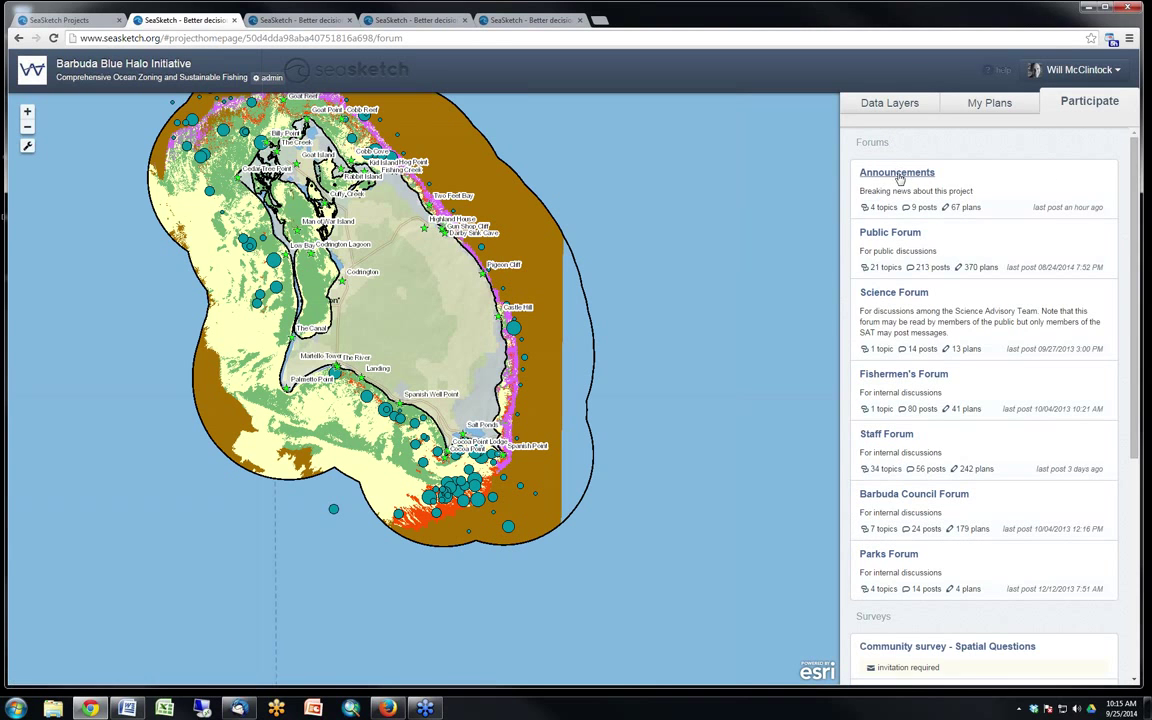
left_click(897, 174)
left_click(928, 176)
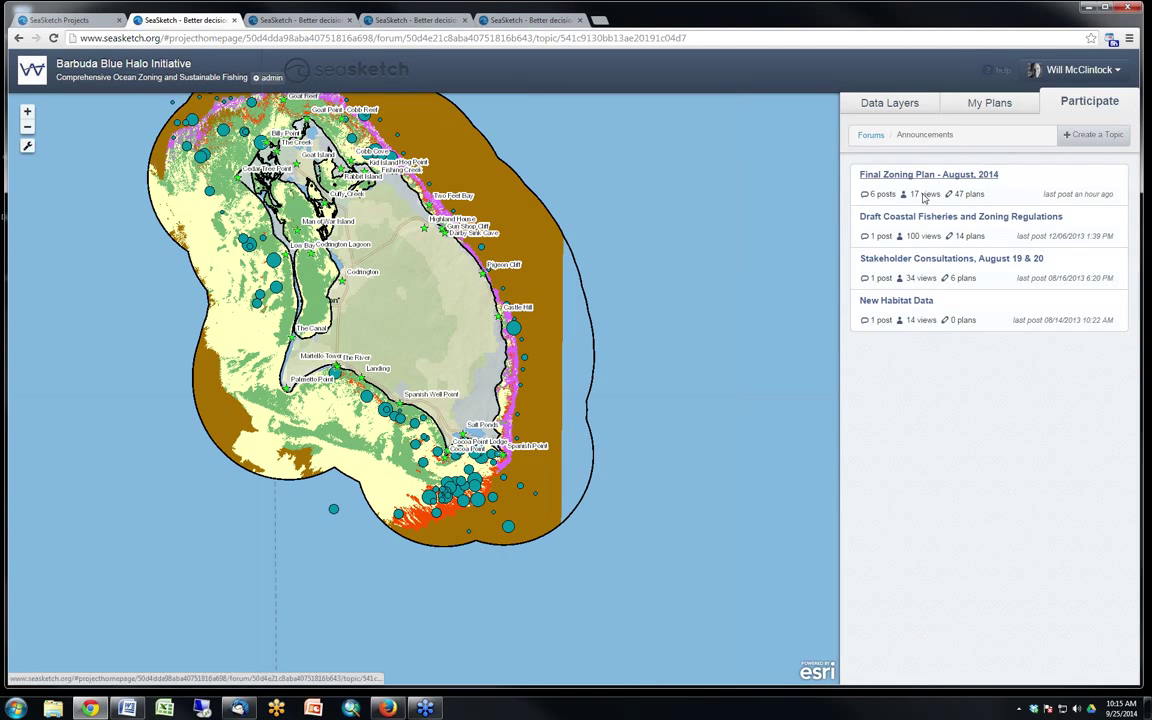
Apply the first post's map bookmark and open the report for the attached Barbuda Coastal Zoning Plan - August, 2014
right_click(834, 260)
left_click(937, 245)
left_click(1035, 266)
right_click(947, 297)
left_click(975, 307)
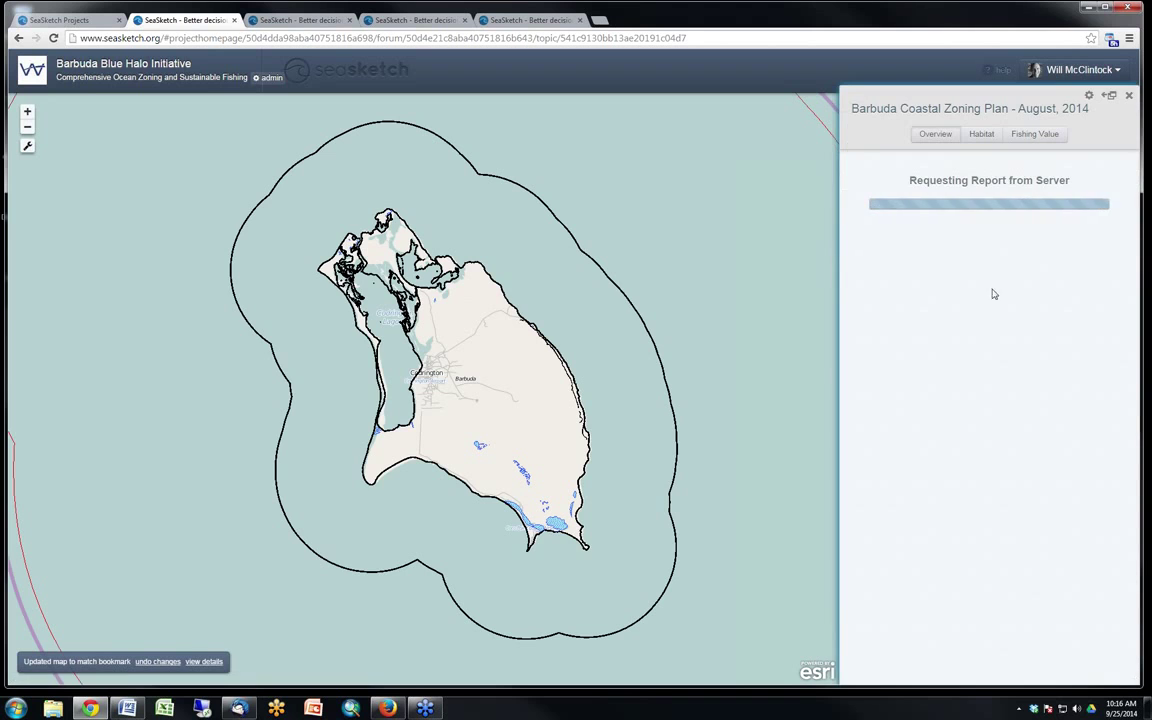
Examine the plan's Habitat report with the habitats layer shown, highlight the 33% goal heading, and close the report
left_click(981, 133)
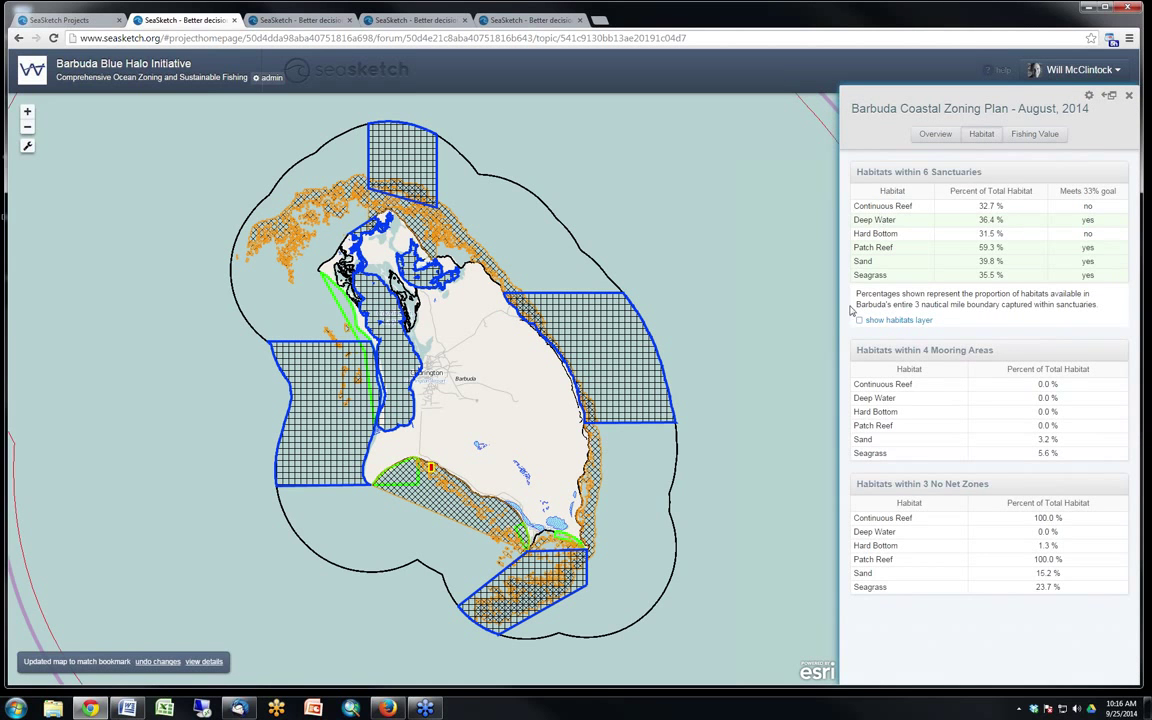
left_click(860, 321)
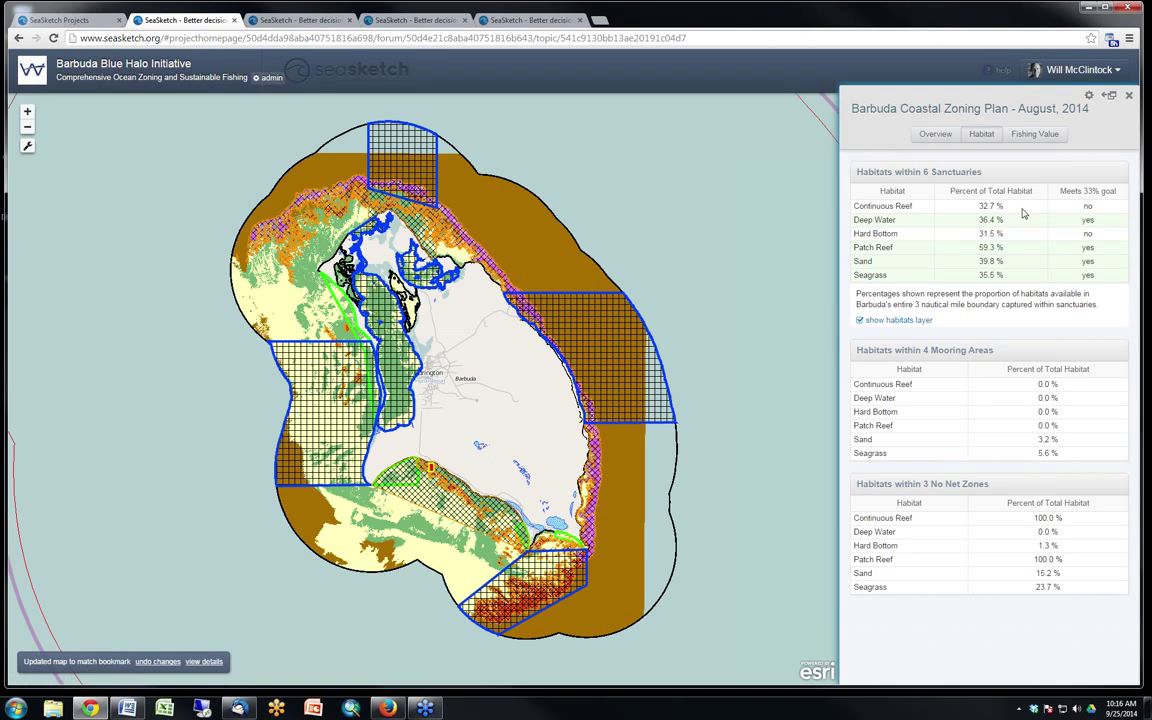
left_click_drag(1136, 183, 1058, 191)
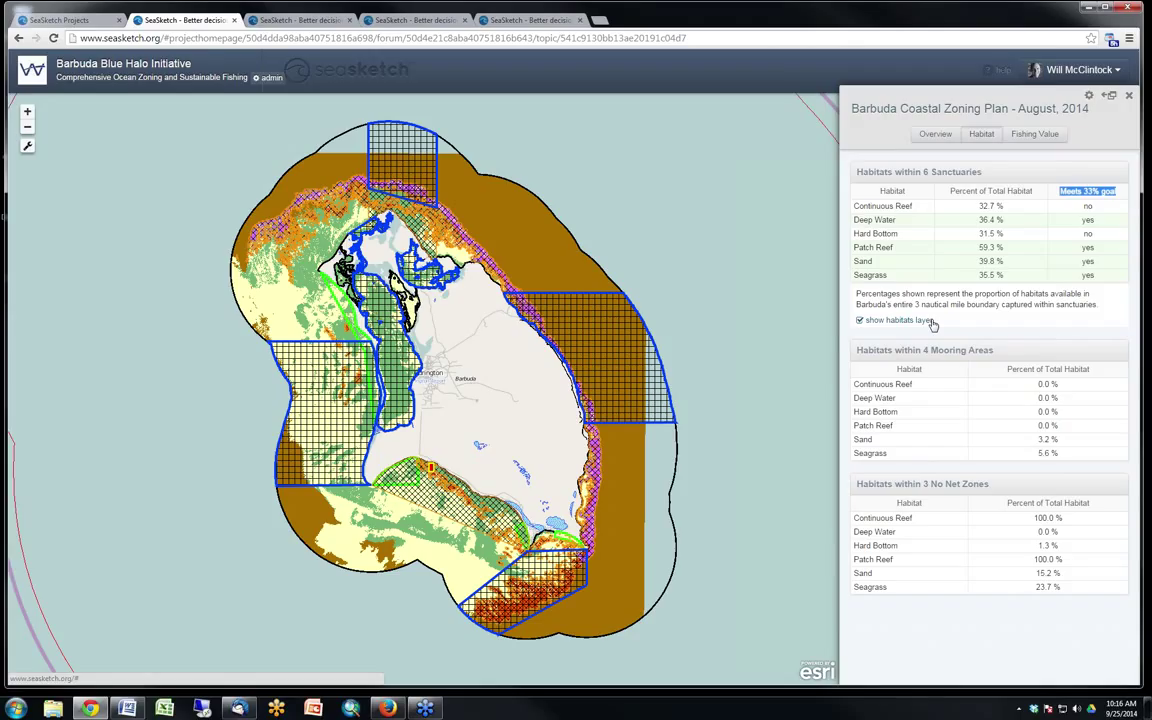
left_click(1128, 97)
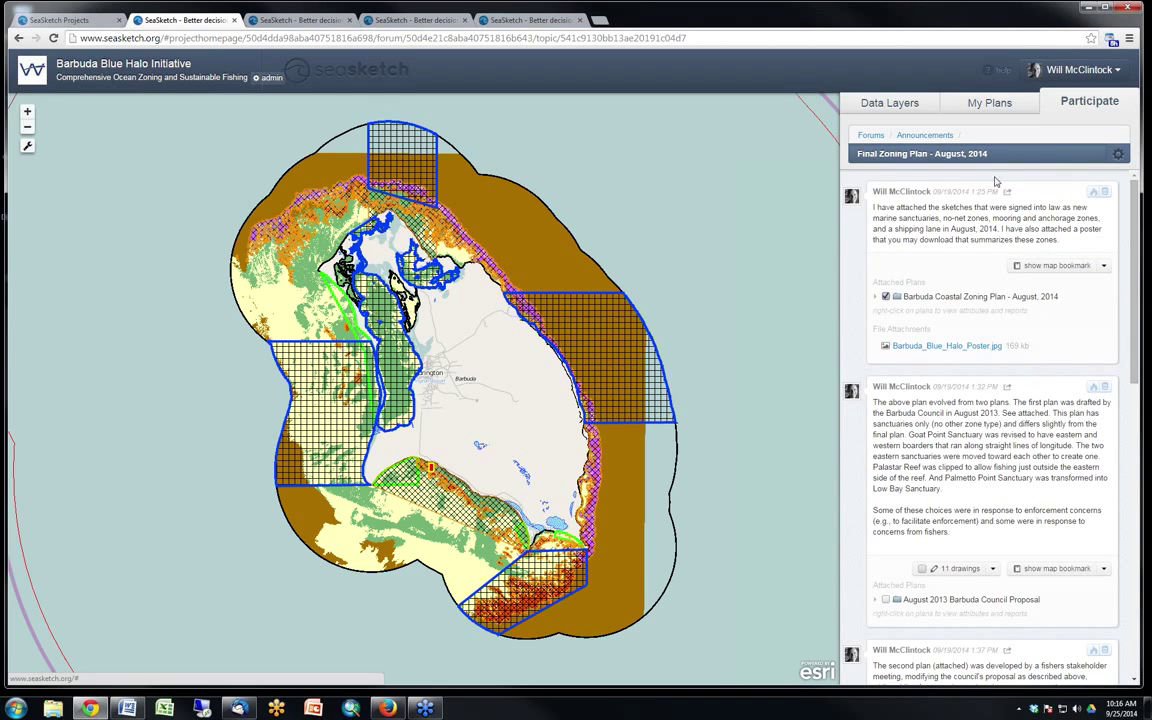
View the 1:37 PM post's map bookmark, 5 drawings and October 2013 Fishers Proposal, and hide the drawings and proposal again
scroll(971, 313, "down", 3)
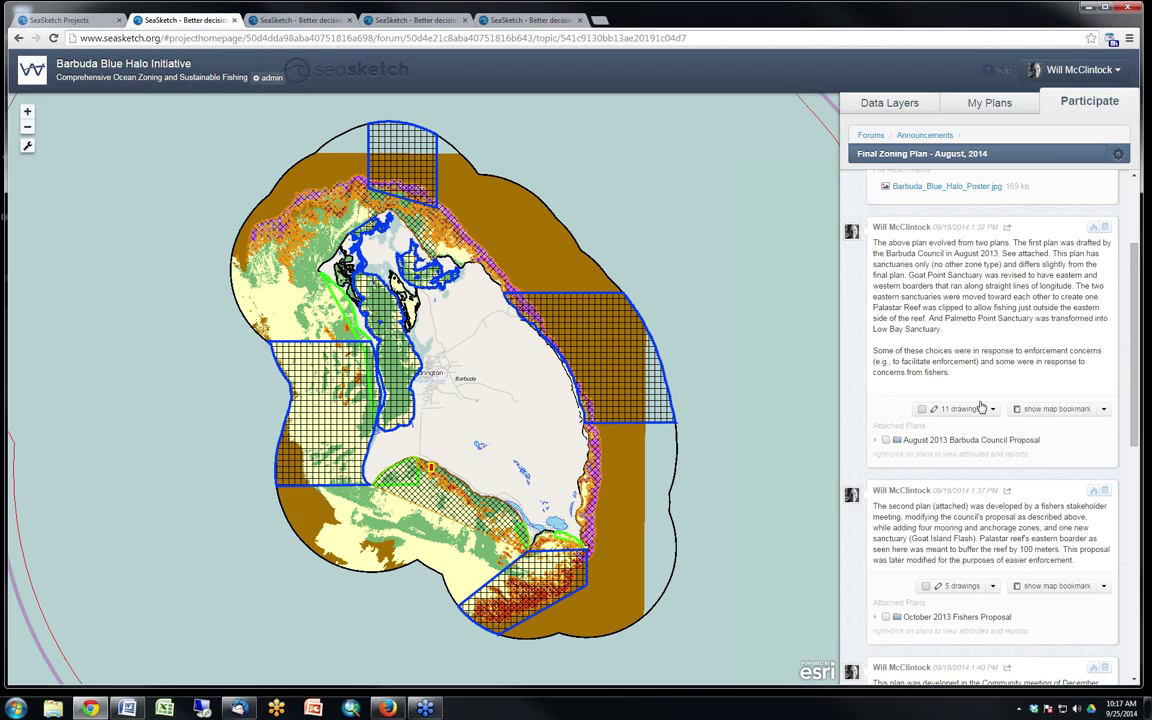
scroll(977, 404, "down", 2)
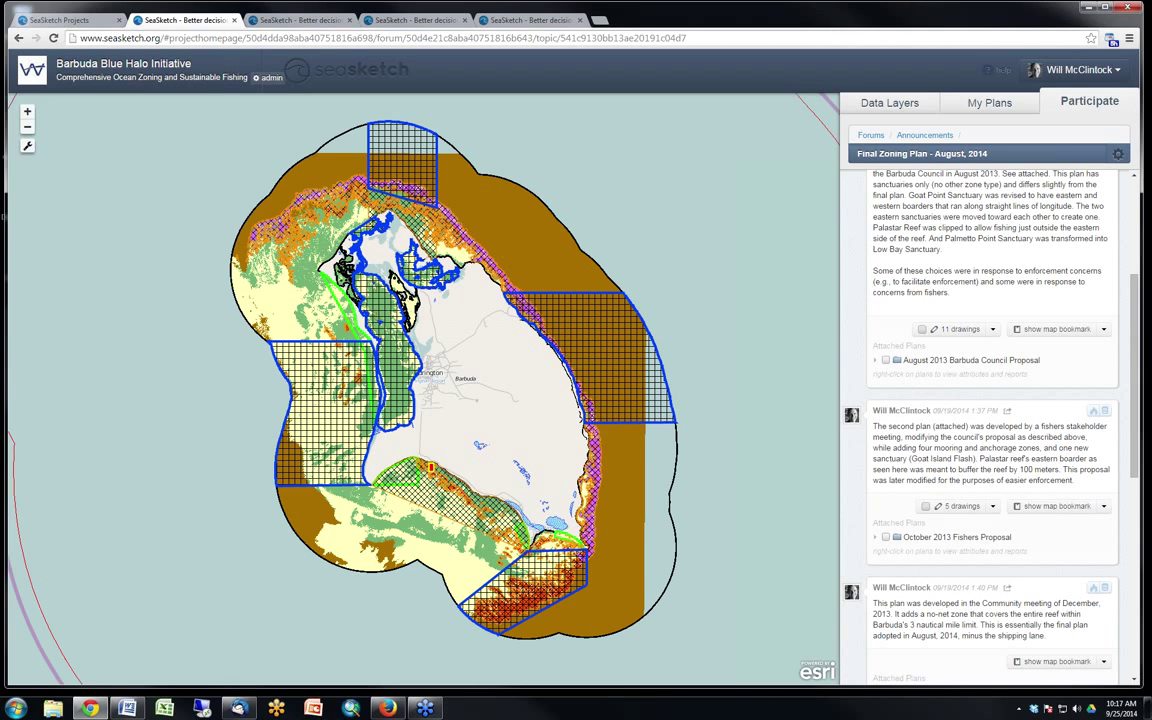
scroll(935, 390, "down", 3)
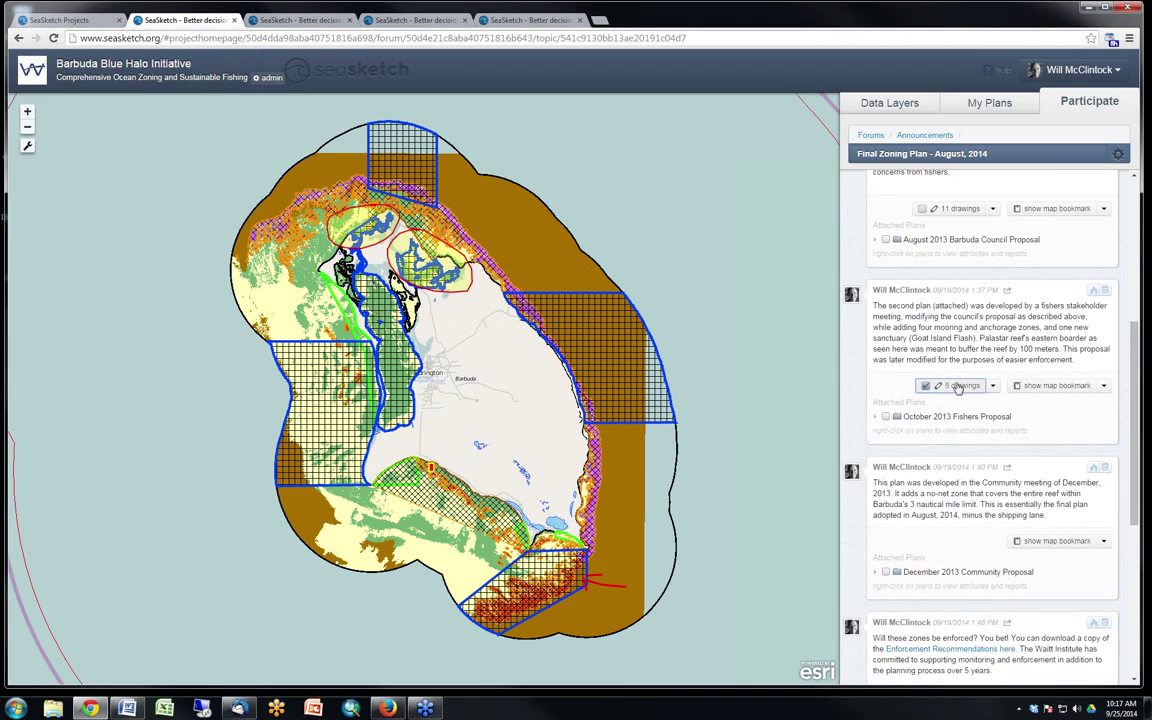
left_click(958, 386)
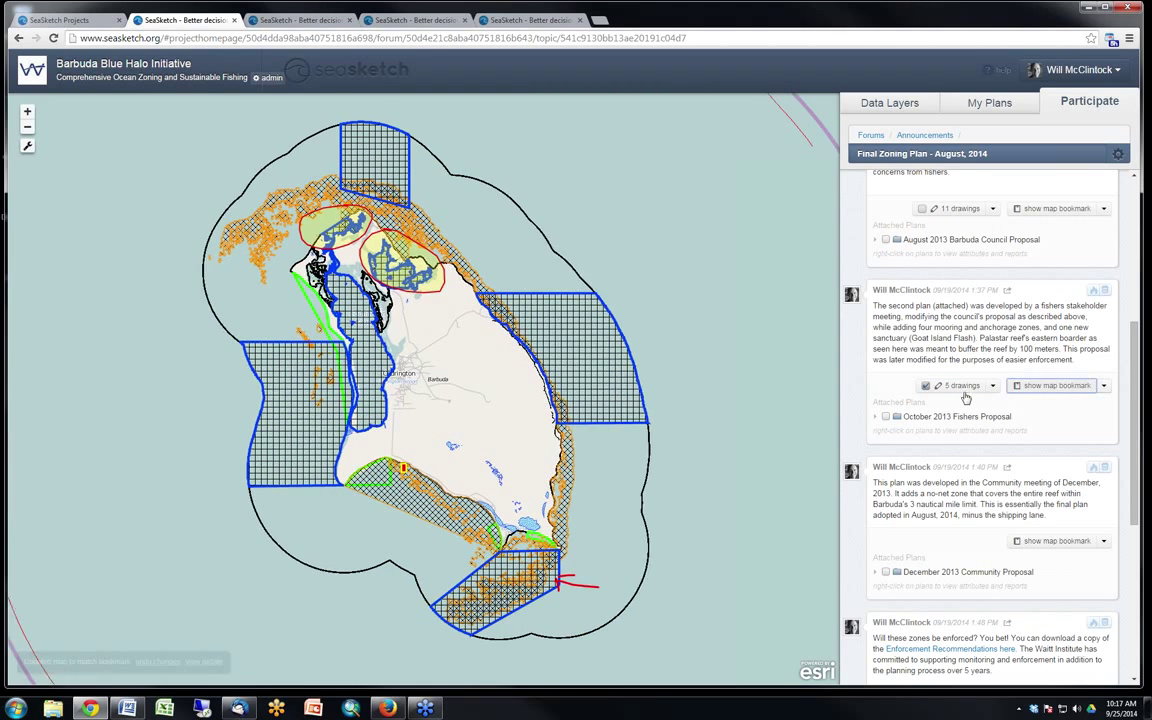
left_click(885, 416)
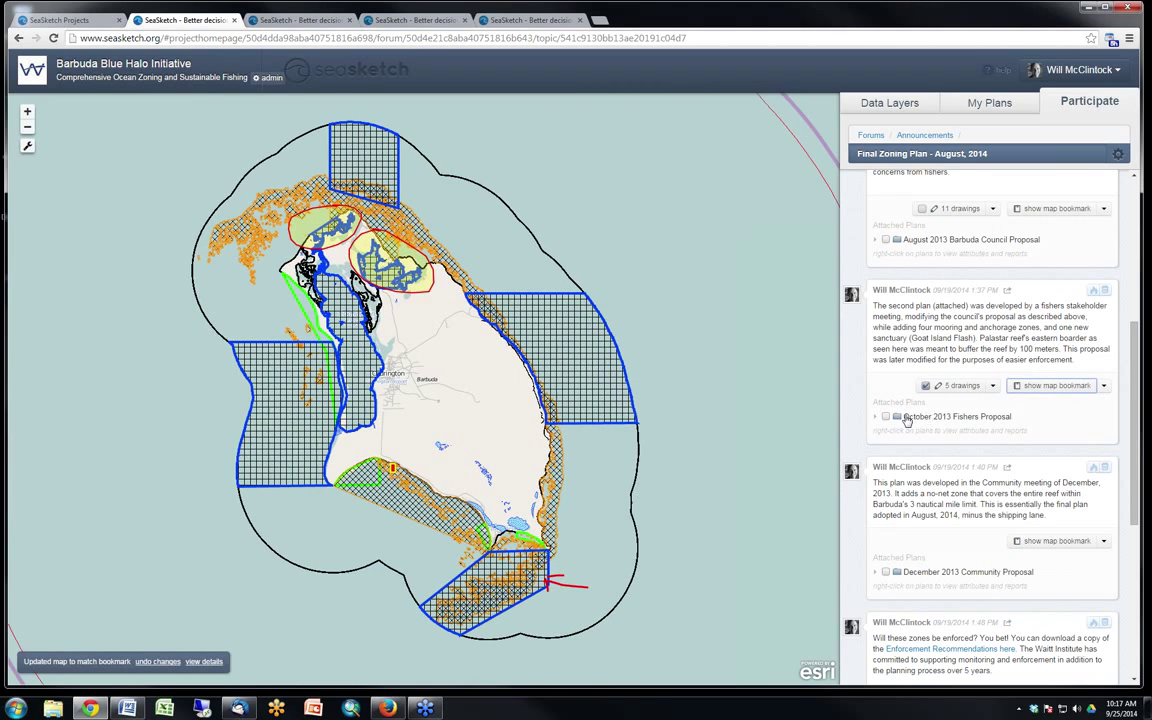
left_click(954, 387)
left_click(952, 389)
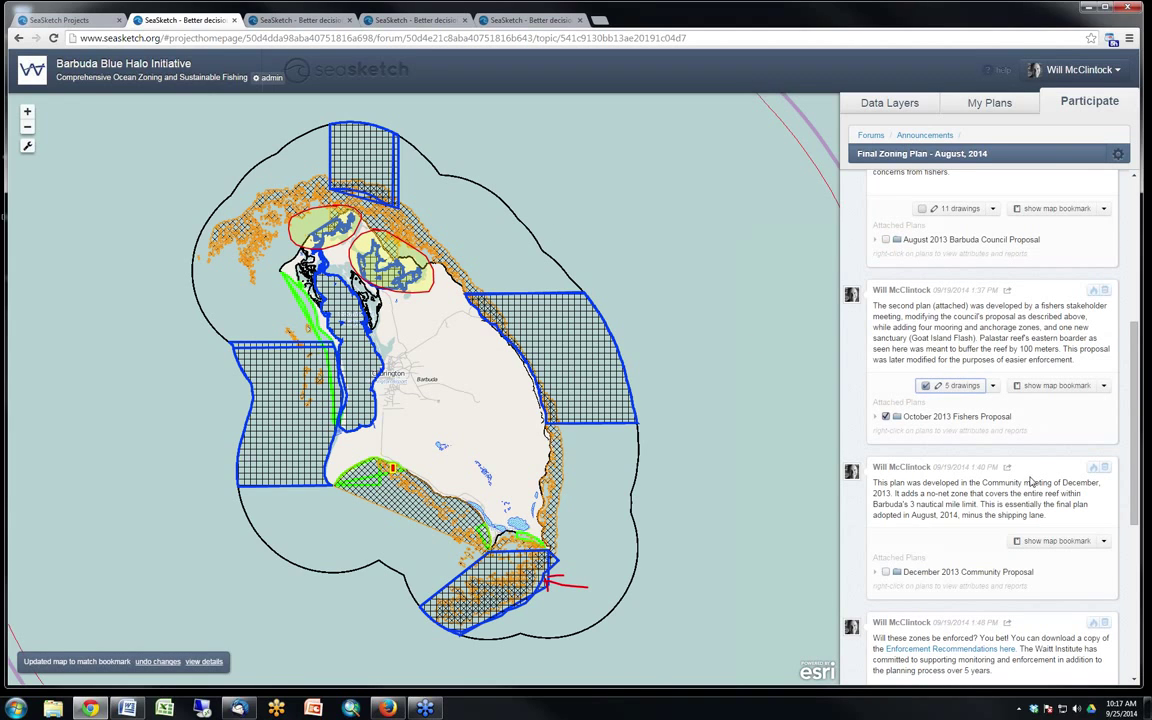
scroll(1030, 482, "down", 1)
left_click(925, 305)
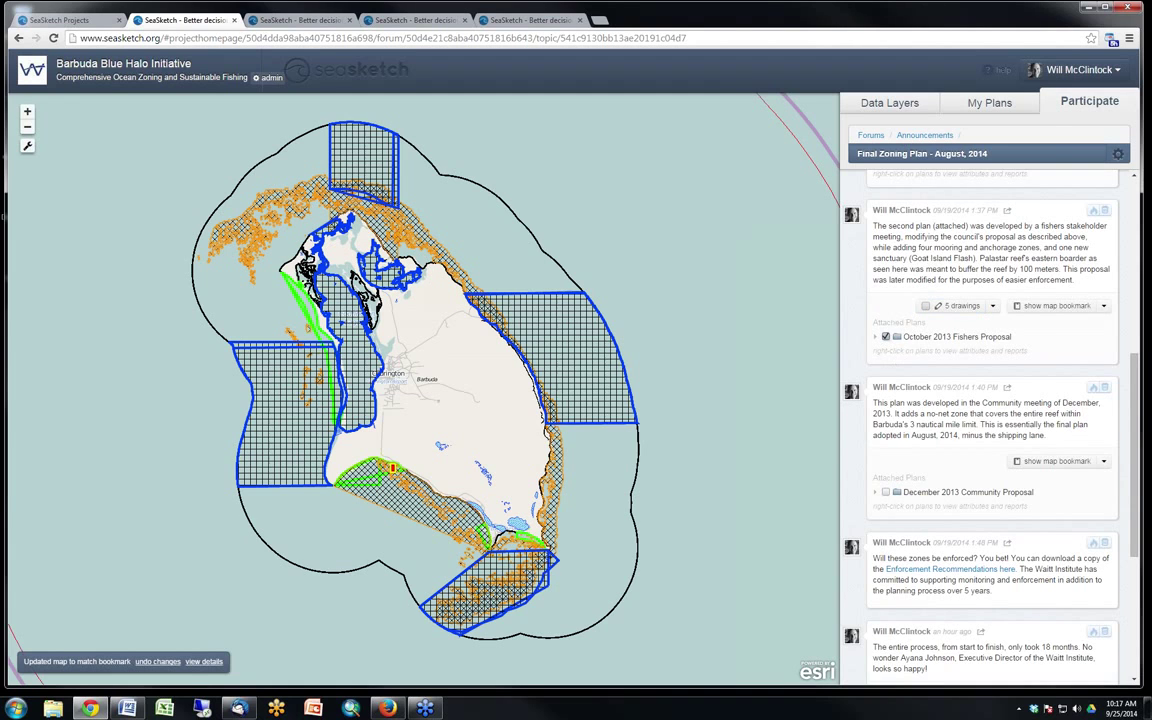
View the photo attached to the topic's last post, return to the Barbuda project, and close the photo
scroll(900, 364, "down", 3)
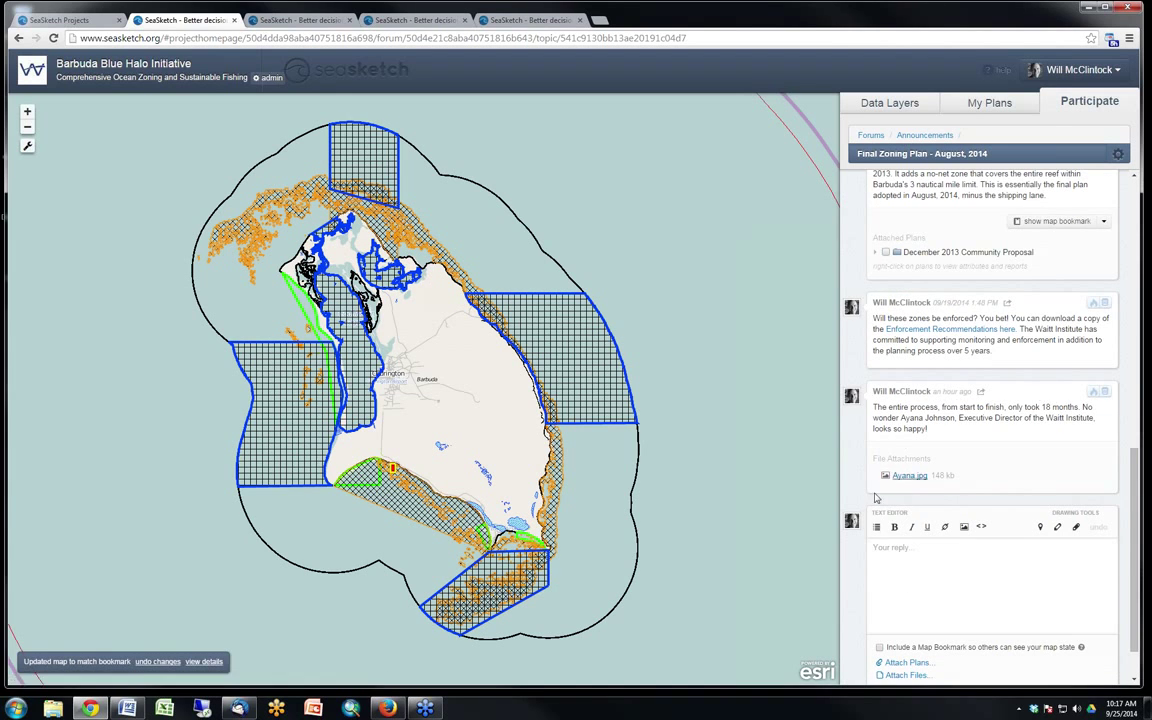
left_click(906, 477)
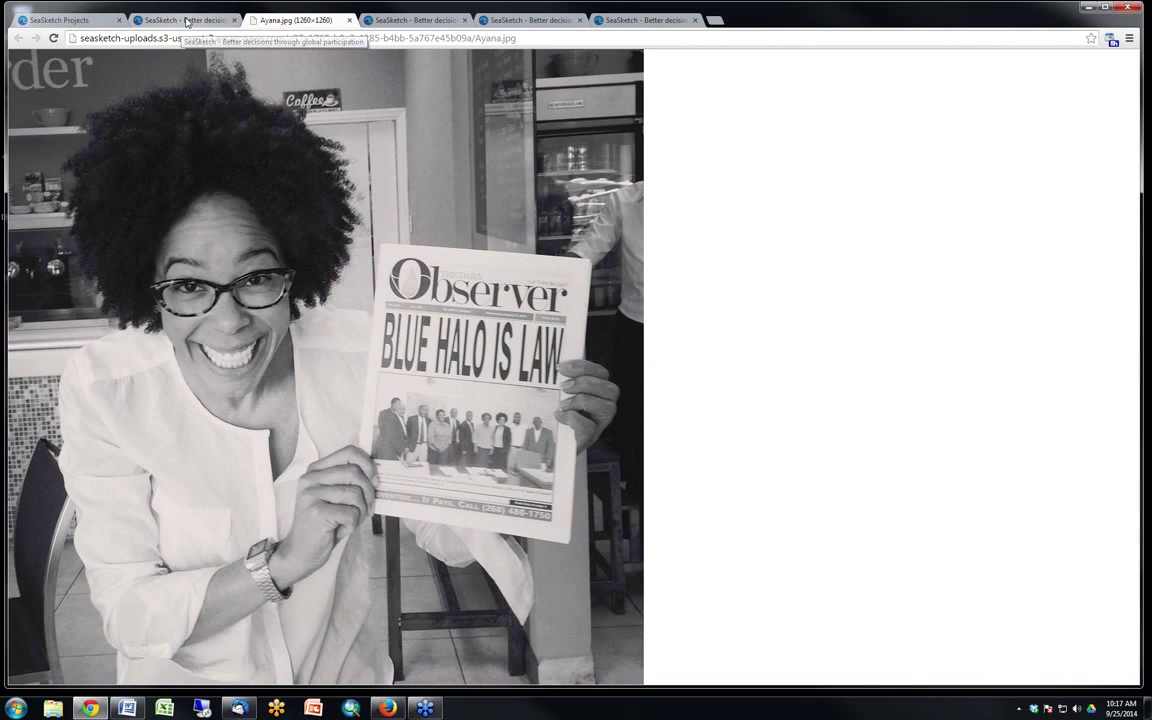
left_click(185, 21)
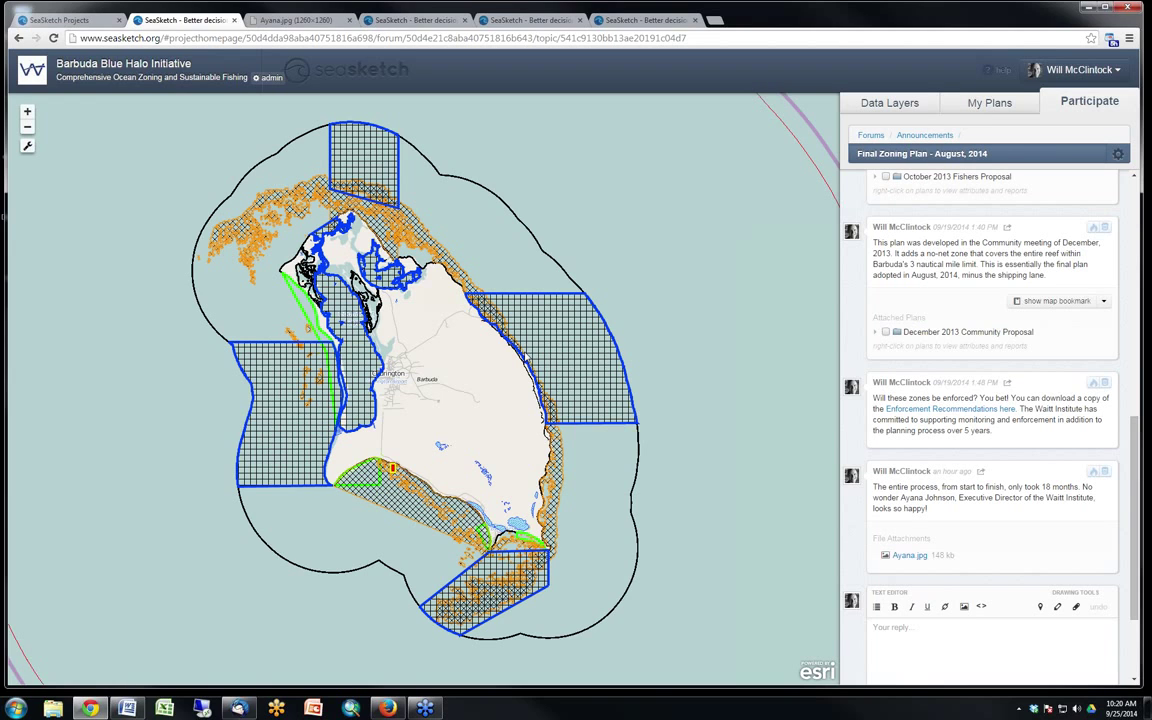
left_click(349, 20)
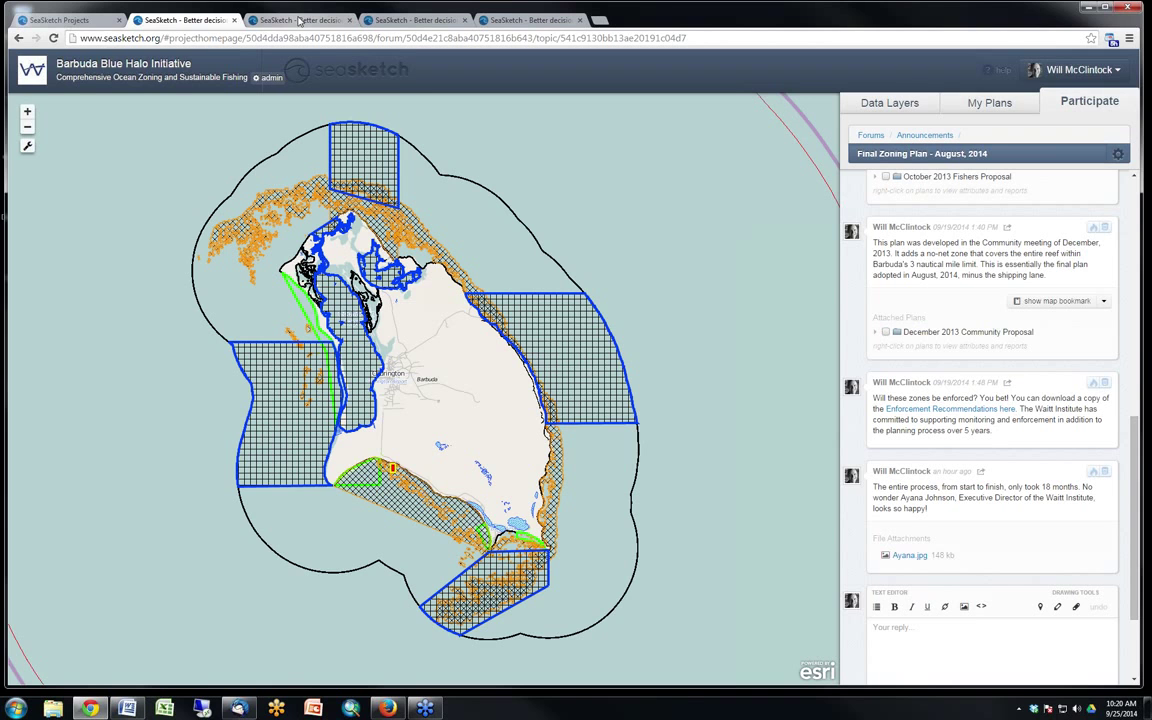
Switch to the MaPP Marine Planning Portal, view the active layers' legend, and bring up the report for the Haida Gwaii Zones collection
left_click(299, 21)
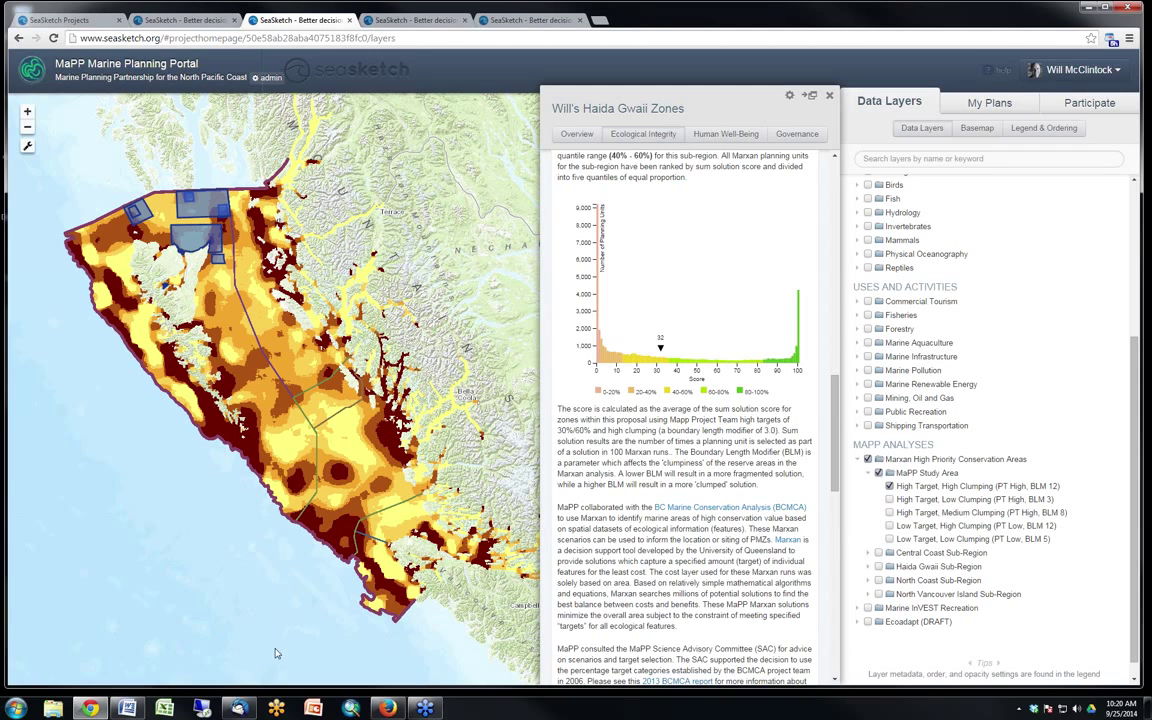
left_click(1023, 131)
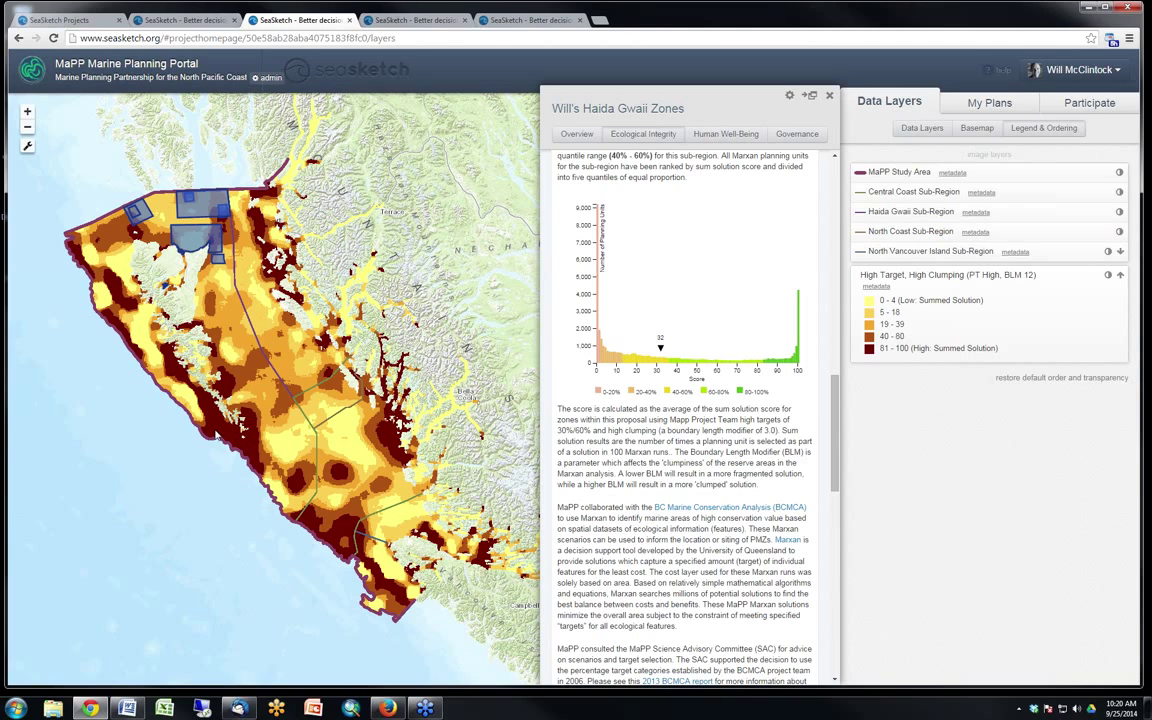
left_click(991, 105)
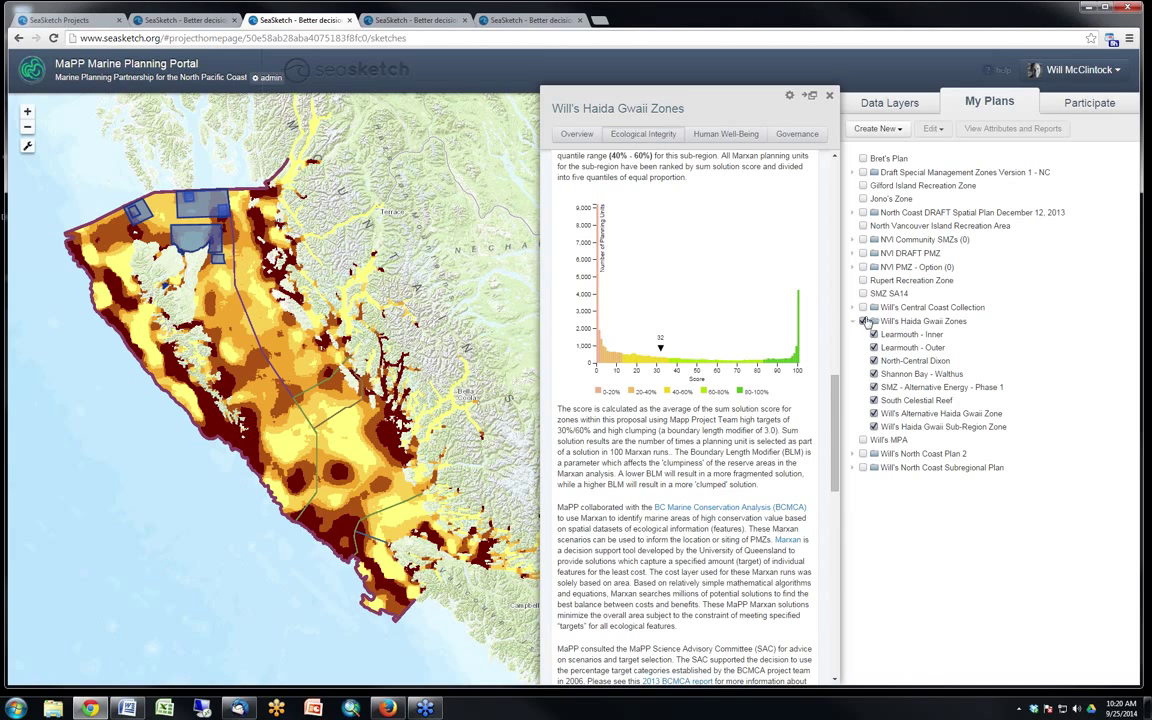
right_click(920, 325)
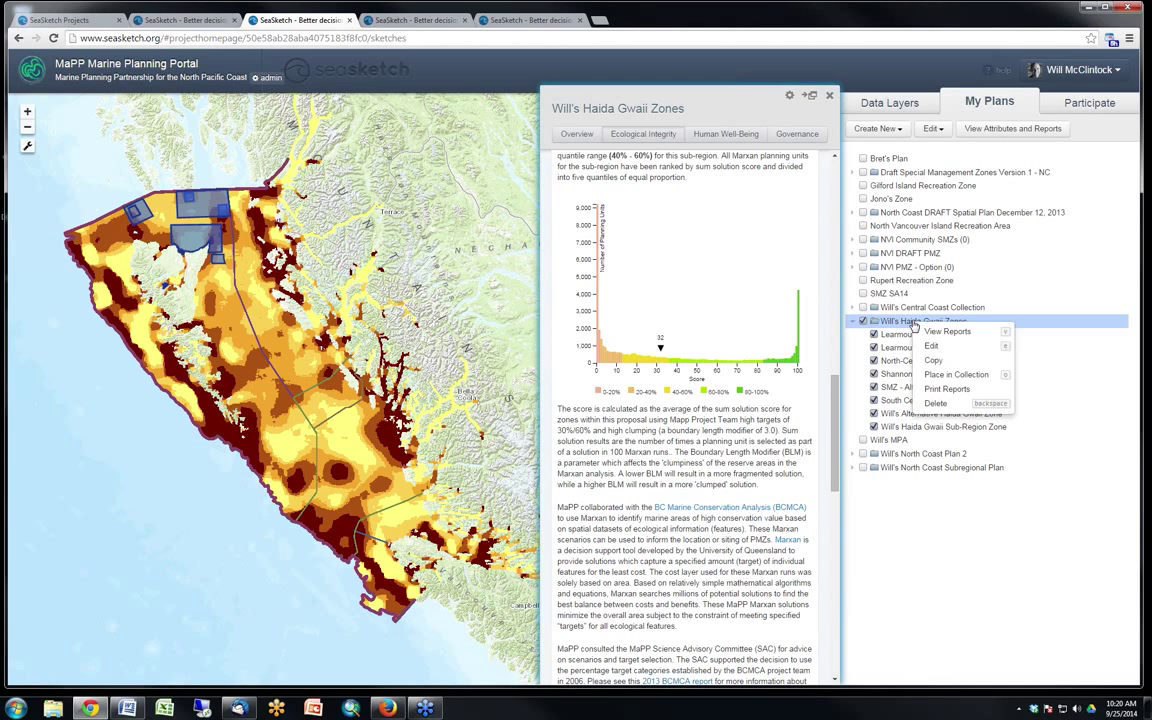
left_click(945, 332)
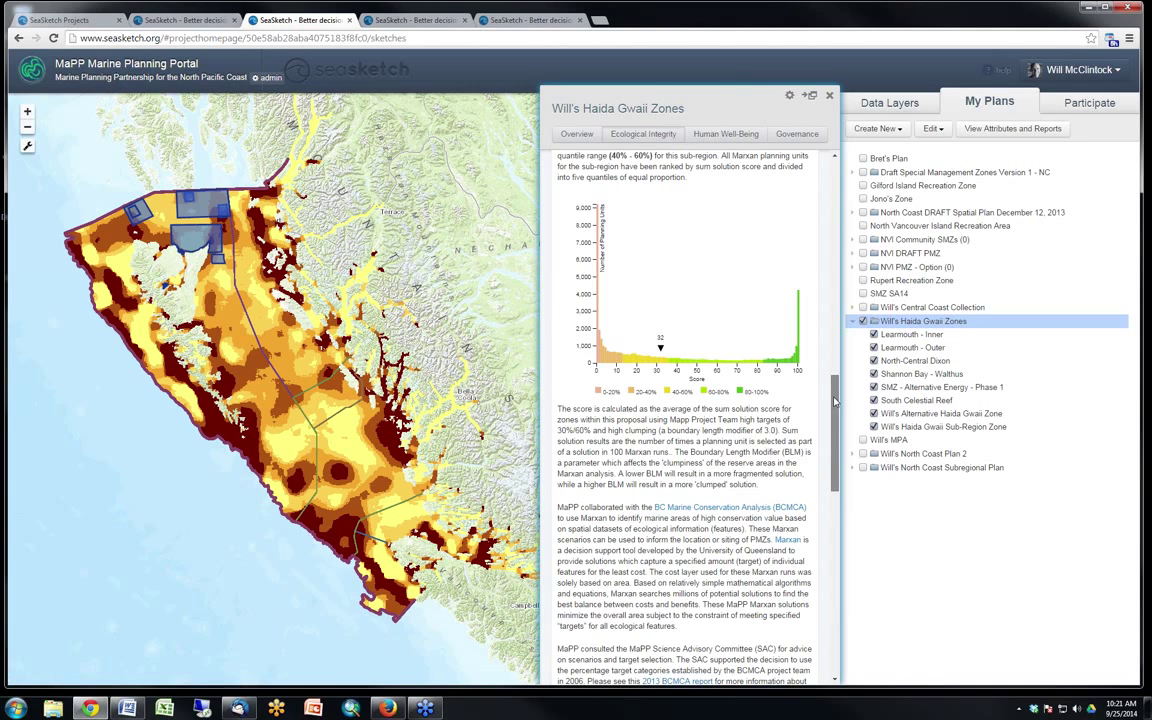
Examine the Marxan Analysis in the Ecological Integrity report, highlighting the average score and the paragraphs explaining how it is calculated
scroll(700, 420, "up", 2)
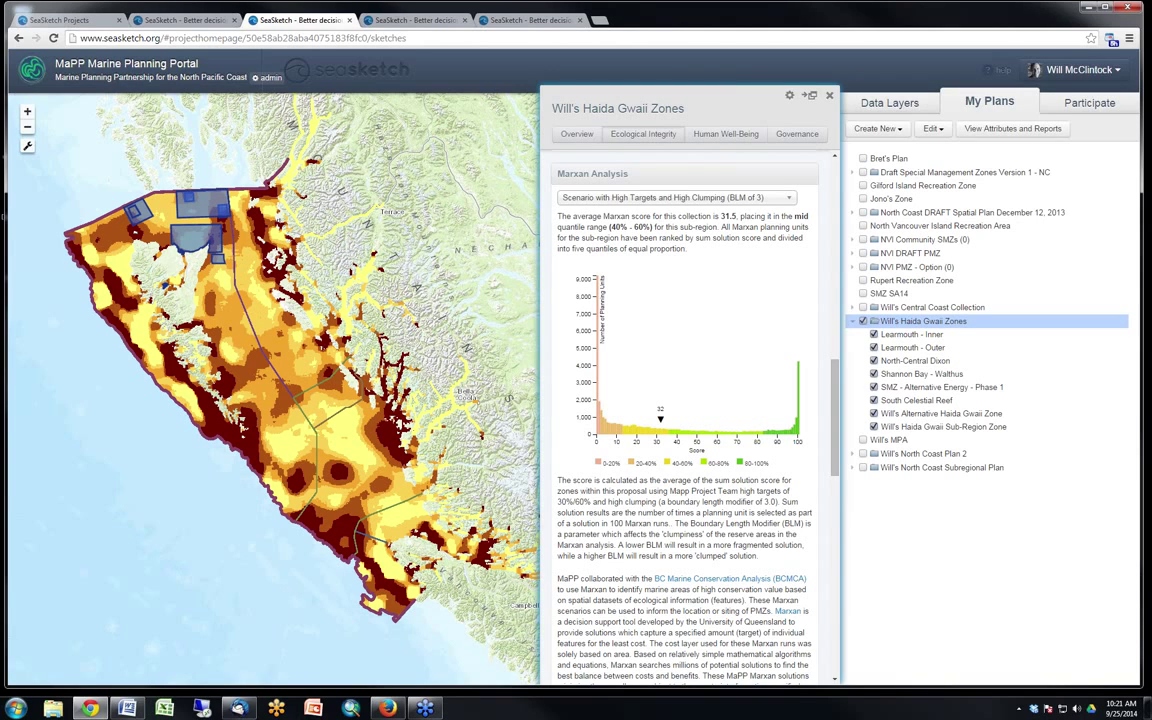
key("Escape")
double_click(728, 216)
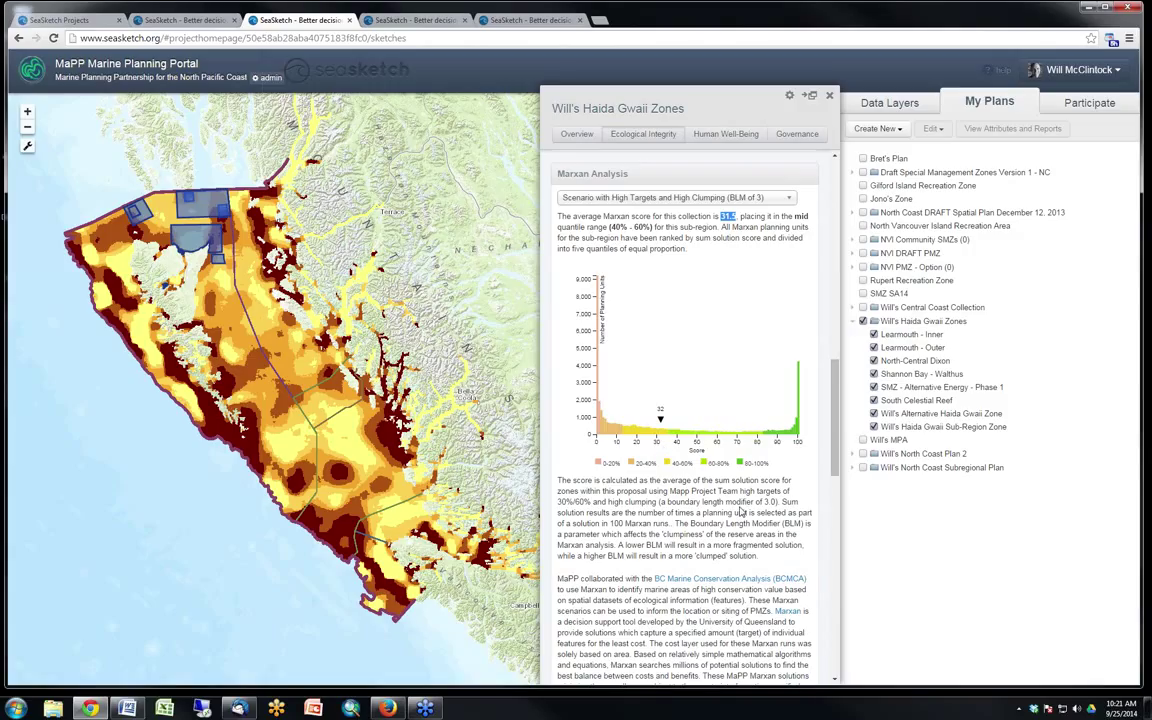
scroll(686, 420, "down", 1)
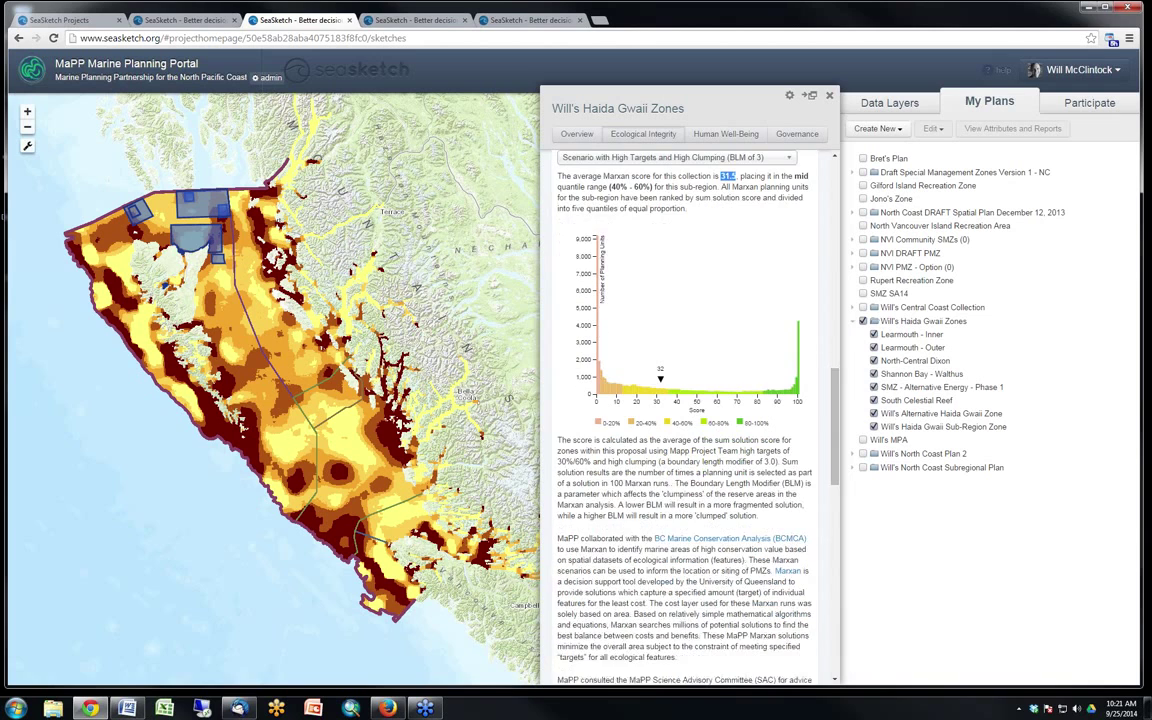
left_click_drag(557, 440, 631, 596)
left_click(631, 596)
scroll(751, 354, "up", 3)
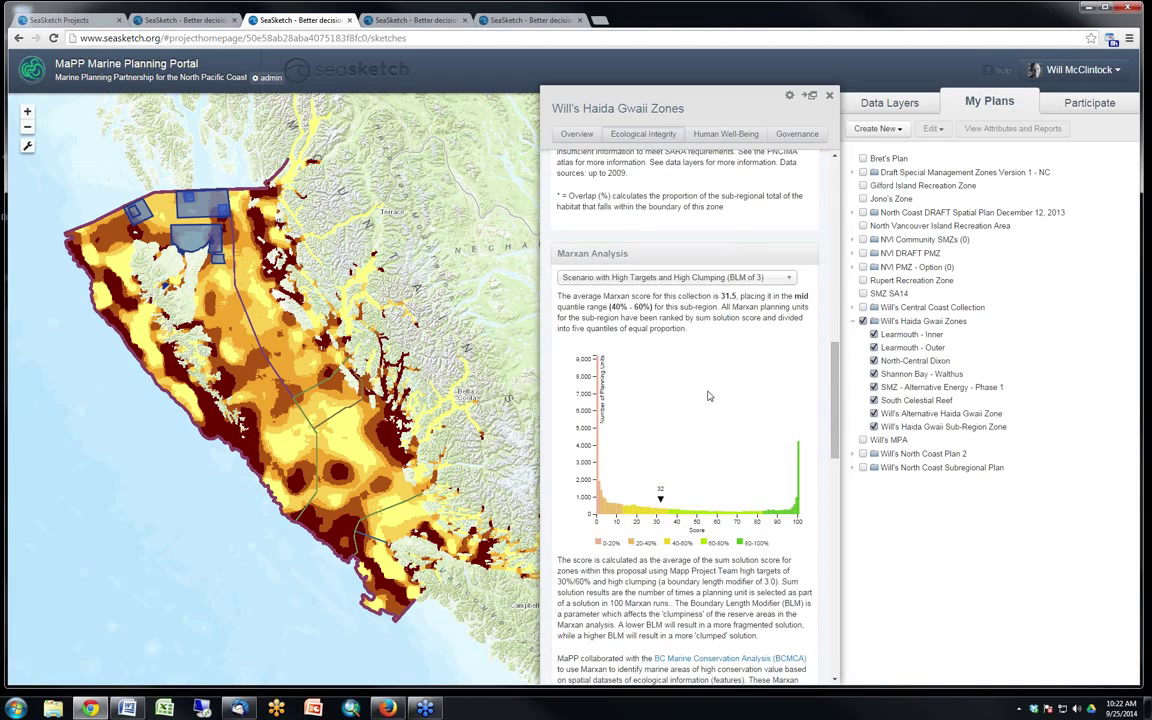
scroll(708, 396, "down", 2)
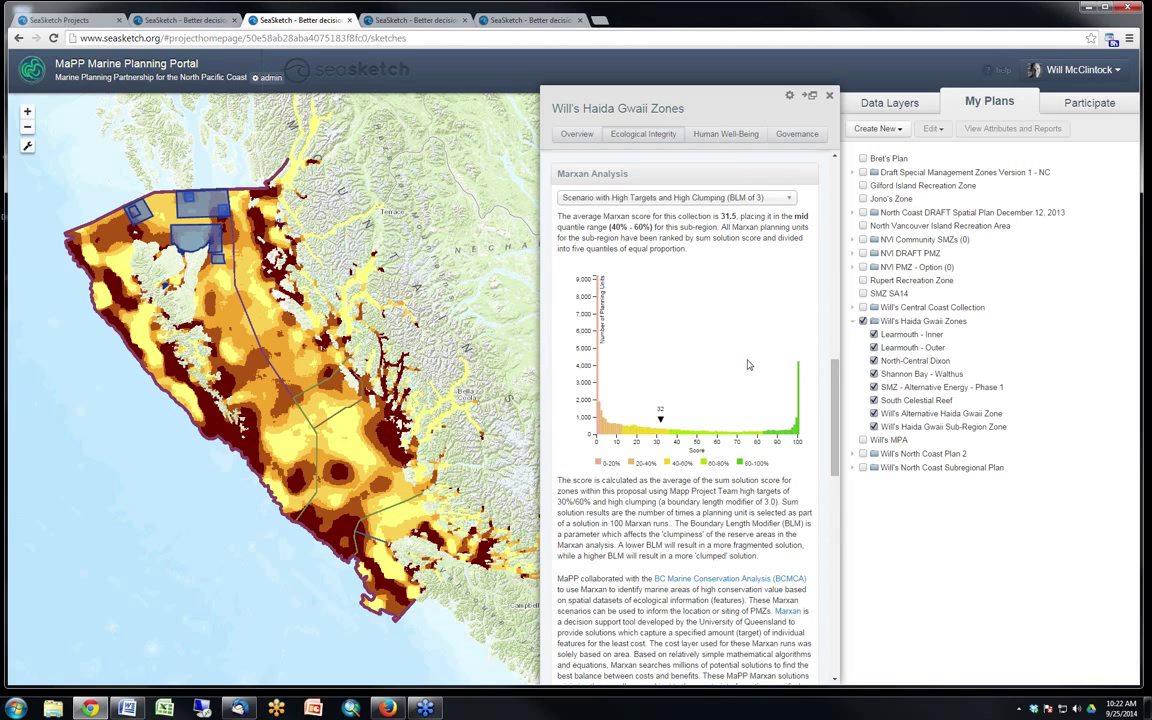
scroll(748, 362, "down", 2)
scroll(748, 367, "up", 2)
Show the inVEST layer from the Human Well-Being report and turn off the High Target, High Clumping (PT High, BLM 12) layer
left_click(726, 133)
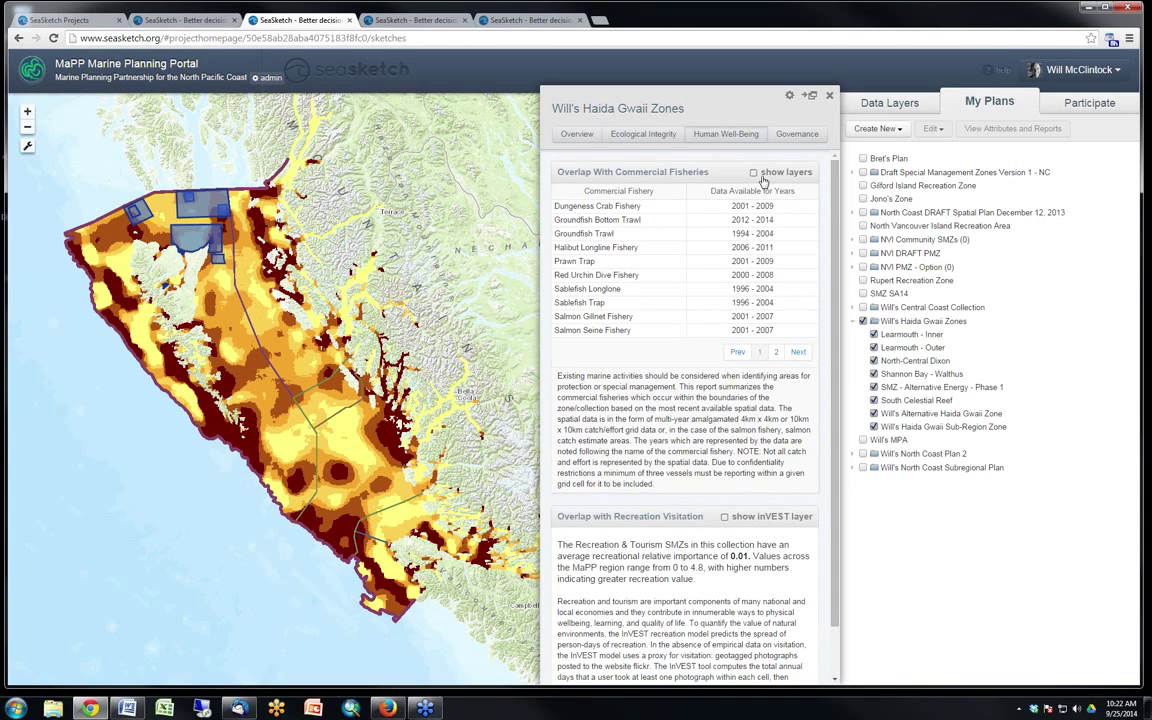
scroll(655, 430, "down", 1)
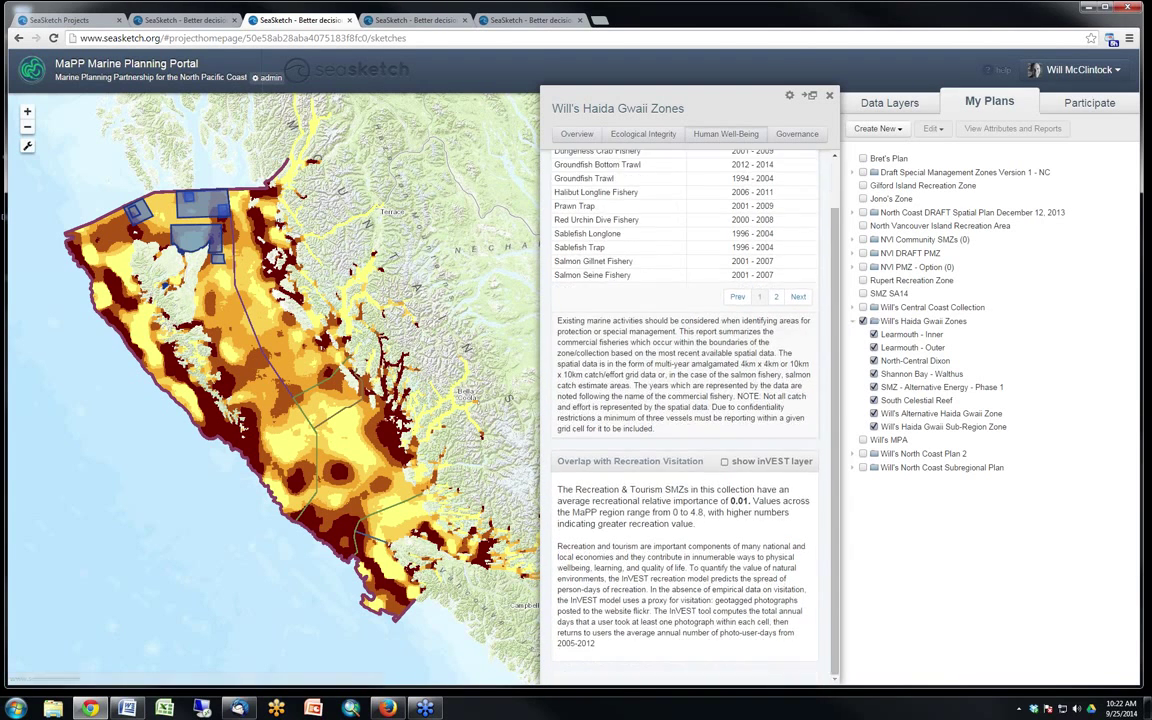
left_click(725, 462)
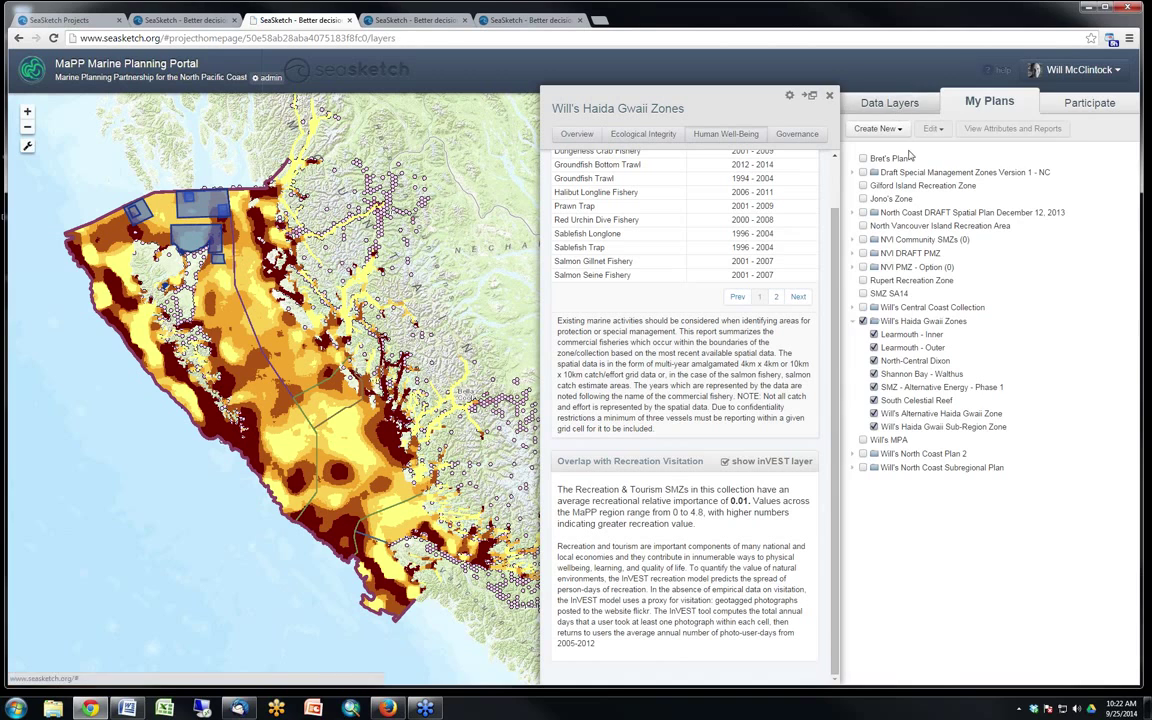
left_click(896, 106)
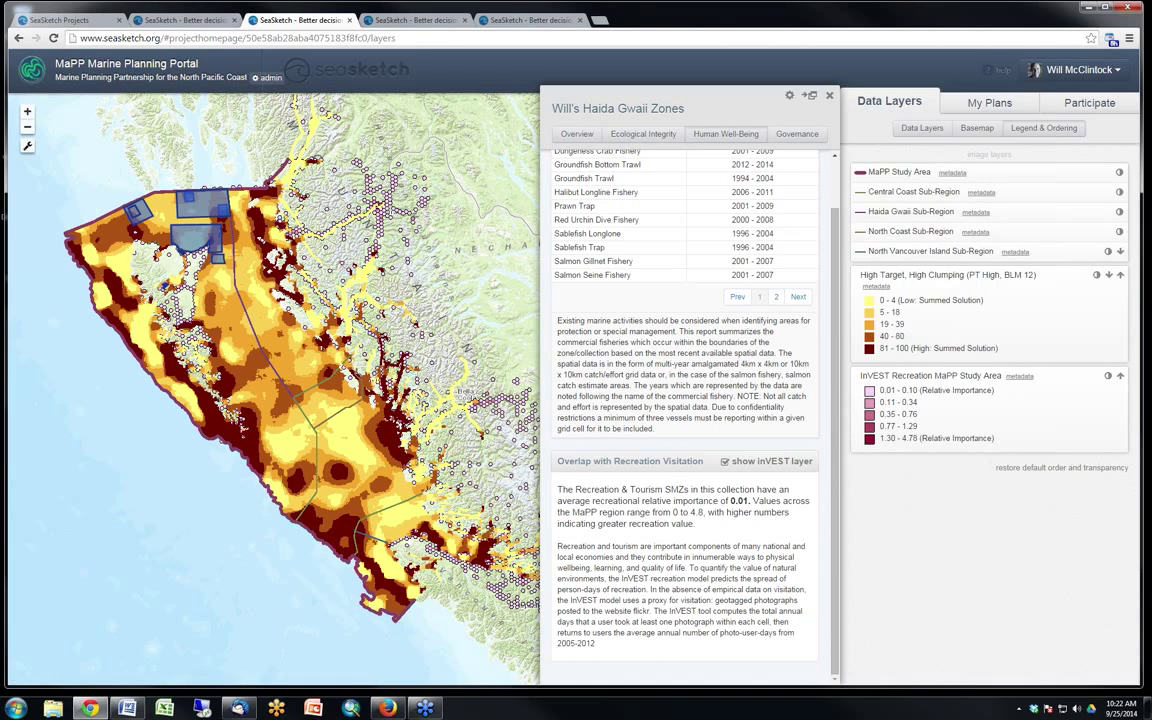
left_click(924, 129)
left_click(890, 487)
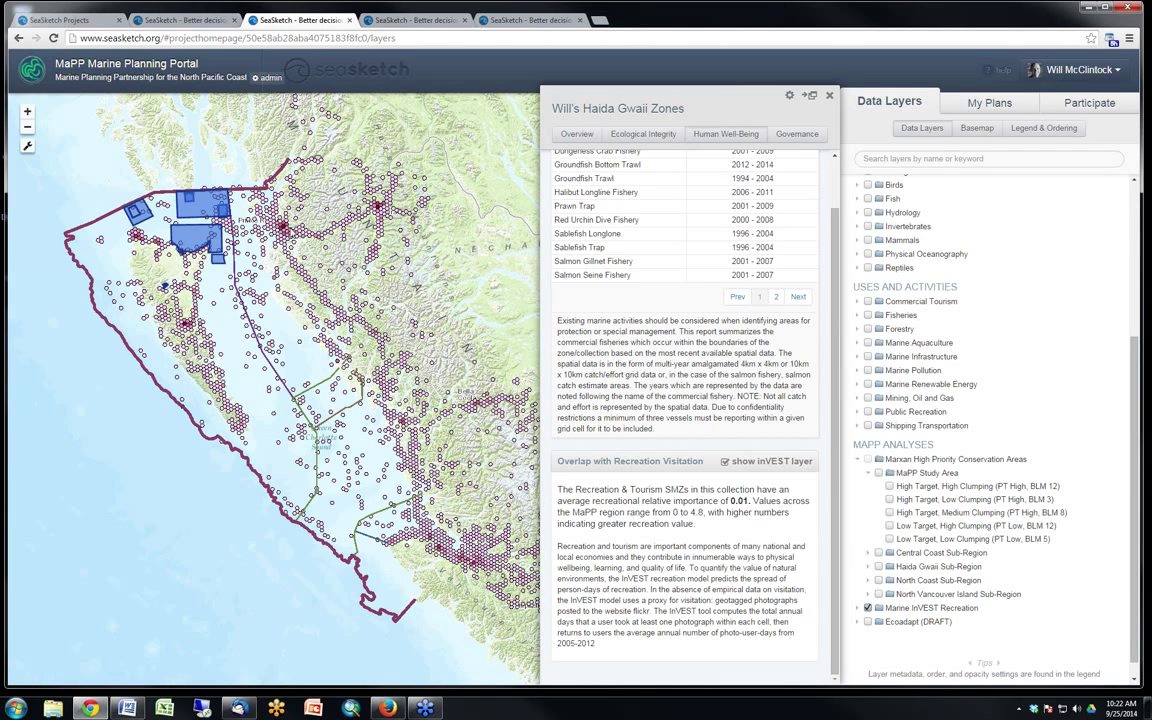
Highlight the recreation model's explanation, and hide the inVEST layer with the report slid aside to uncover the map
left_click_drag(600, 650, 612, 541)
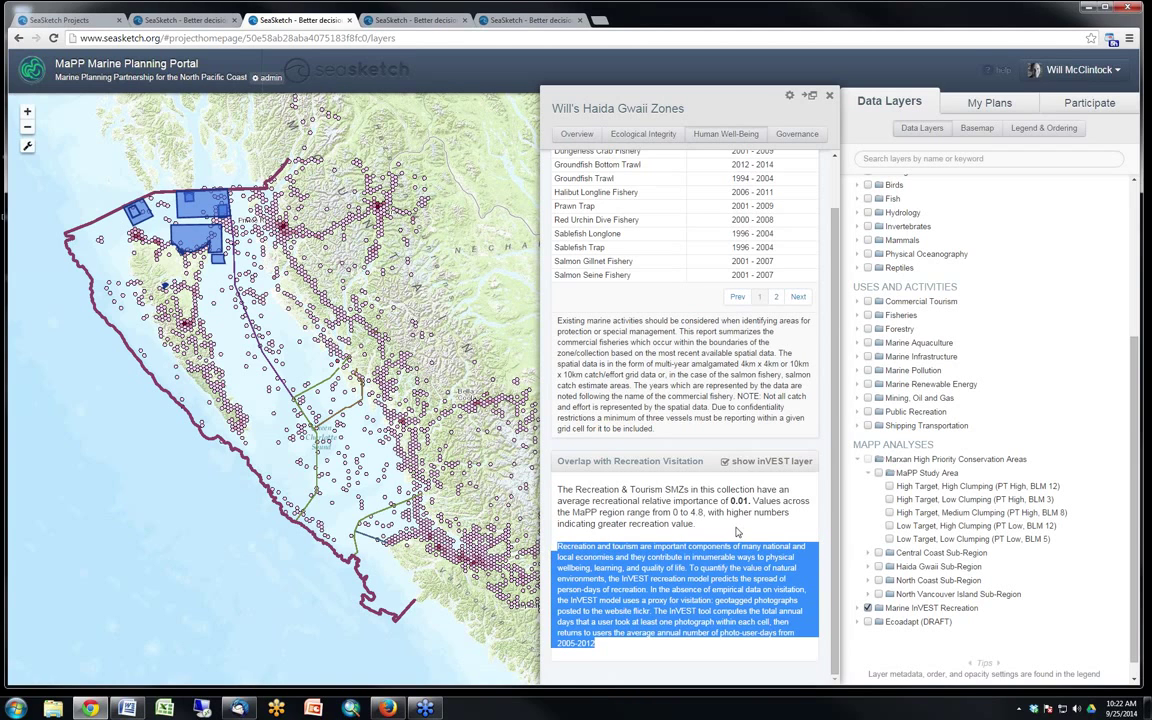
left_click(665, 478)
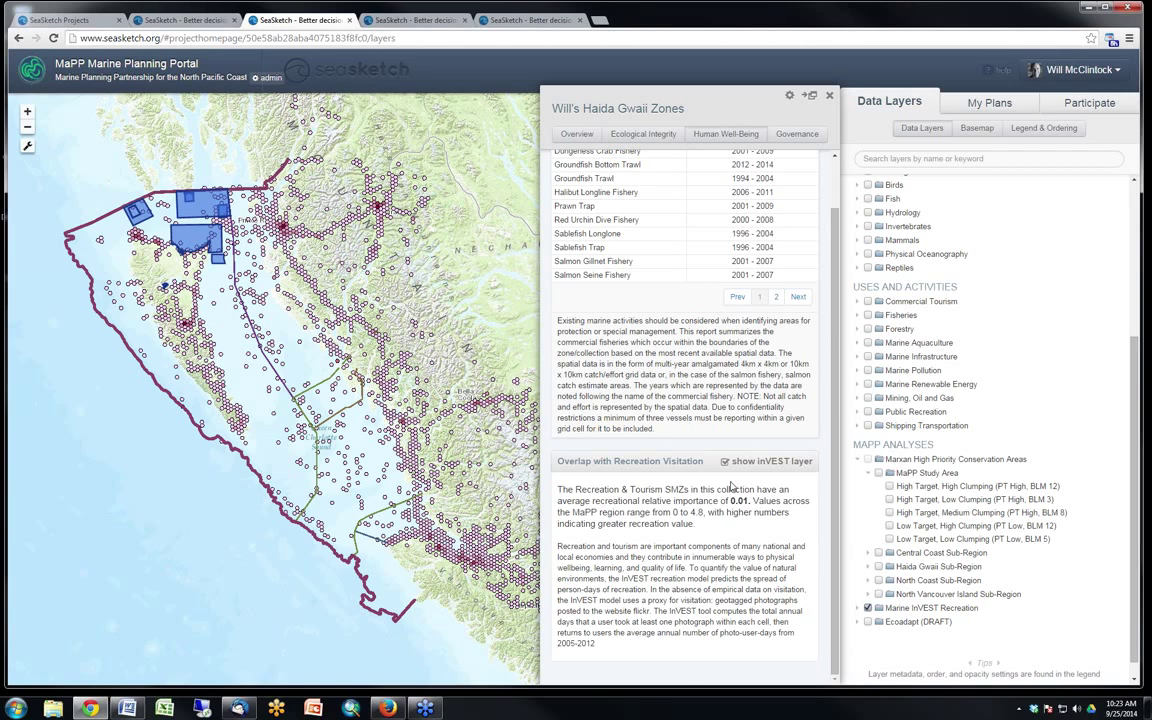
left_click(758, 465)
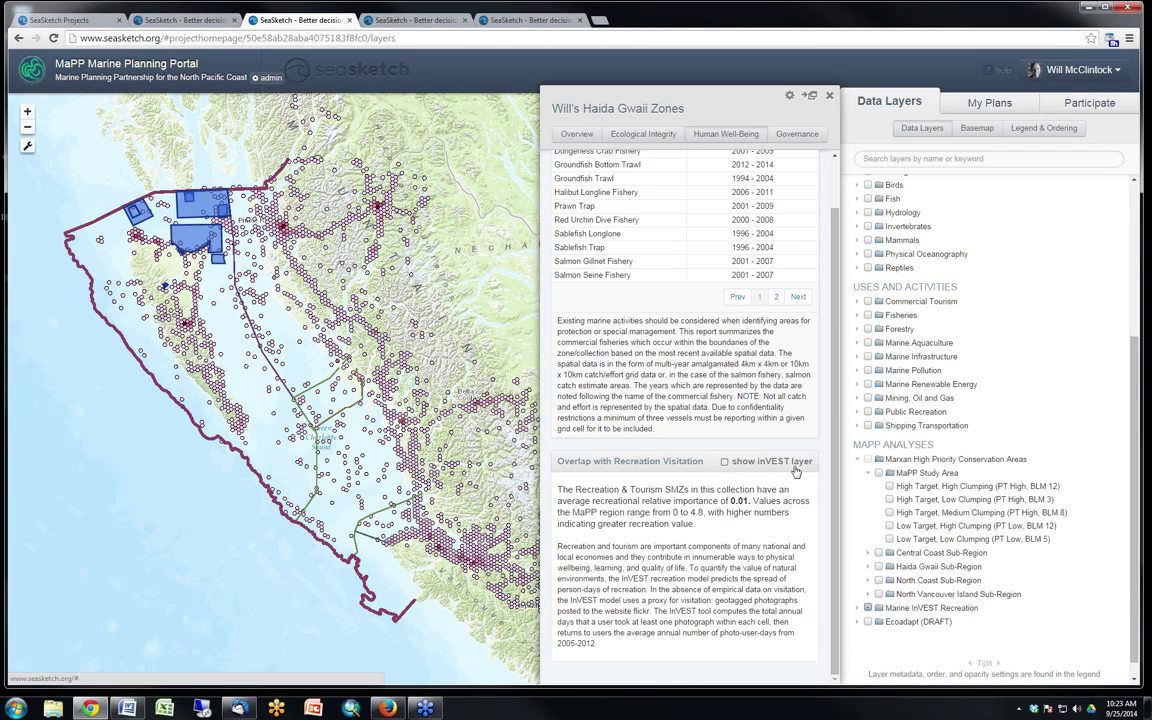
left_click(813, 97)
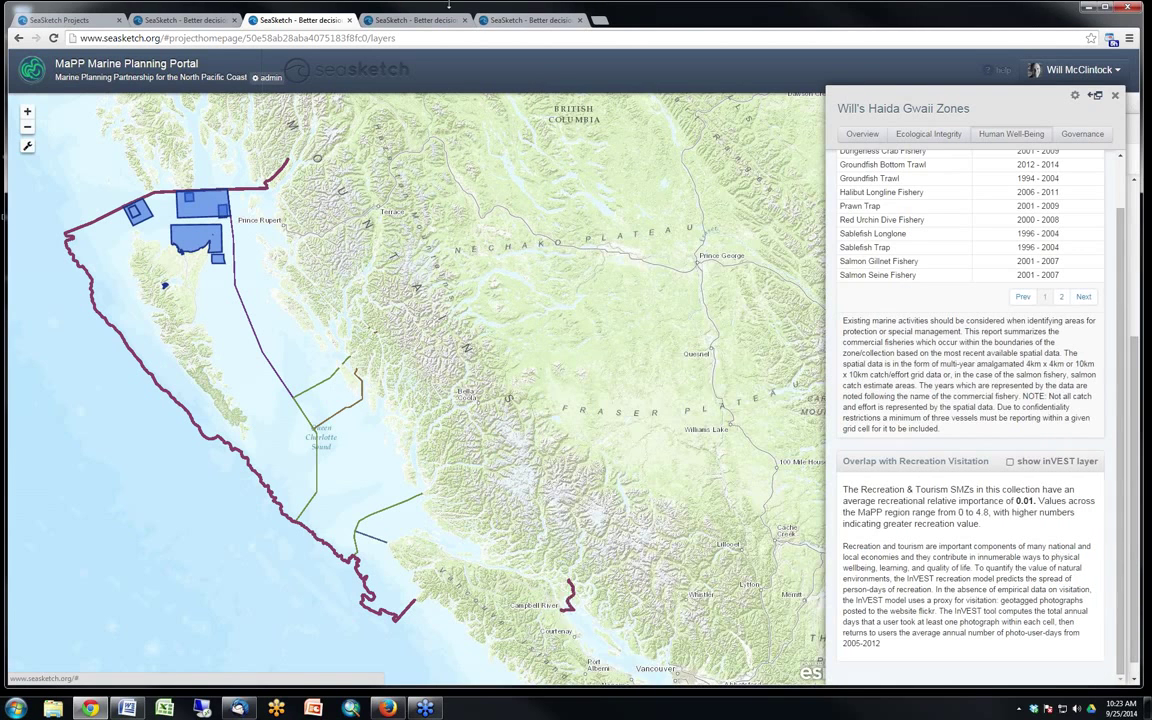
Switch to the Barbuda Training Project and inspect the tradeoff chart's No Fishing and Barbuda Council proposals, highlighting the Tradeoff Analysis description
left_click(445, 20)
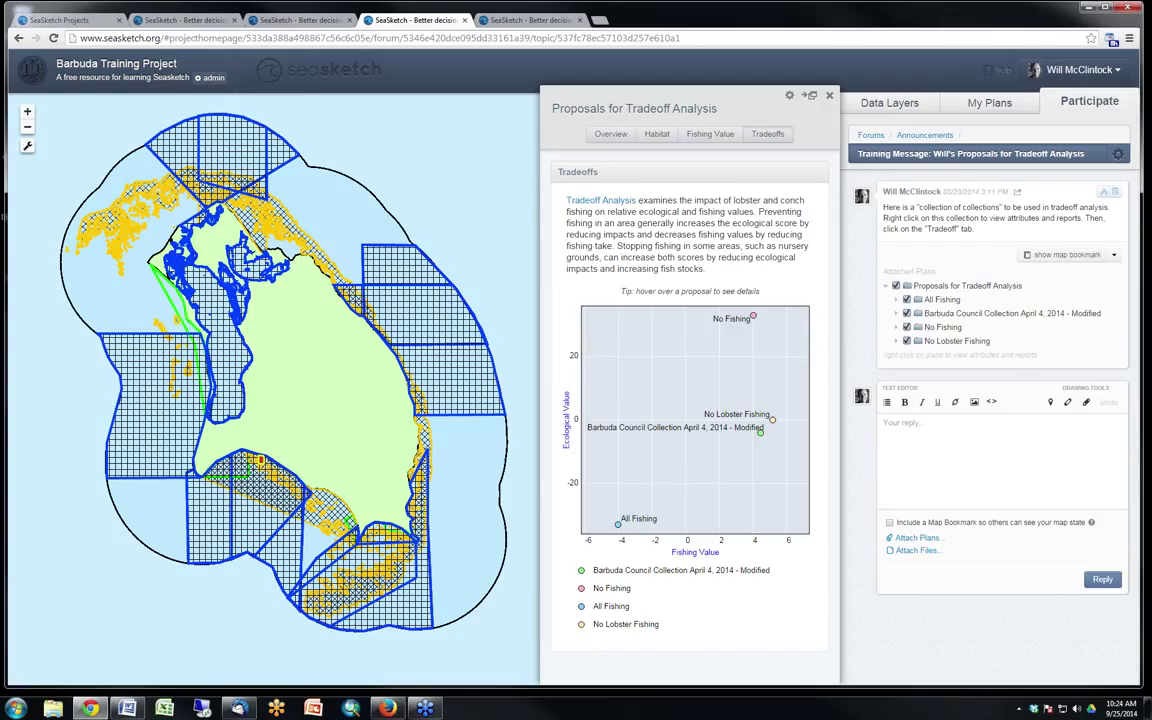
left_click(156, 38)
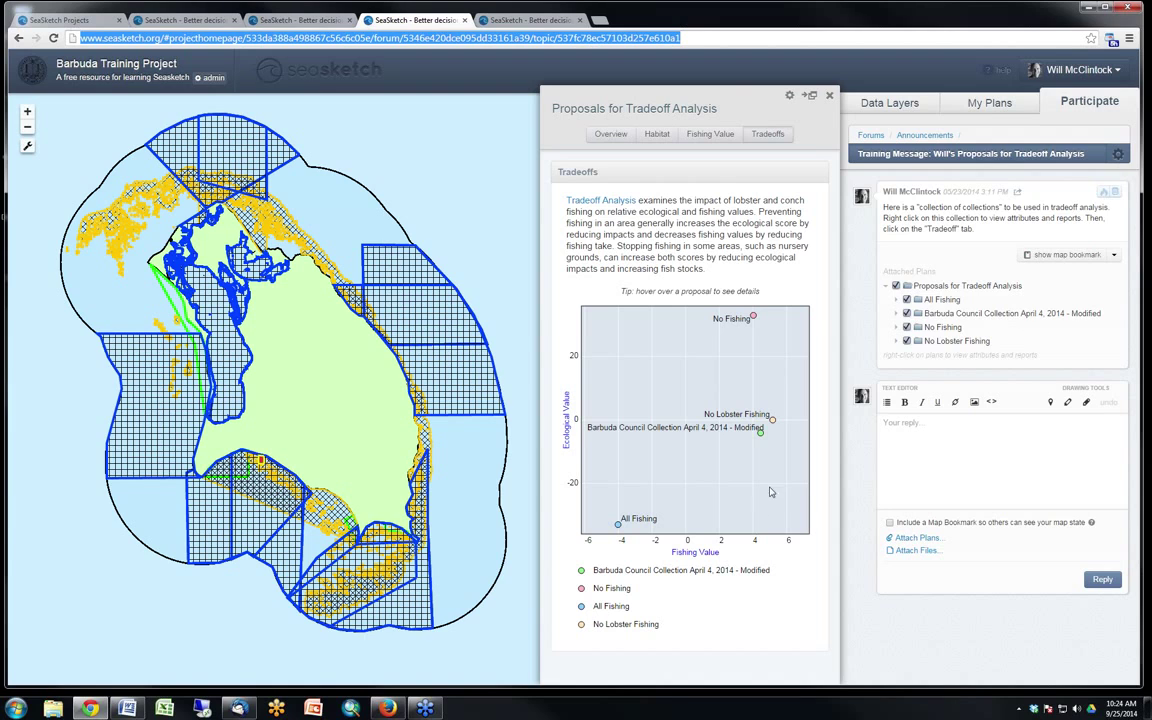
mouse_move(753, 320)
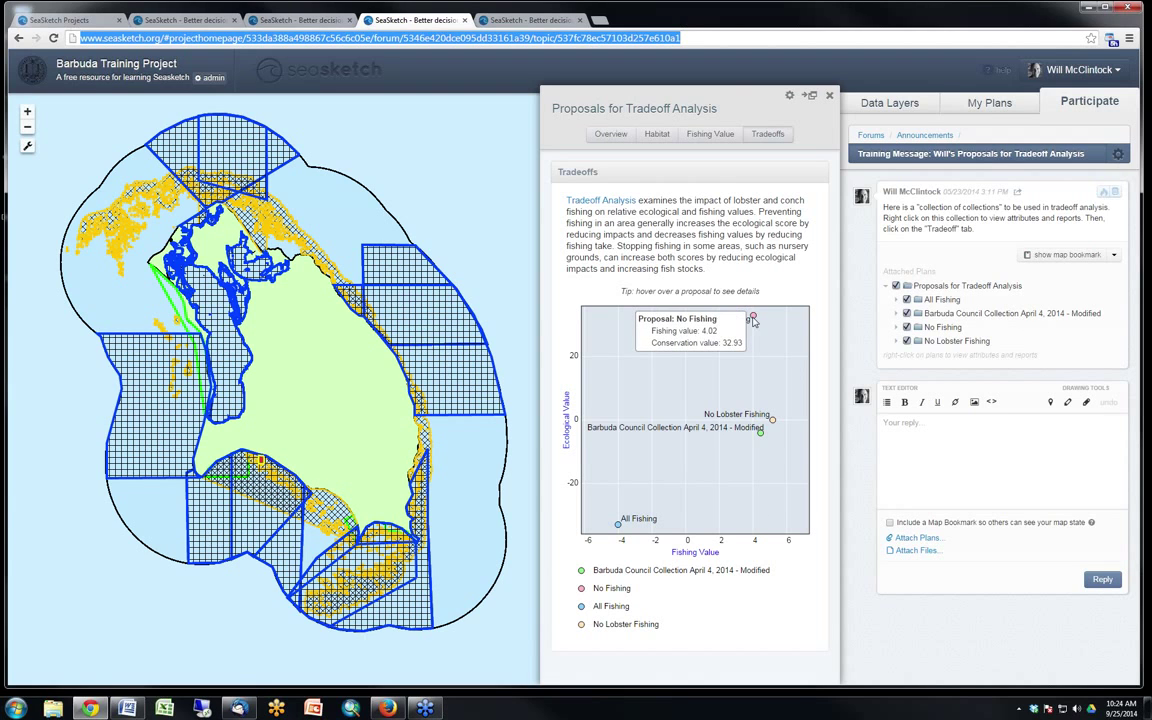
mouse_move(760, 431)
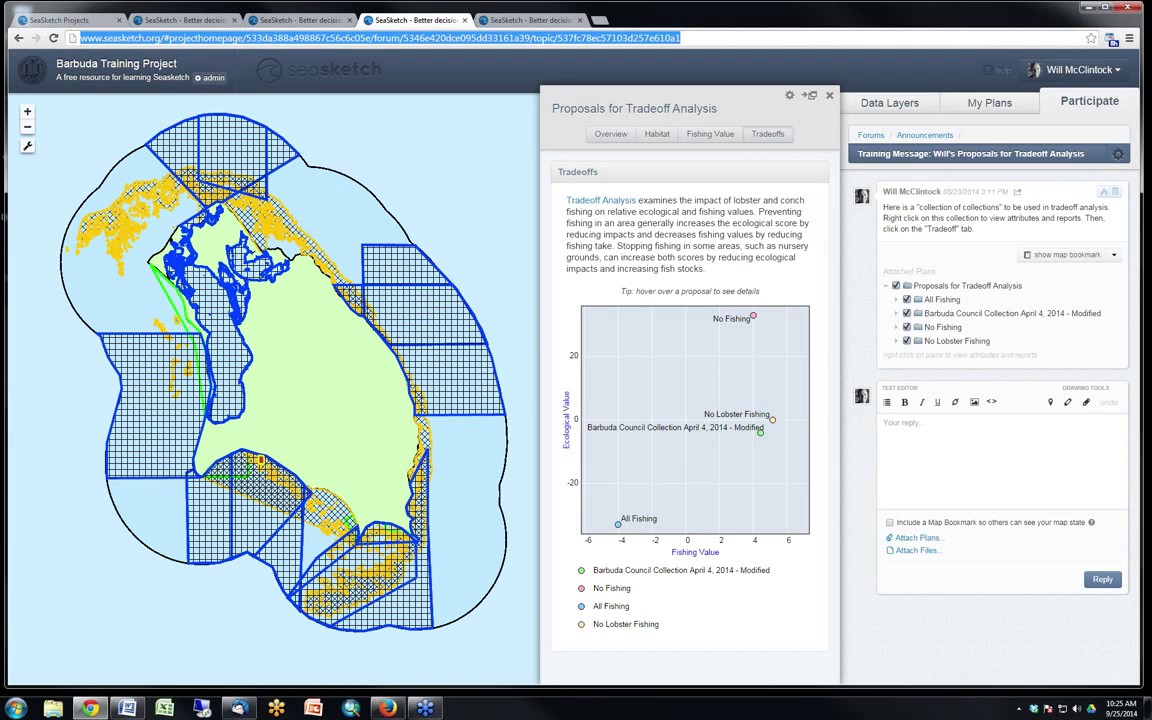
left_click_drag(708, 269, 518, 184)
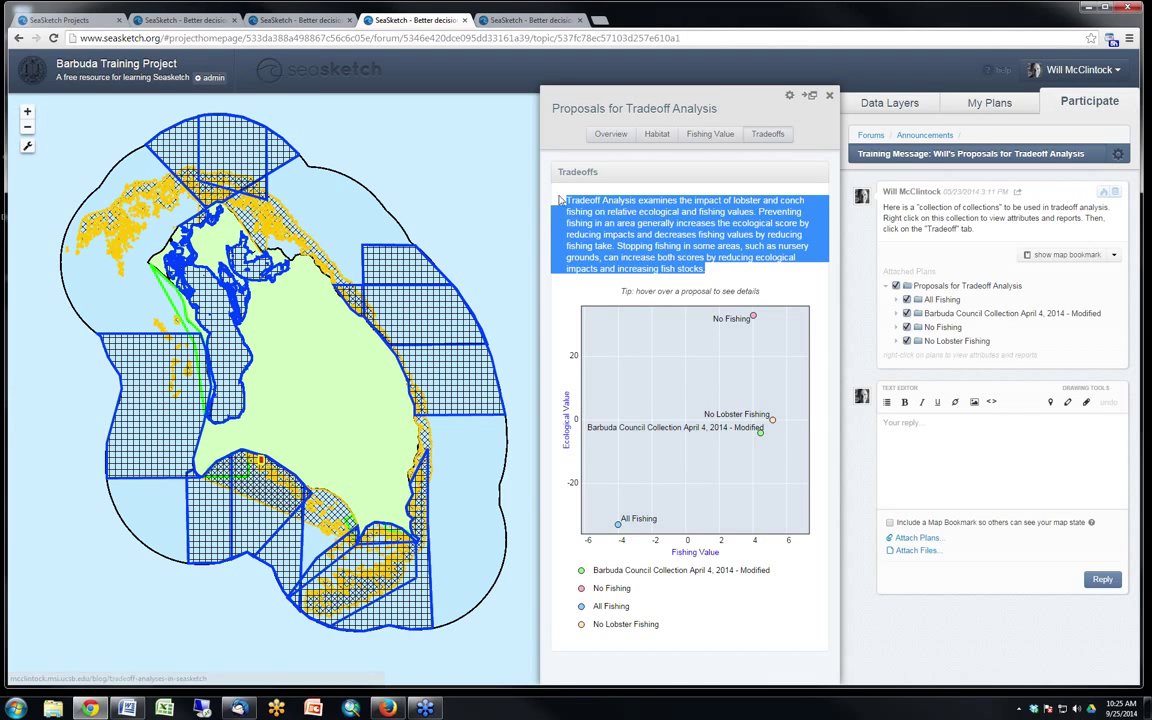
left_click(518, 184)
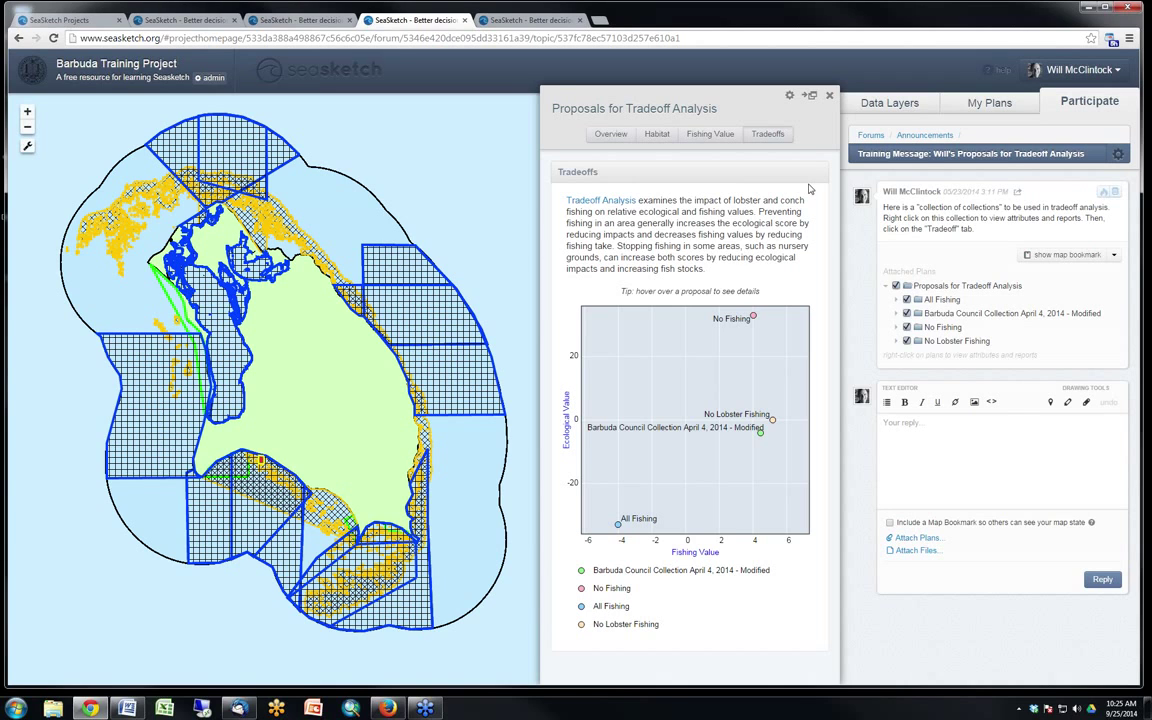
Glance at the Sanctuary Nomination project, return to the MaPP Marine Planning Portal, and close the Haida Gwaii Zones report
left_click(538, 22)
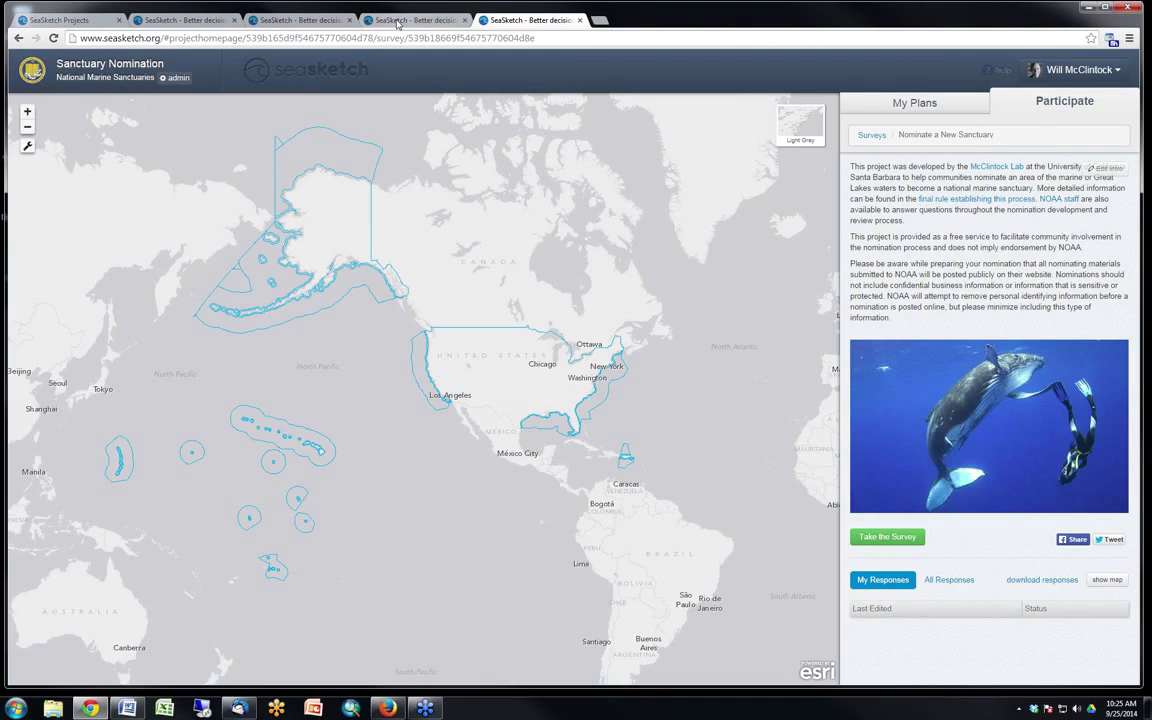
left_click(366, 21)
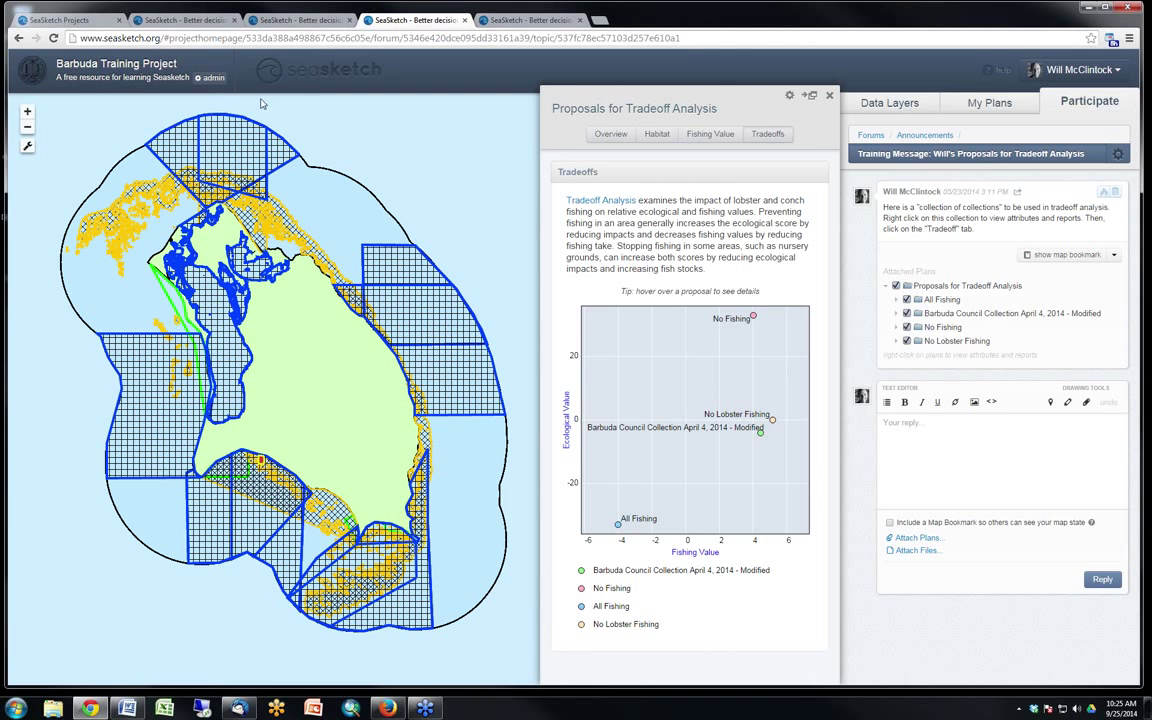
left_click(295, 22)
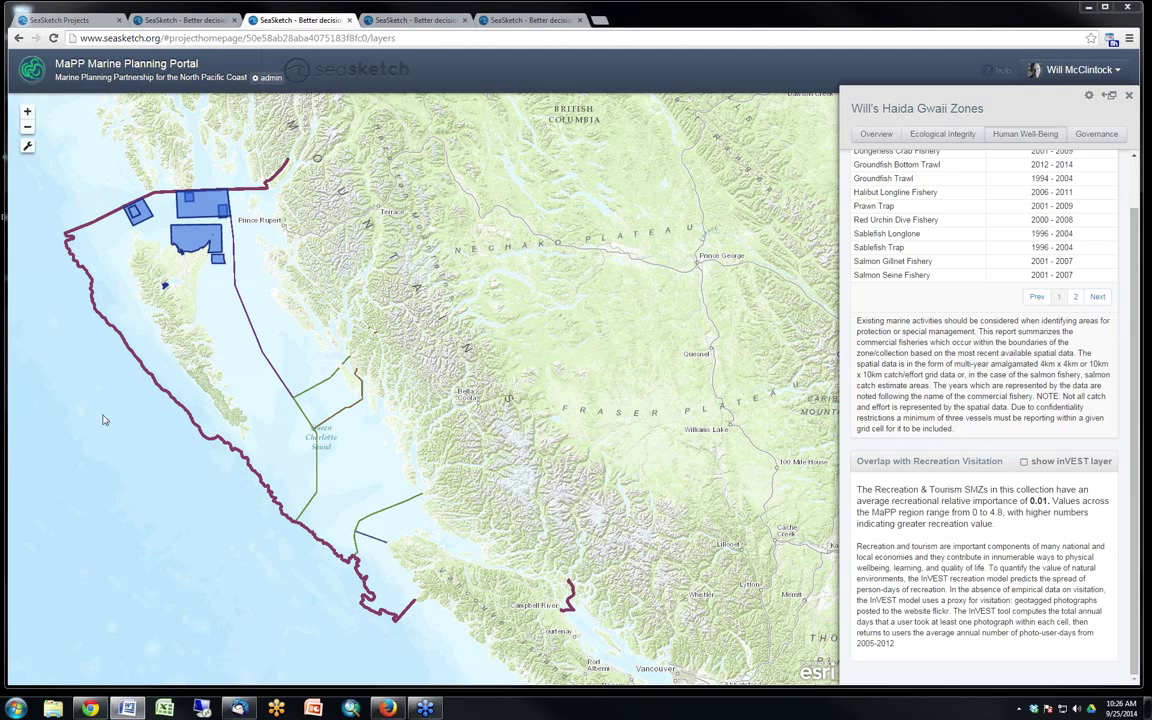
left_click(1130, 95)
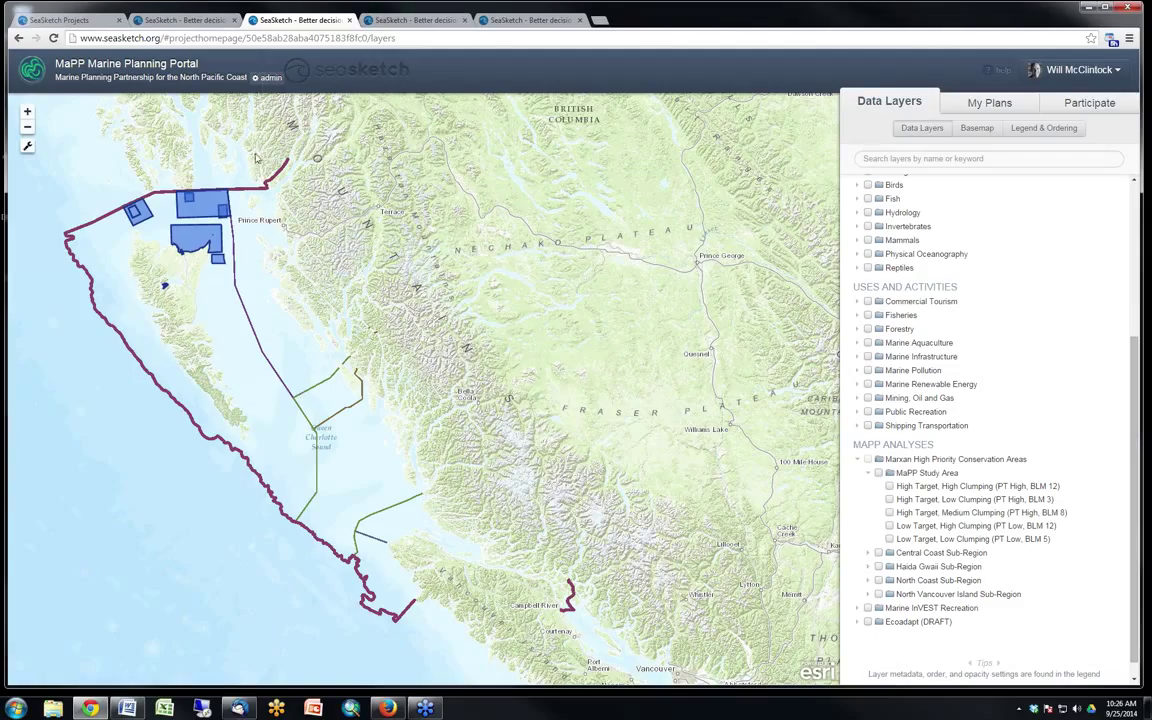
Browse the users and groups in MaPP's project dashboard, listing the members of the CC FN Comm Coord and CC MPAC groups
left_click(271, 78)
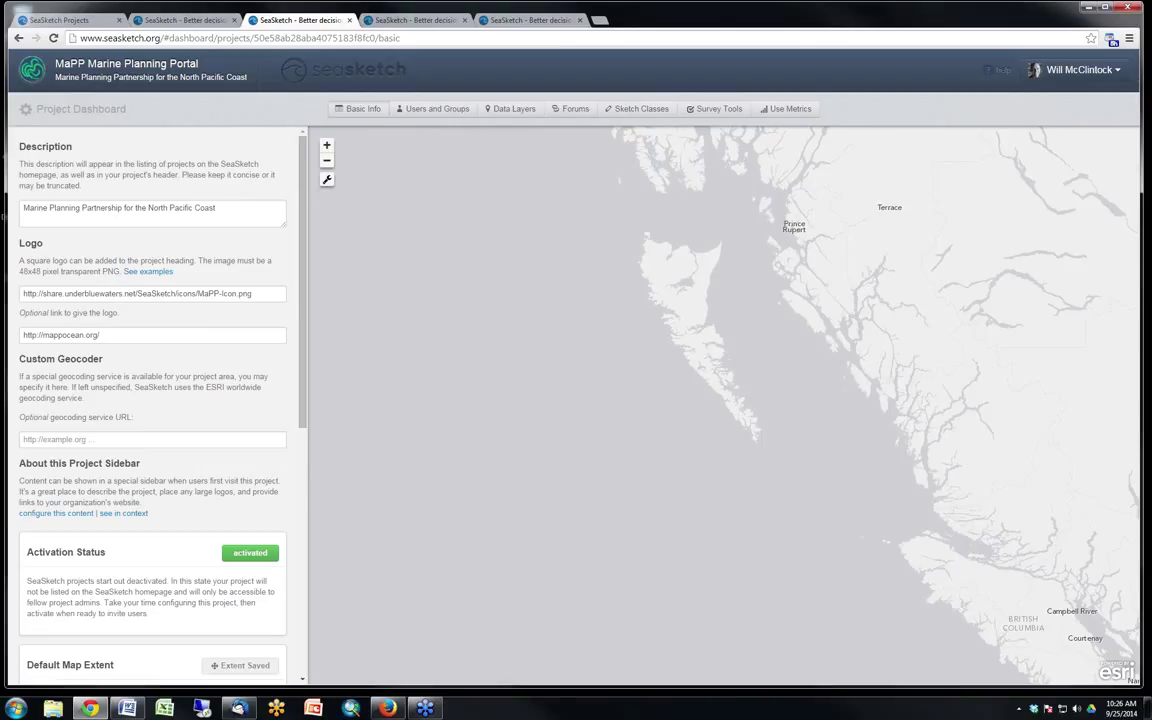
left_click(437, 112)
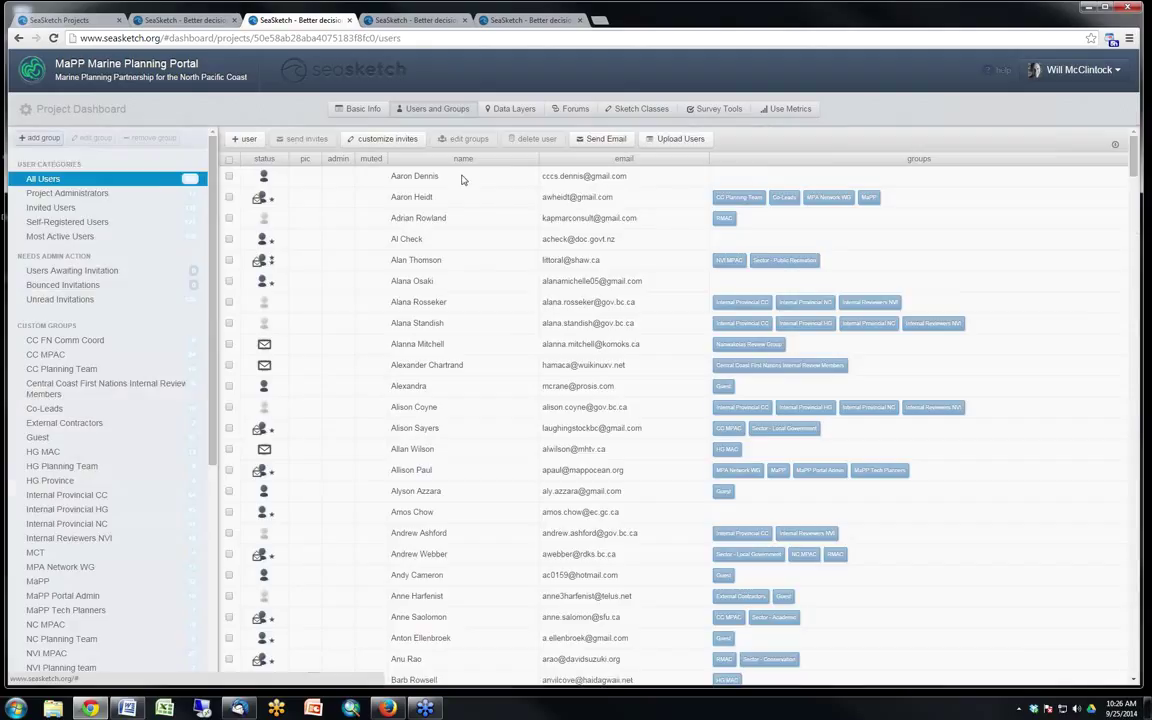
scroll(90, 228, "down", 3)
scroll(90, 228, "up", 3)
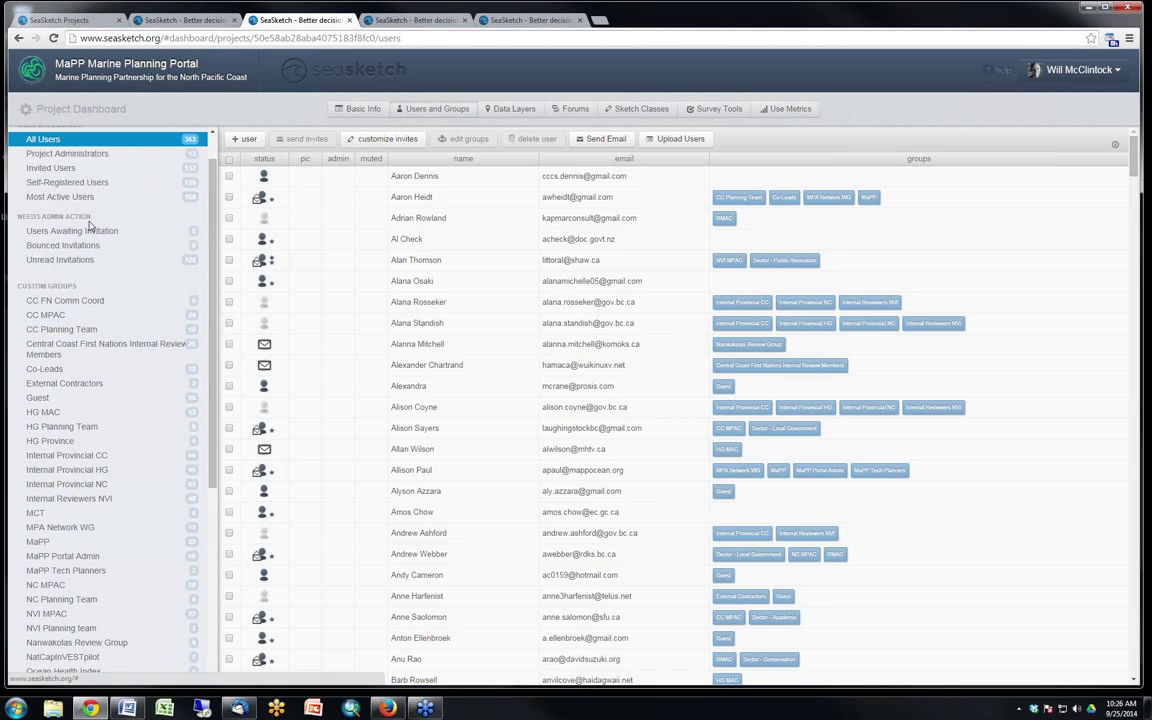
scroll(90, 260, "down", 1)
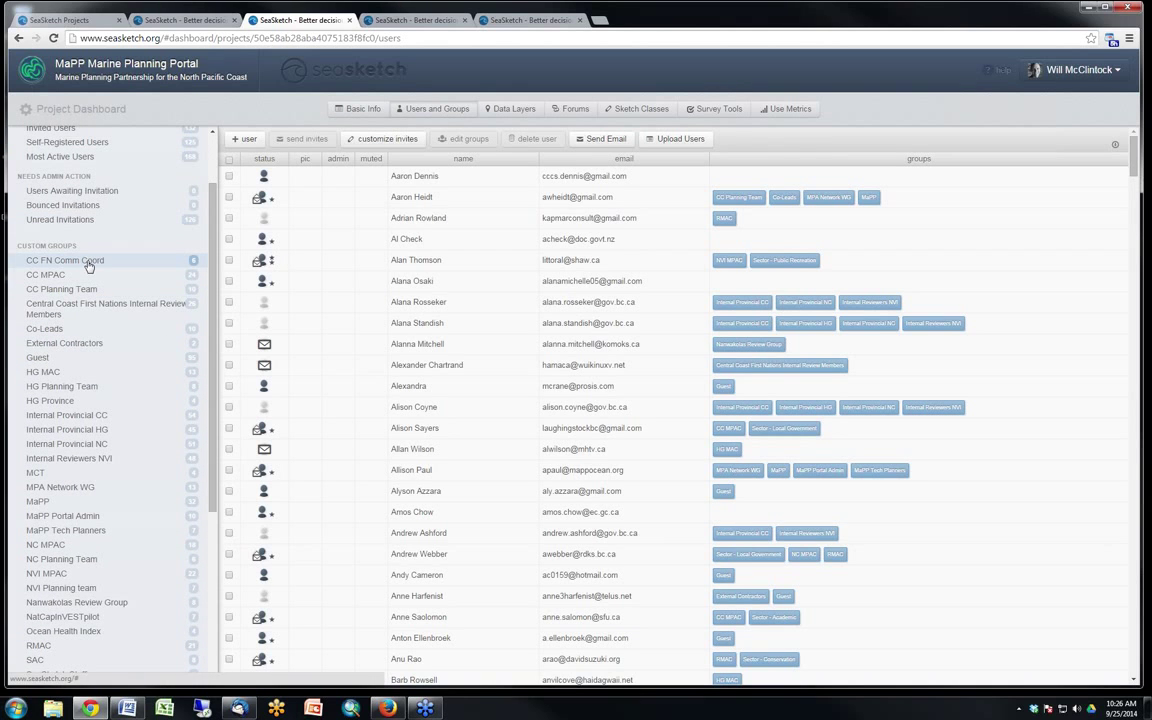
left_click(89, 262)
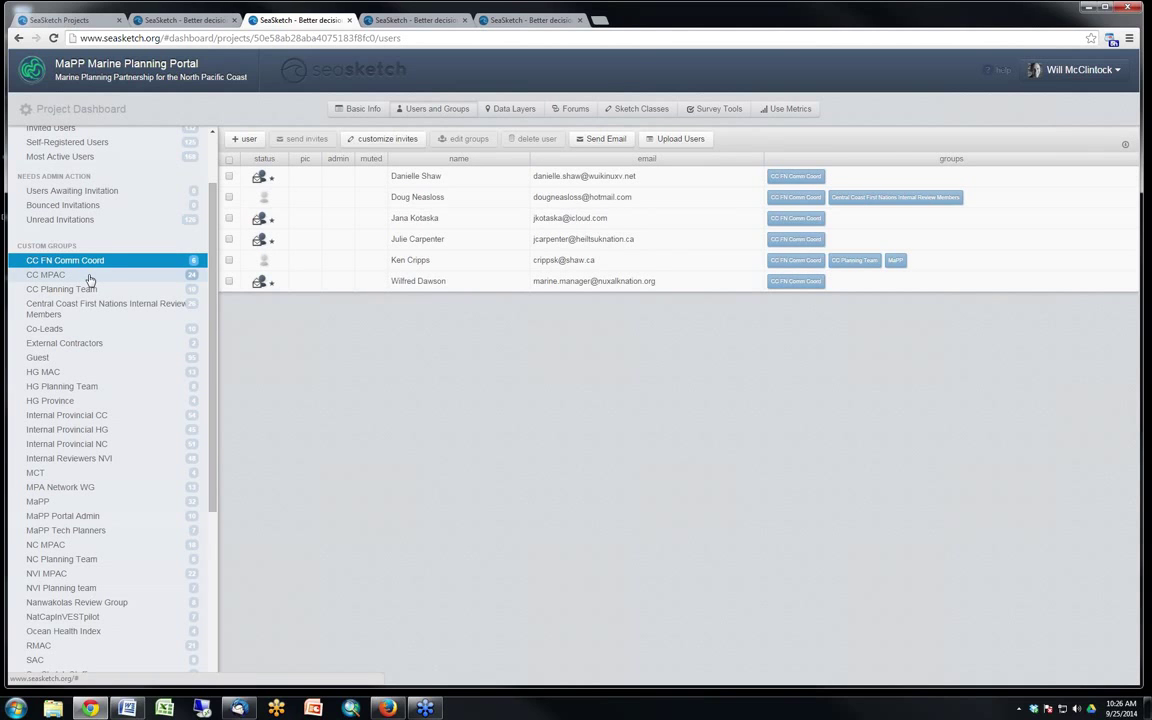
left_click(90, 276)
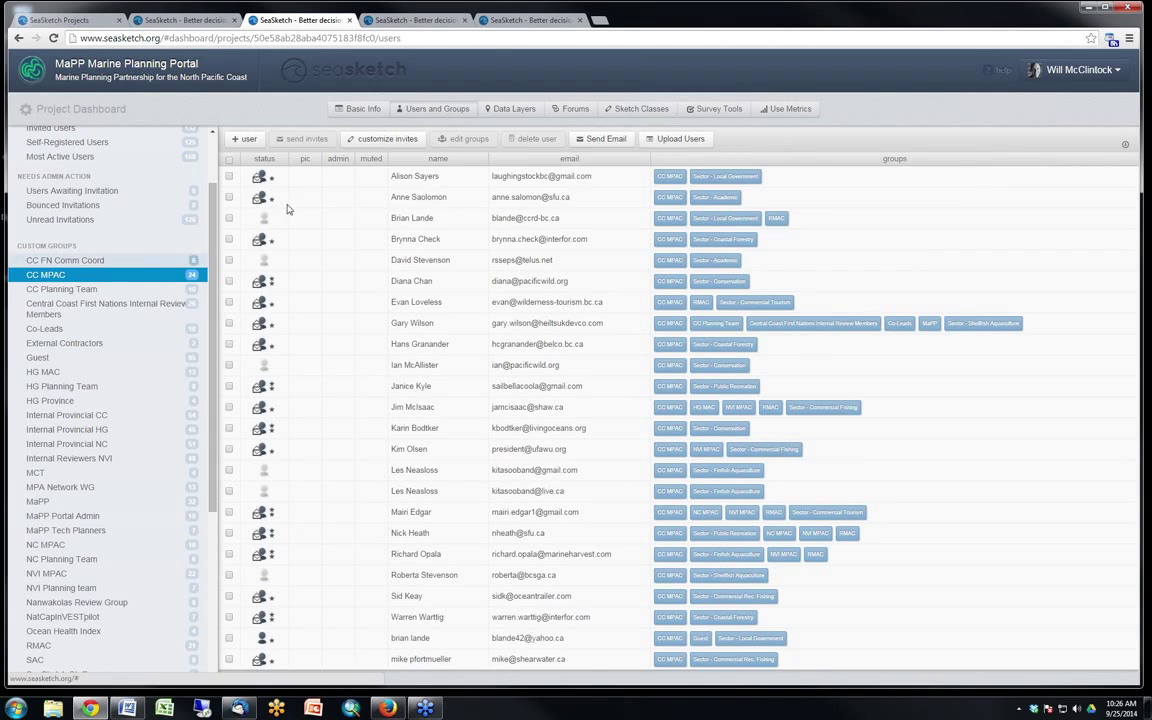
Look through the basemap options, forum summary, sketch classes and surveys in MaPP's project dashboard
left_click(514, 108)
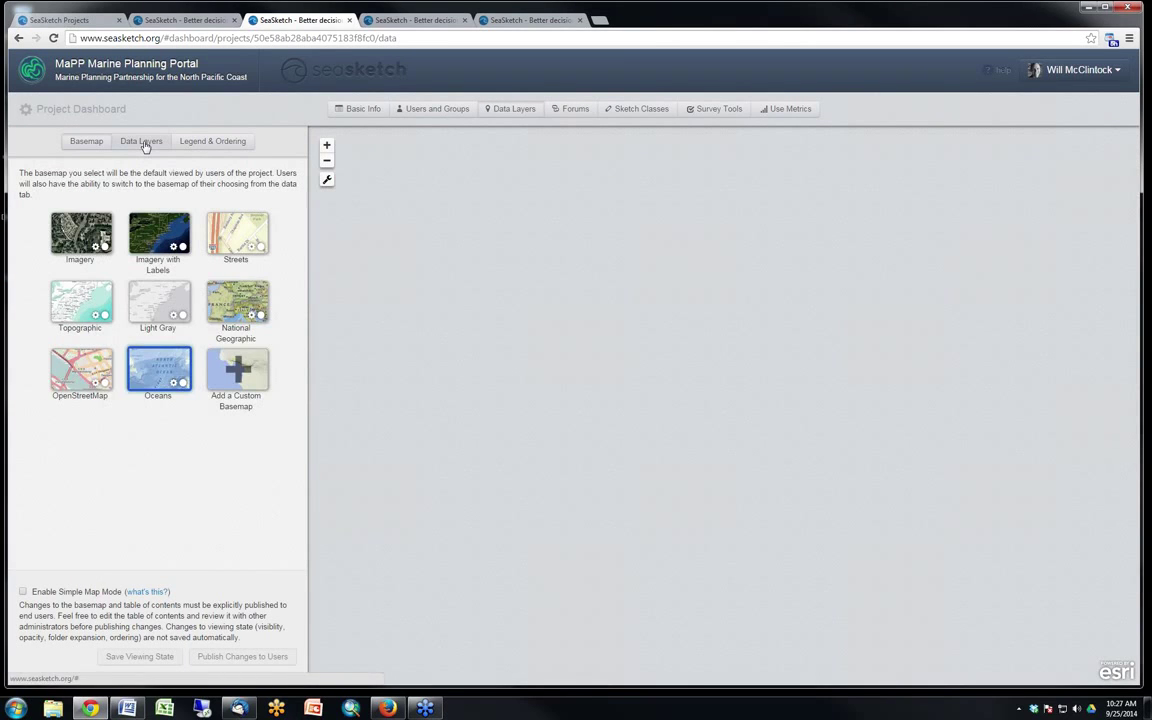
left_click(578, 111)
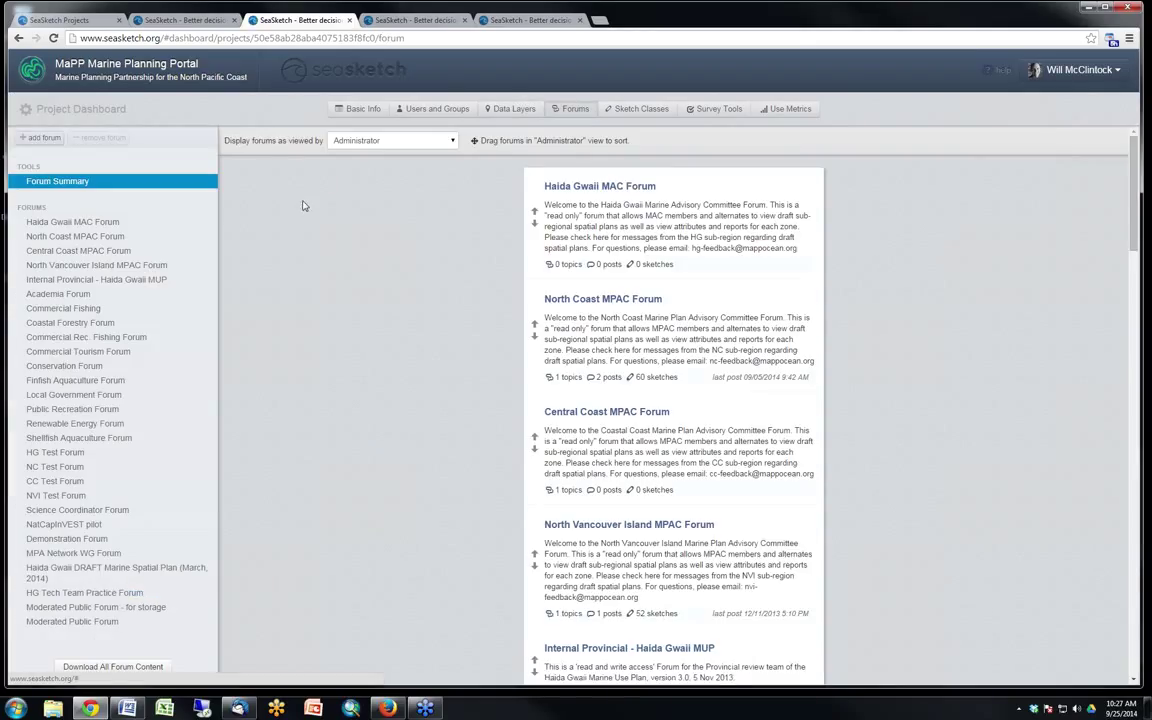
left_click(650, 109)
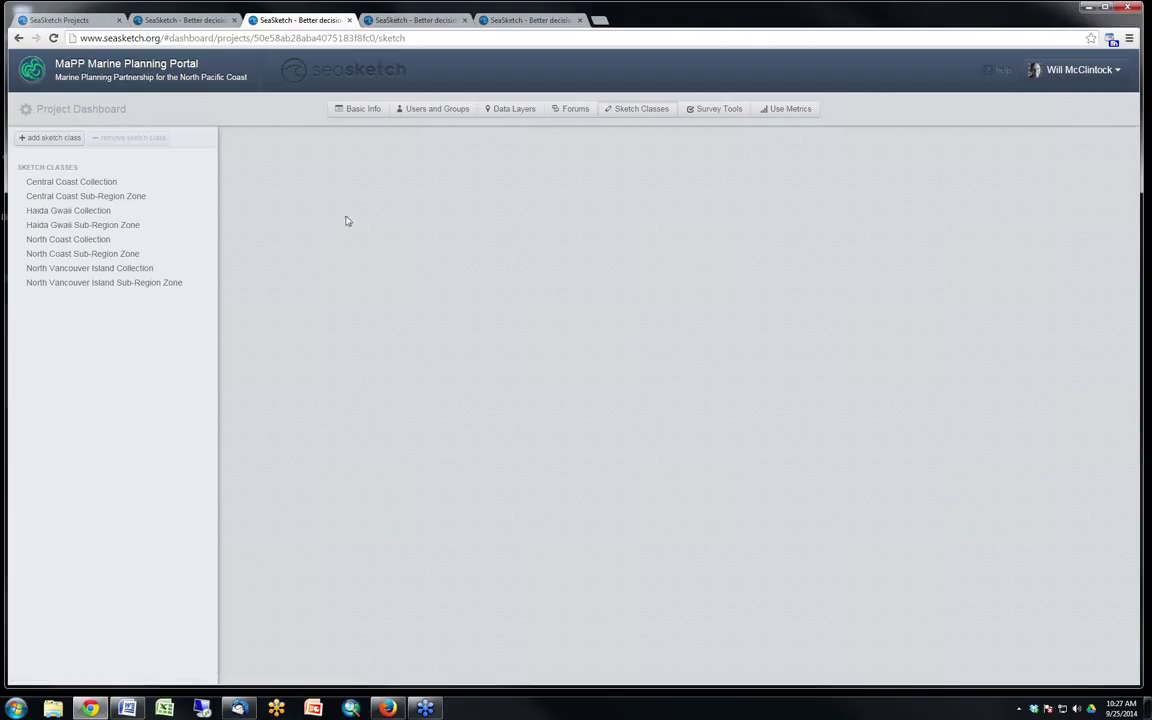
left_click(709, 110)
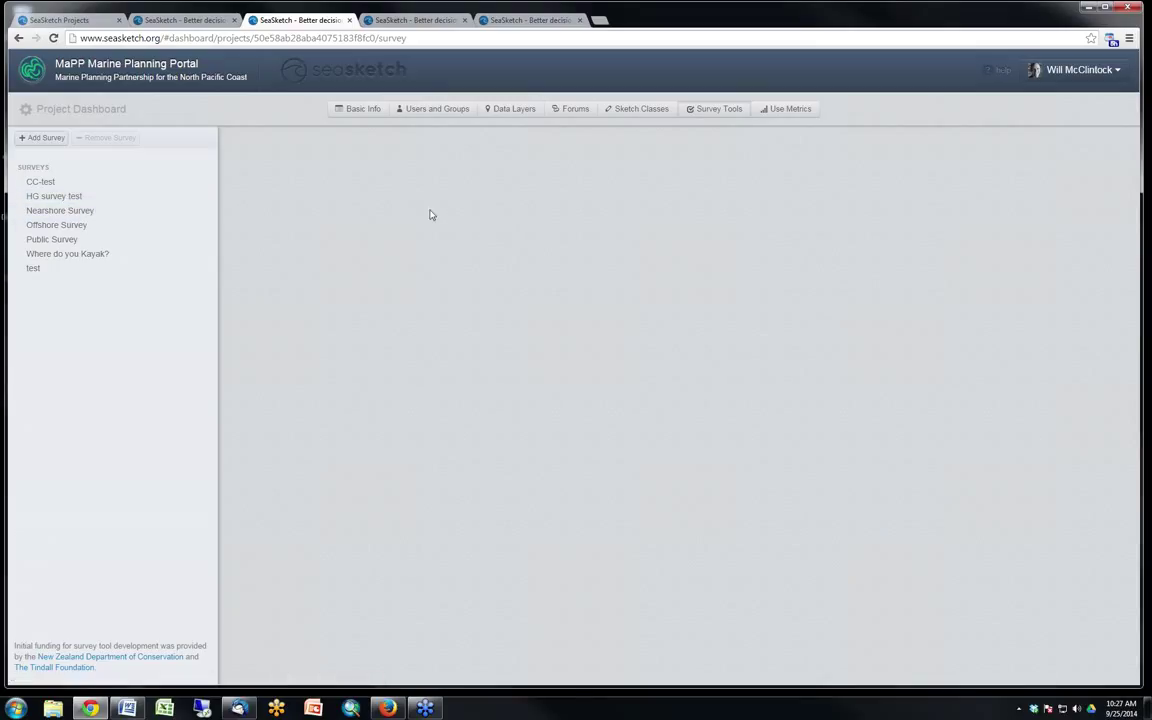
Run MaPP's use metrics report for September 1, 2014 through September 24, 2014
left_click(781, 112)
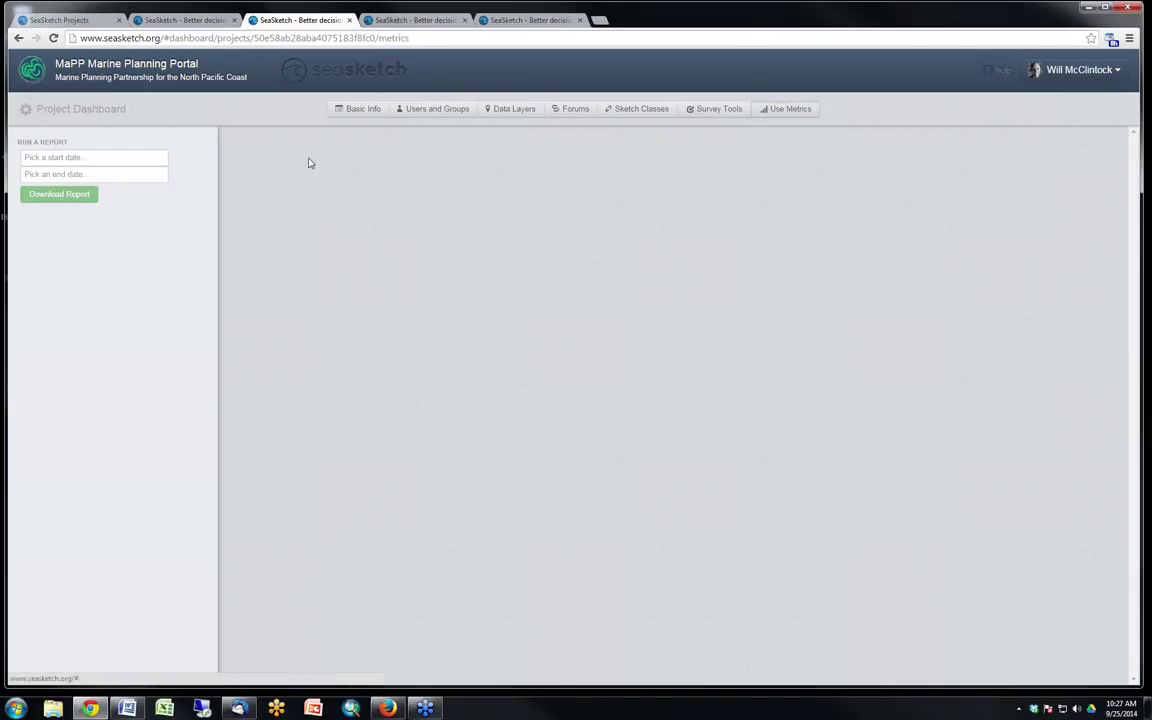
left_click(110, 158)
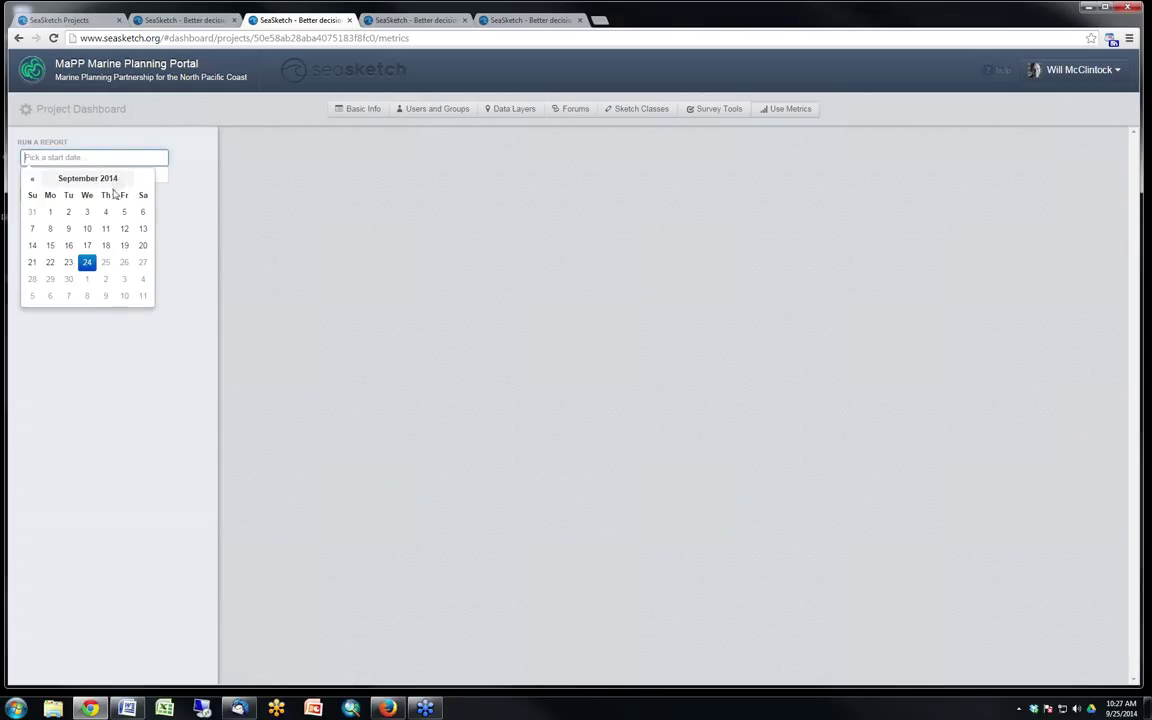
left_click(50, 213)
left_click(108, 174)
left_click(86, 281)
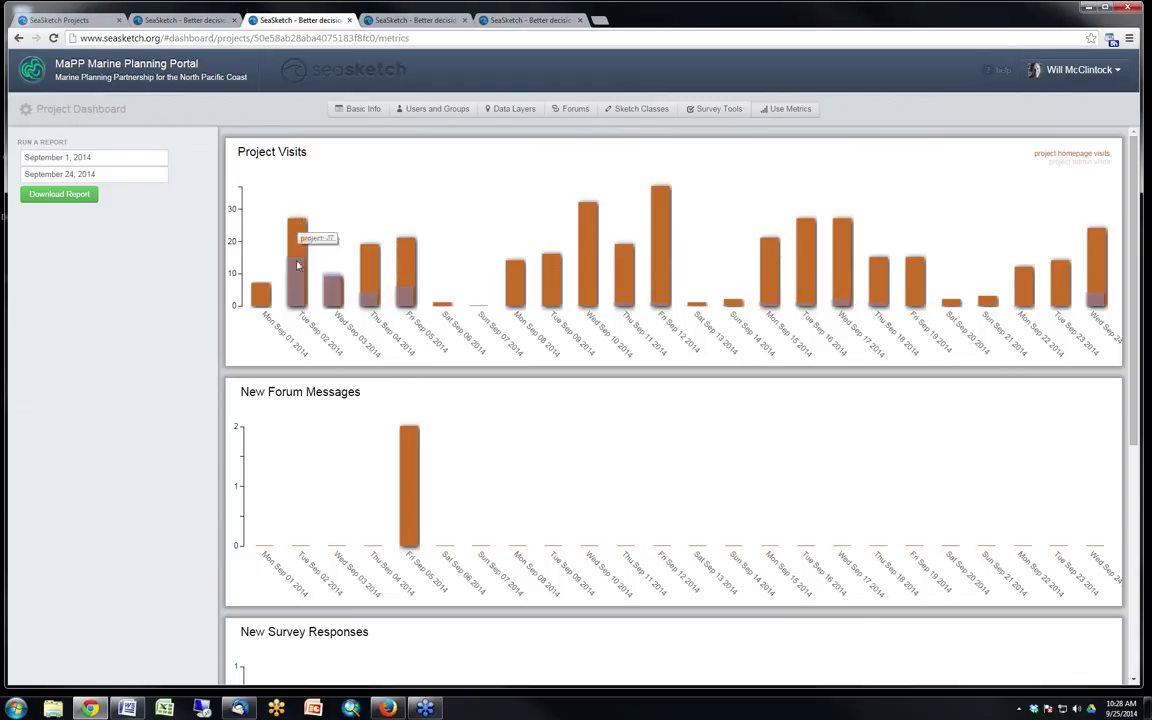
Examine the report's charts of project visits, new forum messages, new survey responses and new user signups
mouse_move(291, 262)
scroll(465, 499, "down", 2)
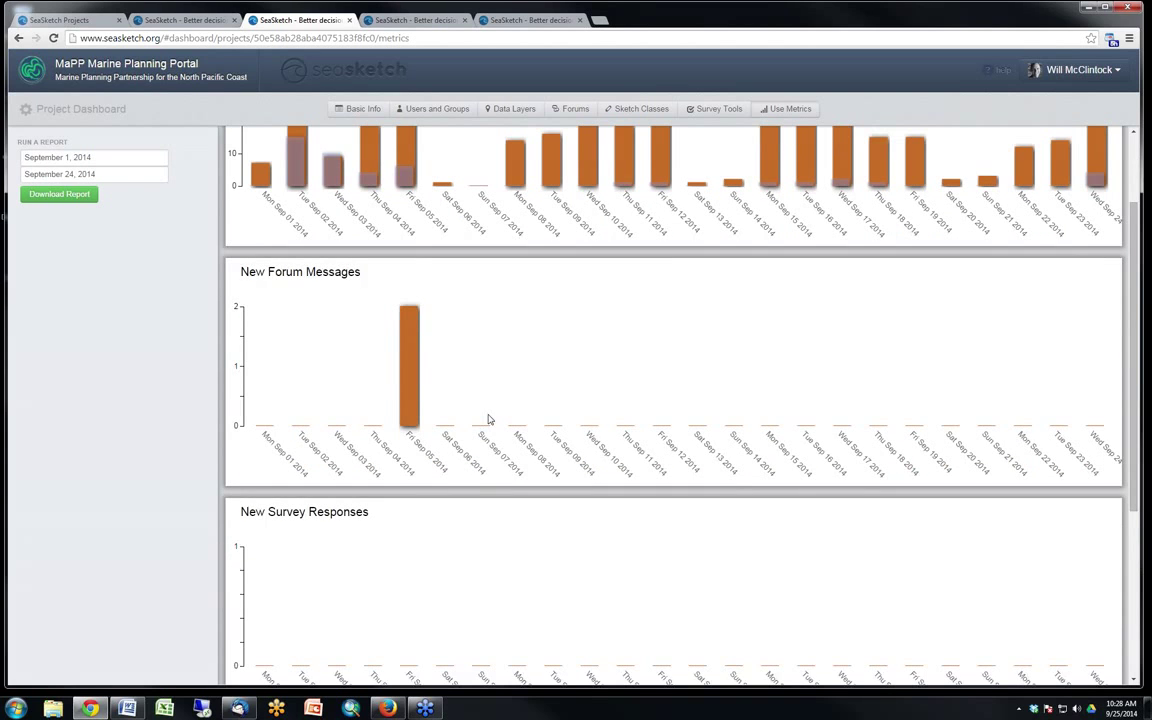
scroll(500, 430, "down", 1)
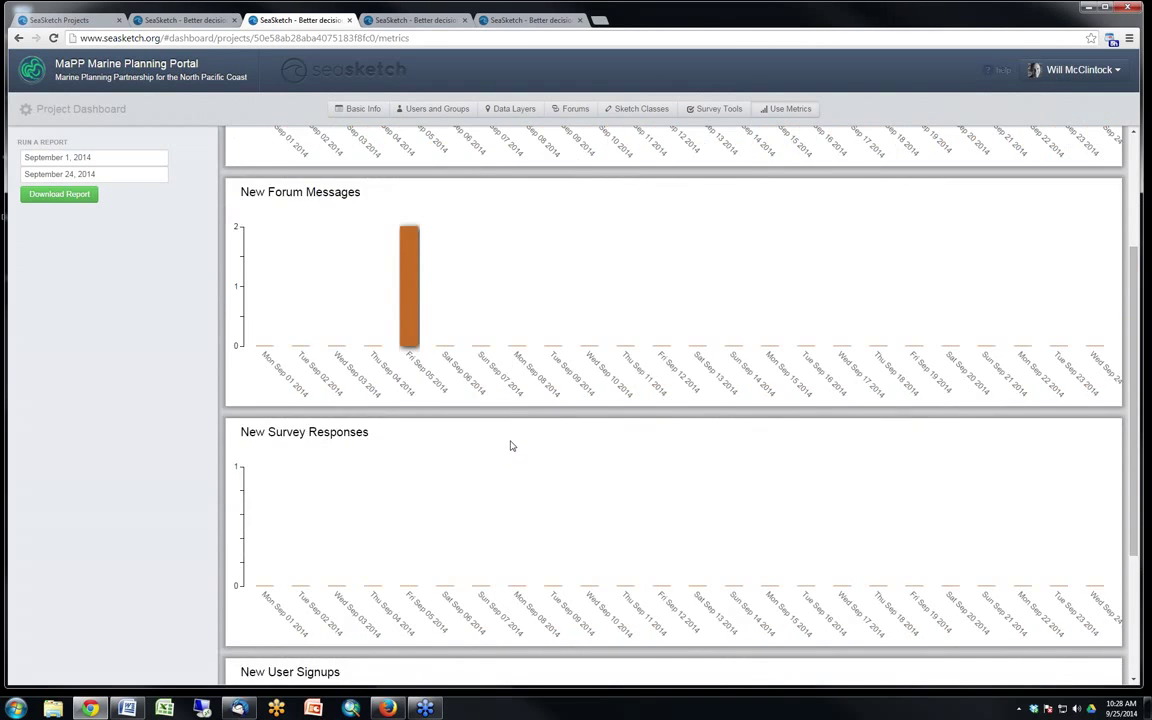
scroll(510, 445, "down", 3)
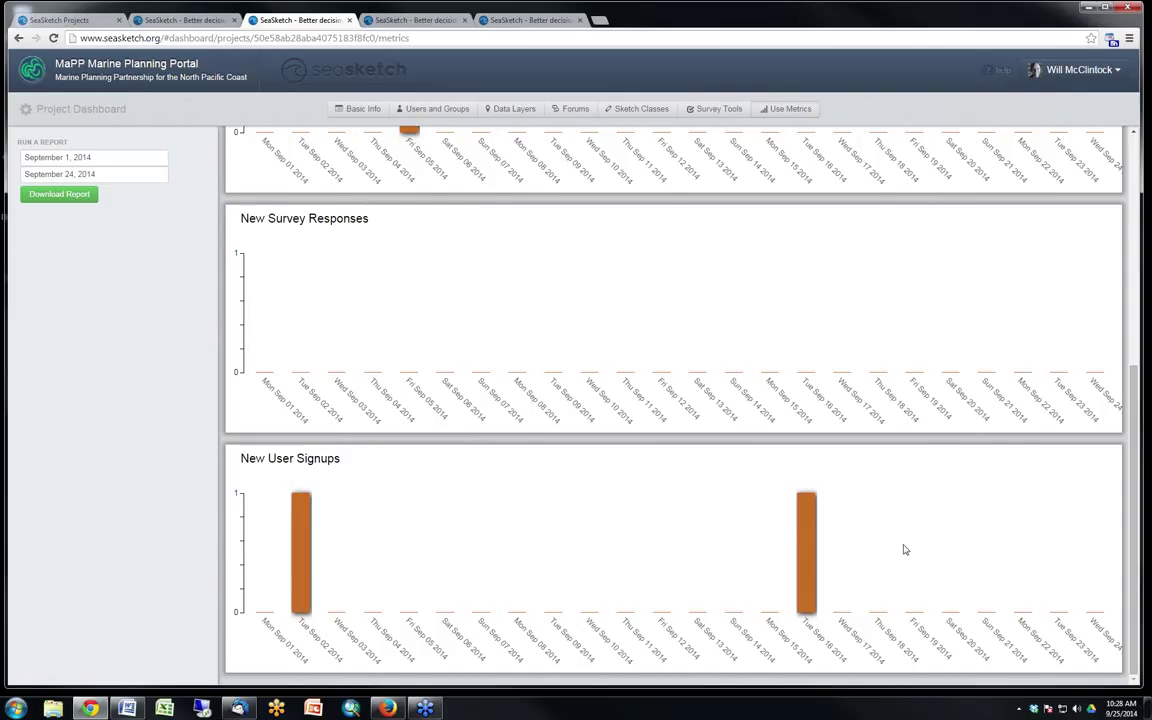
scroll(895, 535, "up", 3)
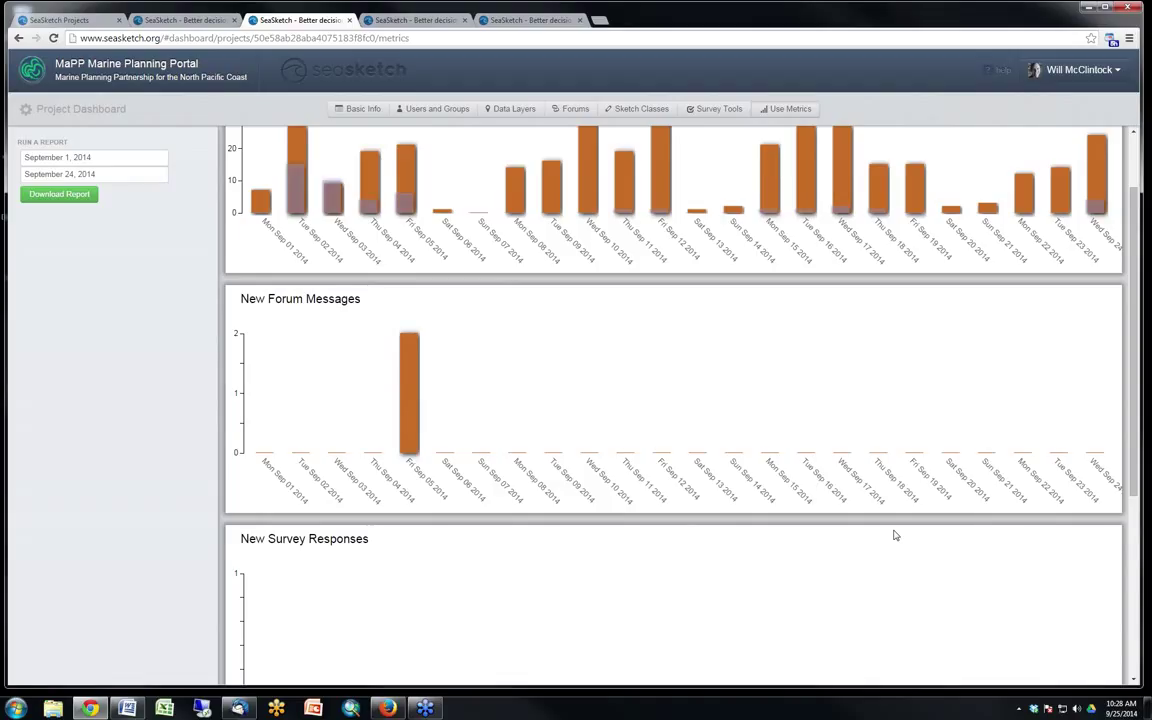
scroll(895, 535, "up", 1)
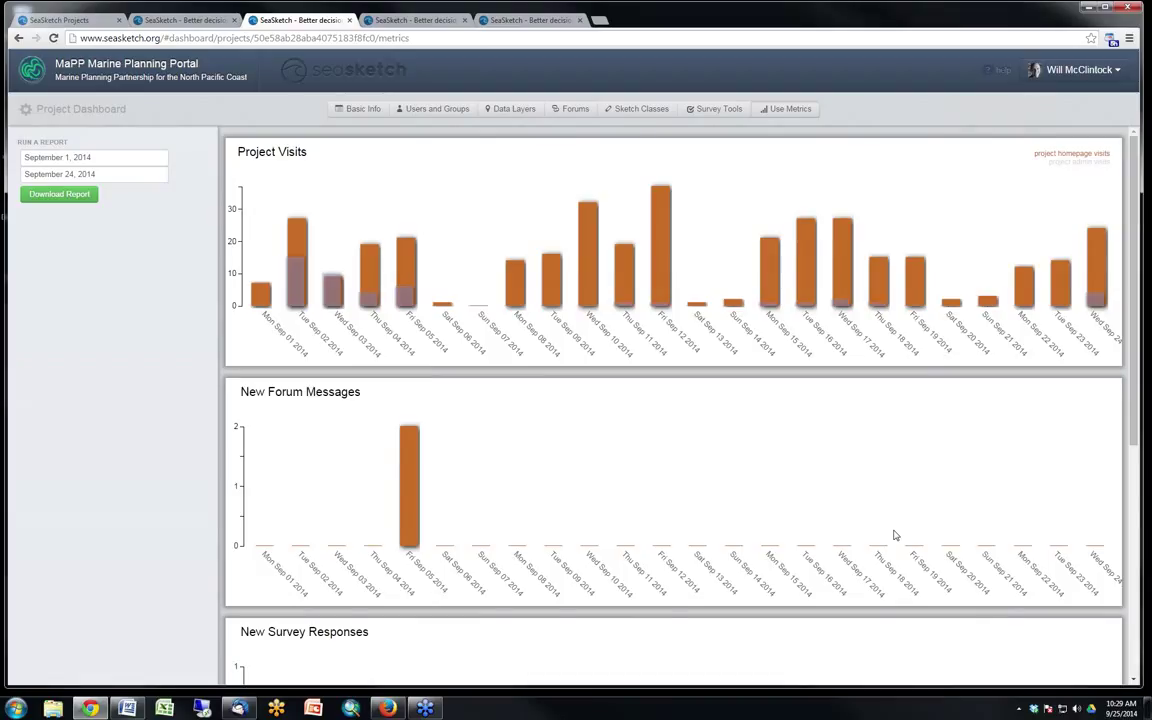
scroll(867, 516, "down", 1)
scroll(869, 516, "up", 1)
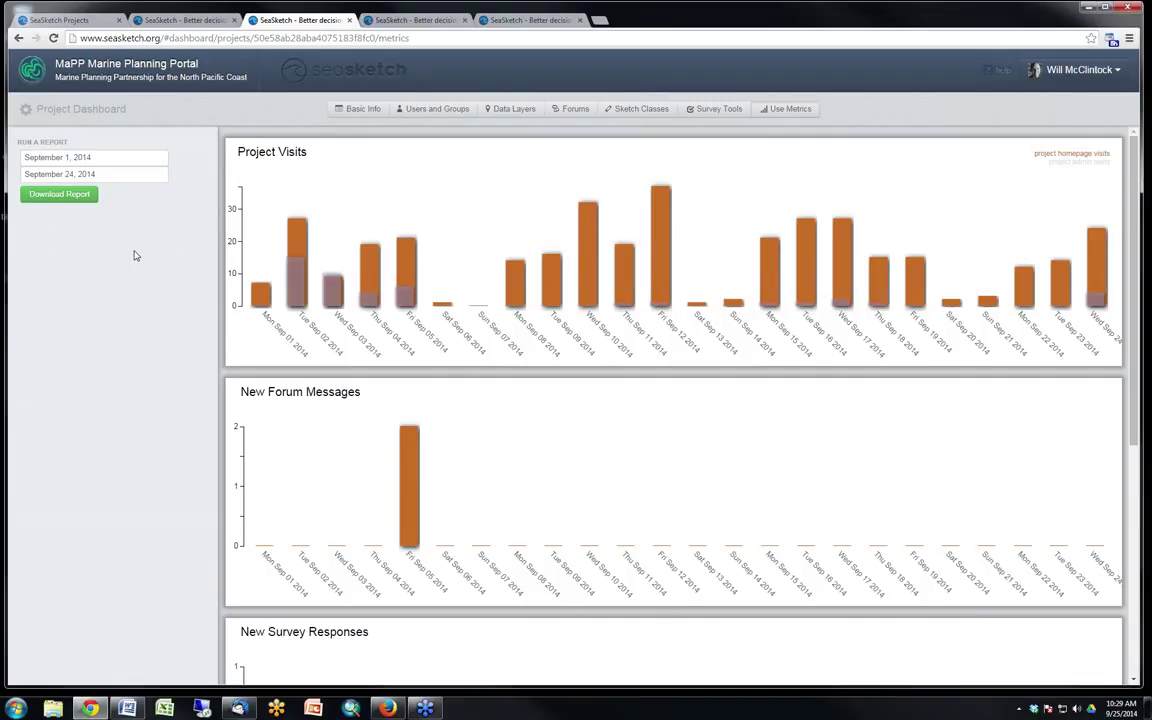
Try to download the metrics report, and reopen the forum summary to point out its full content download
left_click(70, 194)
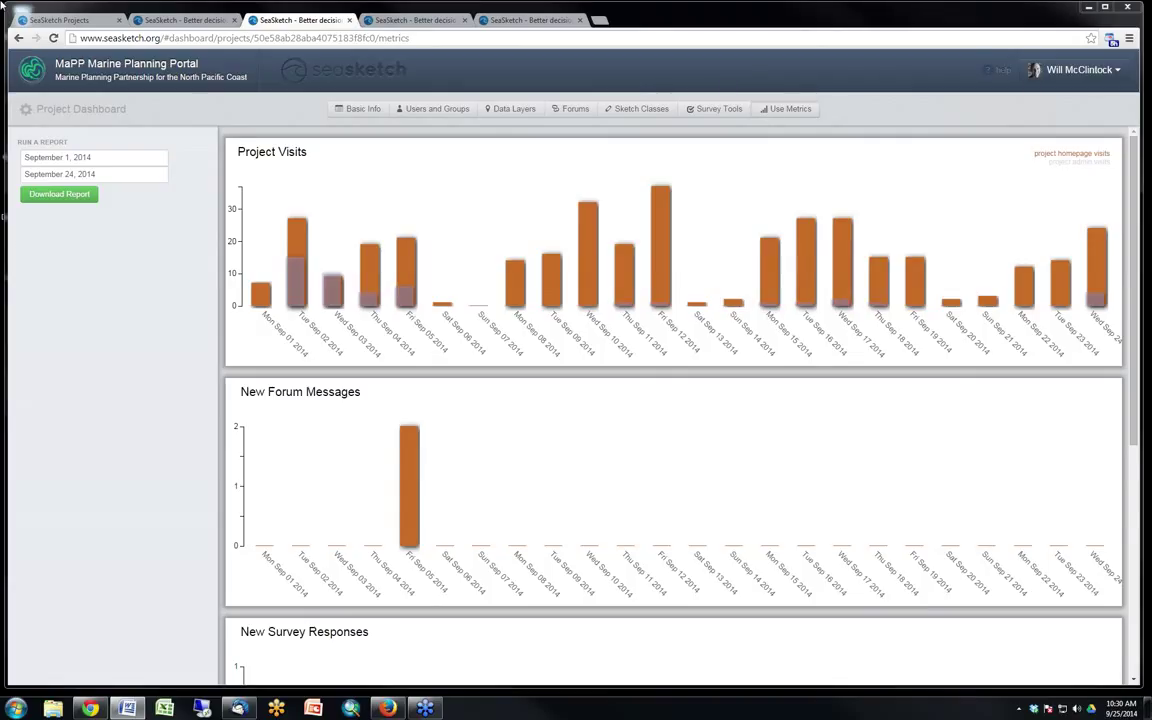
left_click(567, 110)
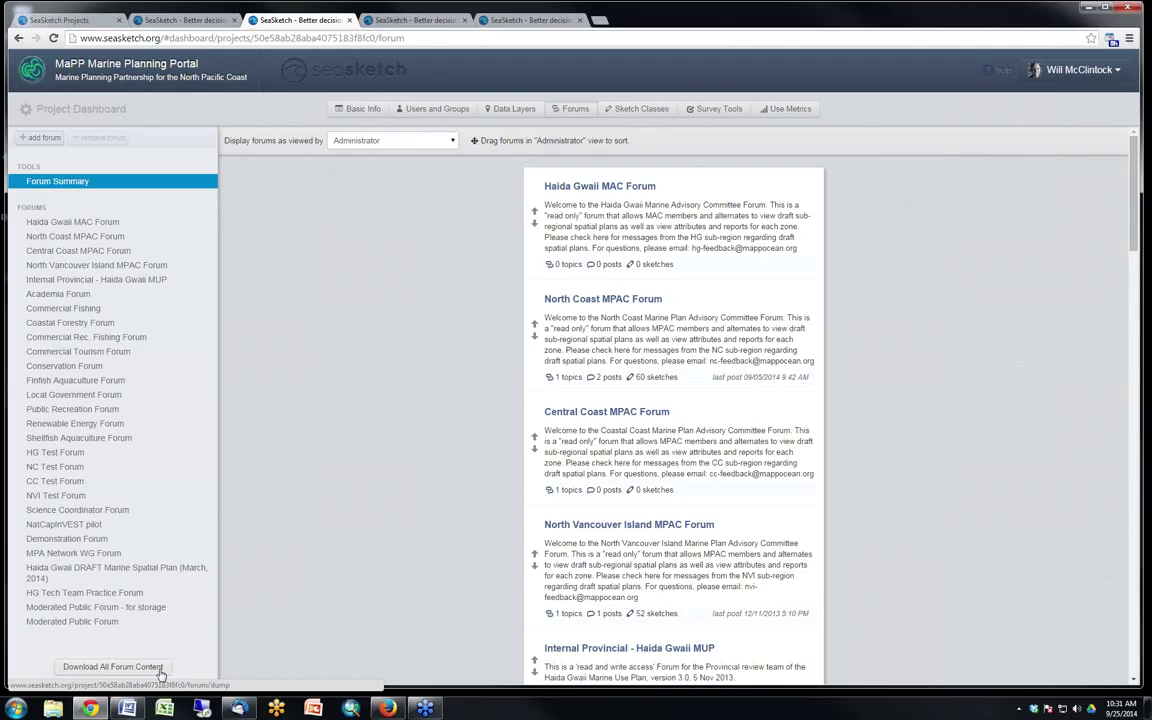
Glance at the Sanctuary Nomination project and open intake.seasketch.org in a new browser tab
left_click(563, 22)
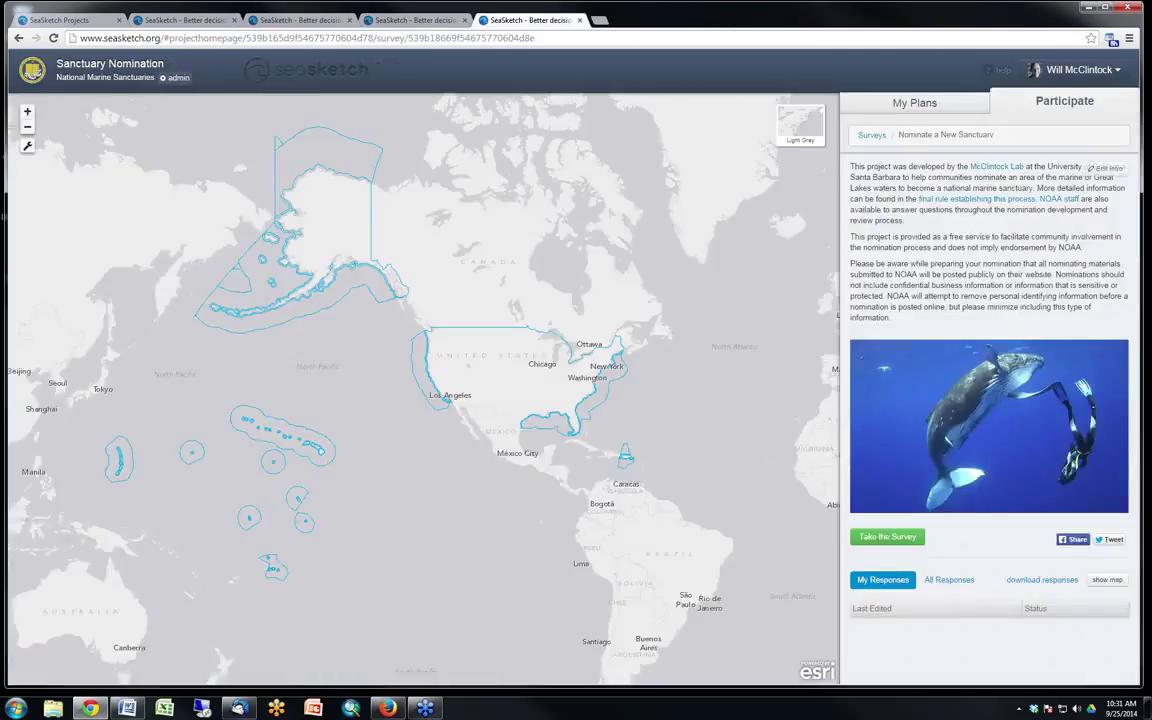
key("ctrl+t")
type("intake.seasketch.org")
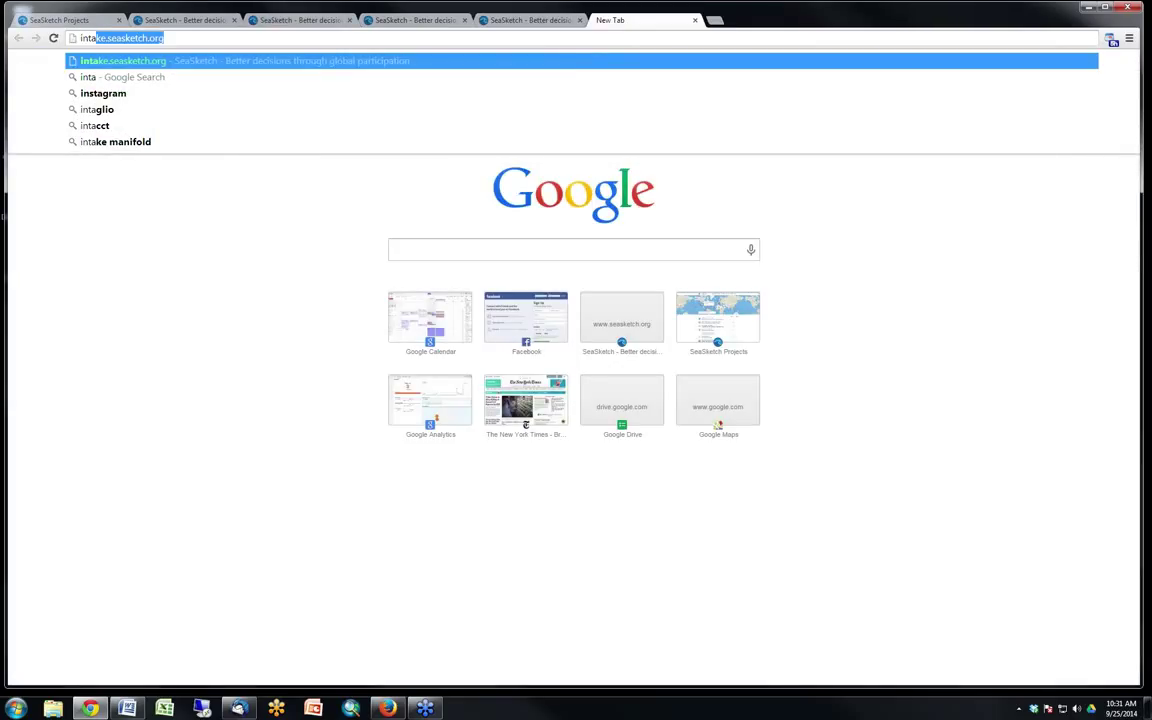
key("Right")
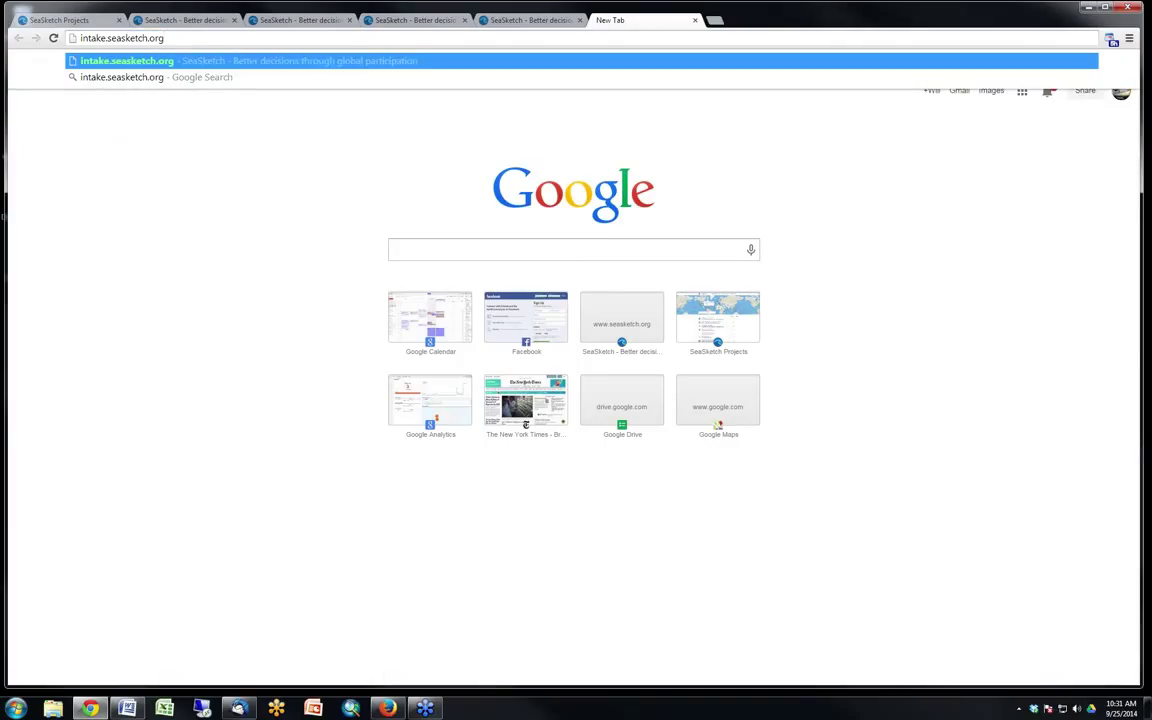
key("Return")
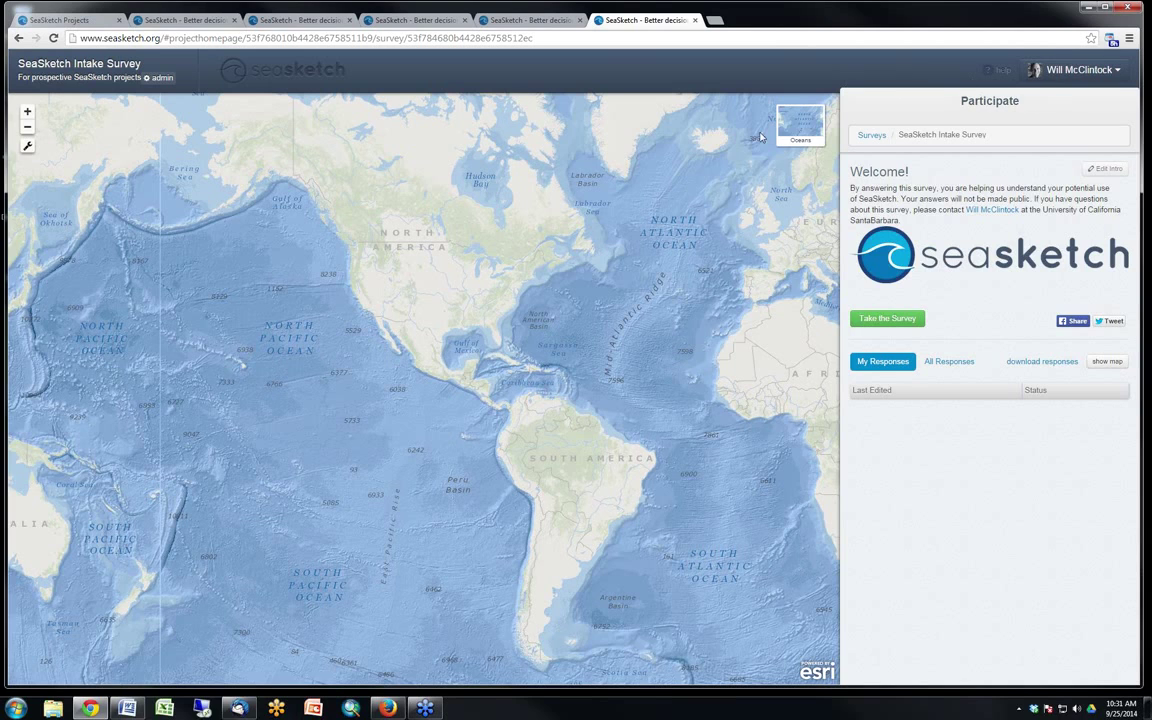
Try the OpenStreetMap basemap on the intake survey map and settle on the Streets basemap
mouse_move(816, 128)
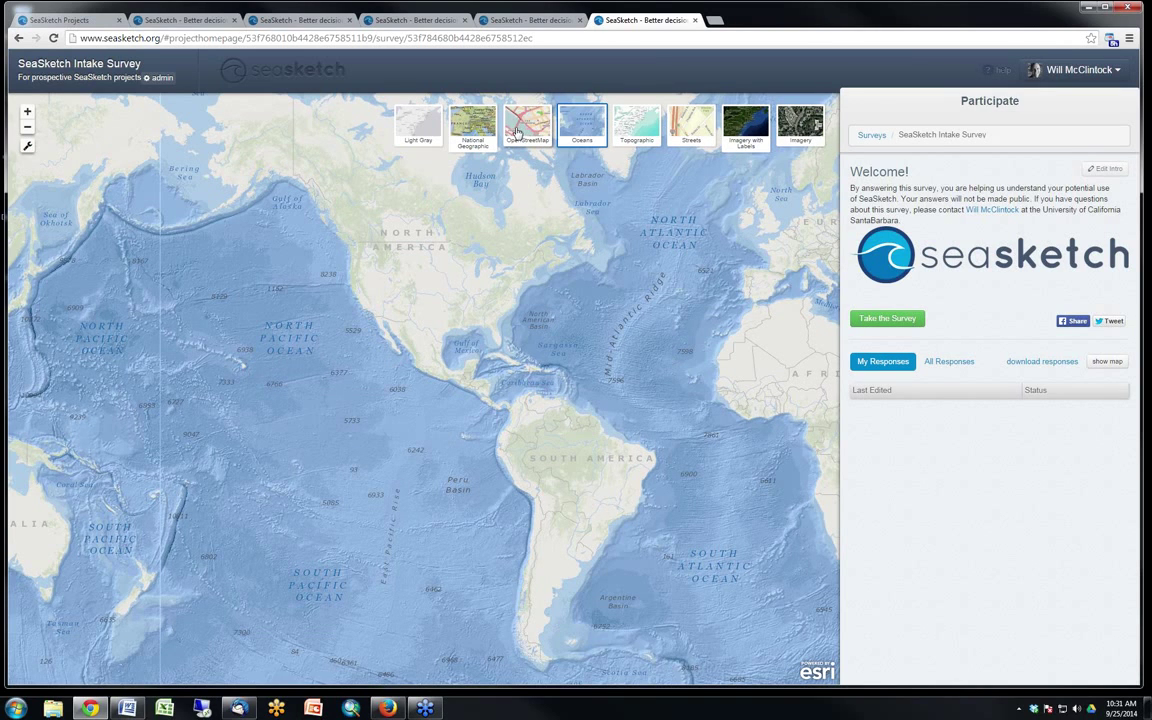
left_click(520, 126)
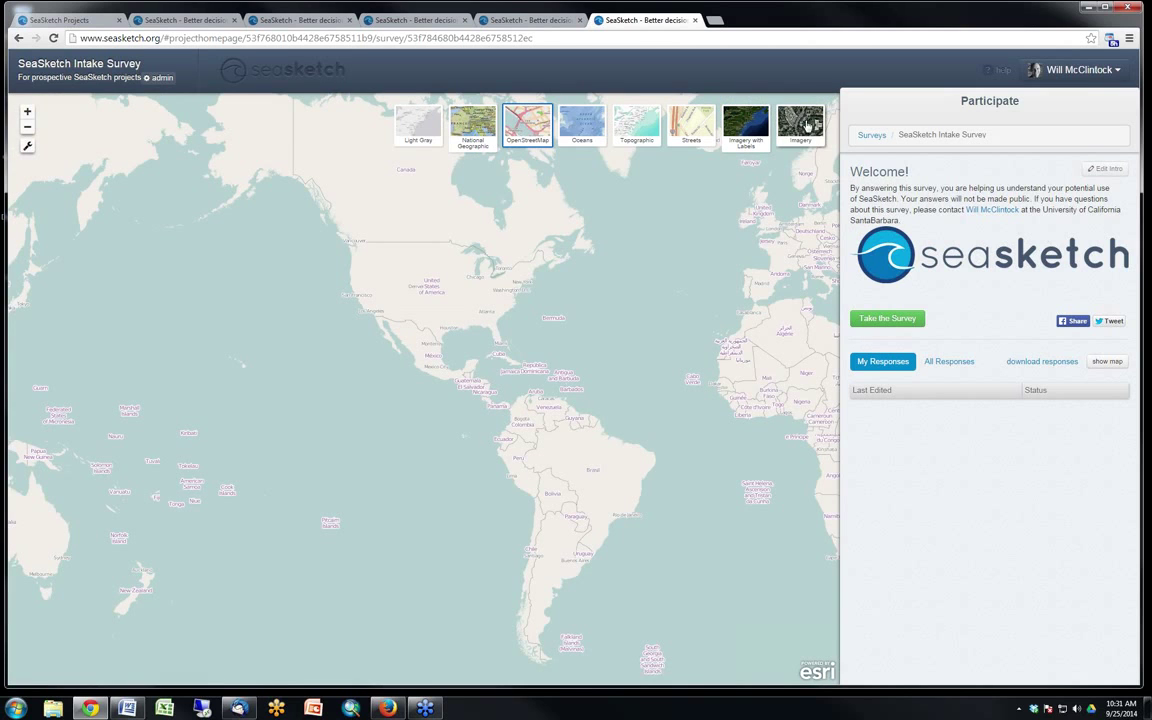
left_click(691, 124)
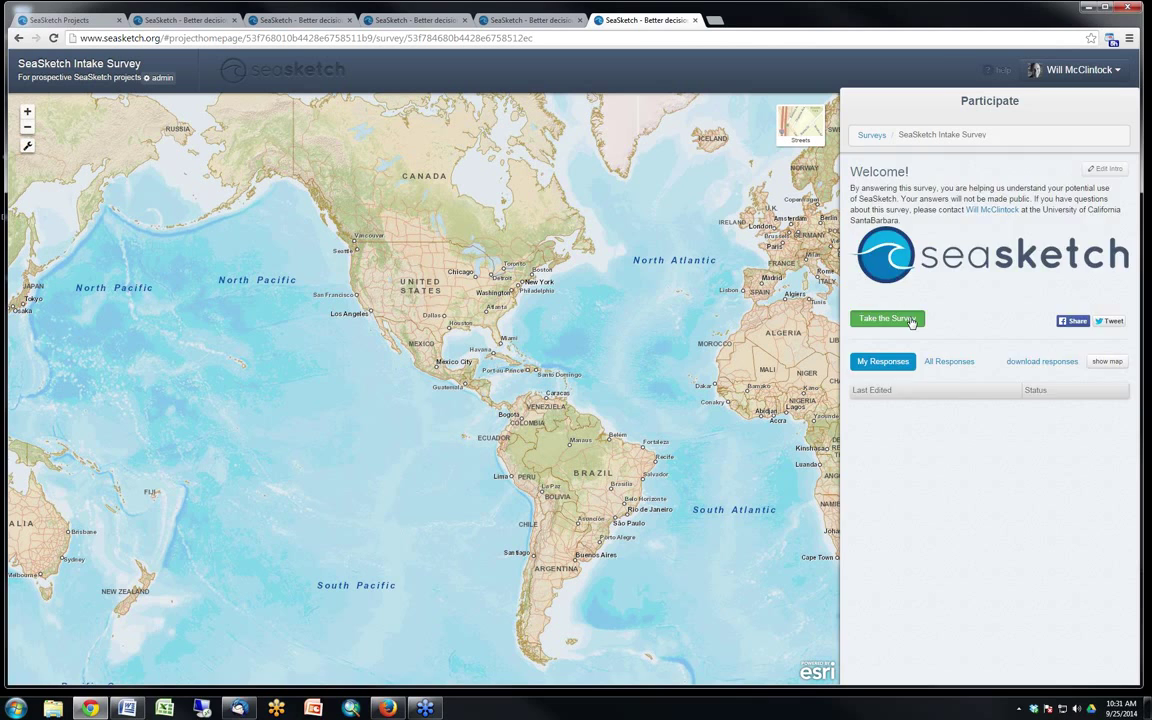
Start the SeaSketch Intake Survey and mark Visualizing Map Layers and Scenario Planning as potential uses
left_click(887, 318)
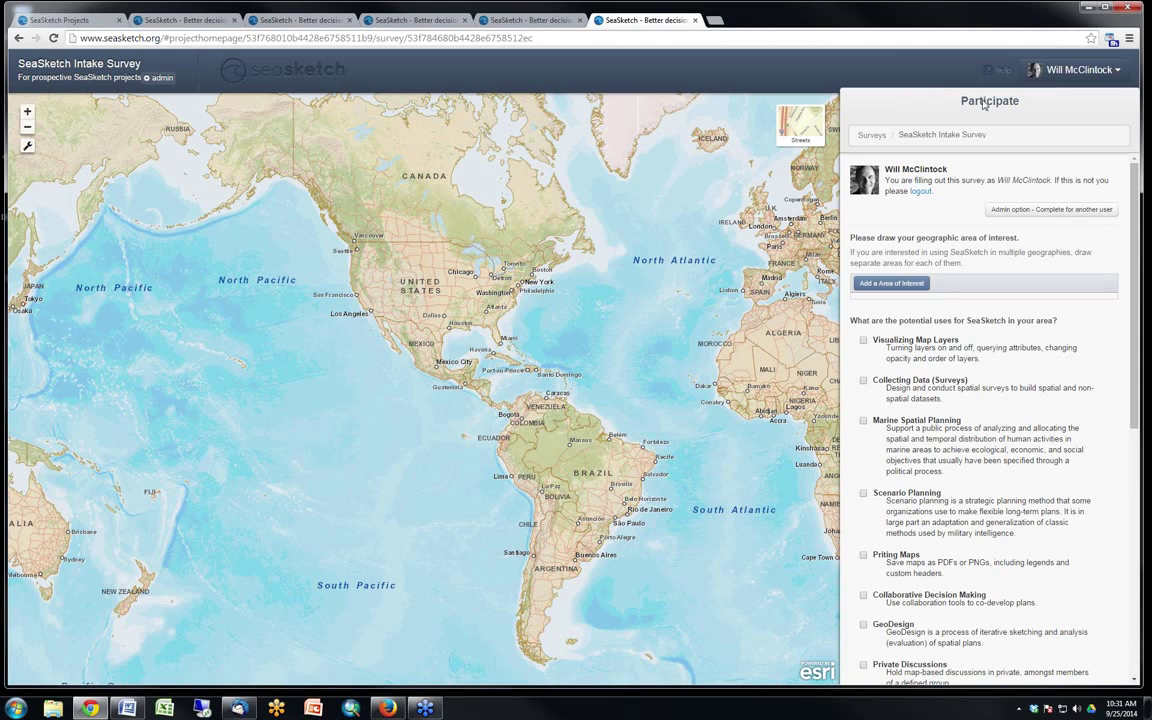
left_click(864, 341)
left_click(863, 493)
scroll(898, 532, "down", 4)
scroll(898, 520, "up", 4)
Draw a four-sided area of interest in the North Atlantic for the intake survey
left_click(578, 295)
left_click(653, 288)
left_click(652, 350)
double_click(566, 356)
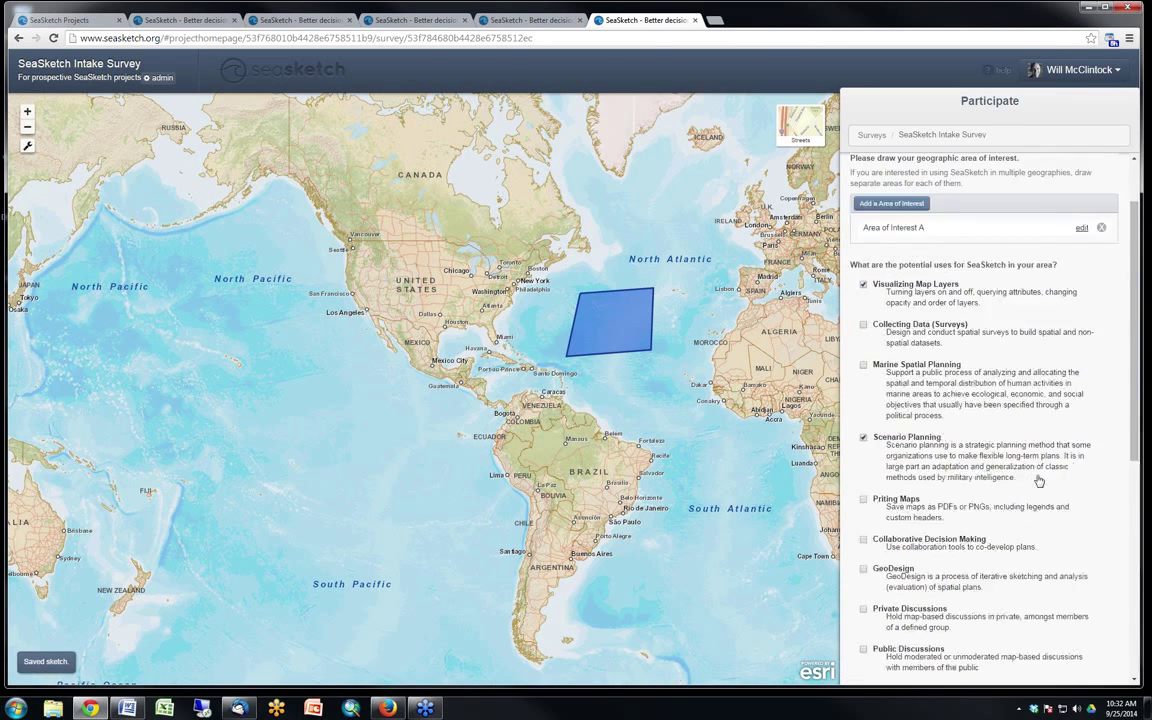
Review the intake survey from its area of interest to the final questions, and cancel the response
scroll(1039, 482, "down", 7)
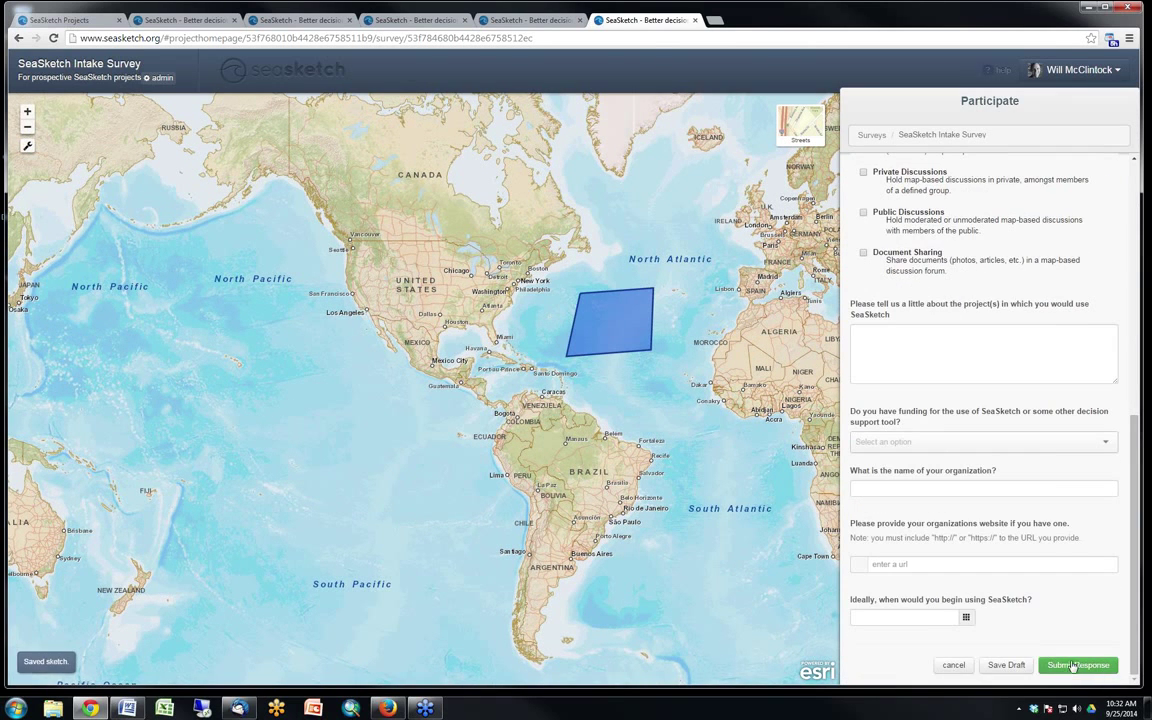
scroll(1073, 664, "up", 8)
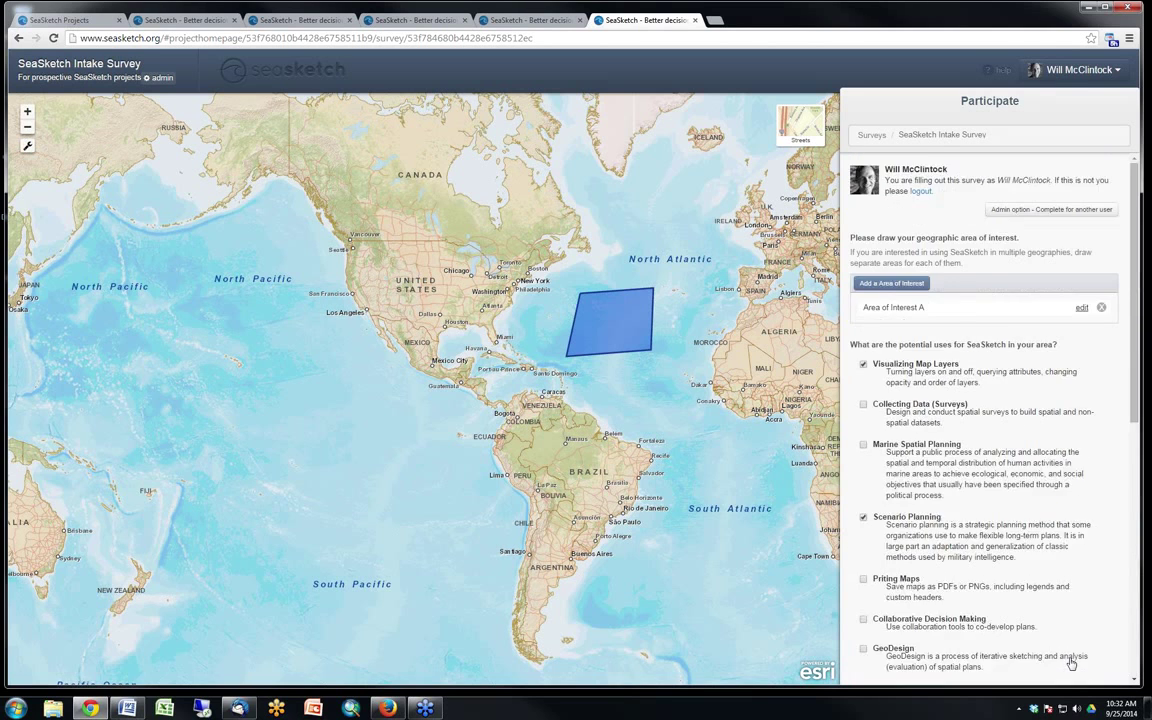
scroll(1073, 664, "down", 7)
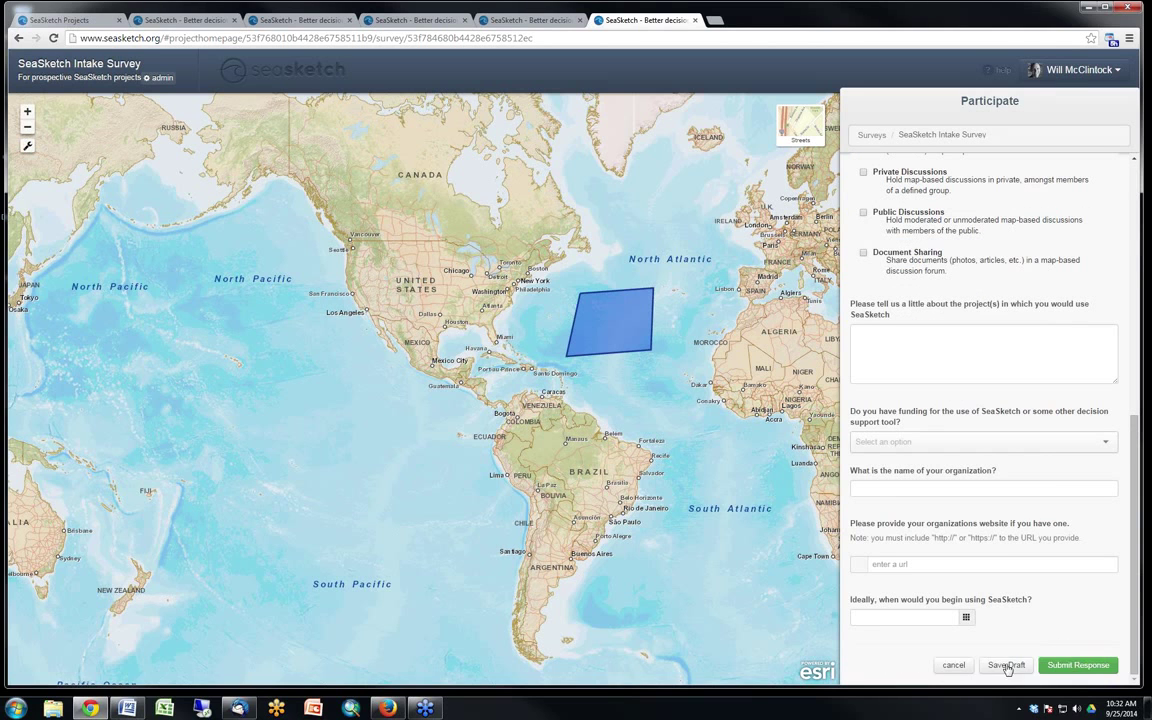
left_click(953, 665)
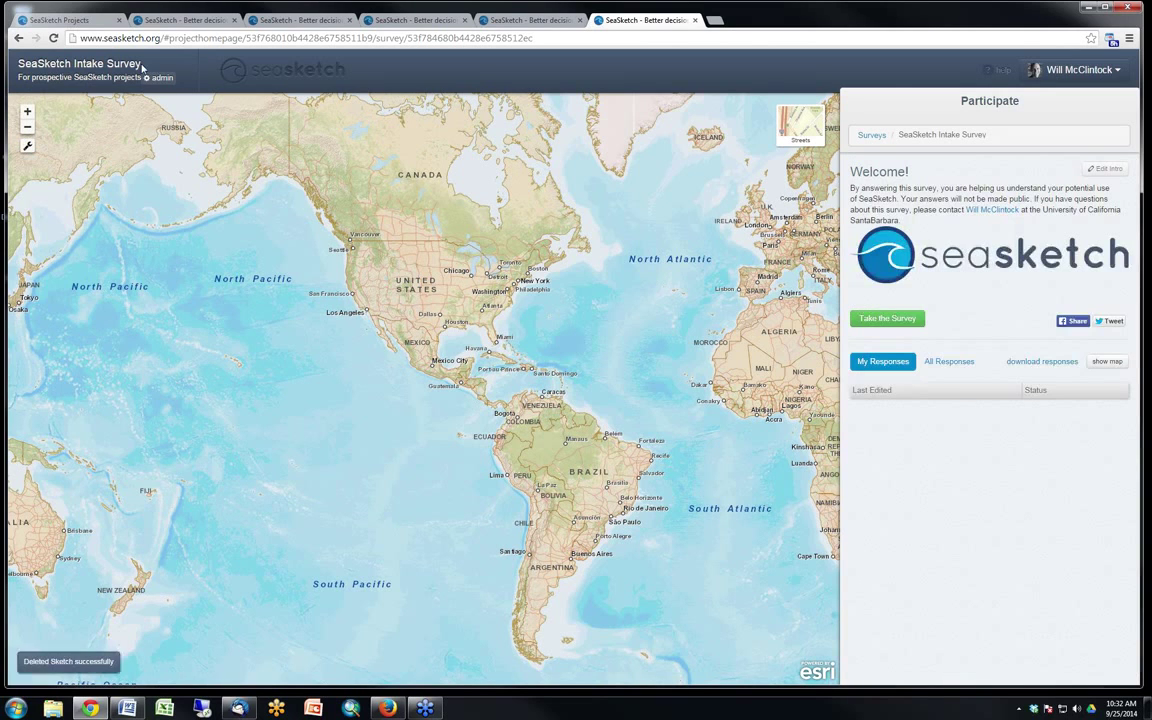
Inspect the intake project's dashboard with its basemap settings, and return to the survey page with the project description closed
left_click(166, 78)
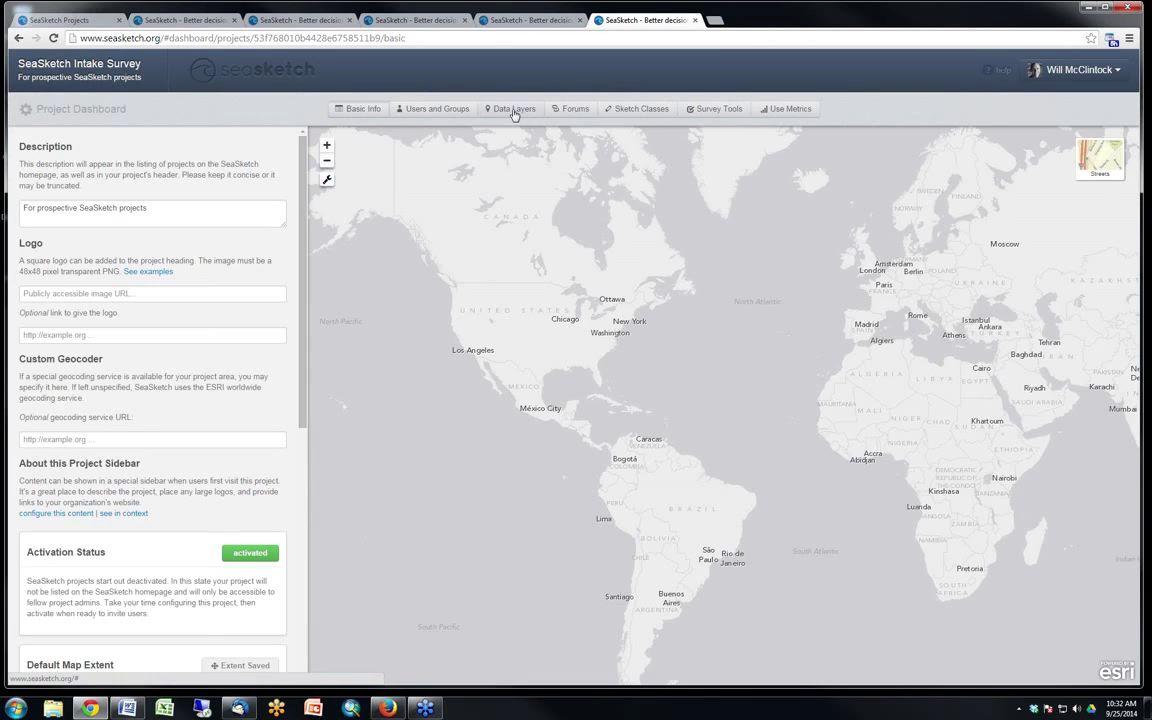
left_click(509, 110)
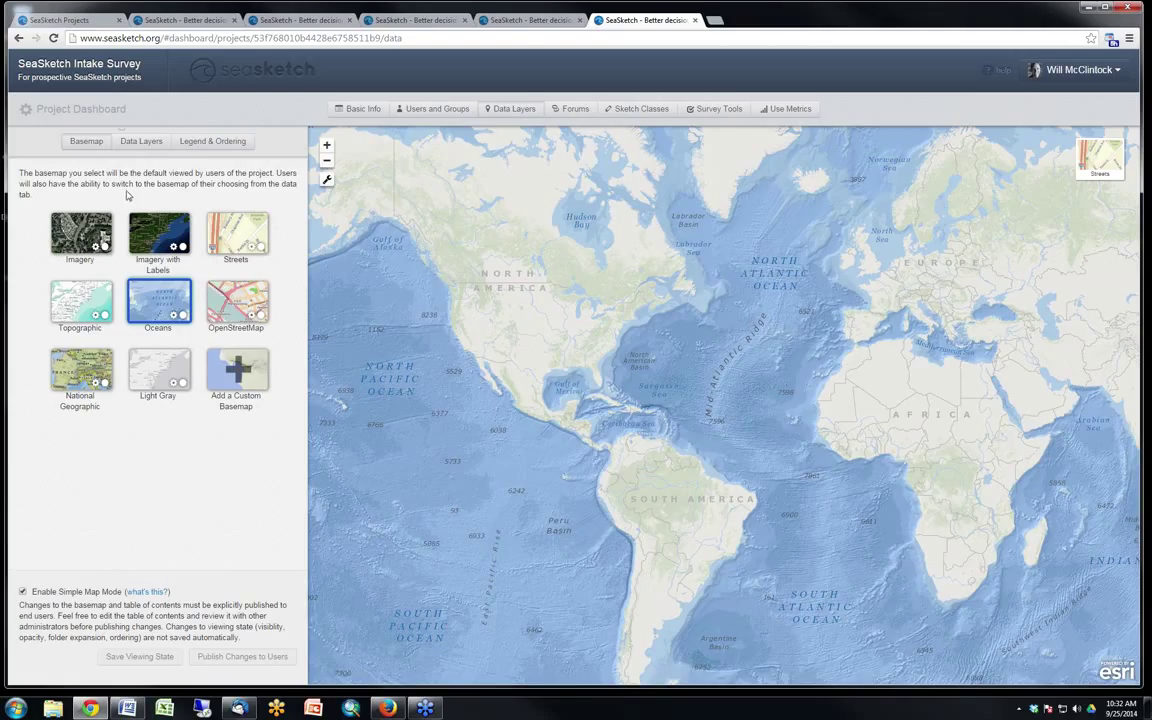
left_click(110, 66)
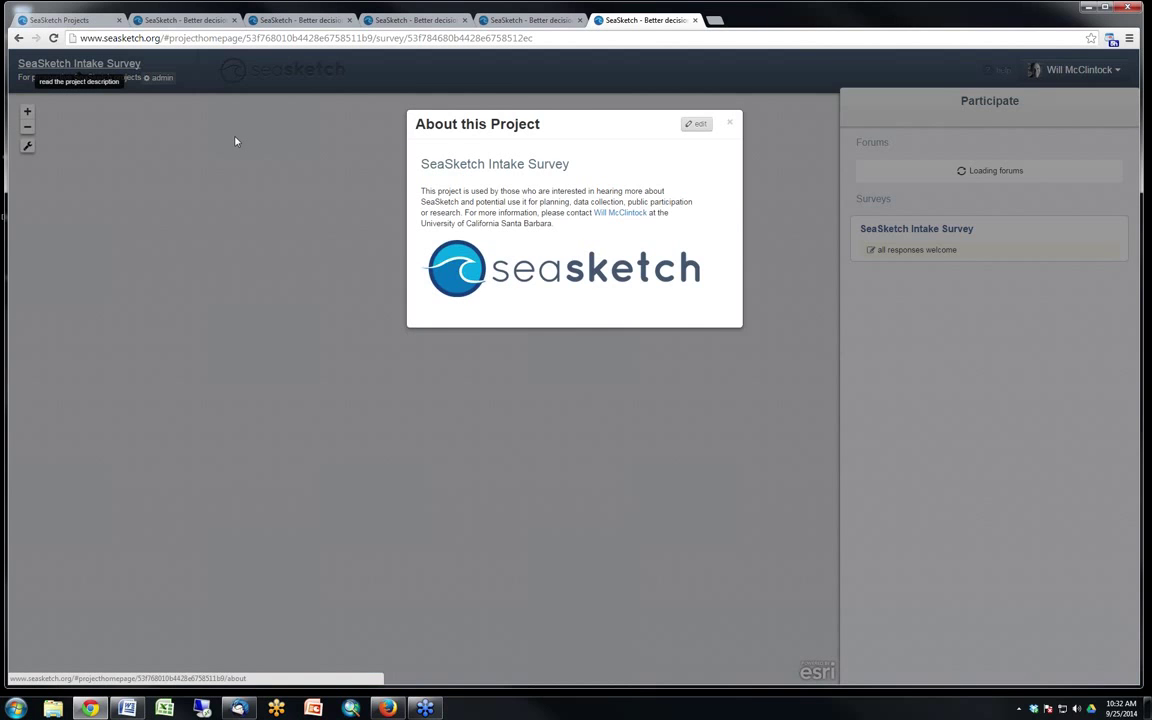
left_click(729, 122)
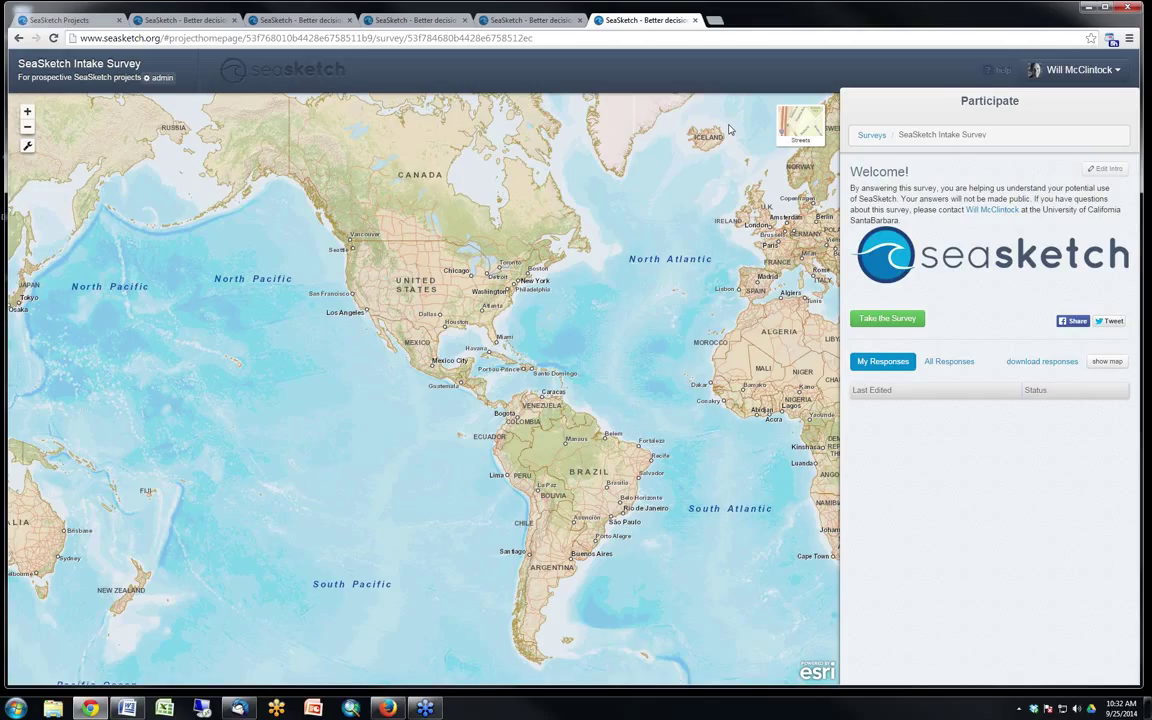
Start the Nominate a New Sanctuary survey in the Sanctuary Nomination project and review its questions up to the sanctuary drawing question
left_click(554, 20)
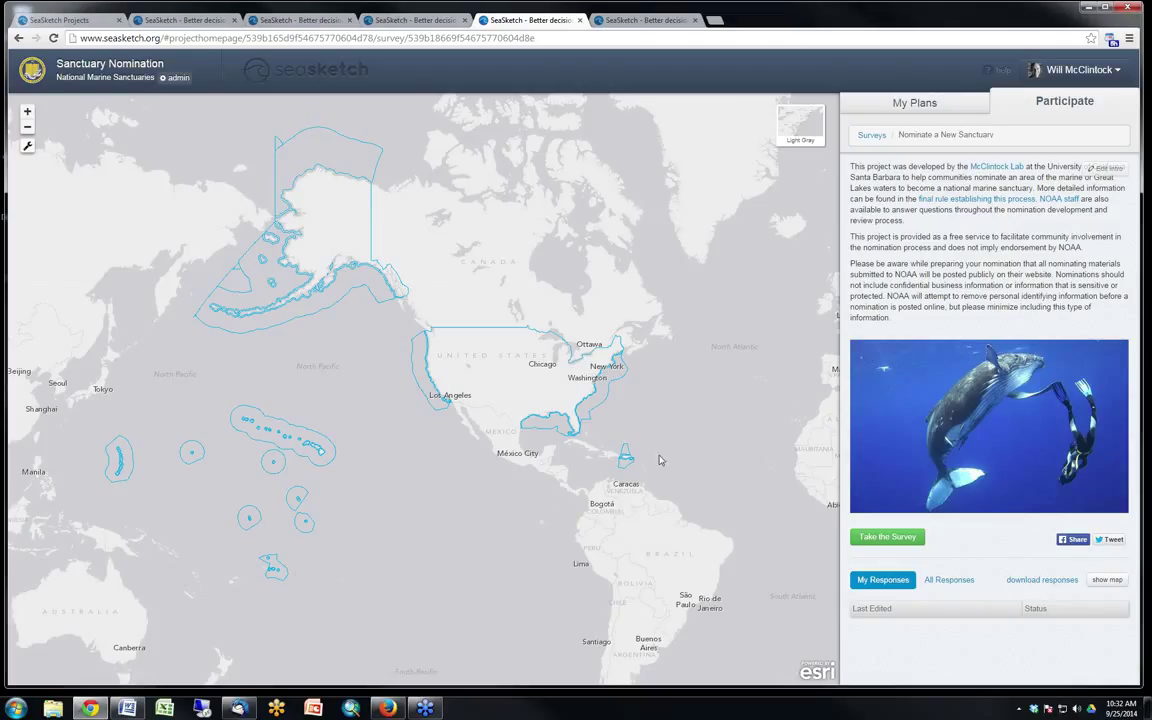
left_click(912, 540)
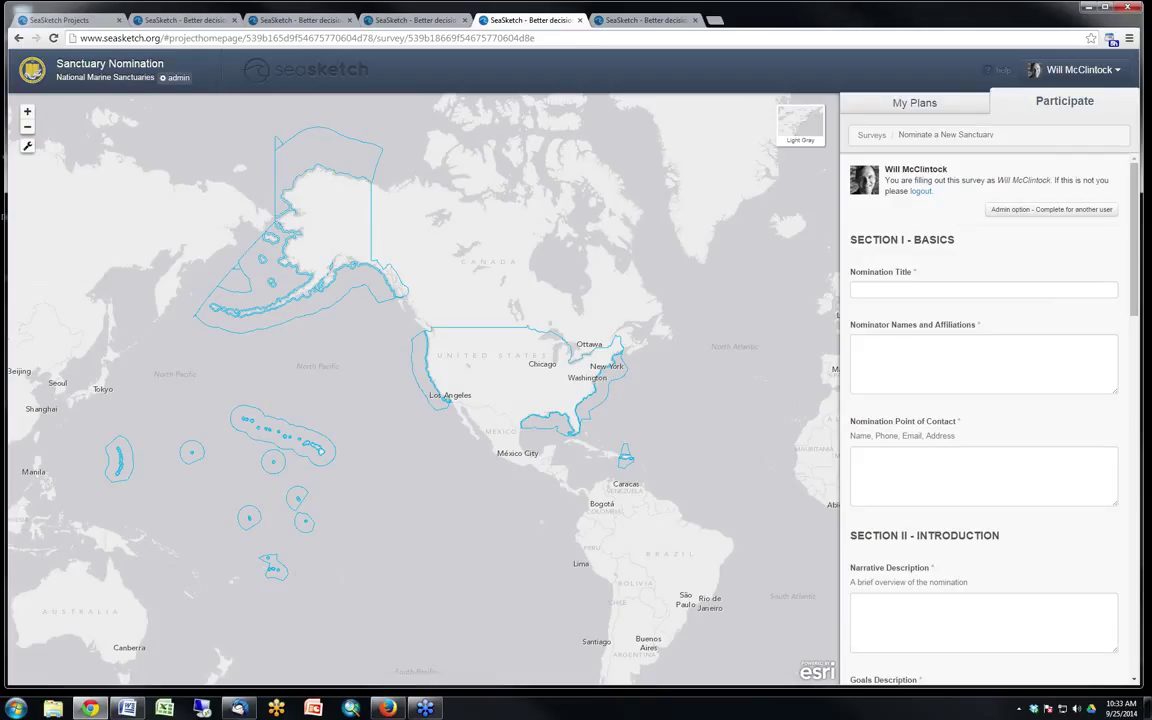
scroll(985, 400, "down", 3)
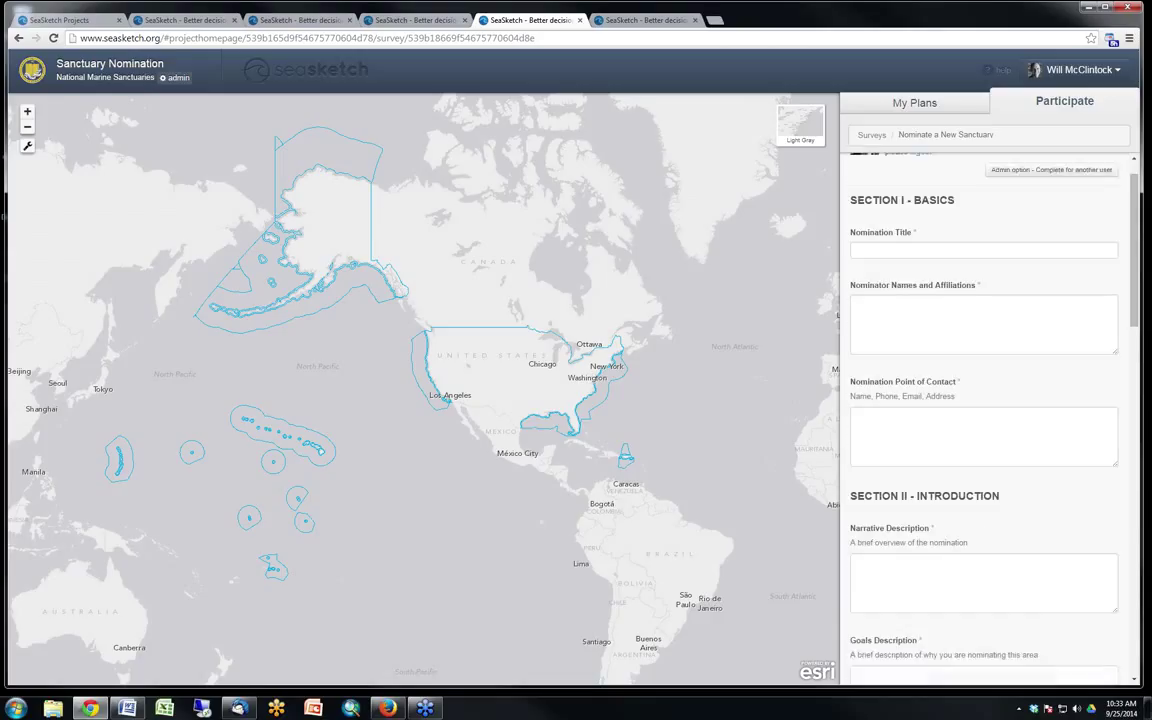
scroll(985, 400, "down", 1)
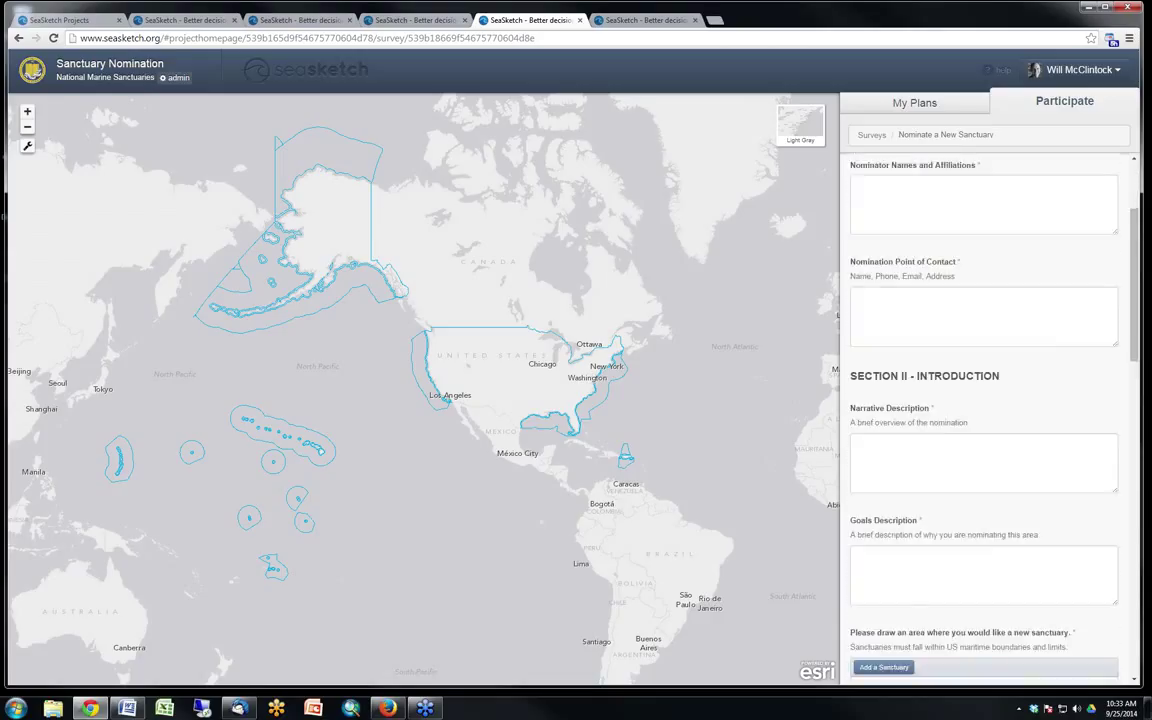
scroll(929, 349, "down", 7)
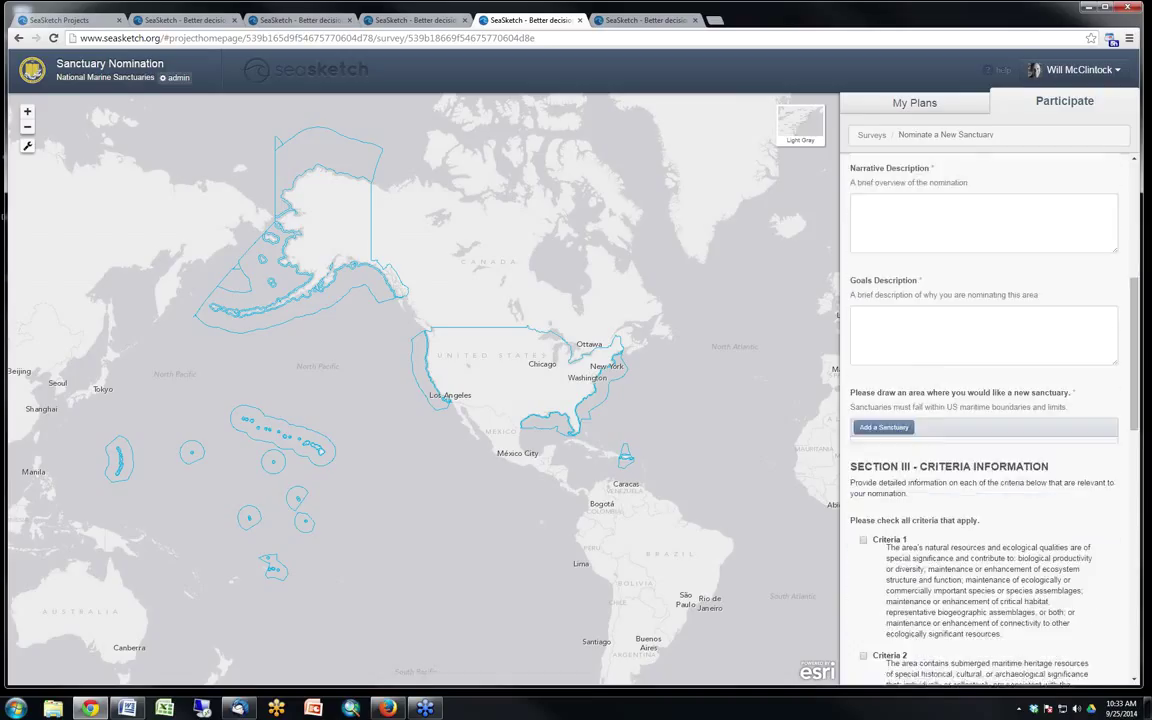
Draw a four-sided sanctuary across the US southeast coast, name it Sanctuary A, describe it as "Details.....", and save it to the survey
left_click(872, 388)
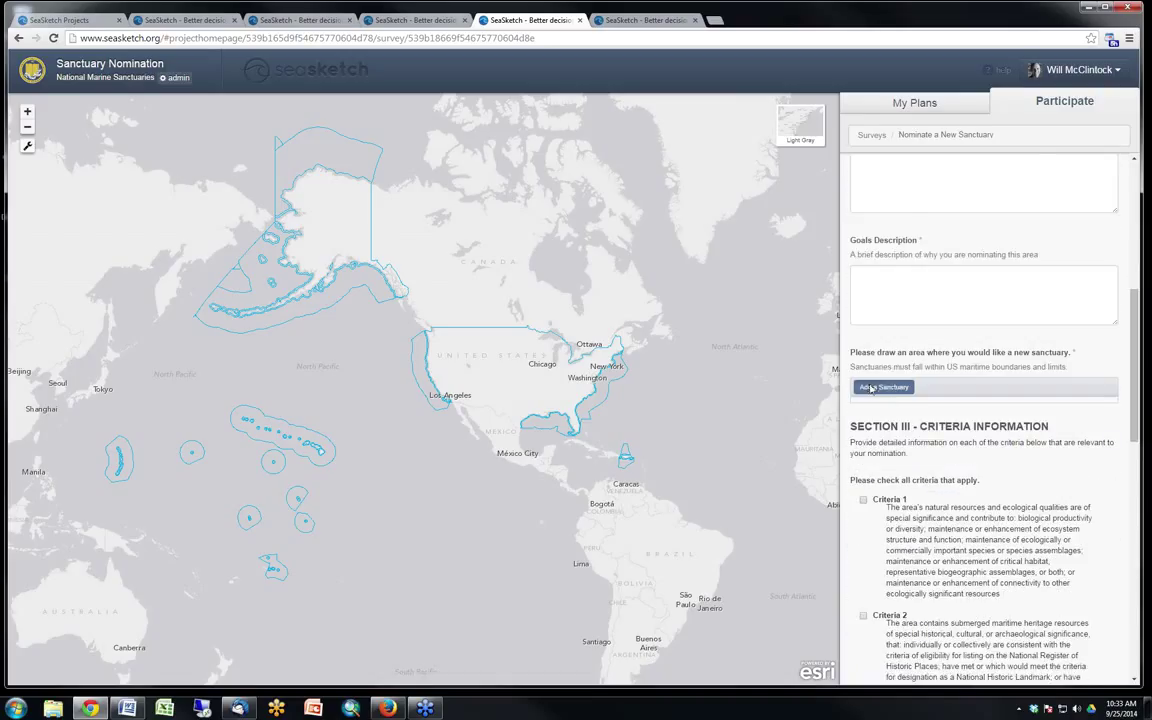
left_click(578, 376)
left_click(614, 401)
left_click(602, 410)
double_click(566, 388)
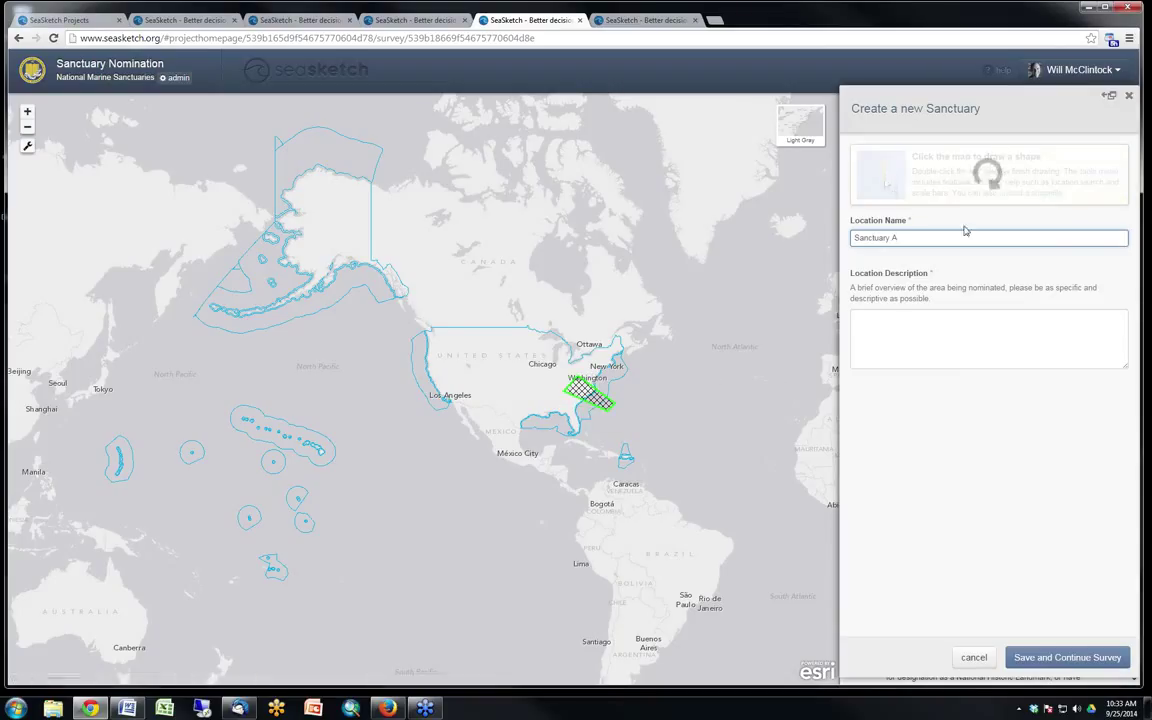
key("Tab")
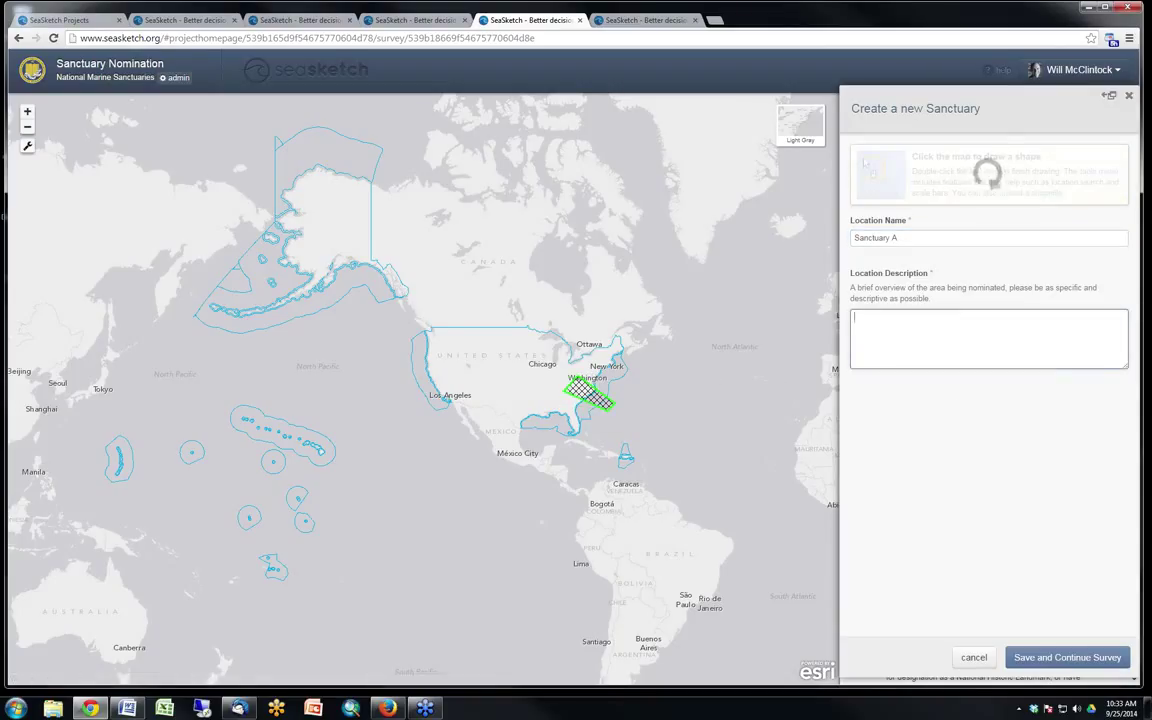
type("Details ....")
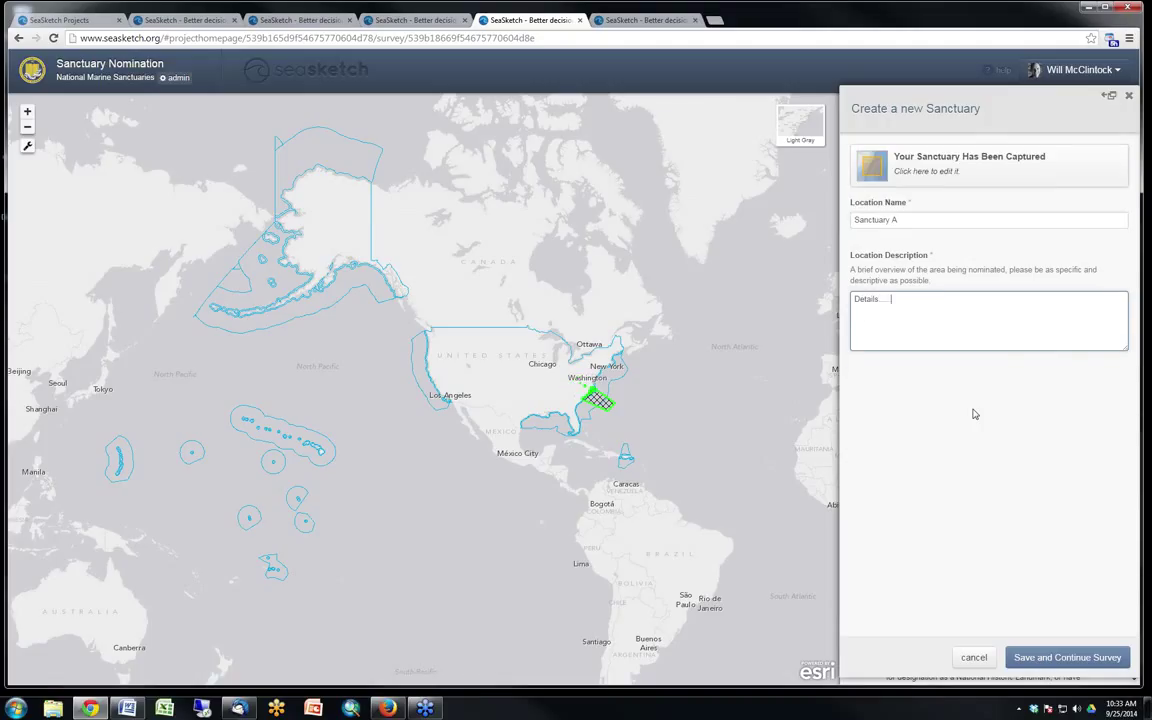
left_click(1067, 657)
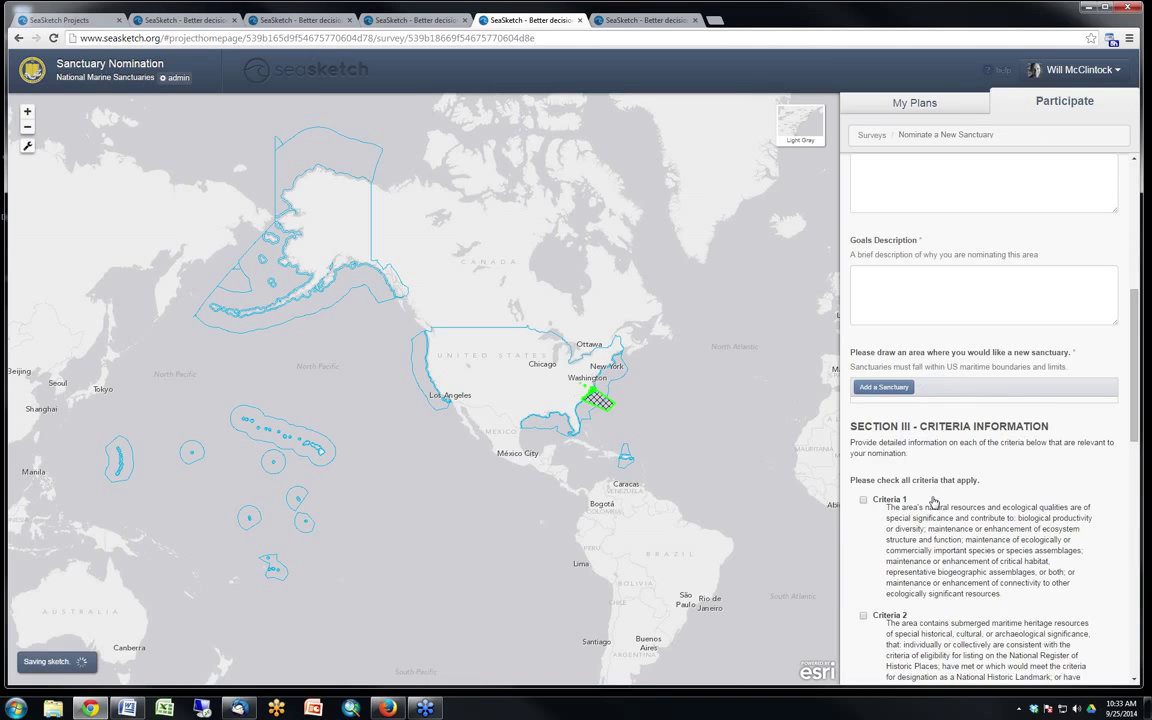
Mark Criteria 1 as applicable, review the remaining criteria, considerations and file attachment question, and cancel the nomination response
scroll(870, 400, "down", 3)
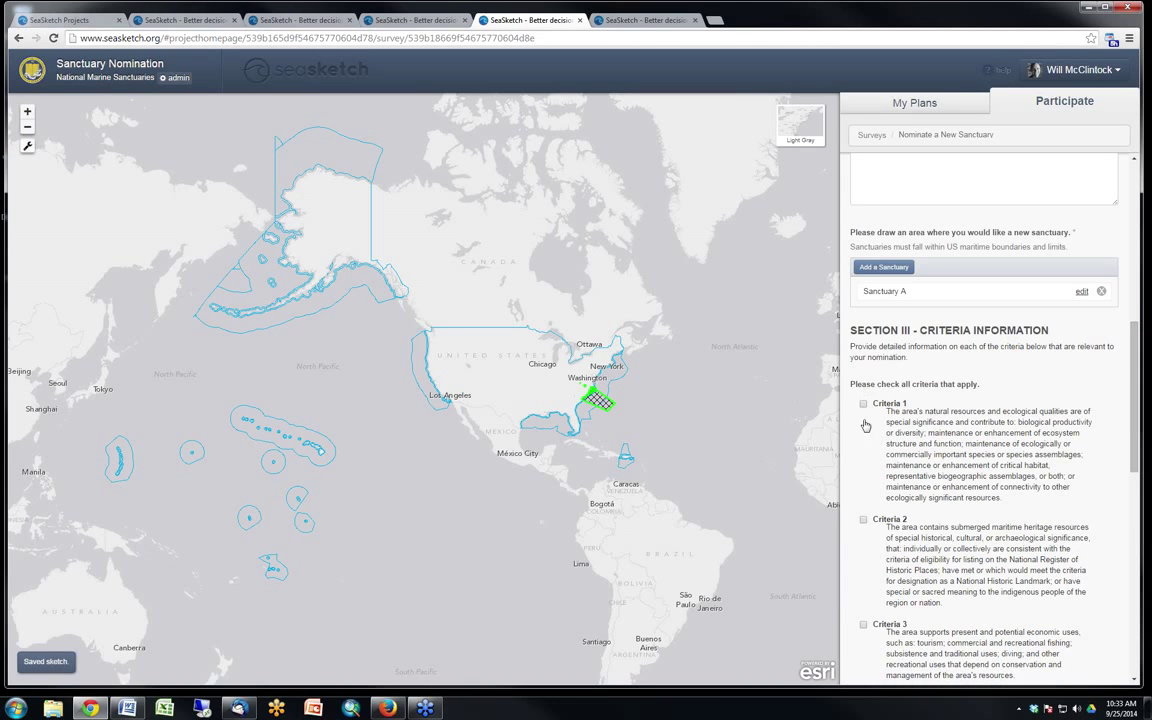
left_click(863, 403)
scroll(906, 428, "down", 4)
scroll(907, 428, "down", 3)
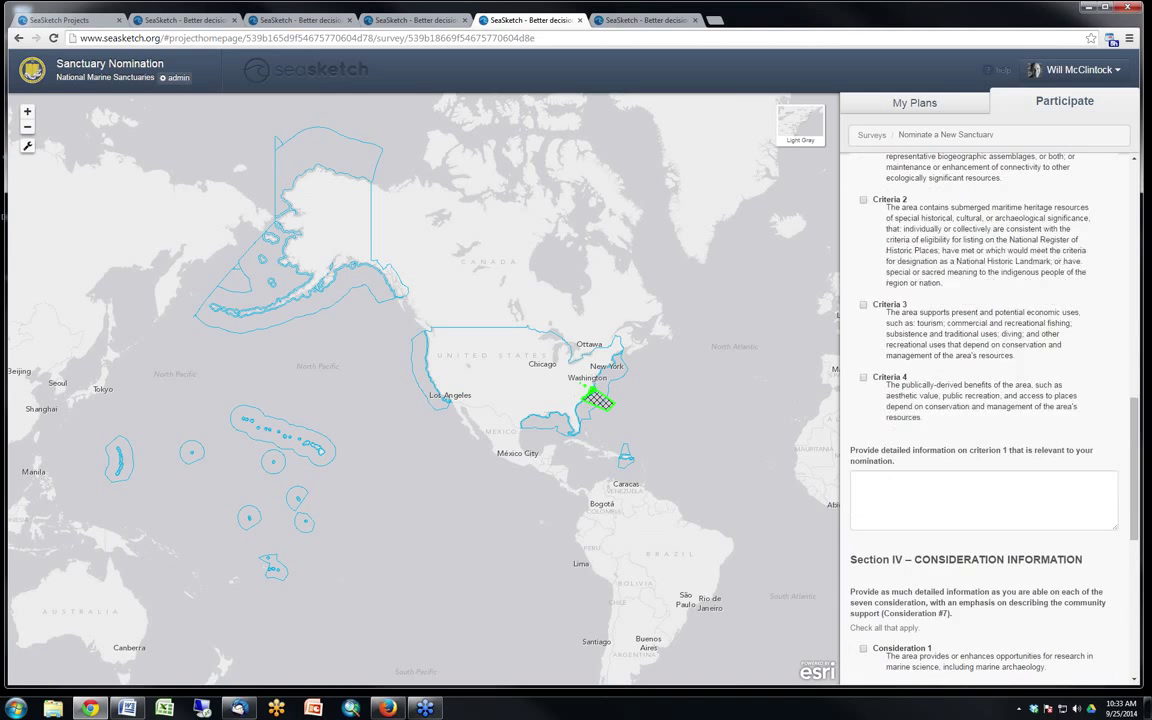
scroll(910, 480, "down", 10)
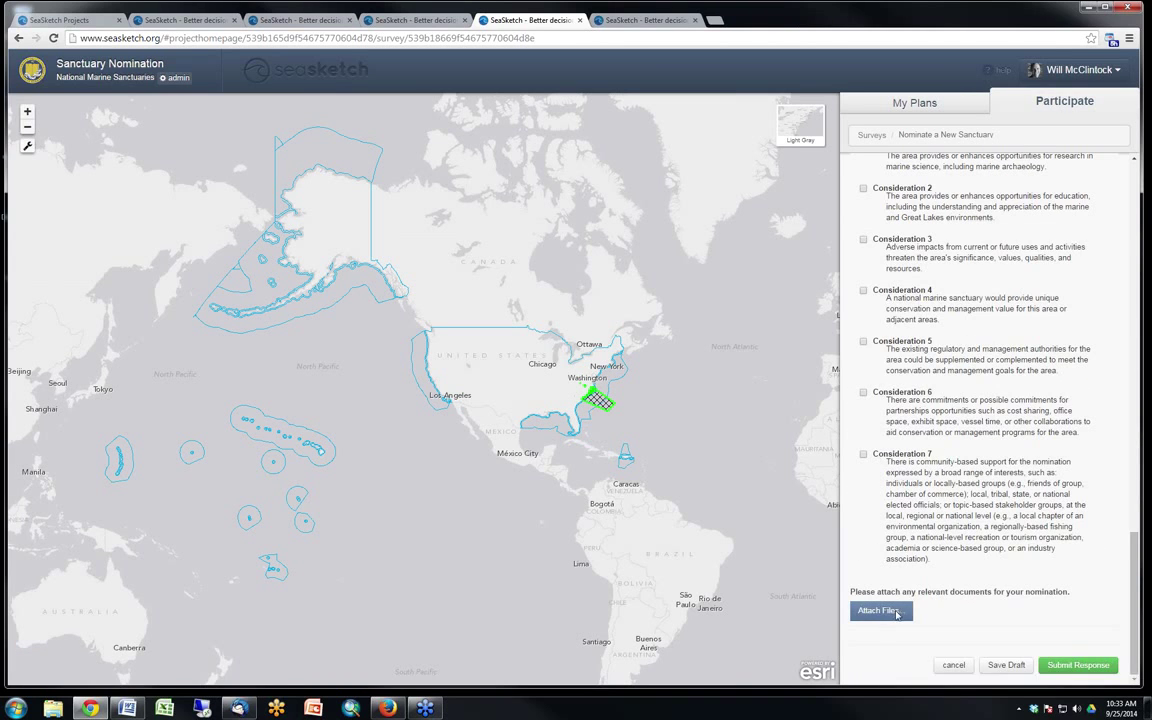
left_click(954, 666)
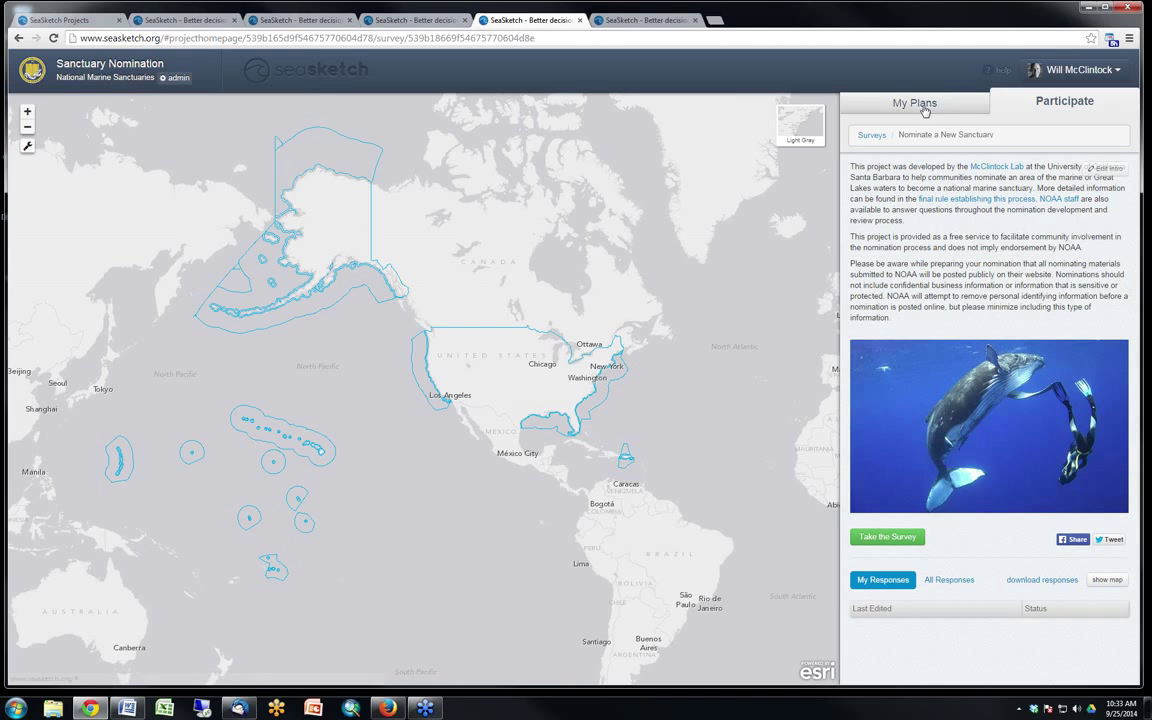
In Sanctuary Nomination's own plans, show the proposal off northern California, open its attributes and report, and detach the report beside the plan list
left_click(636, 21)
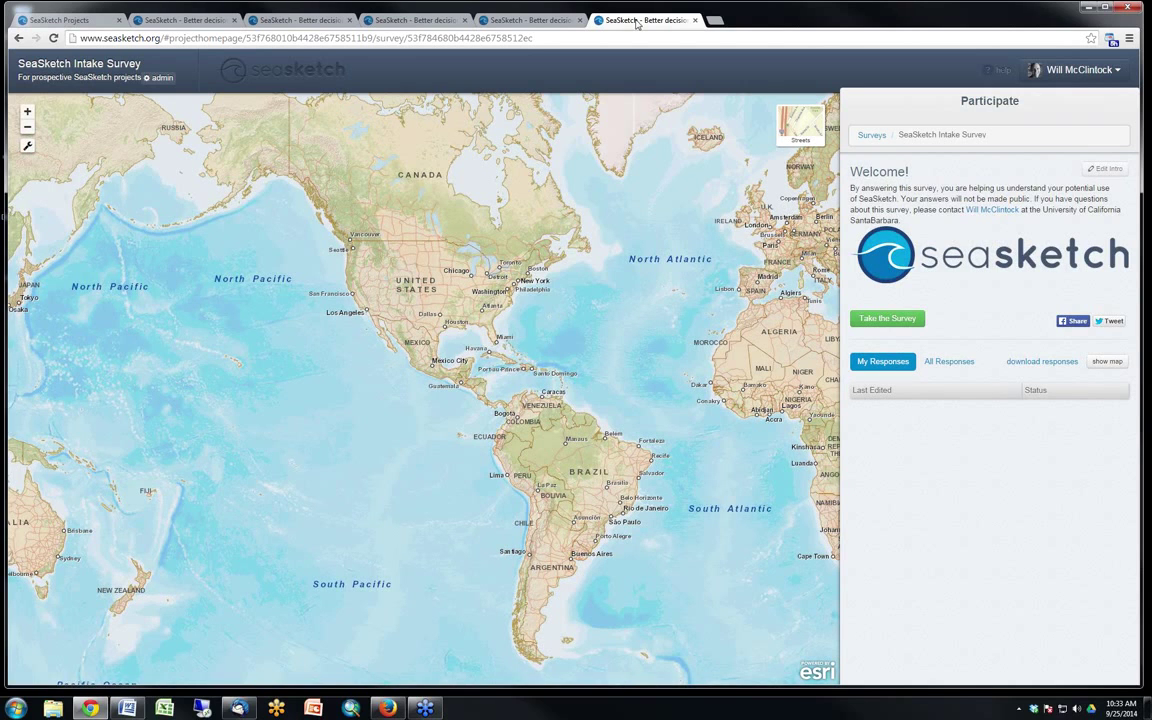
left_click(544, 22)
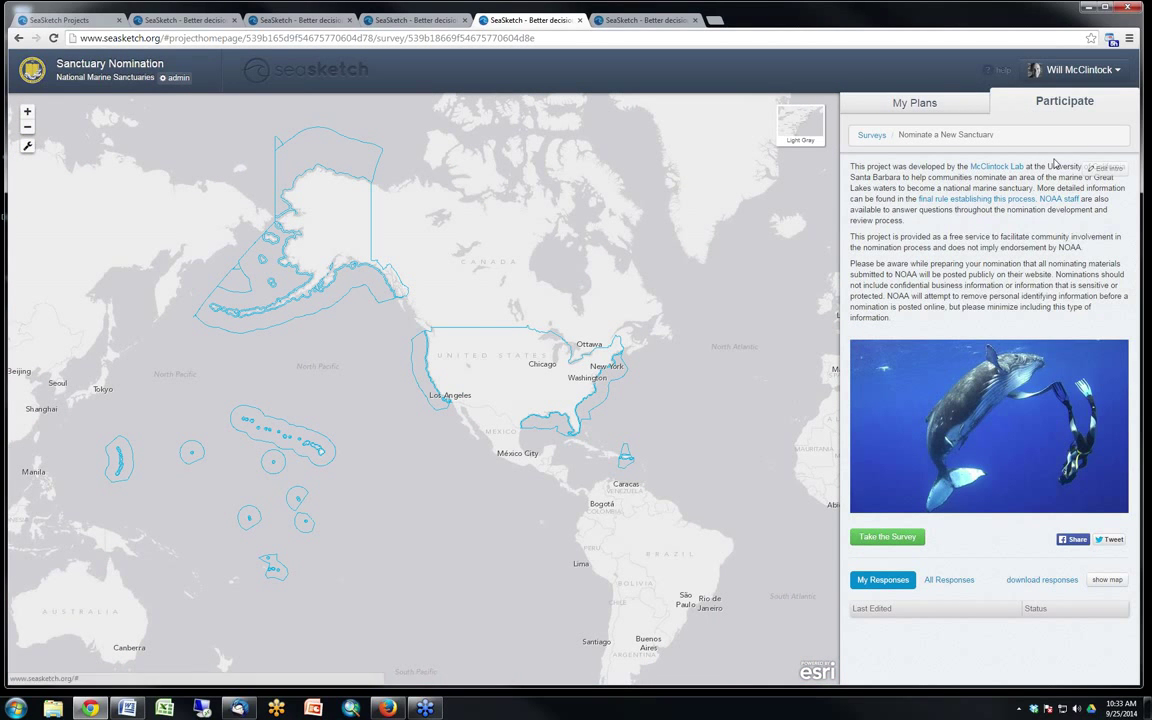
left_click(922, 105)
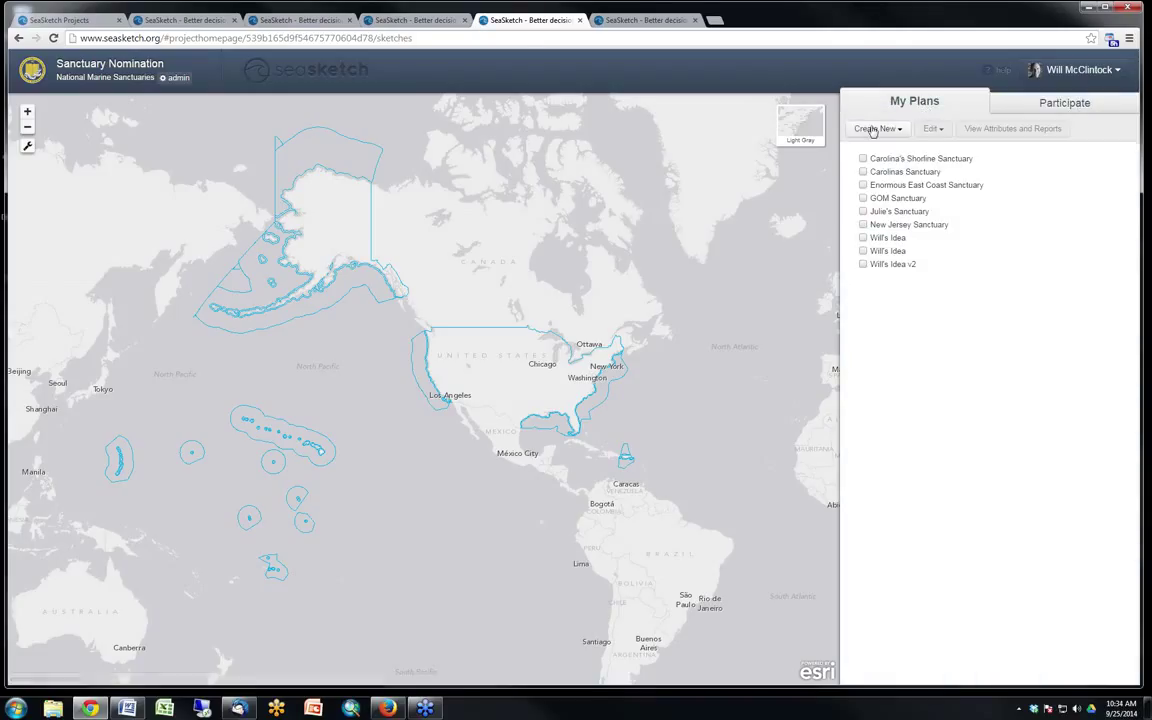
left_click(876, 129)
left_click(995, 234)
left_click(863, 238)
left_click(887, 240)
left_click(998, 133)
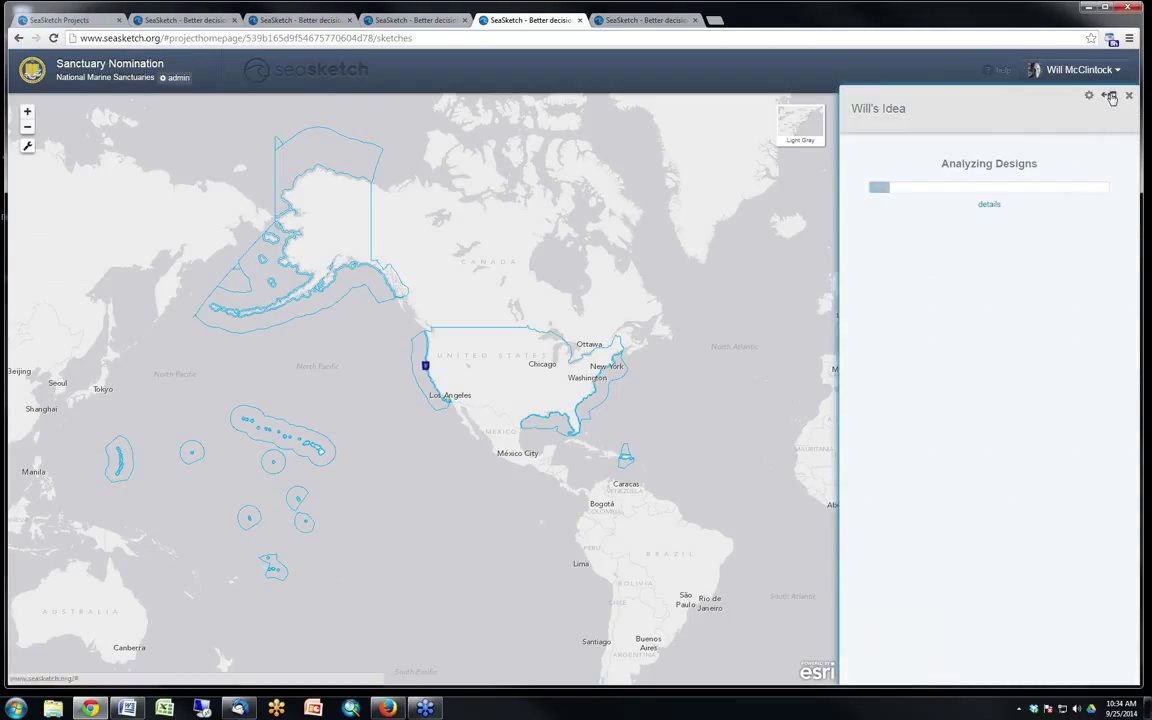
left_click(1110, 95)
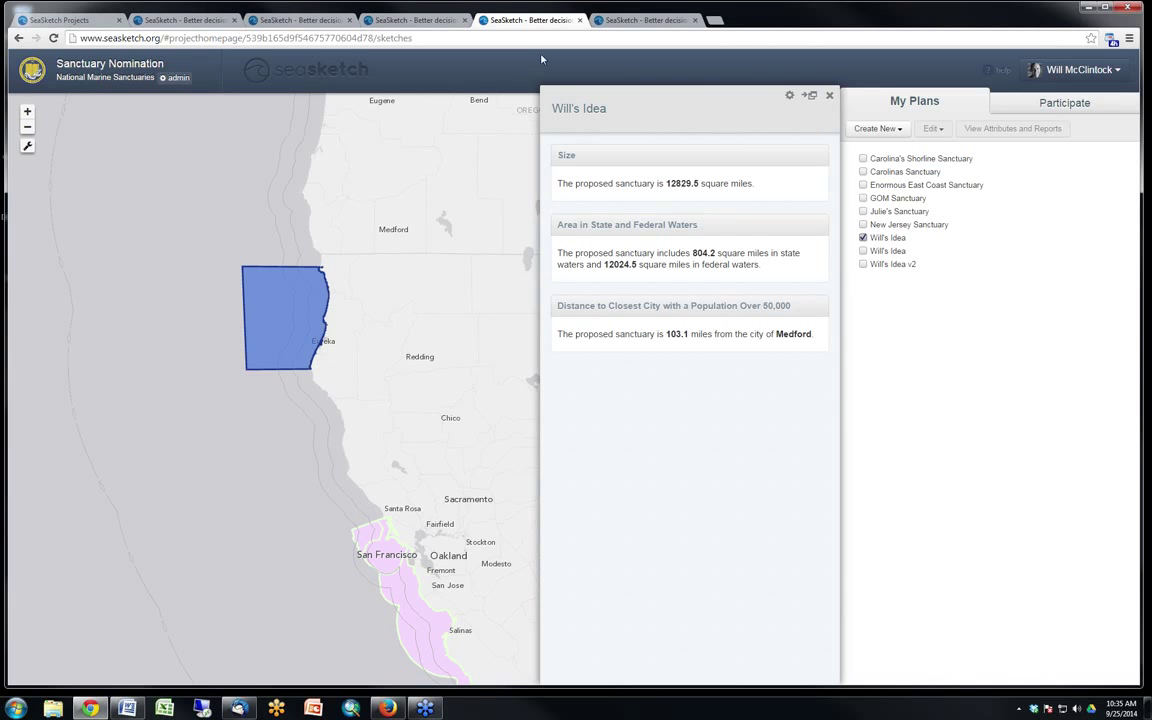
Revisit the Barbuda Training Project's tradeoff plot and the SeaSketch Intake Survey project, and view the intake project's description before closing it
left_click(391, 22)
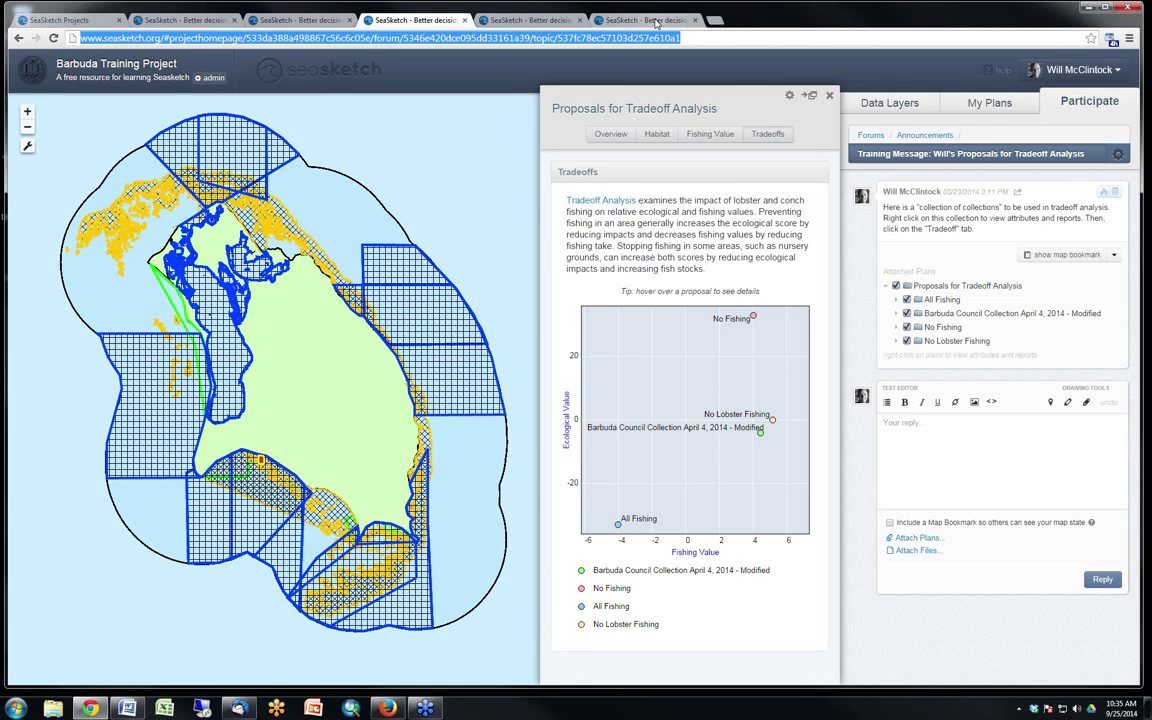
left_click(656, 22)
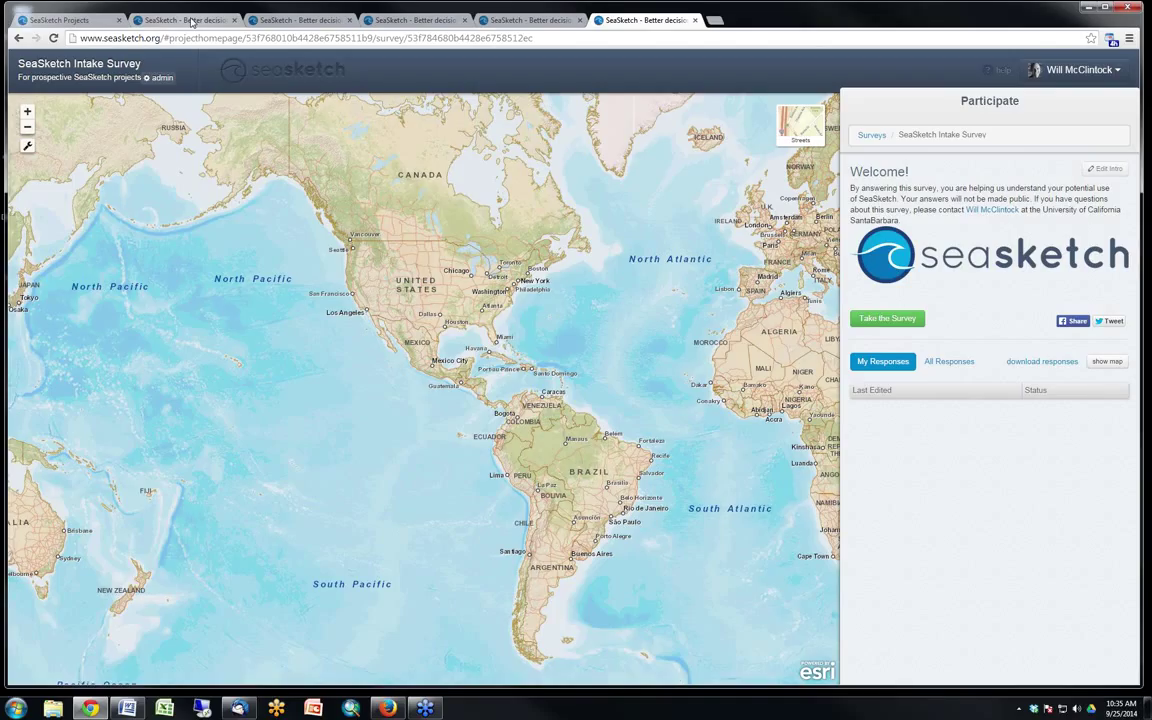
left_click(99, 64)
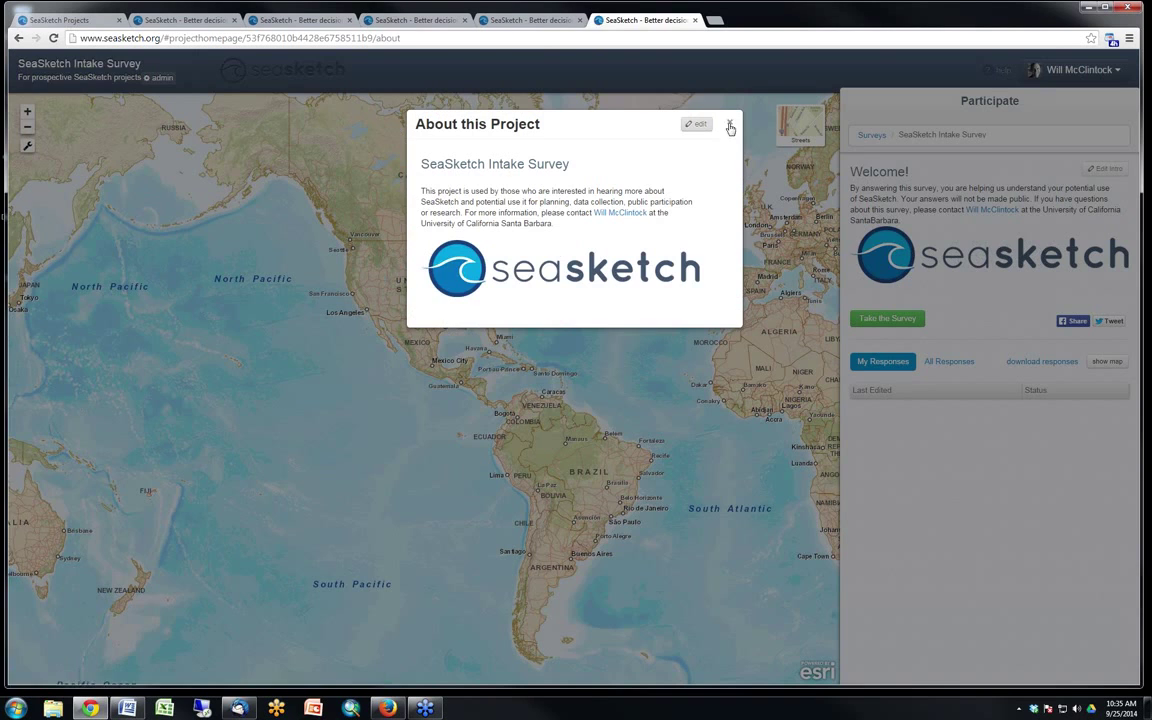
left_click(729, 122)
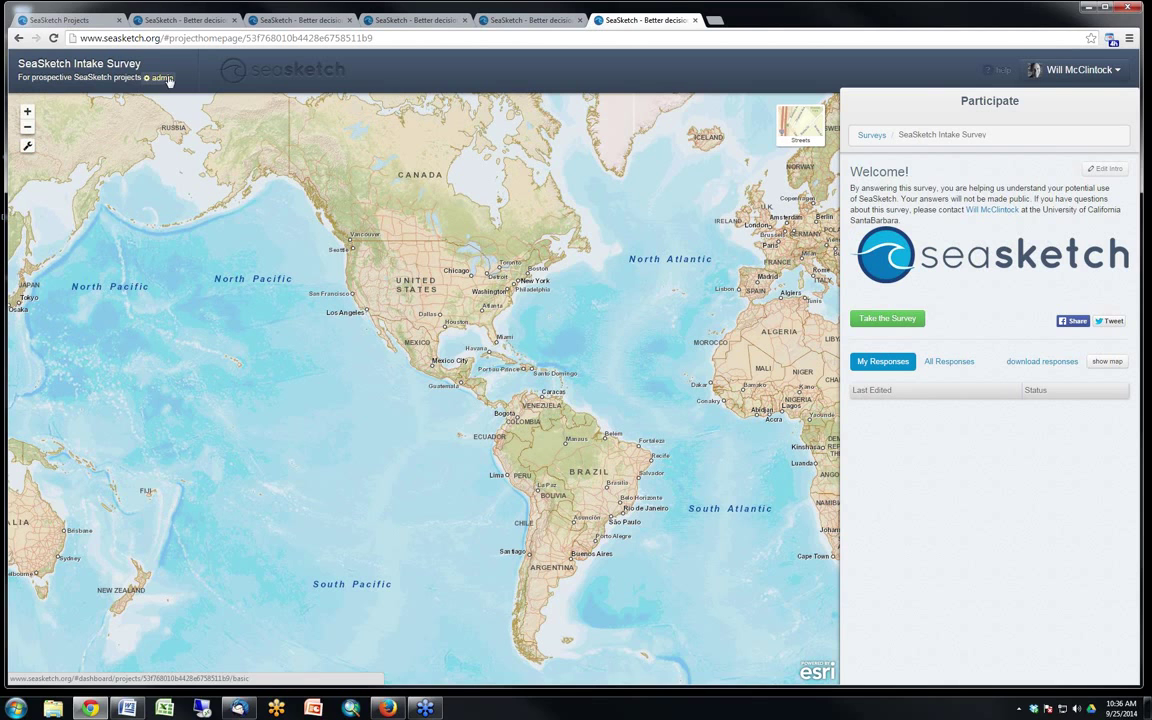
Open the Barbuda Blue Halo Initiative's administrative dashboard and display its list of data layers
left_click(312, 22)
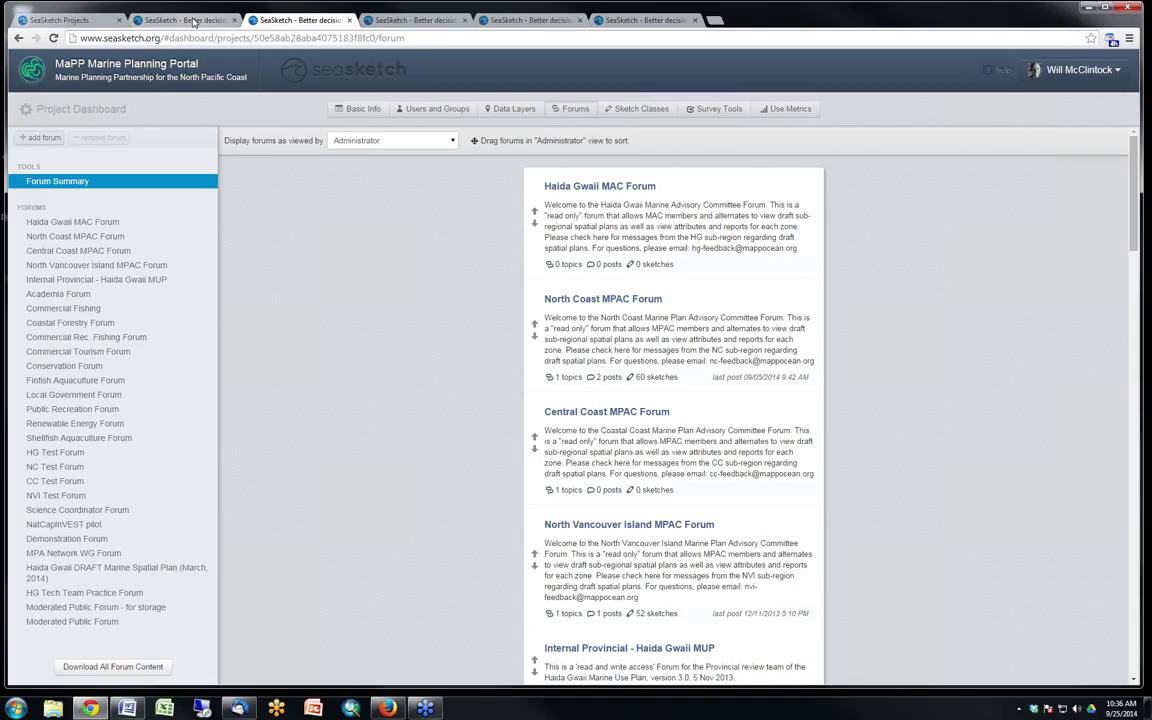
left_click(194, 21)
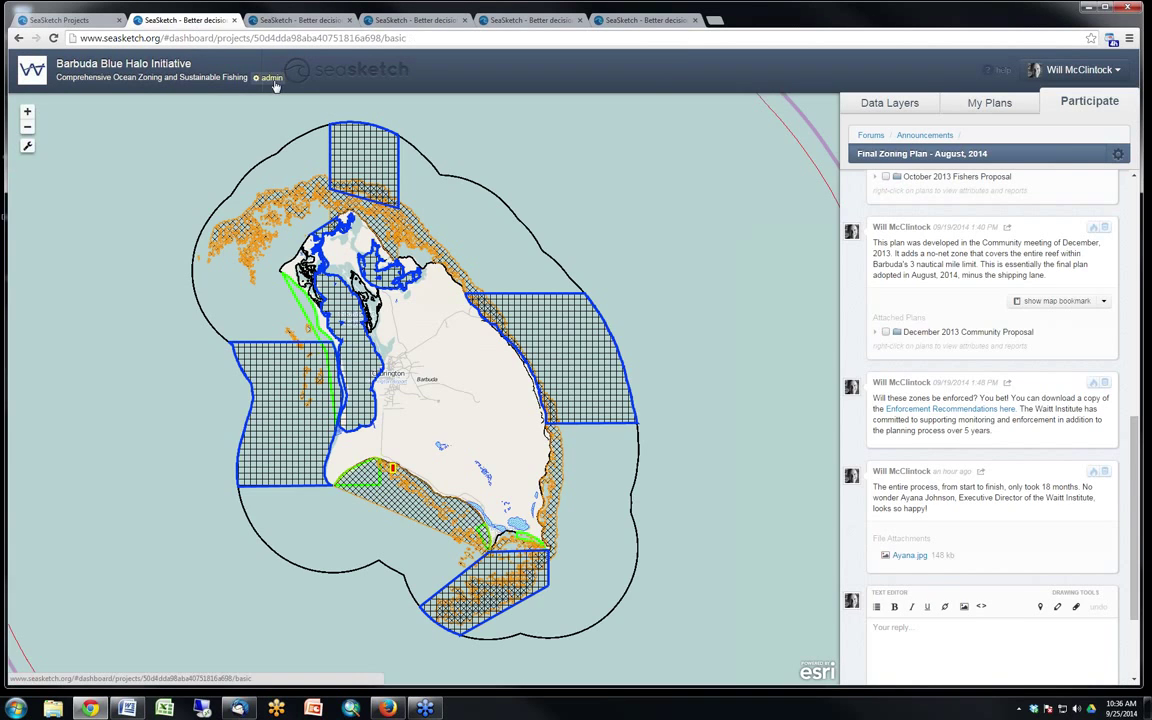
left_click(272, 79)
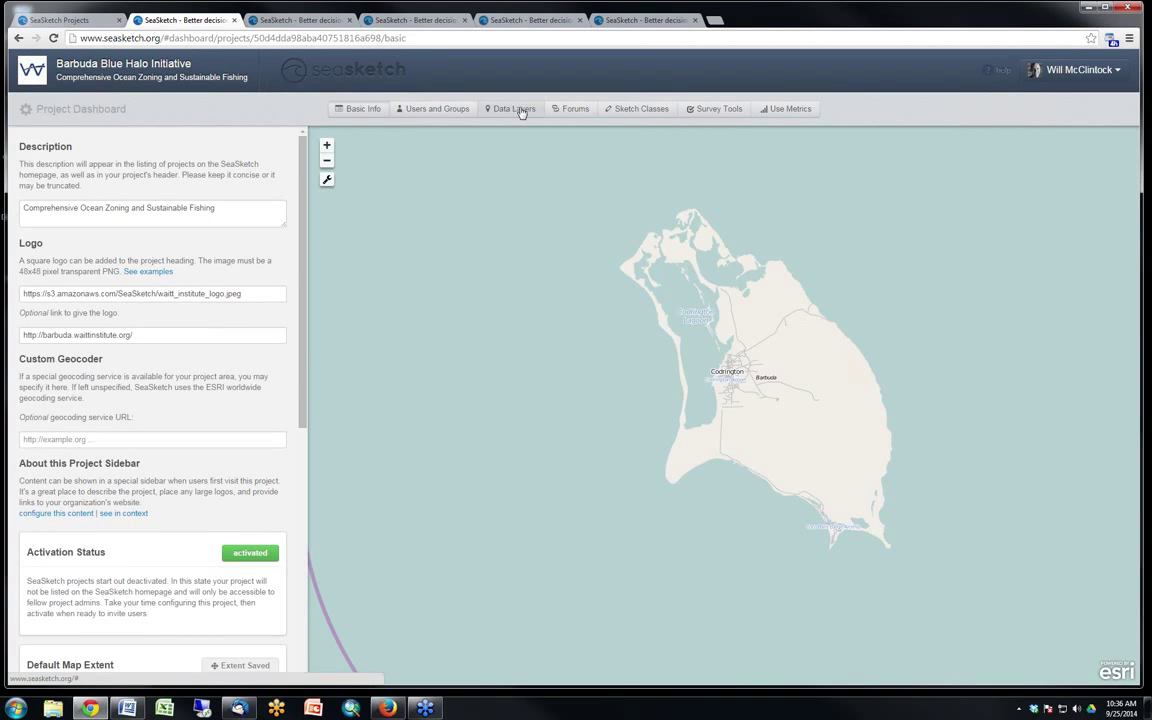
left_click(430, 110)
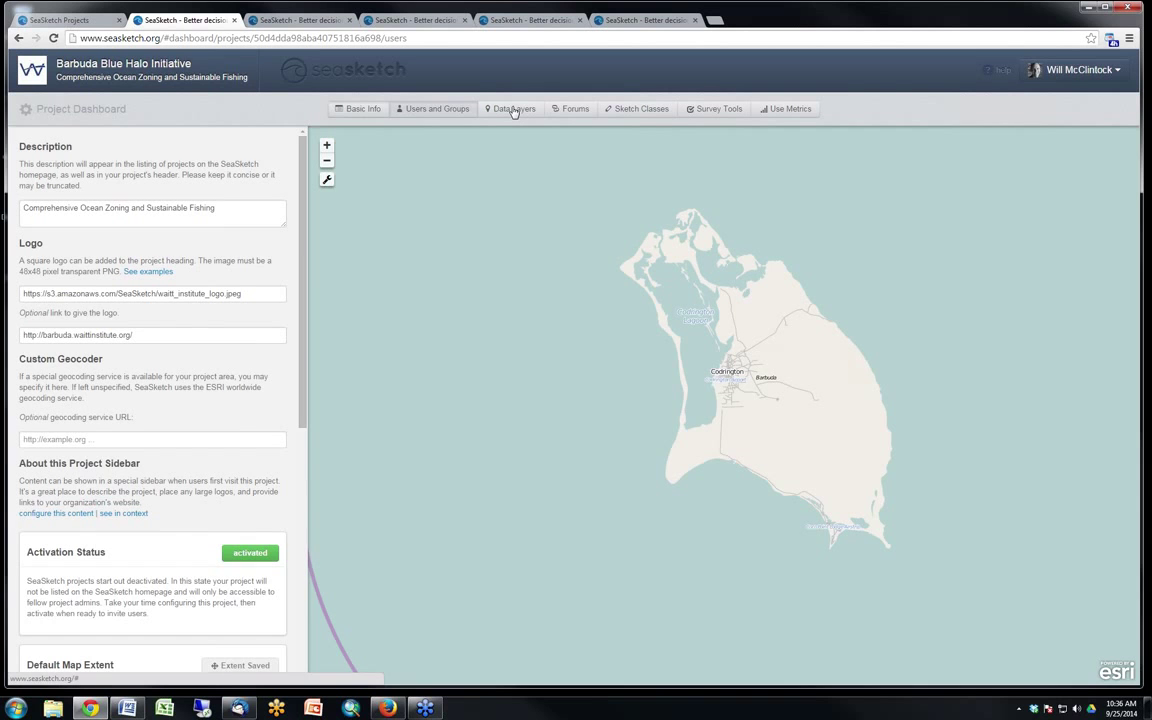
left_click(513, 111)
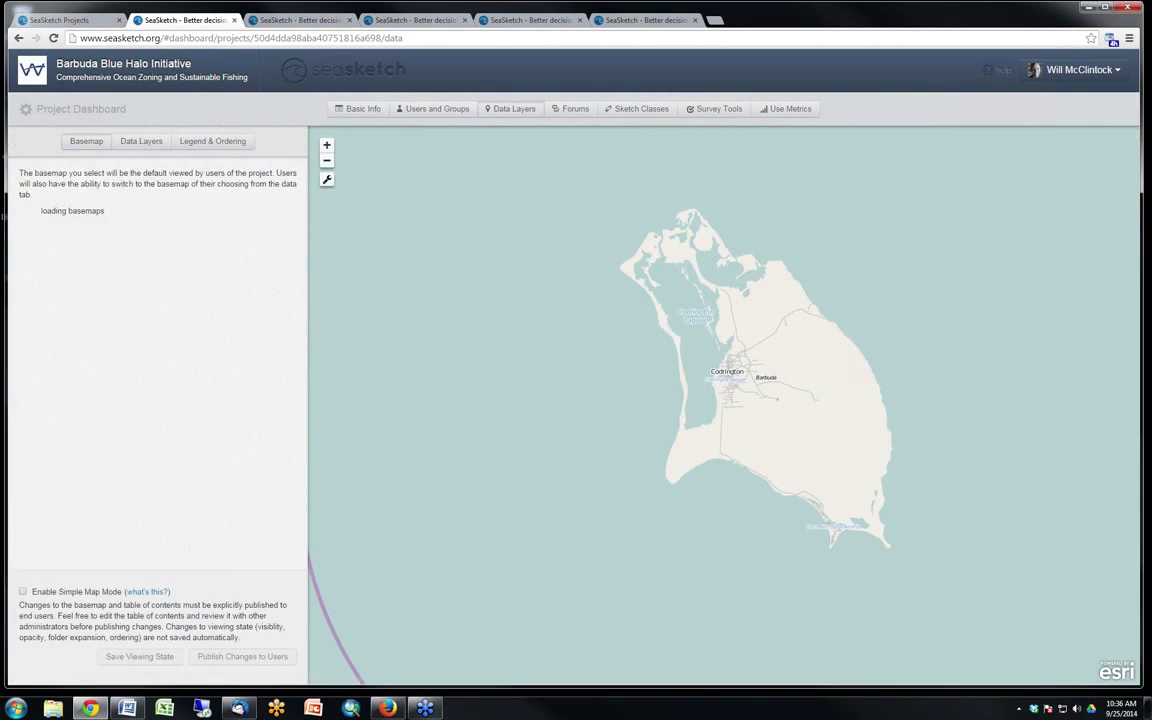
left_click(141, 142)
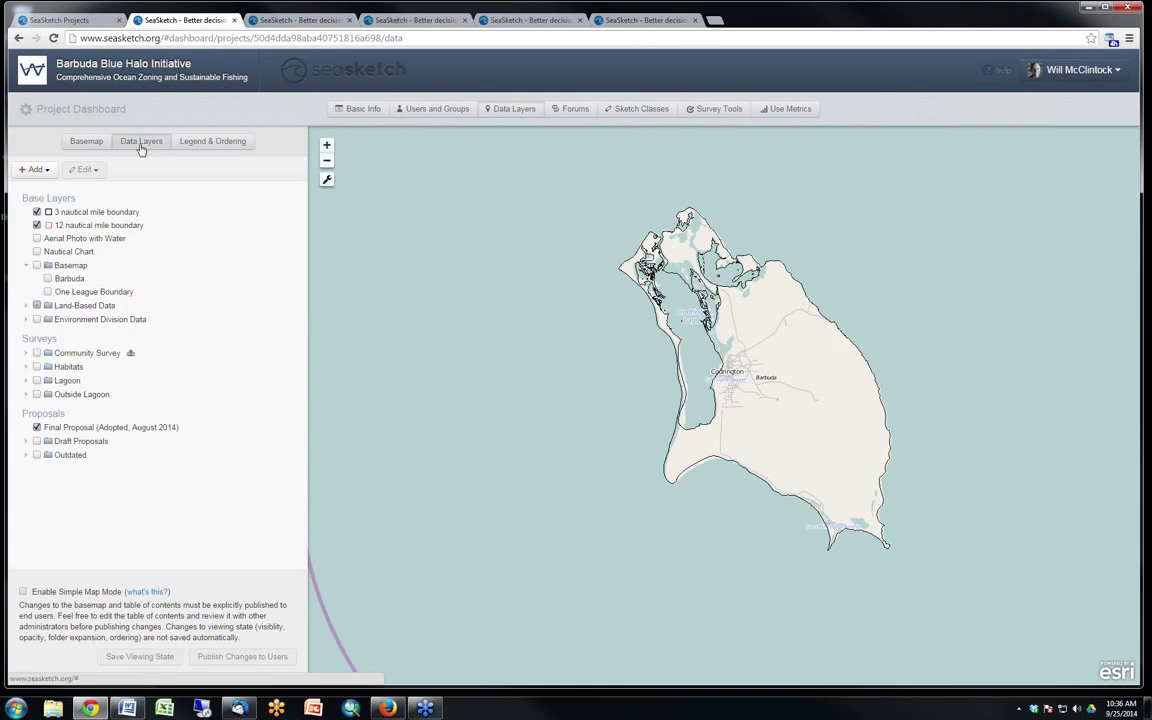
Inspect the contents of the Habitats folder, collapse it, and expand the Community Survey folder
left_click(26, 367)
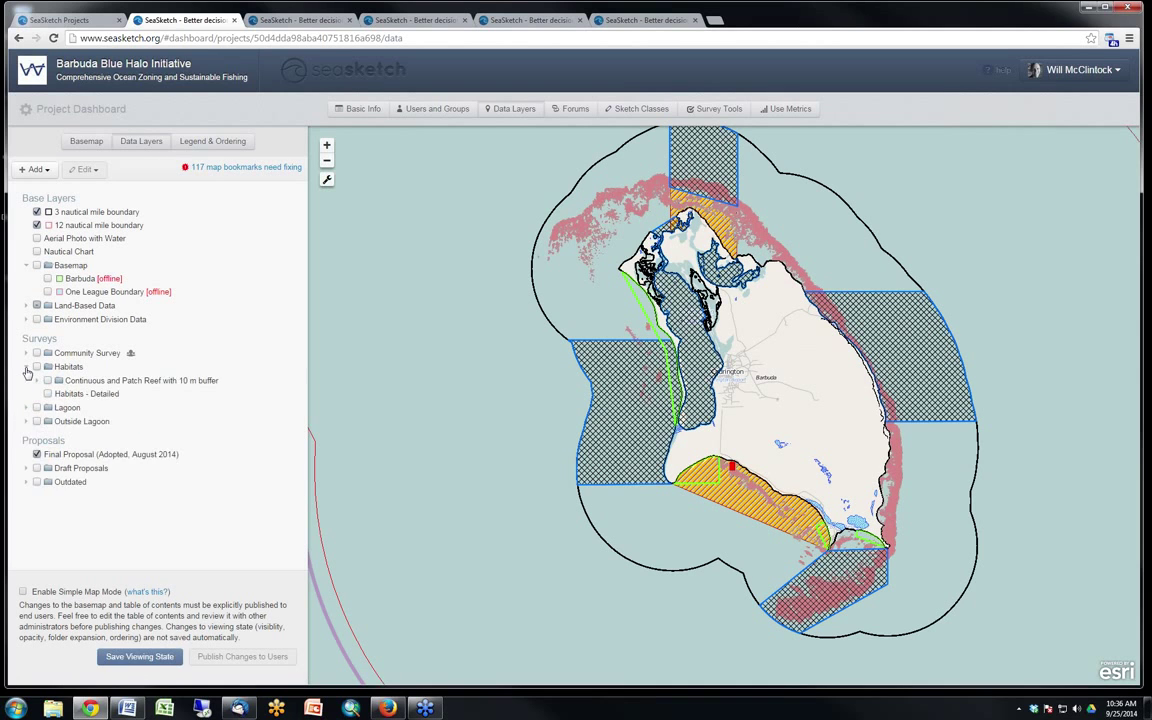
left_click(26, 367)
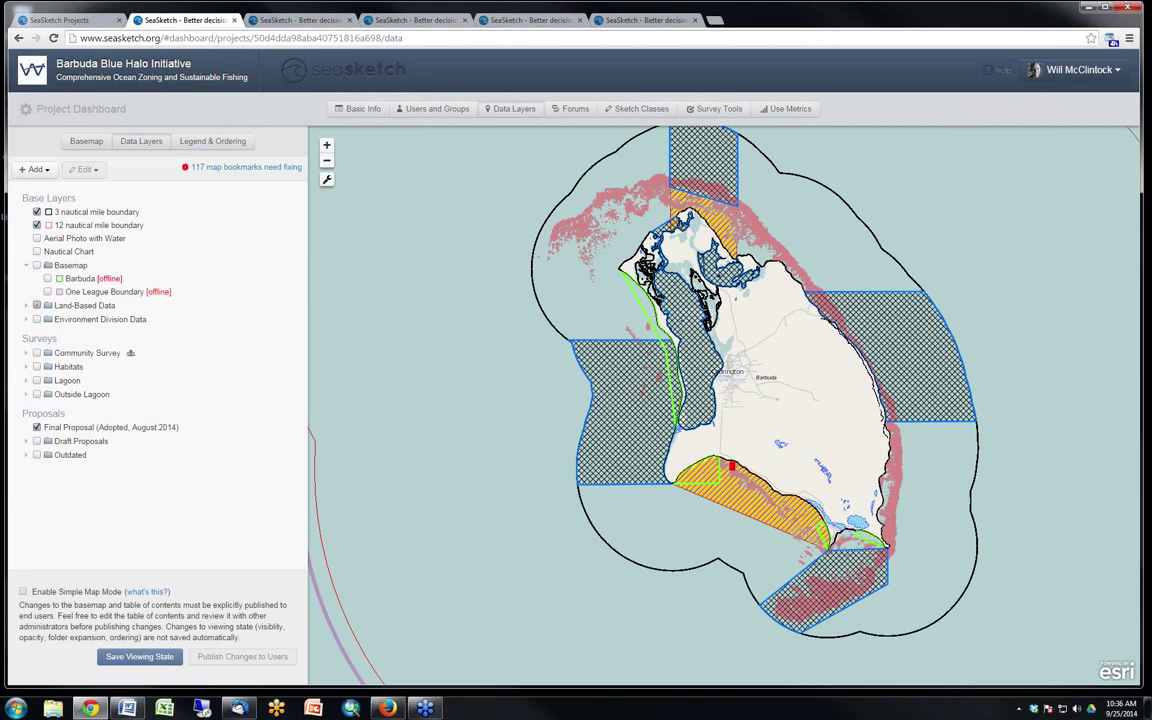
left_click(26, 353)
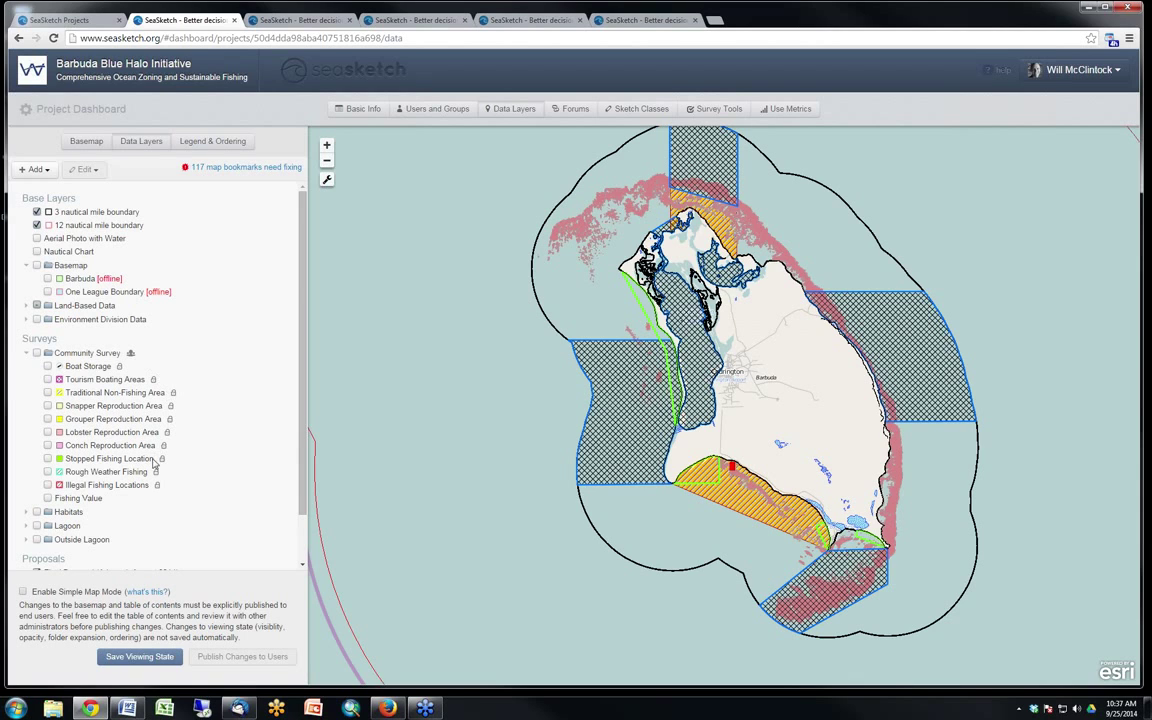
Open the Boat Storage layer for editing and examine its metadata, access control and data source settings
left_click(98, 368)
right_click(100, 368)
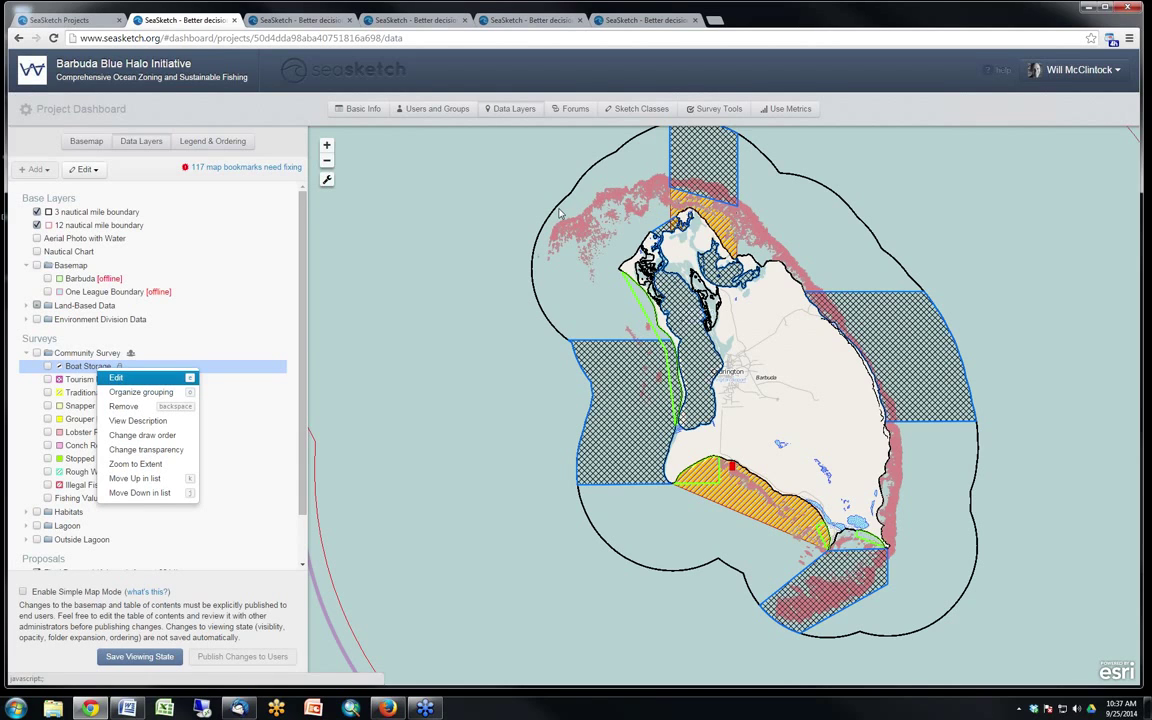
scroll(735, 381, "down", 5)
scroll(735, 381, "up", 5)
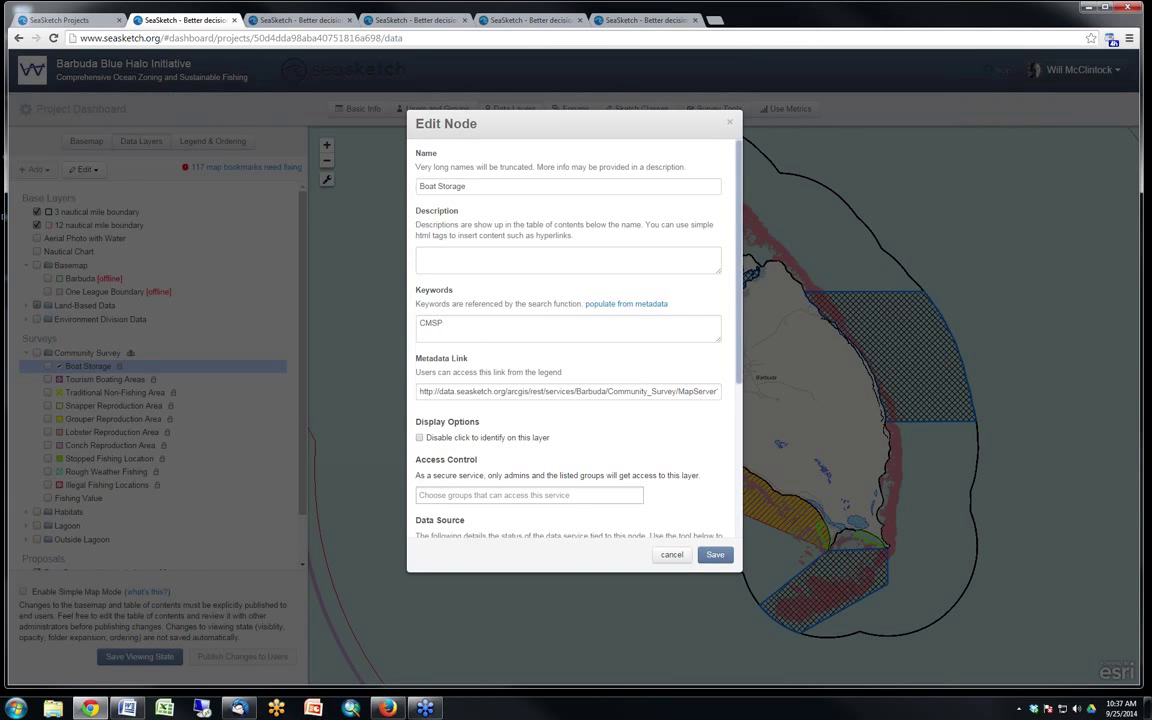
scroll(500, 360, "down", 1)
scroll(499, 360, "down", 4)
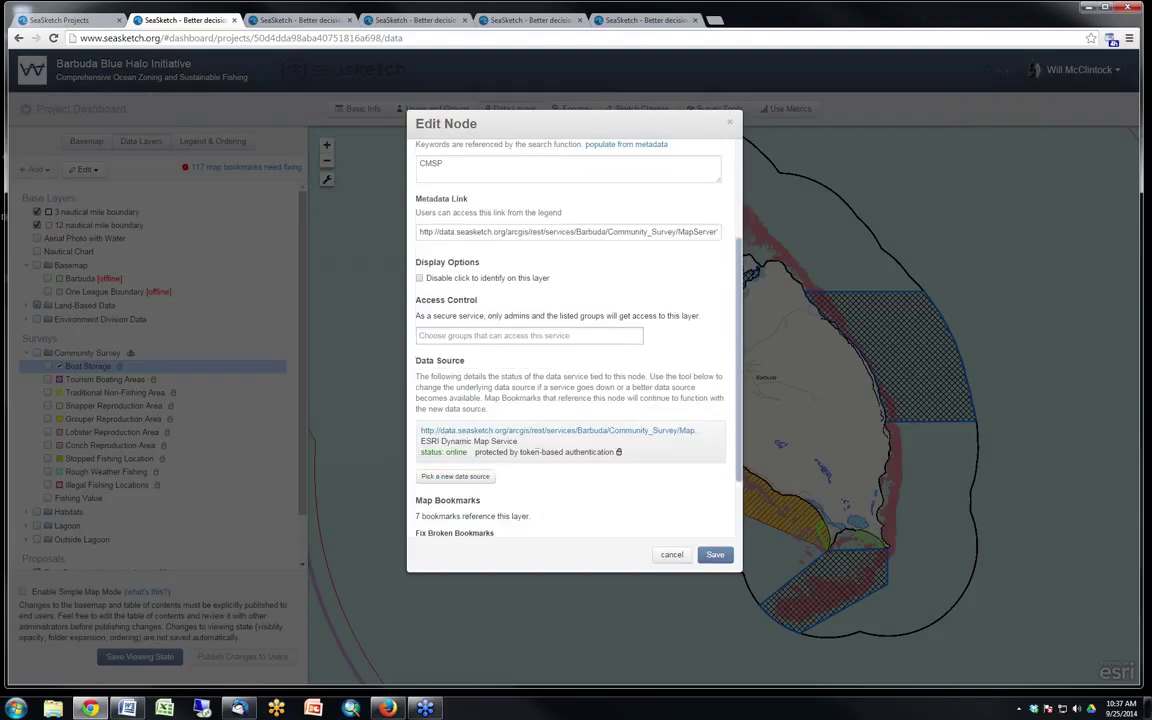
Close the Boat Storage layer settings, review the Community Survey folder's group access without changing it, and collapse the folder
scroll(533, 462, "up", 4)
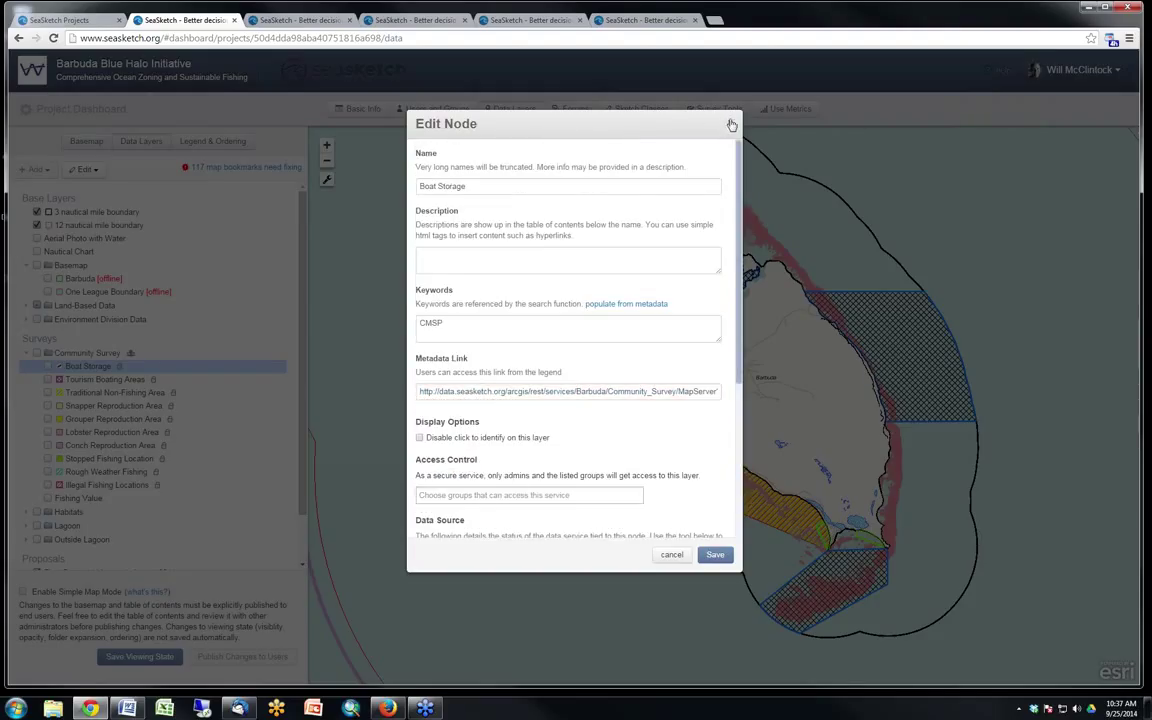
key("Escape")
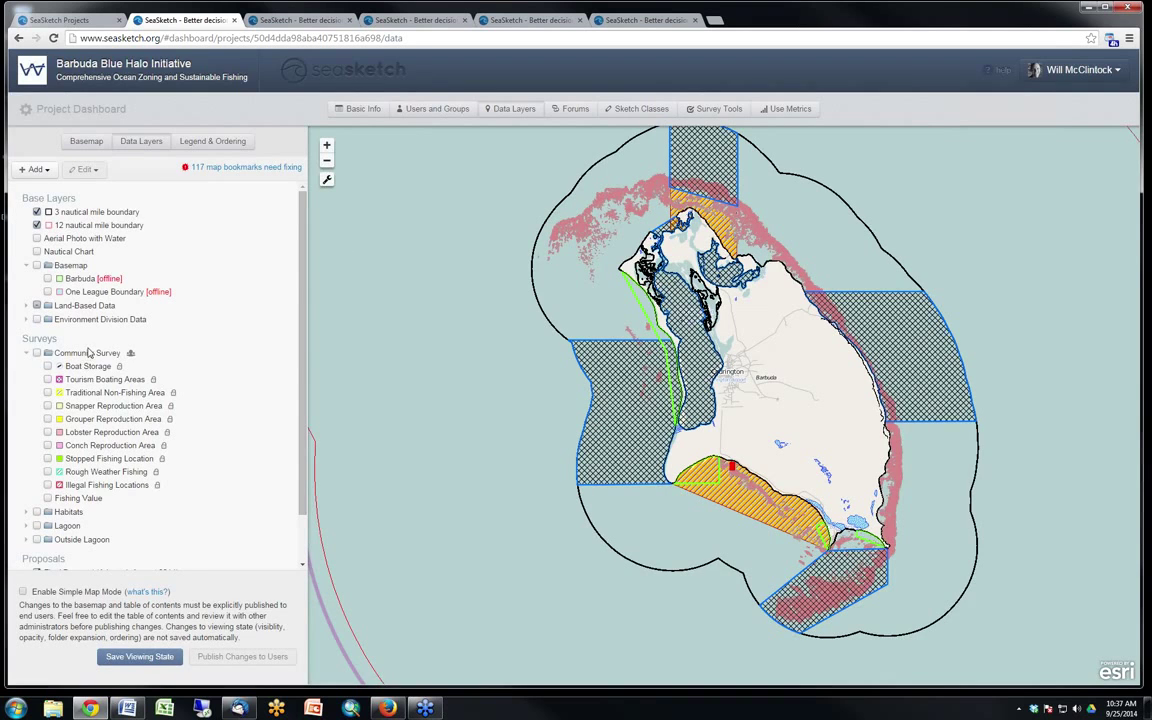
right_click(91, 355)
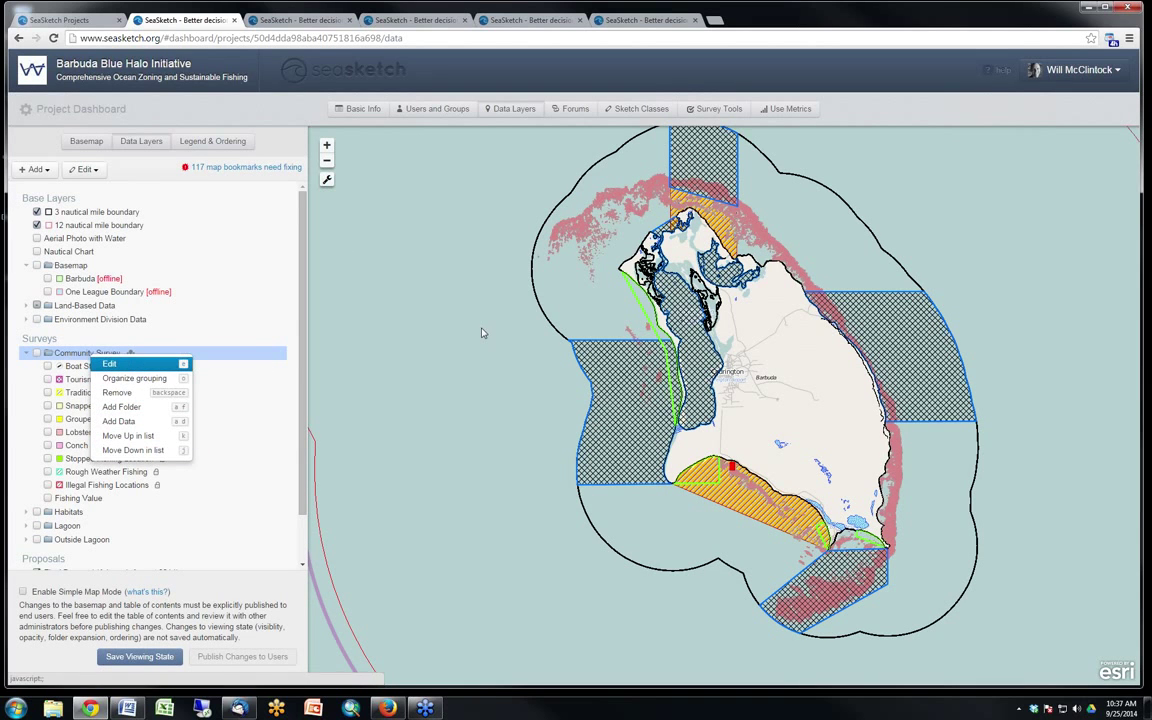
key("Return")
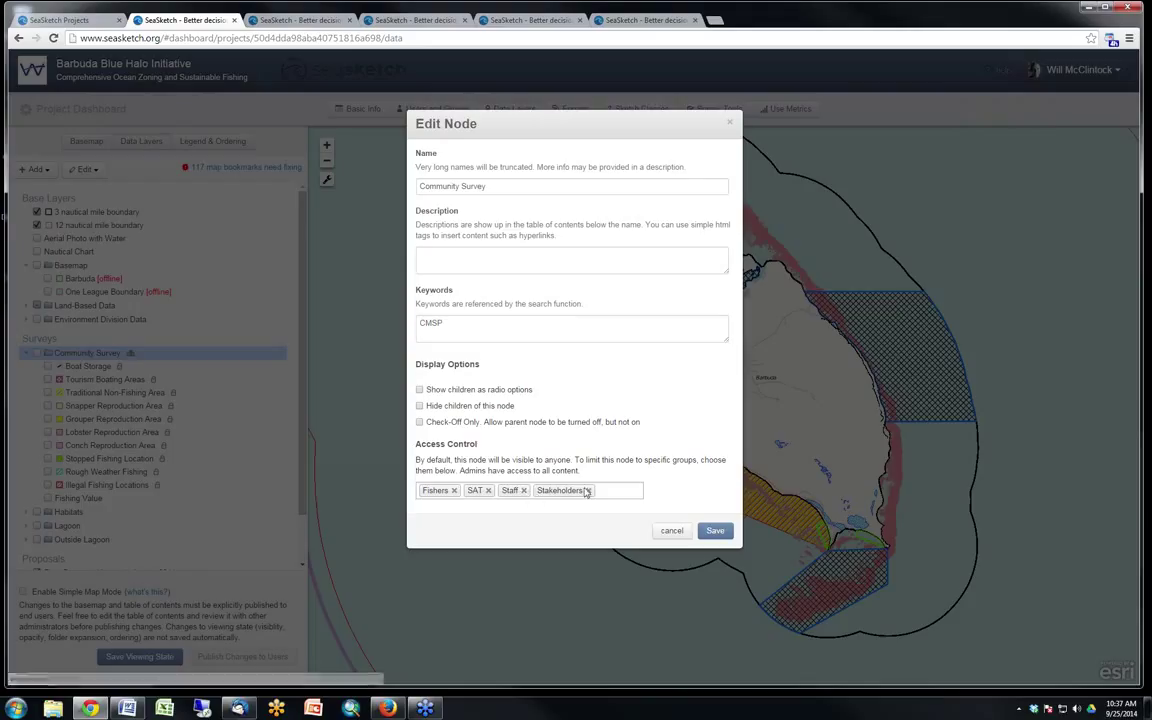
left_click(670, 532)
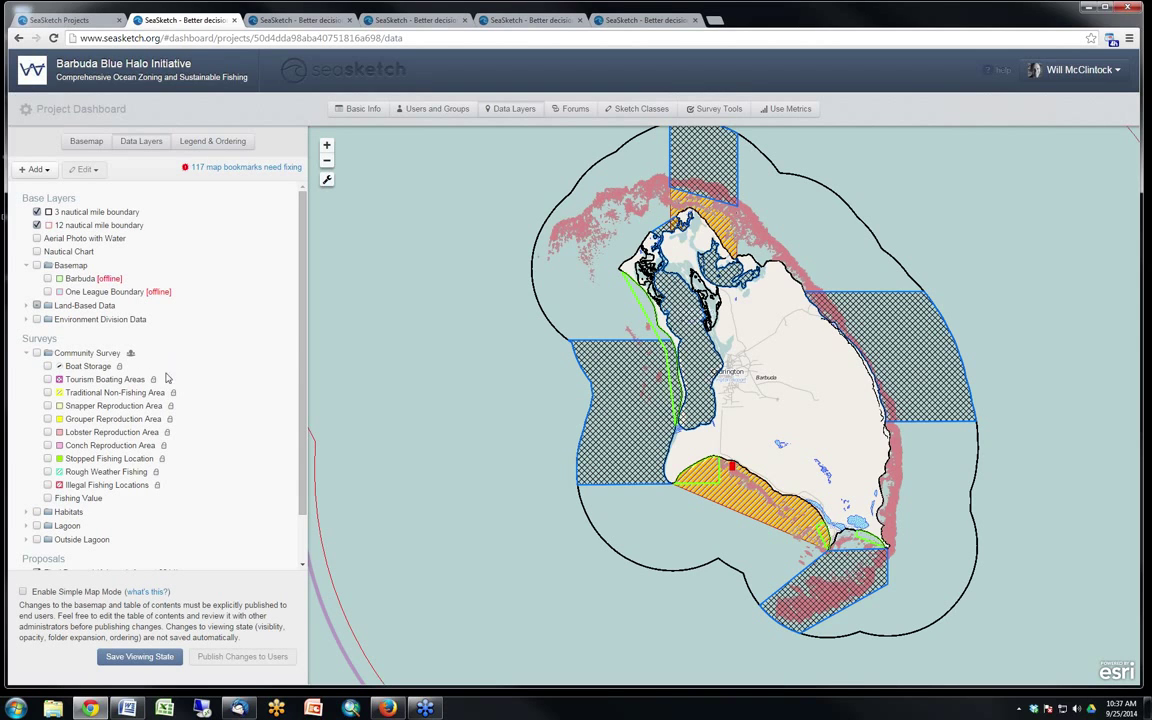
left_click(28, 354)
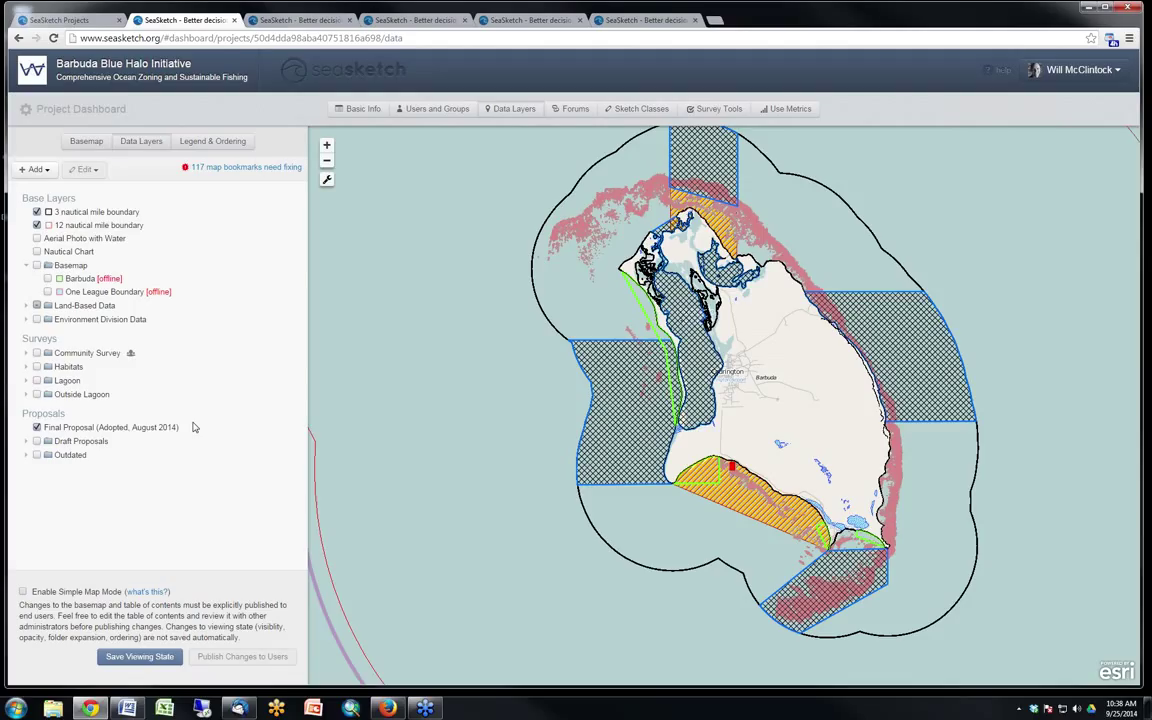
Return to the Barbuda Blue Halo Initiative map, and switch to the MaPP Marine Planning Portal map, dismissing both project descriptions
left_click(88, 63)
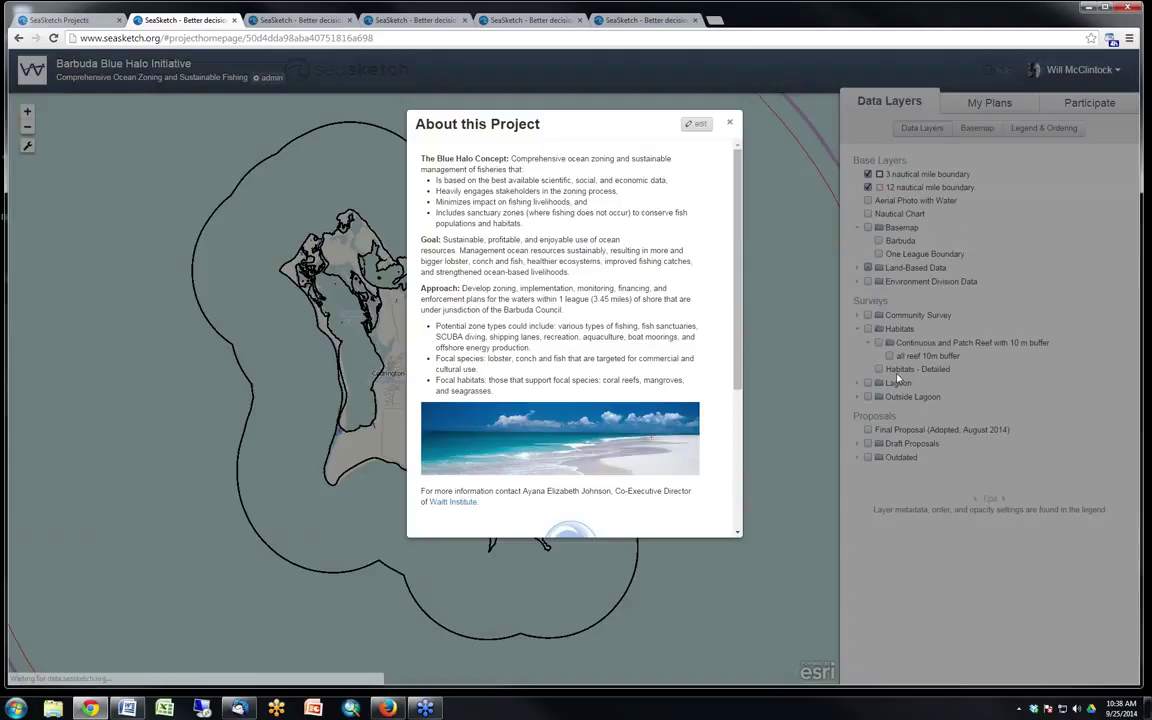
left_click(806, 336)
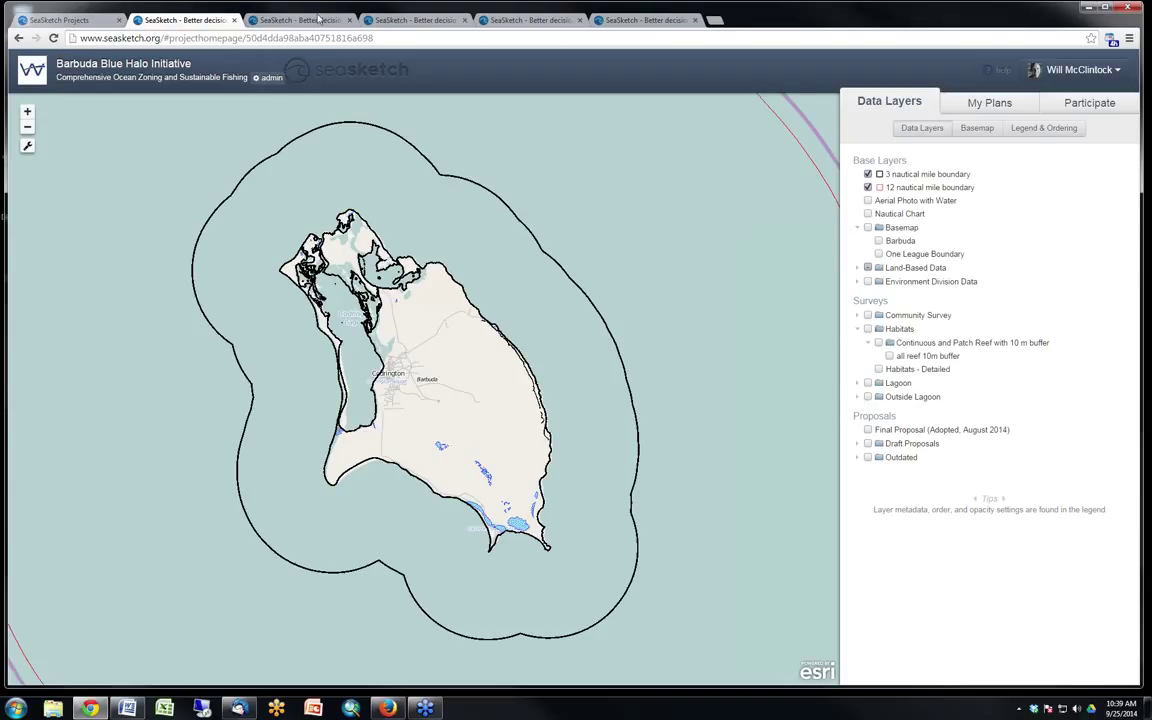
left_click(318, 18)
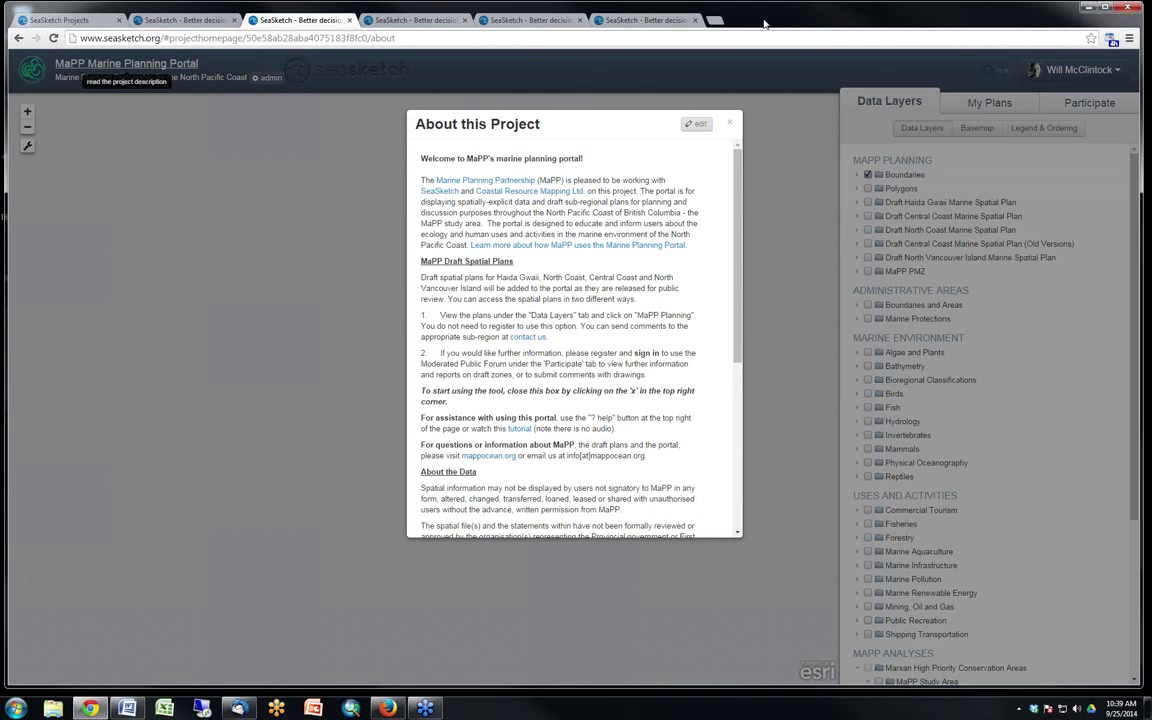
left_click(729, 122)
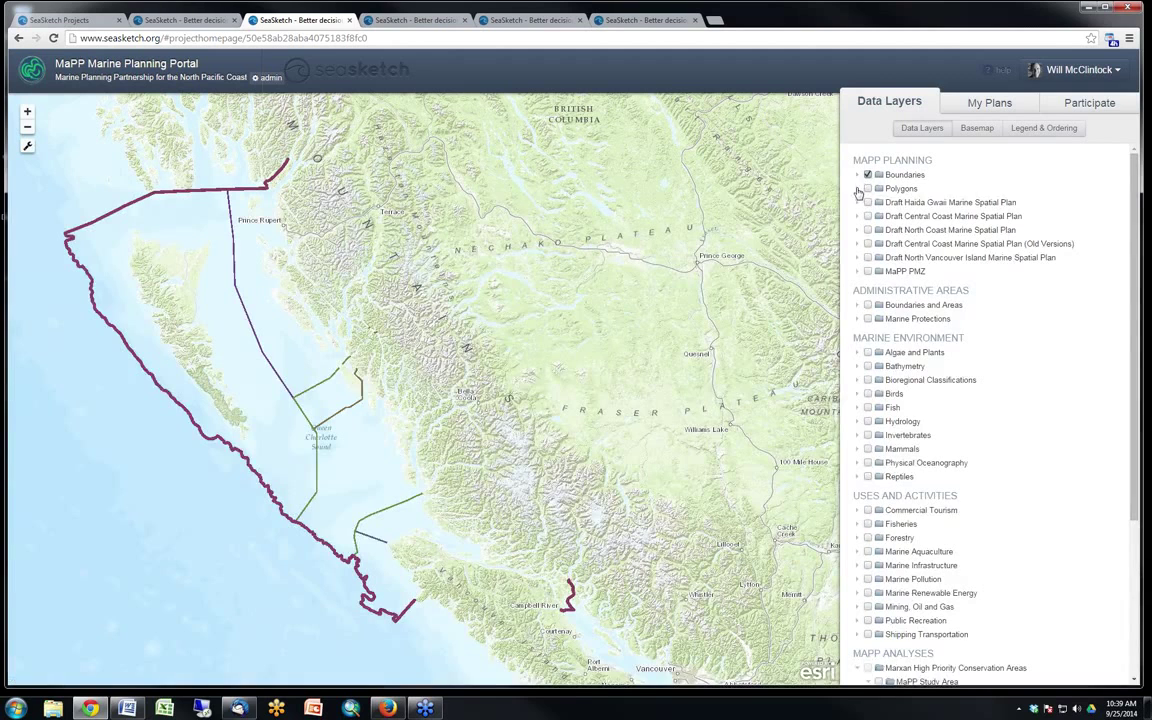
Display the MaPP Study Area polygon, and replace it with the four sub-region polygons
left_click(869, 188)
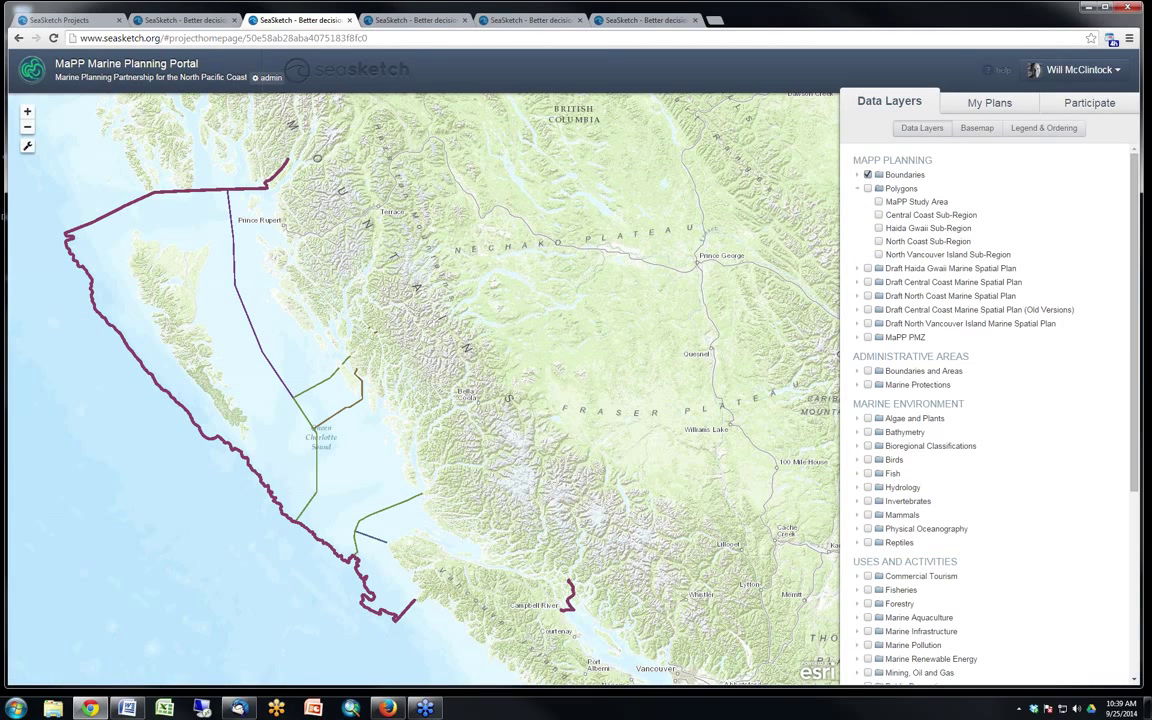
left_click(878, 204)
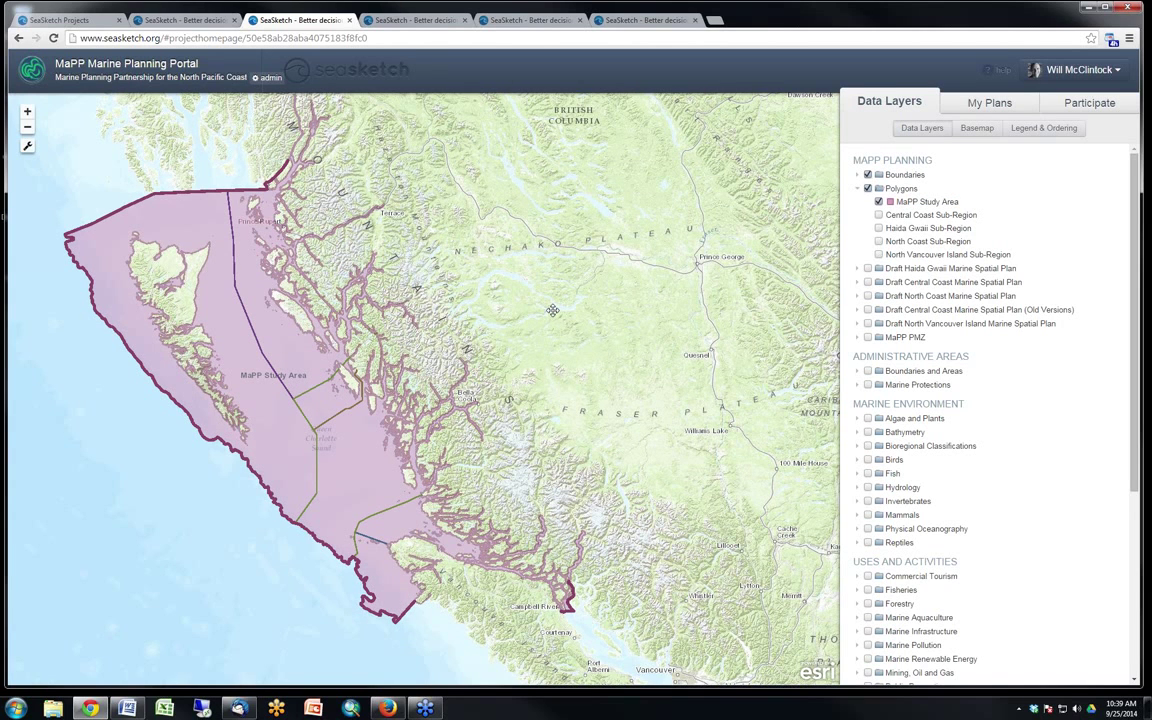
left_click_drag(552, 310, 565, 329)
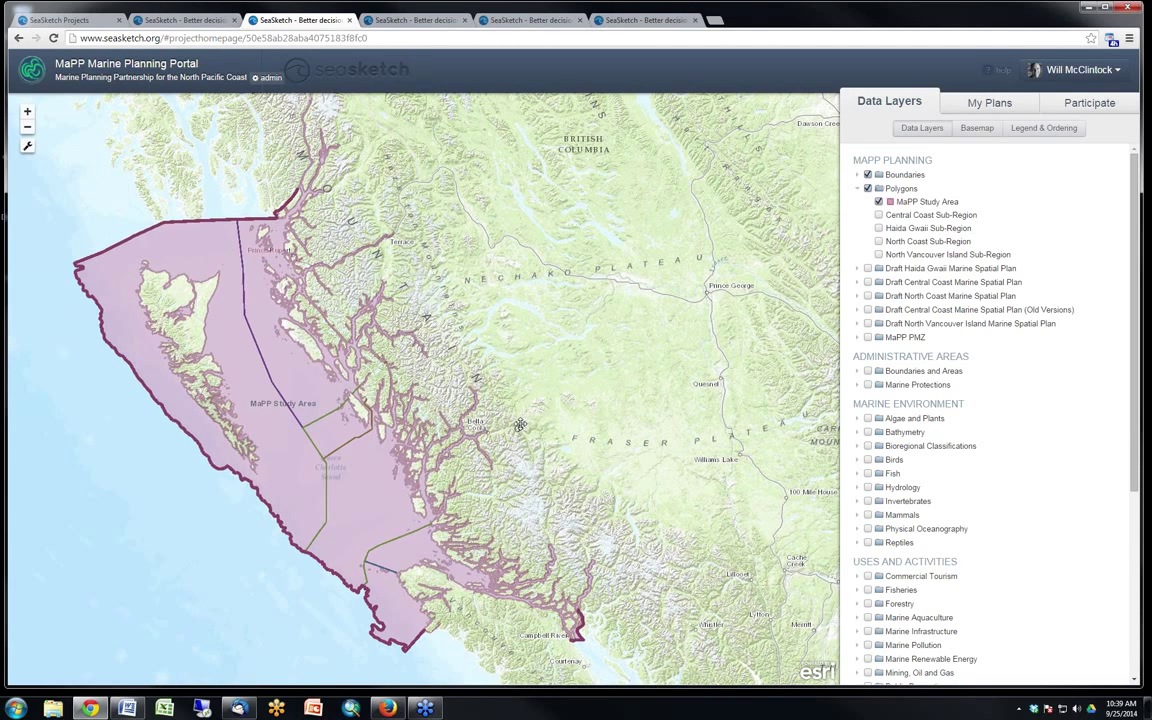
left_click_drag(520, 425, 546, 427)
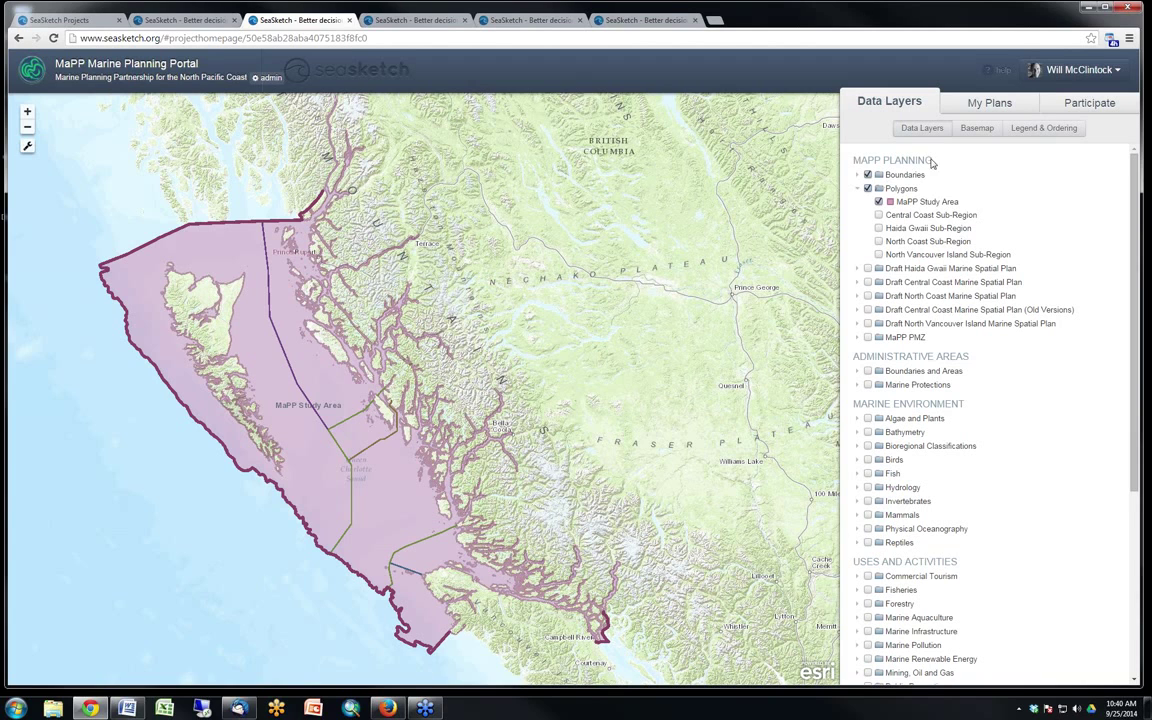
left_click(869, 189)
left_click(869, 189)
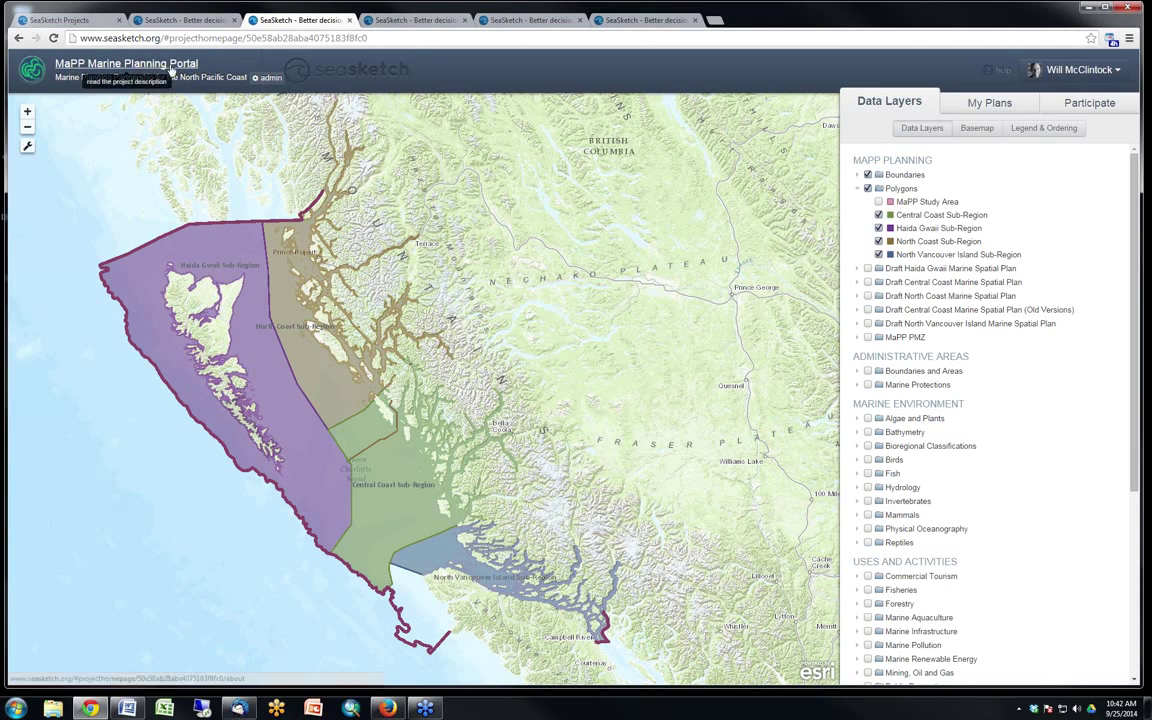
Open the Barbuda project's "Community survey - Spatial Questions" survey and review its location questions
left_click(176, 20)
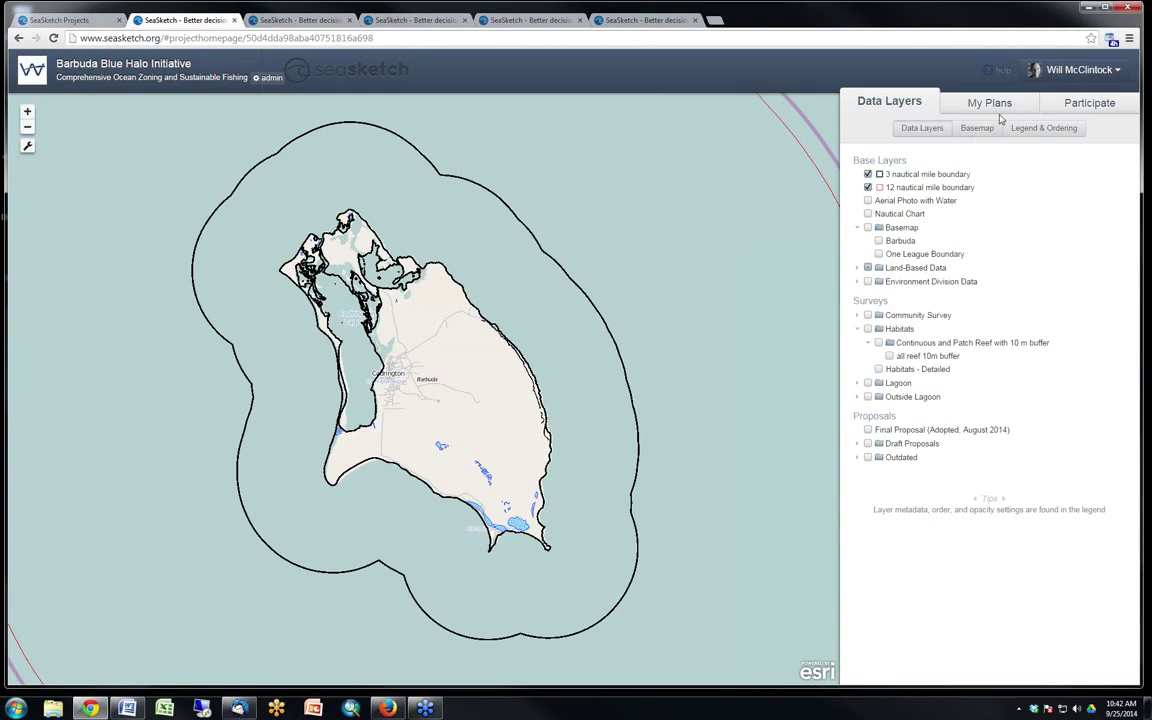
left_click(1089, 103)
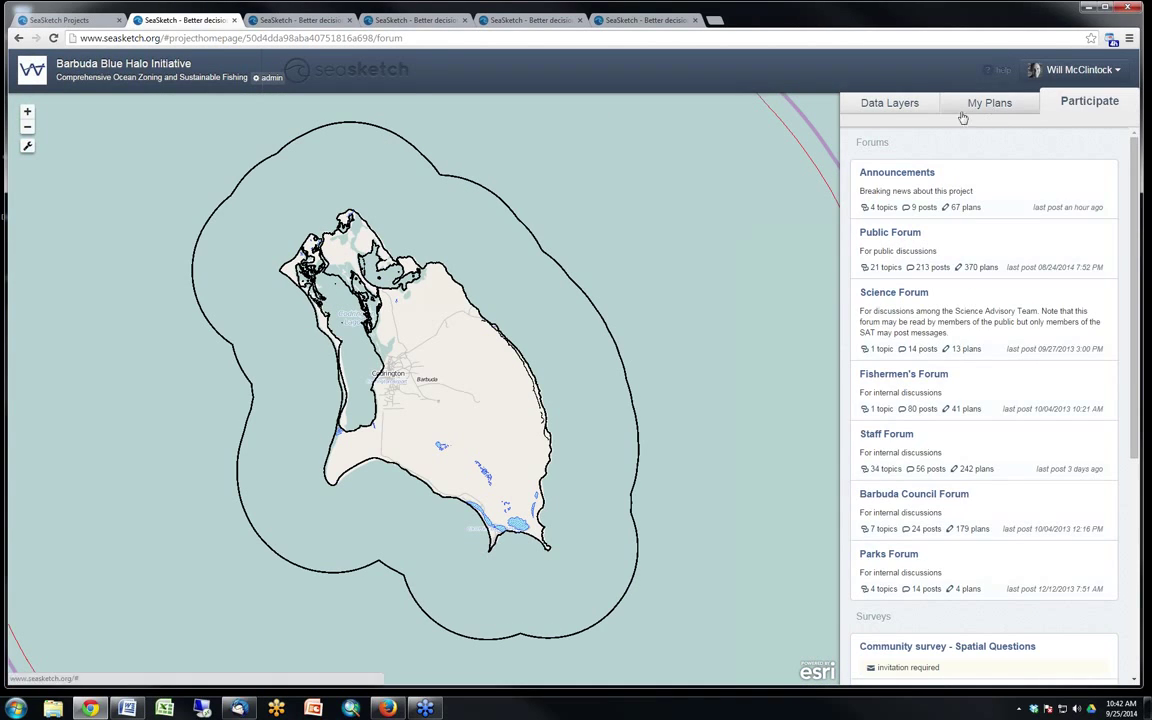
scroll(985, 400, "down", 1)
scroll(905, 398, "down", 3)
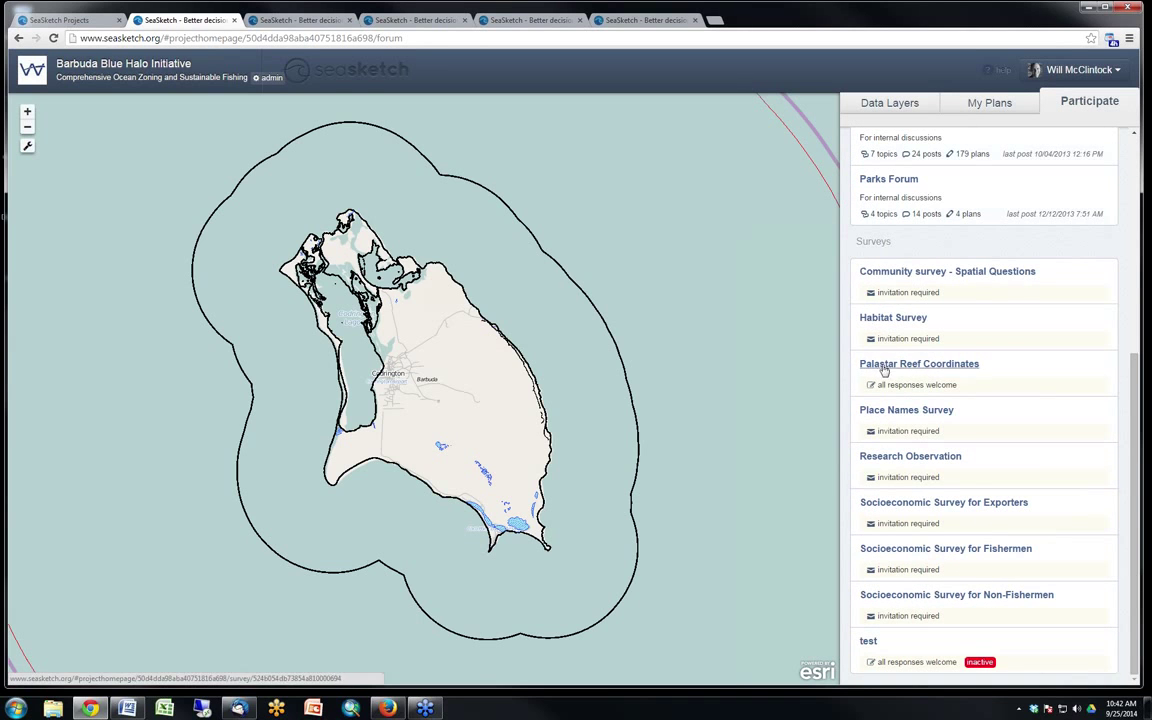
left_click(892, 272)
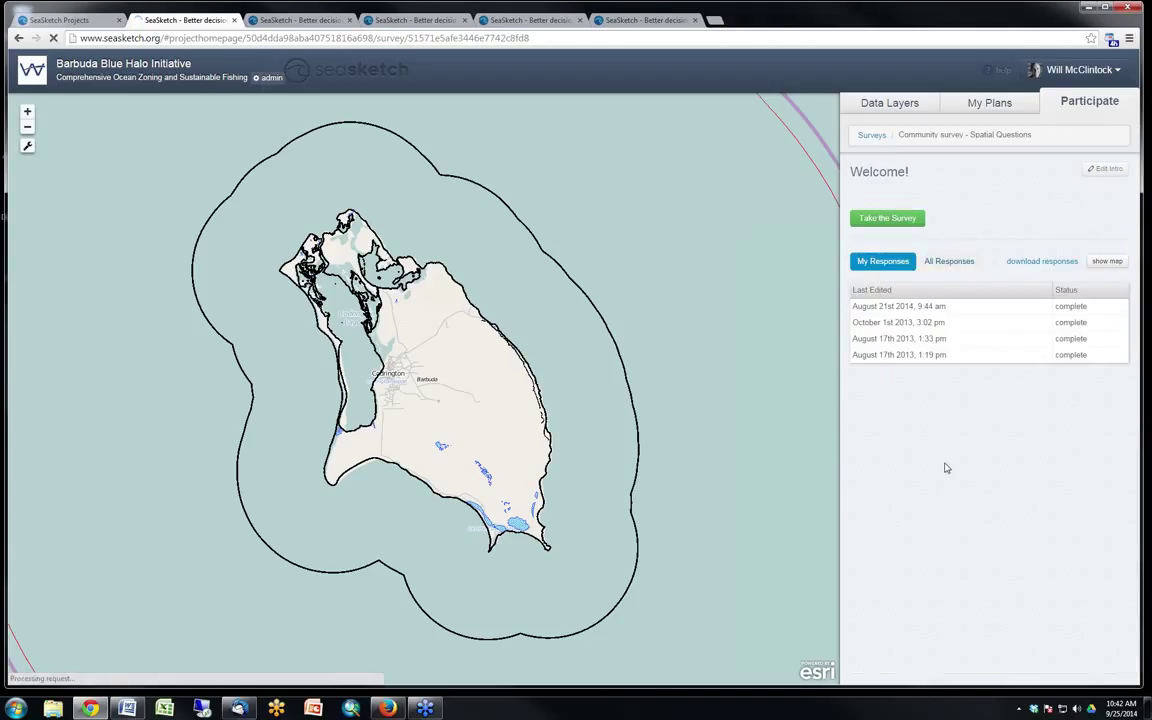
scroll(946, 468, "down", 2)
scroll(946, 468, "down", 1)
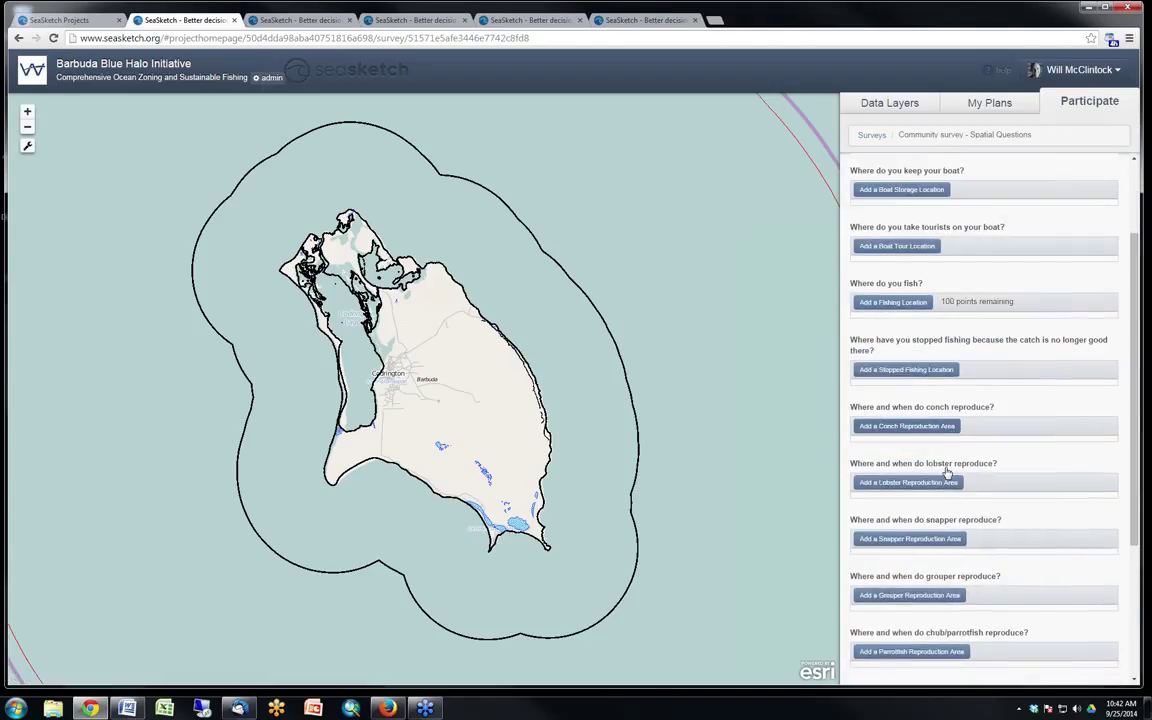
Open the survey's new fishing location form, view its shapefile upload option, and cancel the form
left_click(883, 305)
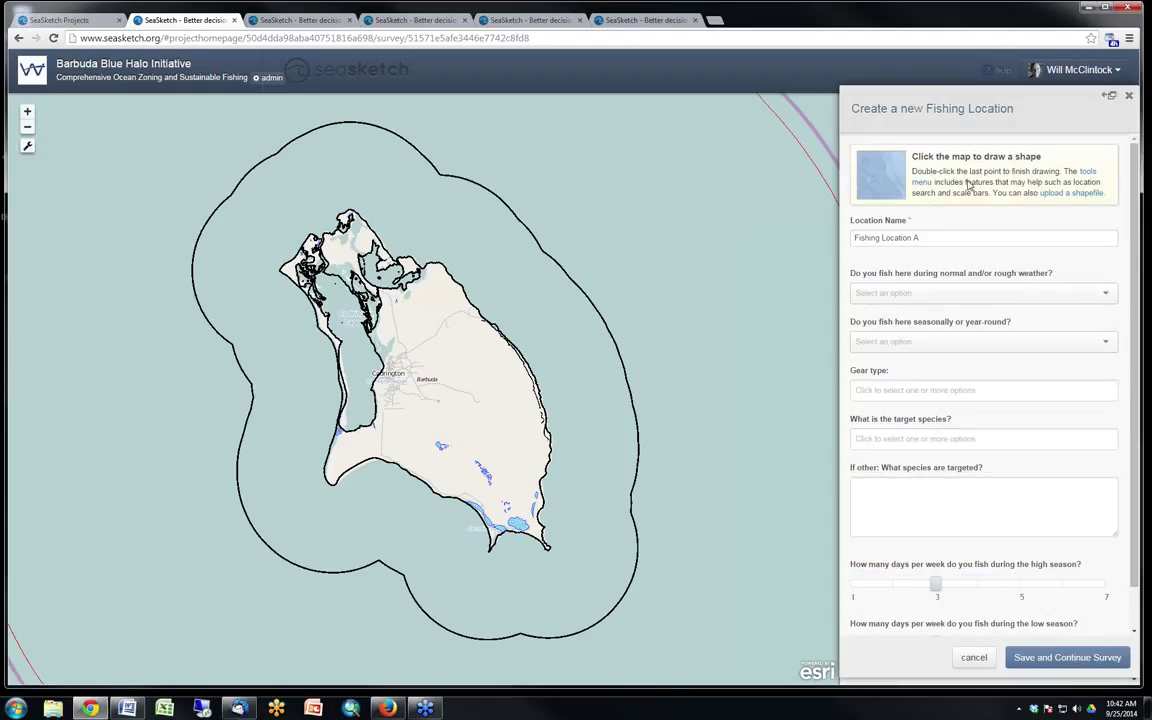
left_click(1065, 194)
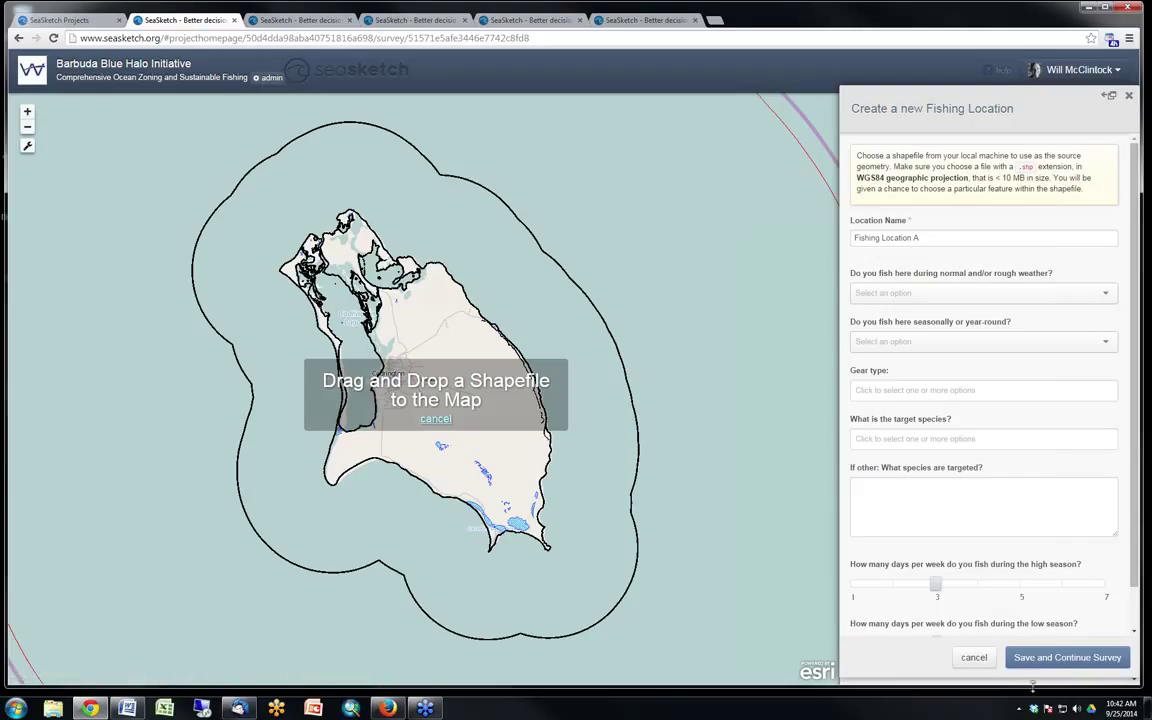
left_click(970, 658)
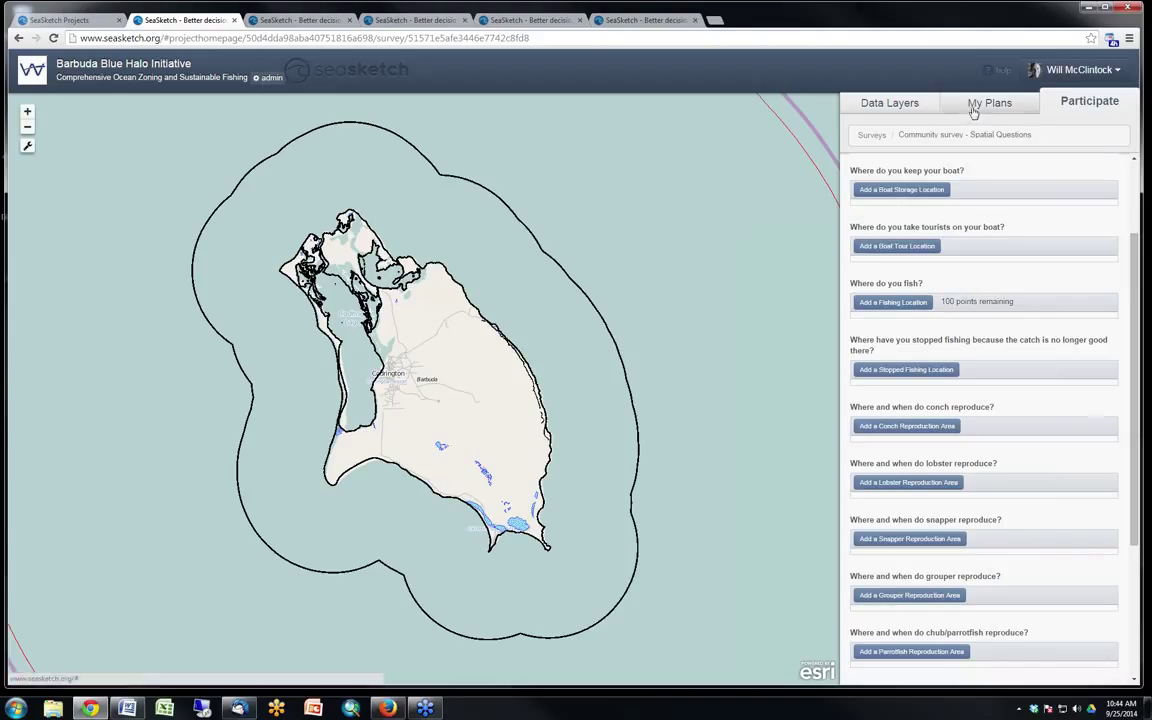
Open the Barbuda project's administrative data layer list, view the form for adding a map service layer, and close the form
left_click(888, 108)
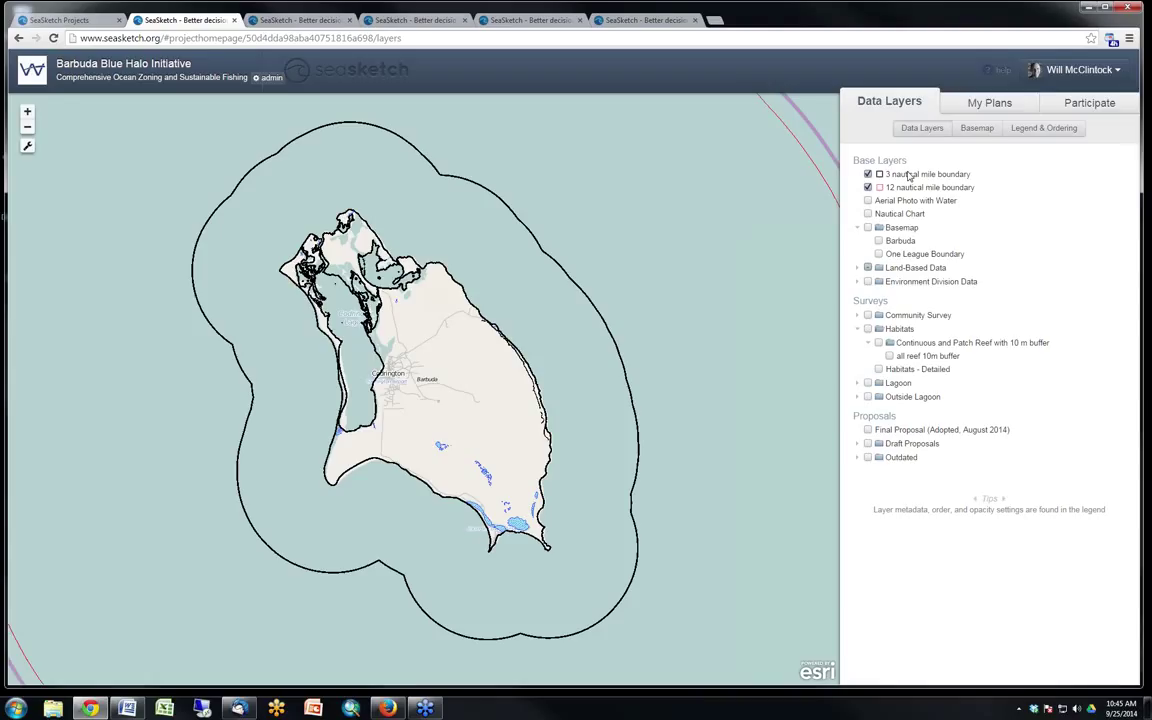
left_click(268, 77)
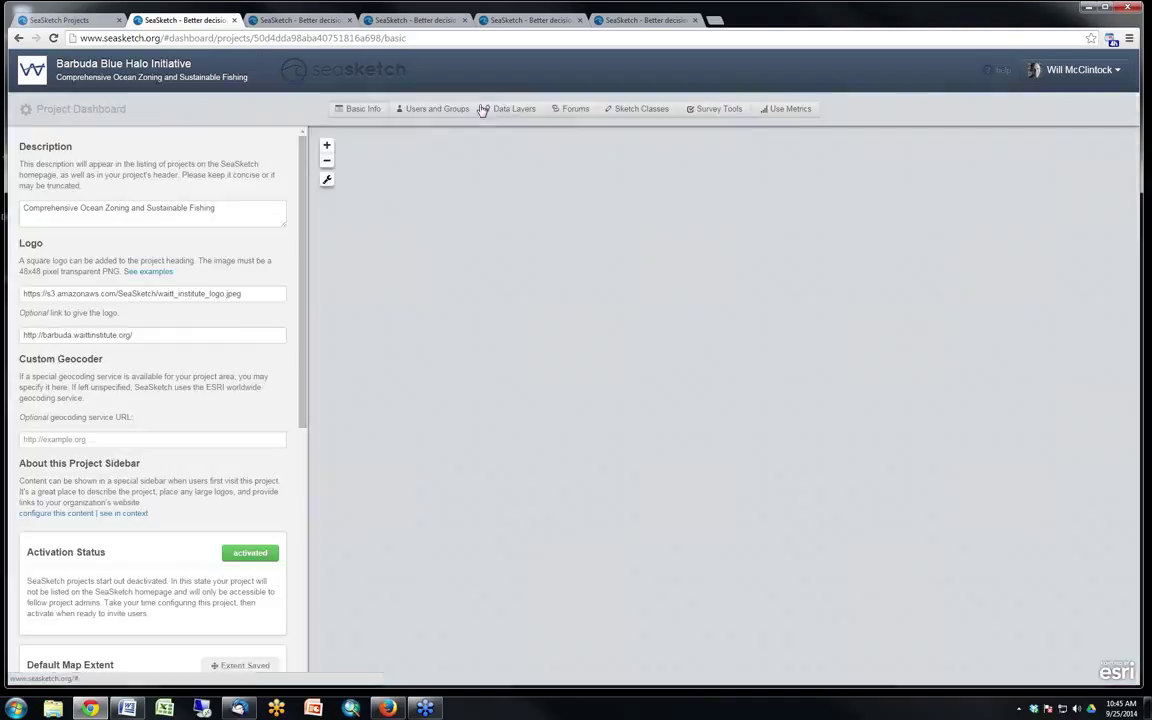
left_click(510, 108)
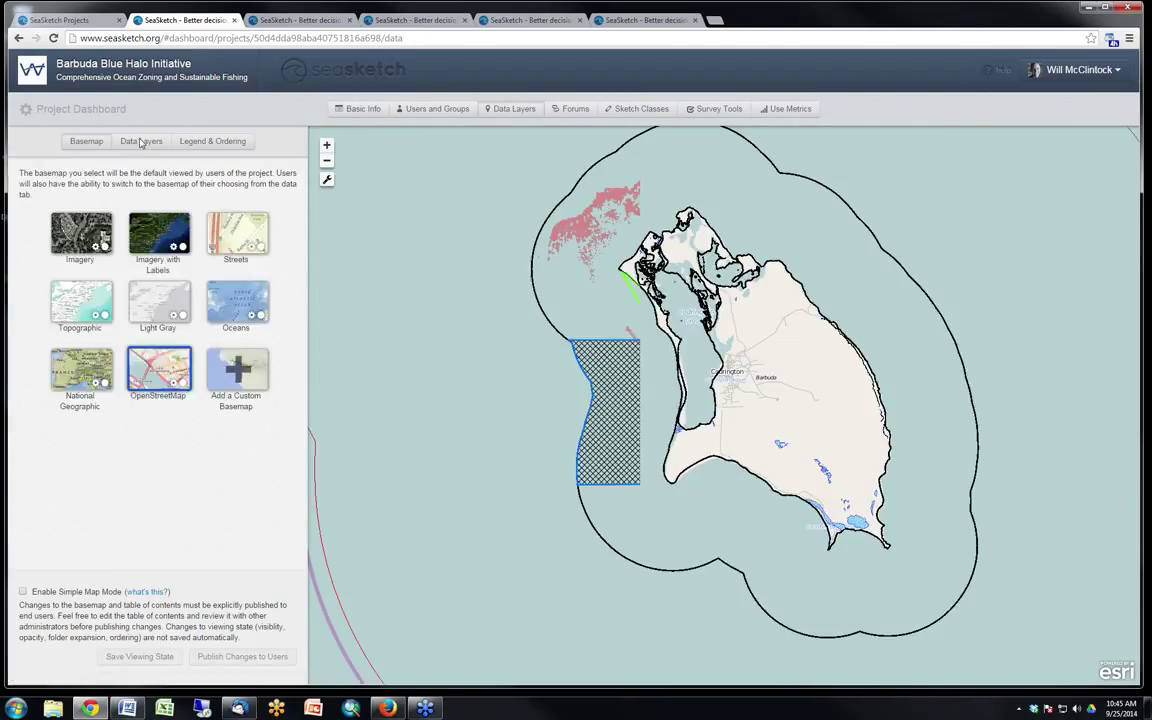
left_click(141, 143)
left_click(34, 169)
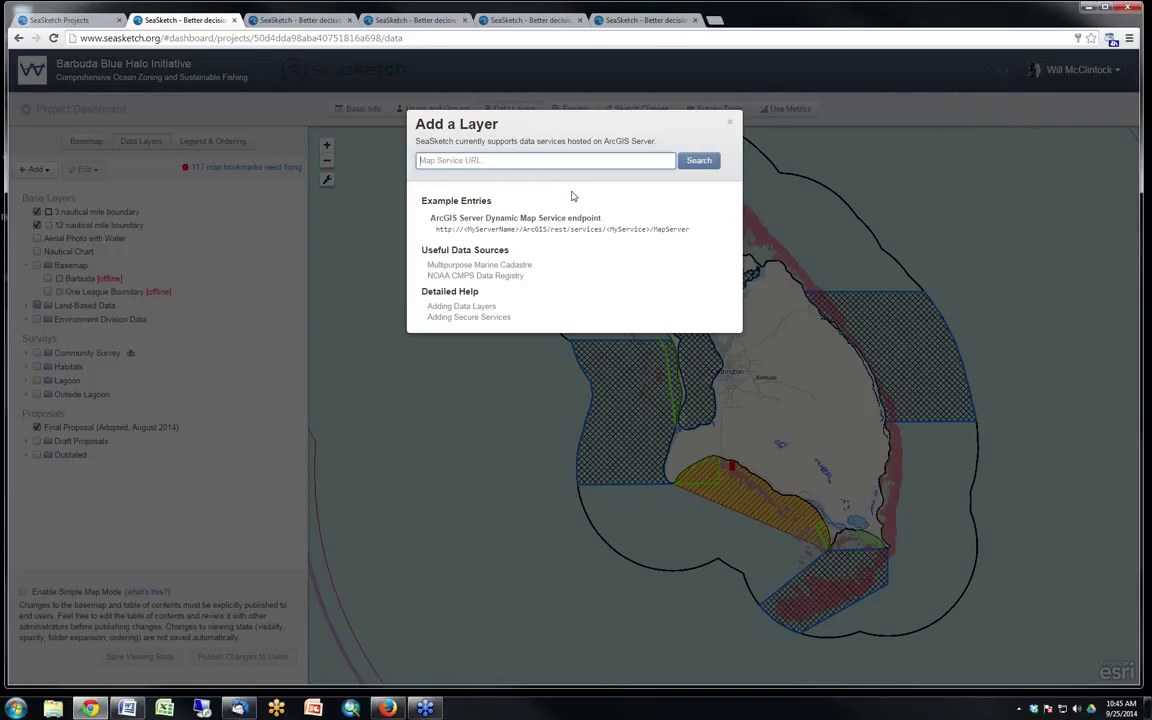
left_click(730, 123)
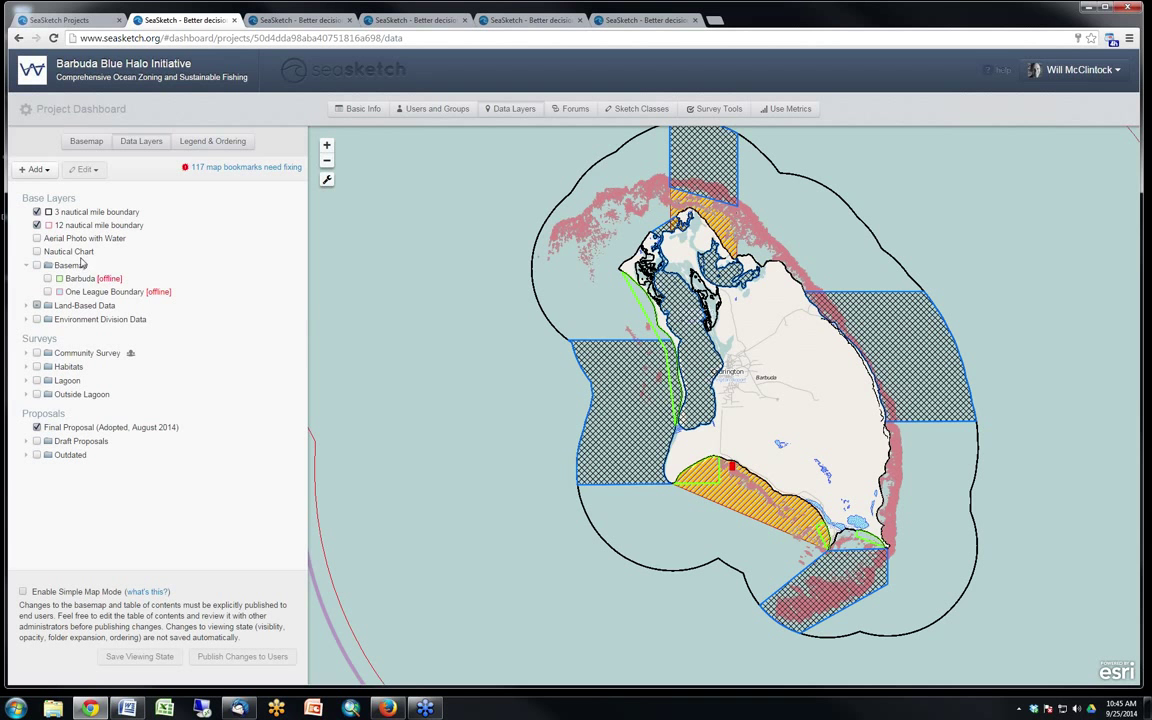
Open the Nautical Chart layer for editing and examine its access control, data source and map bookmark settings
right_click(73, 253)
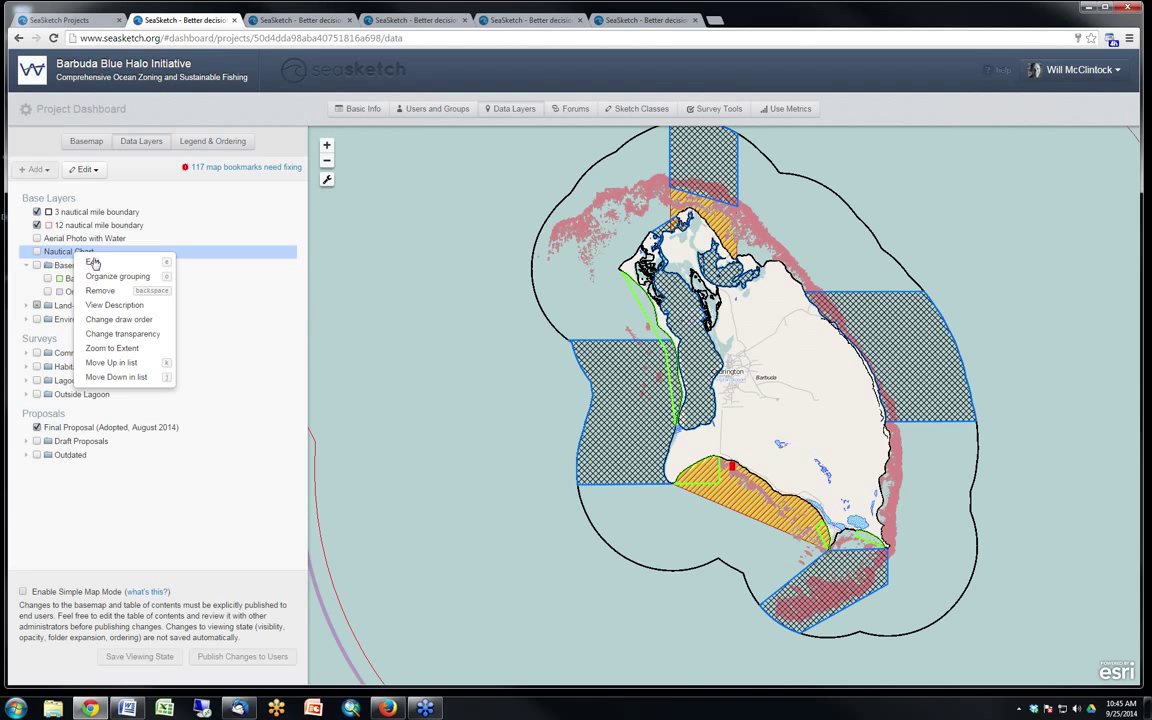
left_click(115, 264)
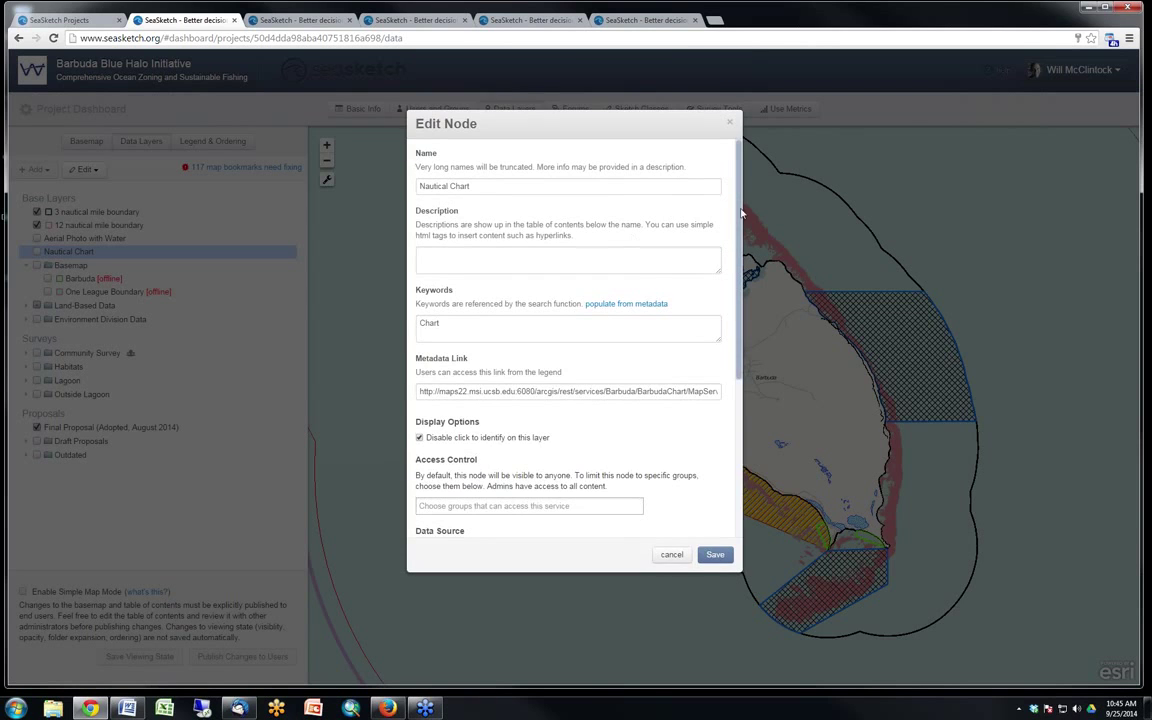
scroll(743, 314, "down", 2)
scroll(743, 314, "down", 5)
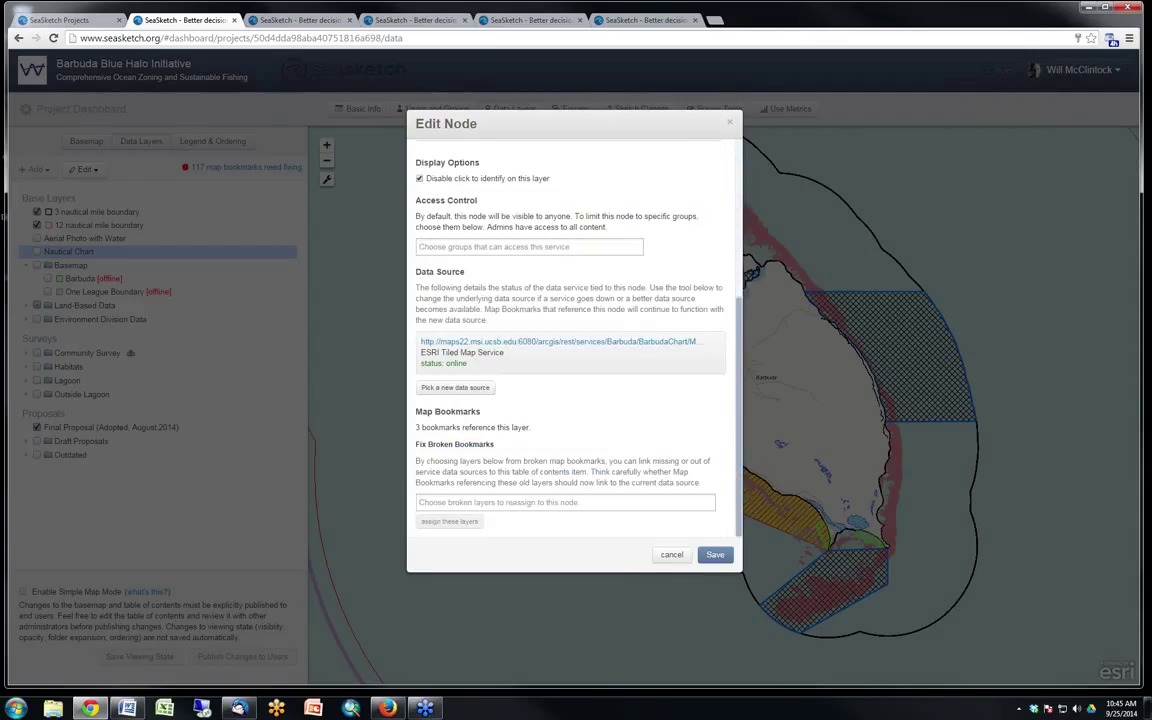
scroll(518, 448, "up", 2)
Try limiting the Nautical Chart layer's access to the Fishers and SAT groups, and remove both groups again
left_click(470, 328)
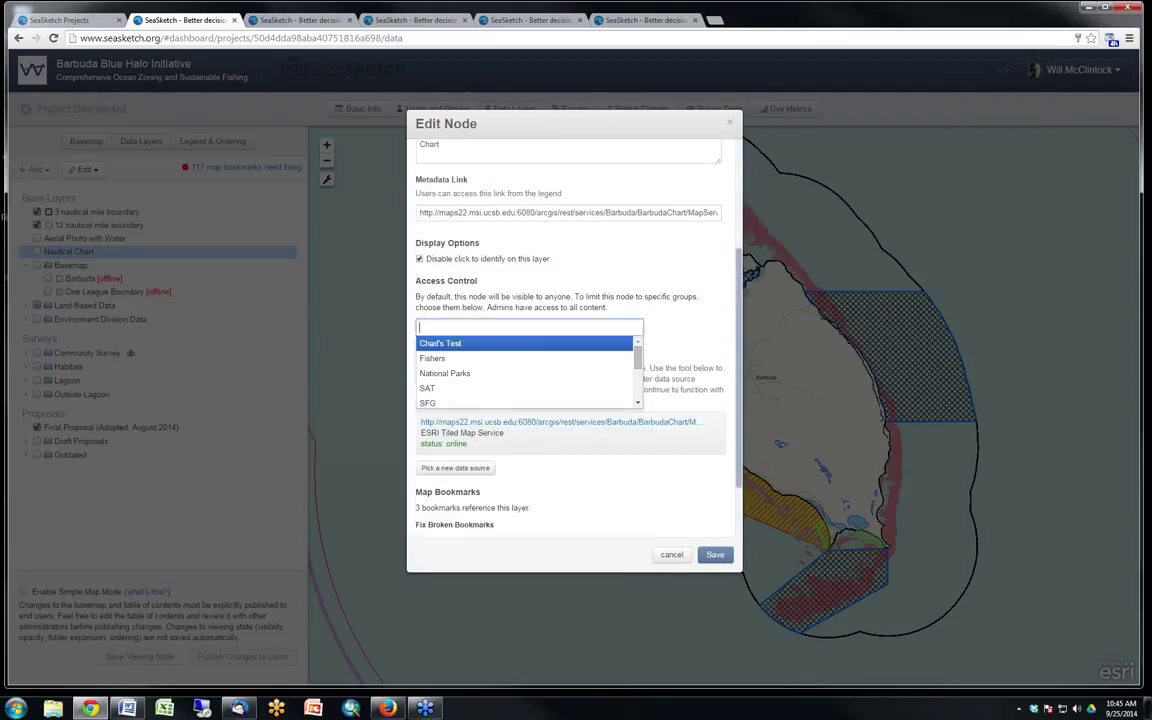
left_click(468, 357)
left_click(488, 373)
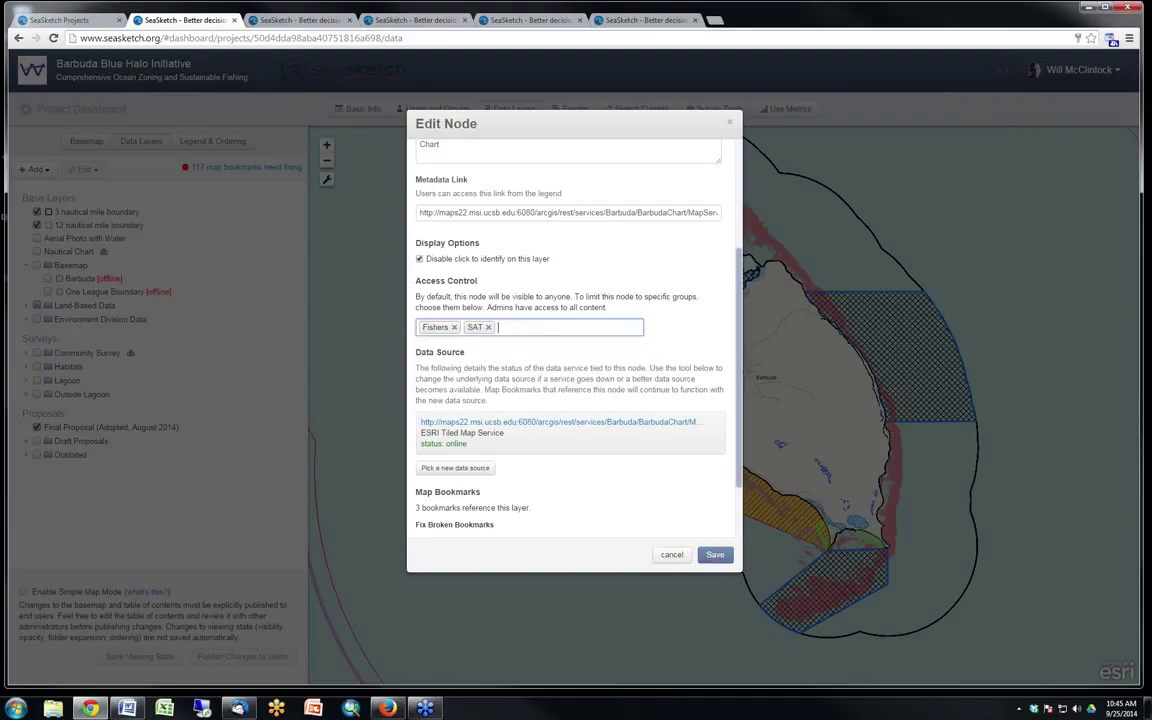
left_click(488, 327)
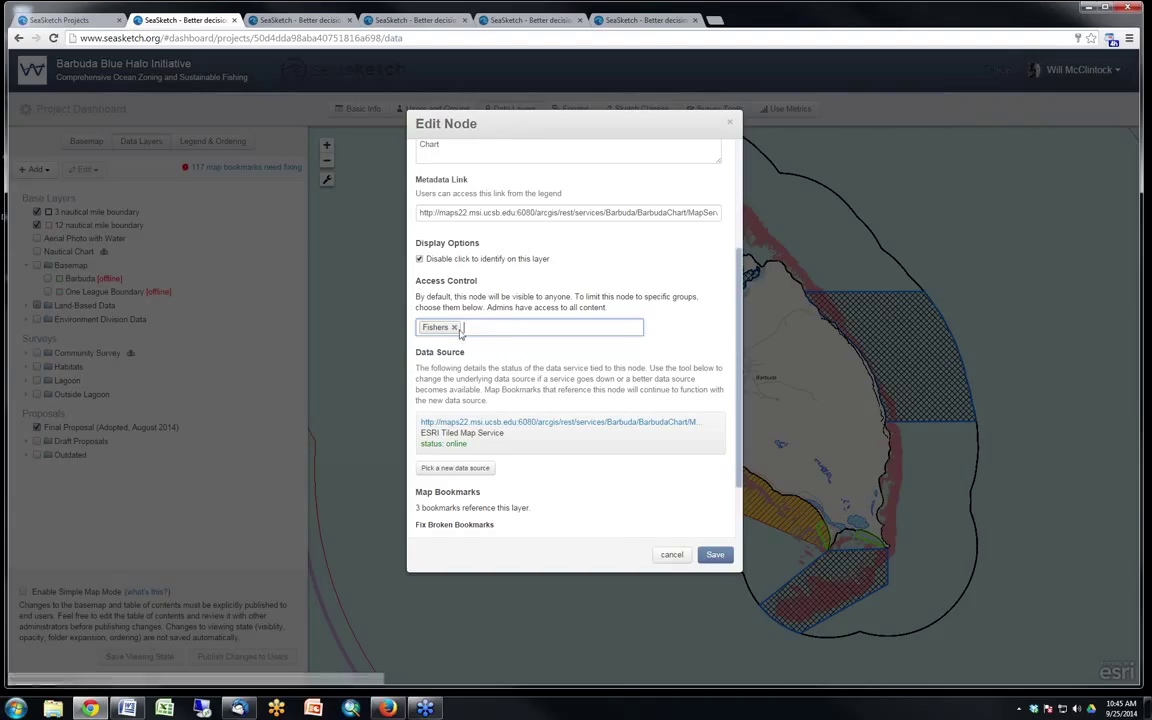
left_click(454, 328)
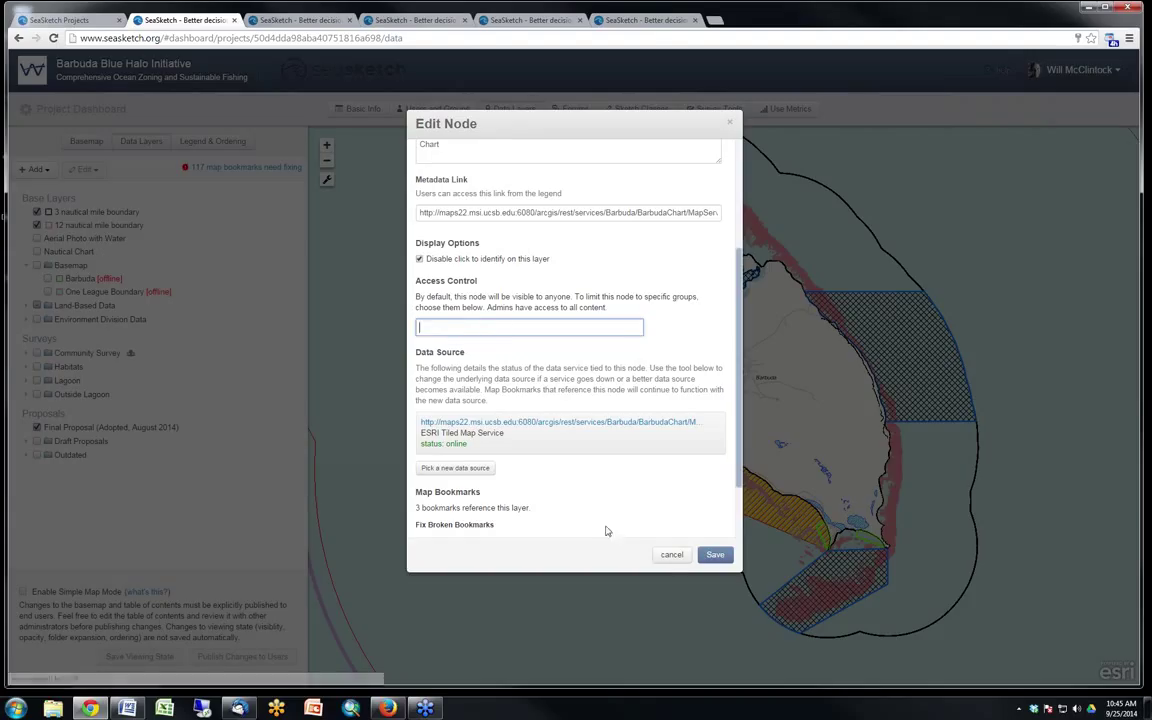
Cancel editing the Nautical Chart layer and return to the Barbuda project's main map, dismissing the project description
left_click(670, 556)
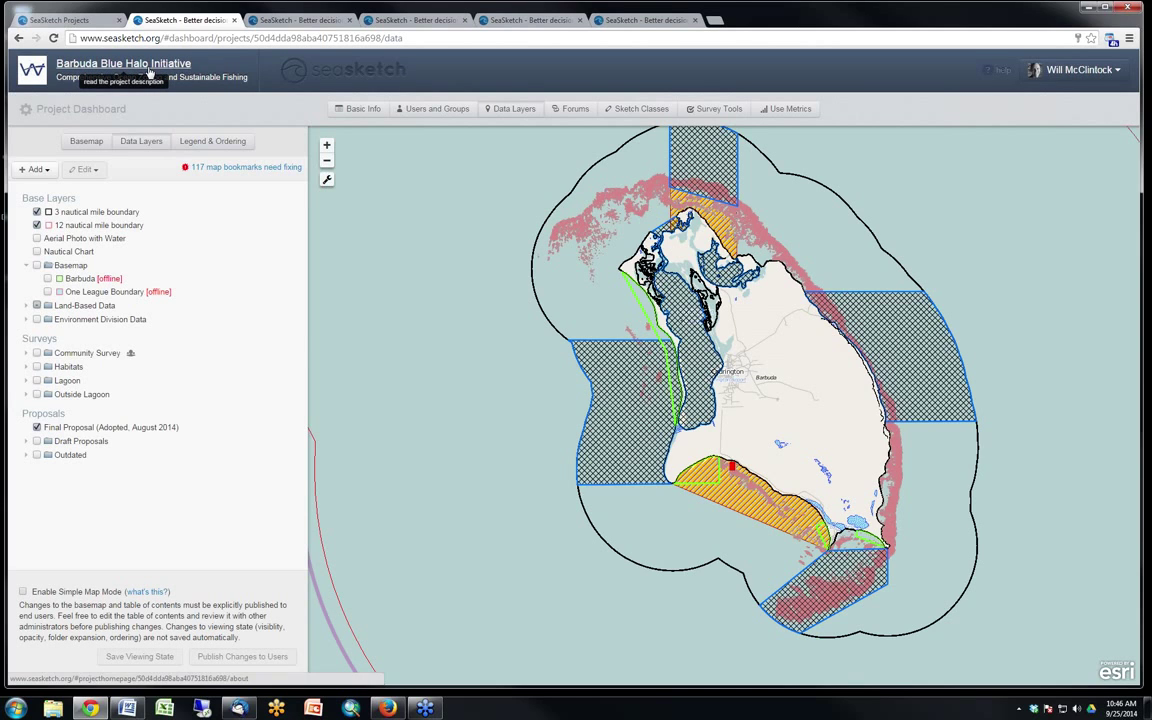
left_click(150, 72)
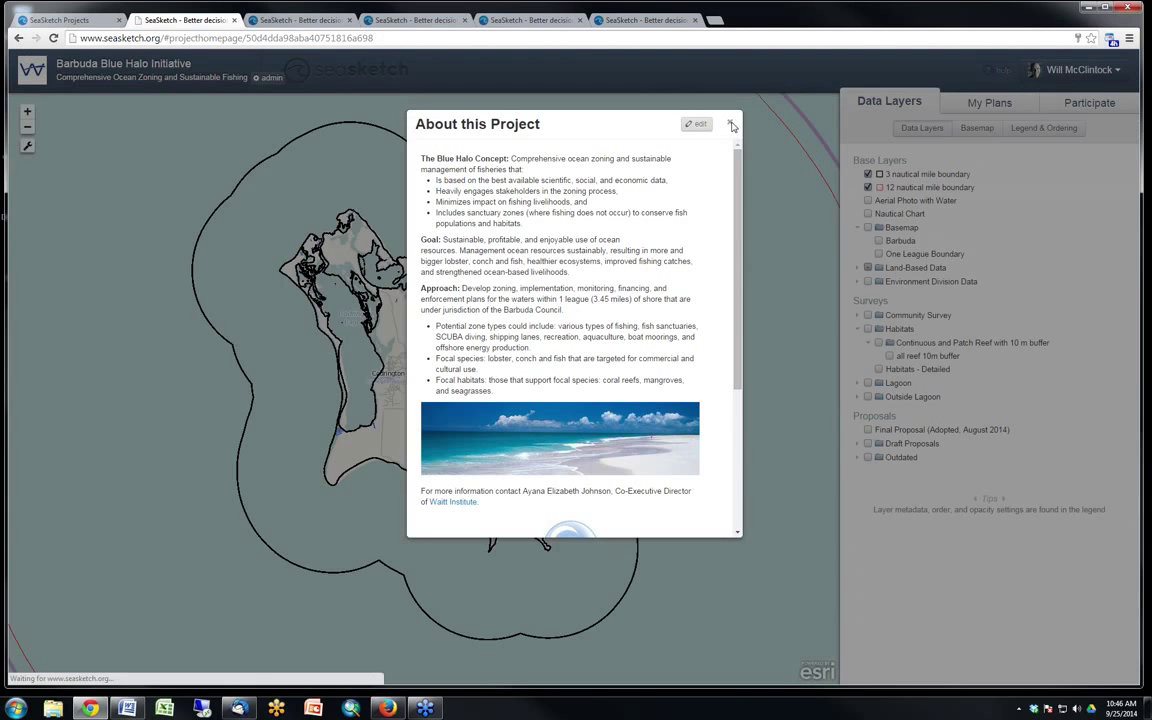
left_click(732, 125)
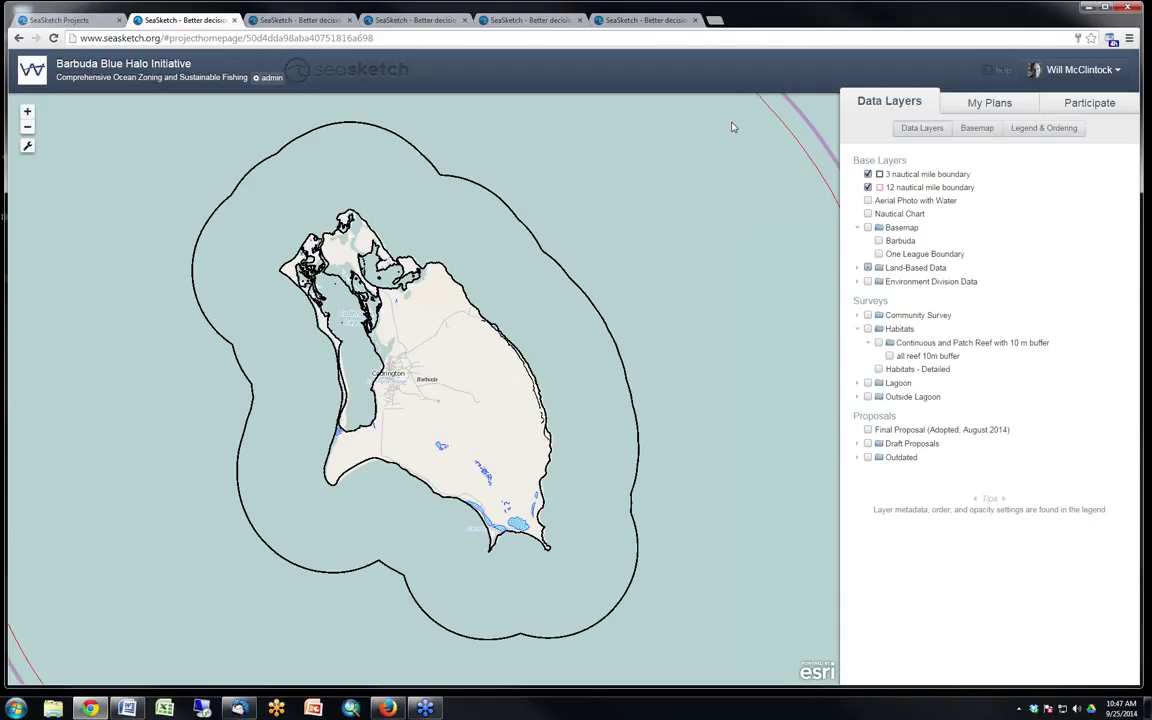
Show the Habitats - Detailed layer on the Barbuda map and open its metadata description
left_click(880, 369)
left_click(905, 370)
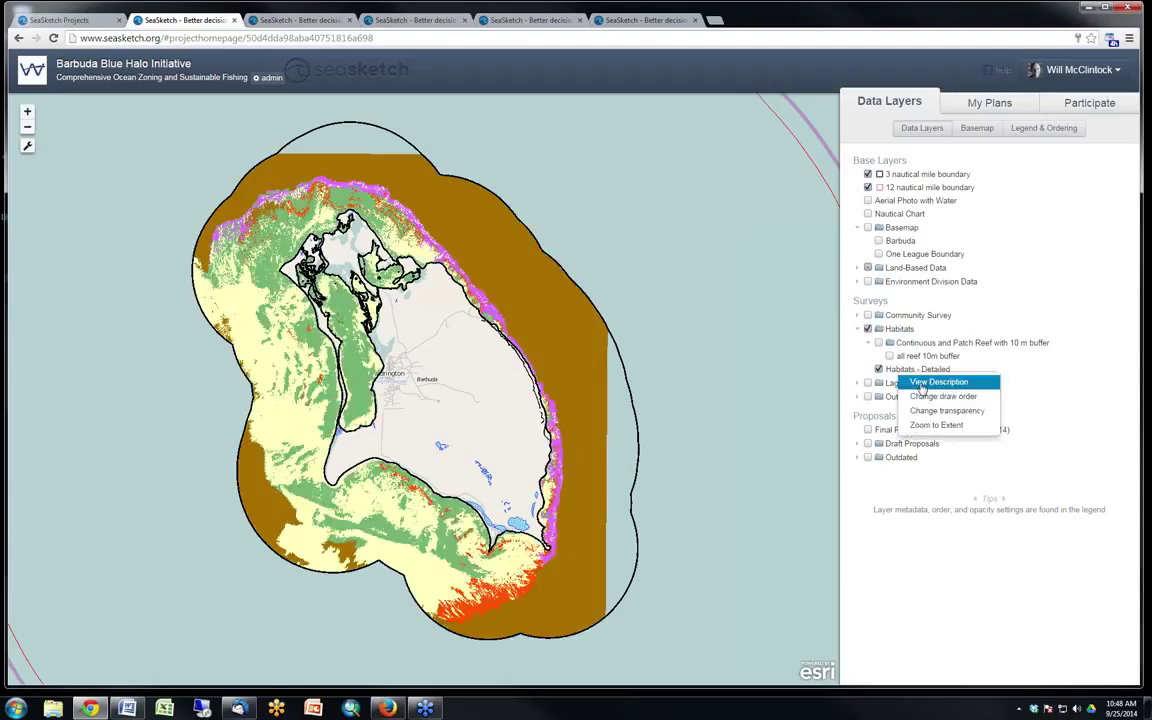
left_click(1010, 378)
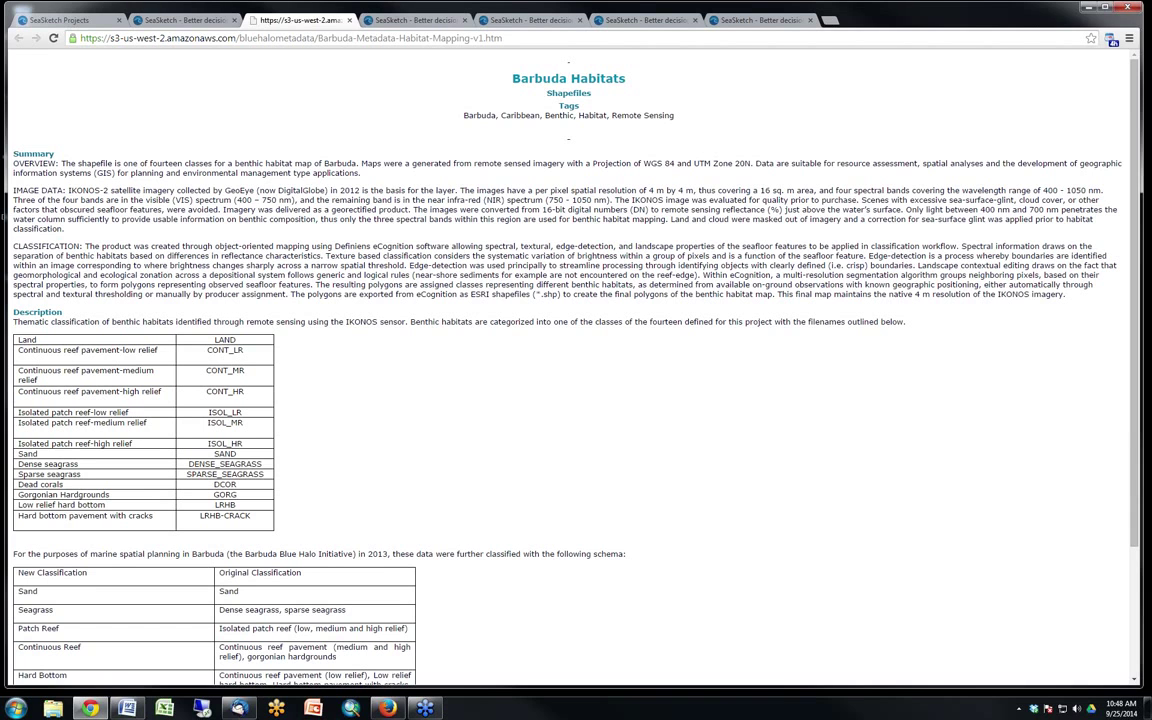
Switch to the MaPP Marine Planning Portal and measure a distance in kilometers from inland British Columbia northwest to the coast
left_click(406, 24)
left_click(27, 146)
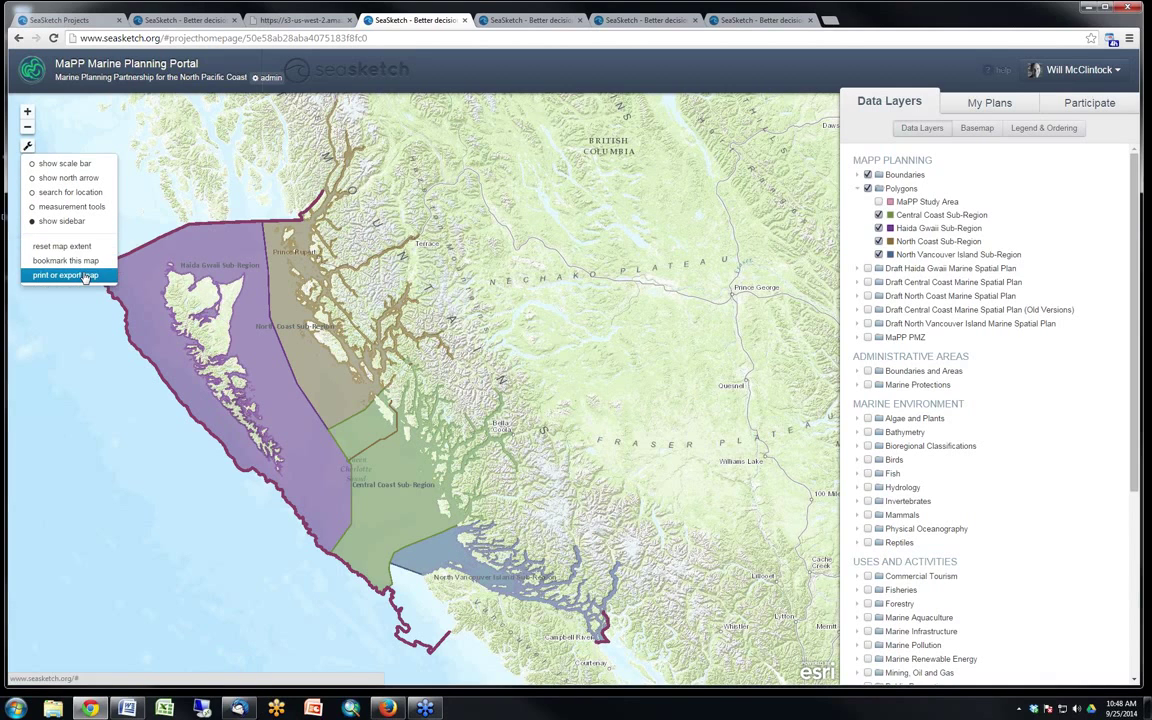
left_click(72, 206)
left_click(625, 613)
left_click(565, 422)
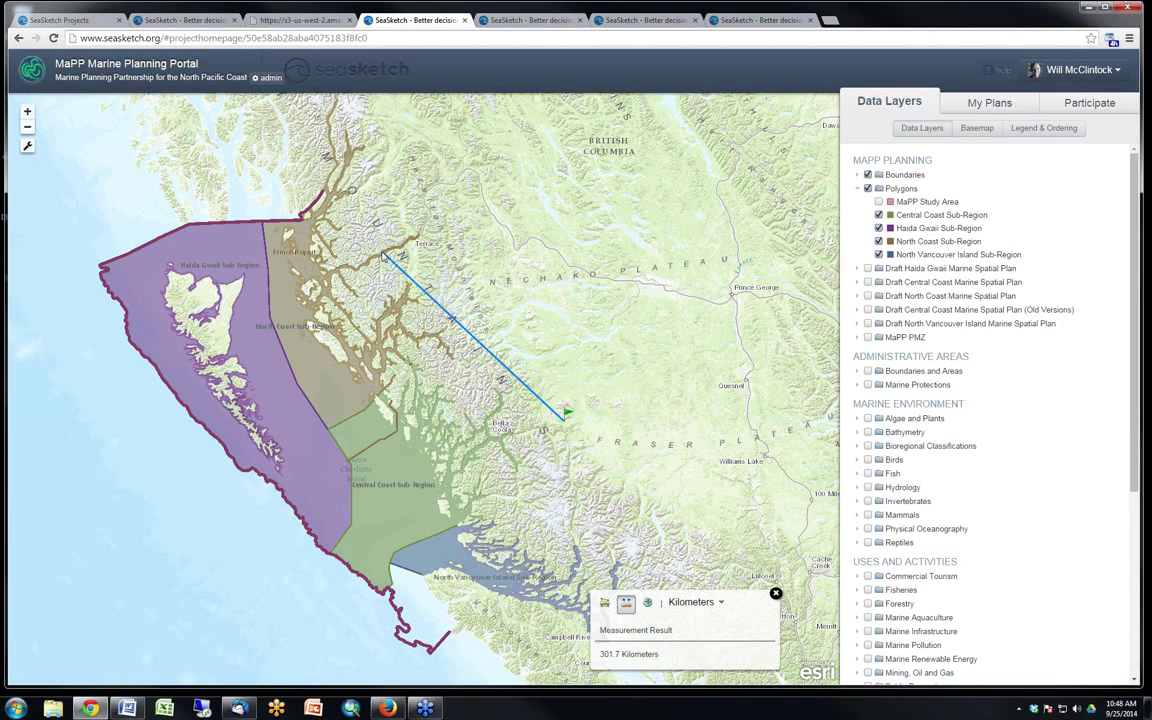
double_click(322, 213)
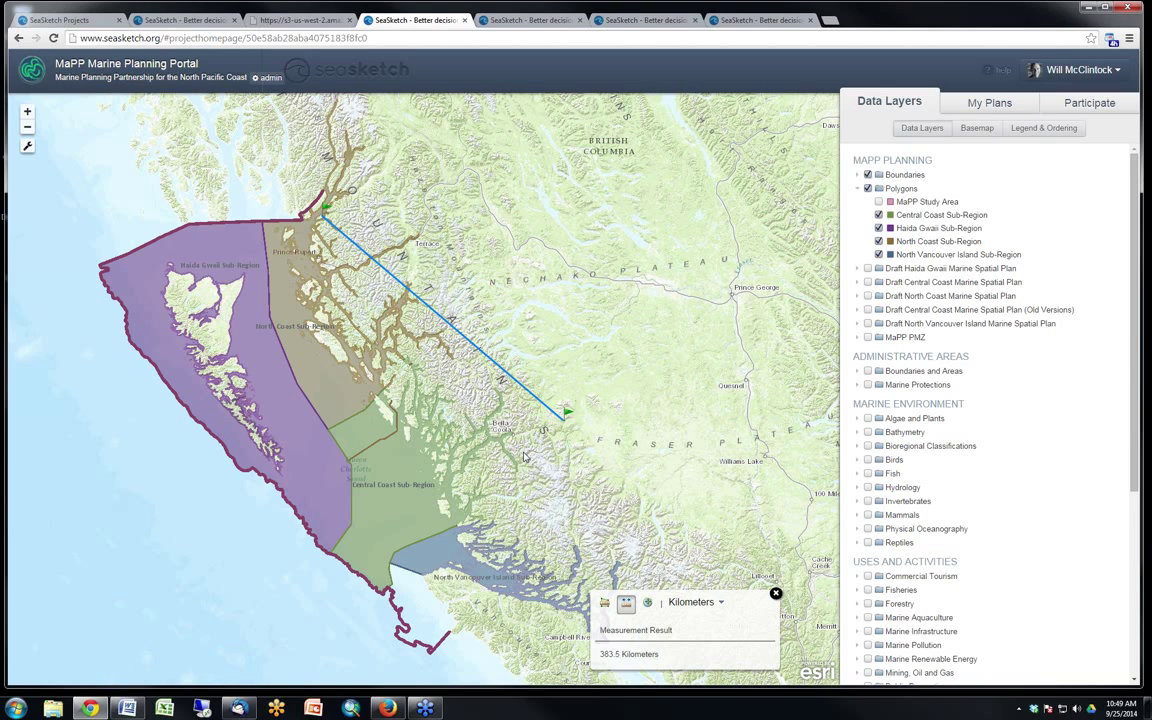
View the basemap choices, then open the Haida Gwaii Zones collection's Ecological Integrity report and detach it beside the plans list
left_click(975, 129)
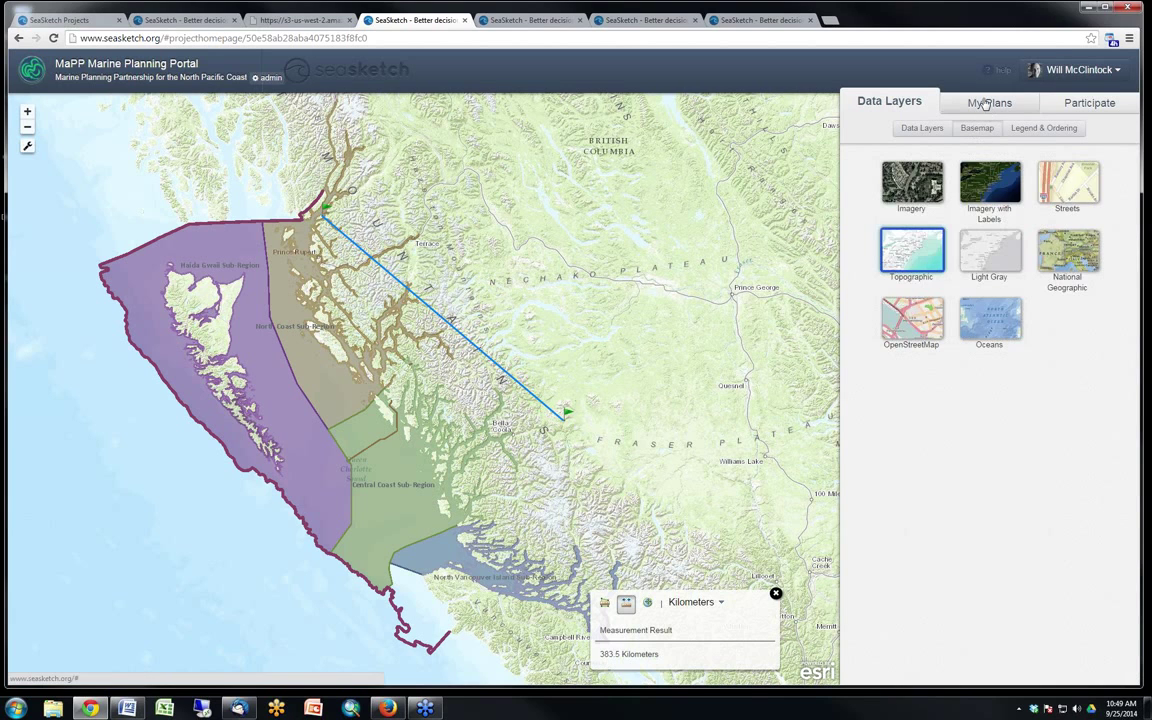
left_click(986, 106)
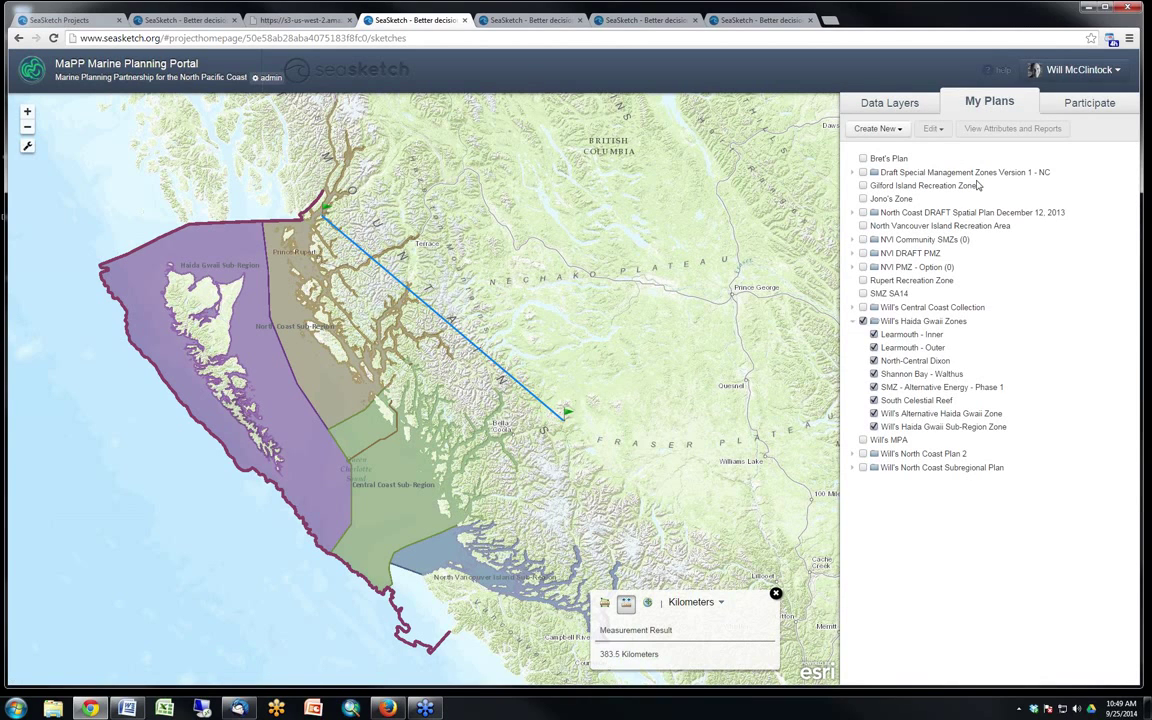
left_click(913, 322)
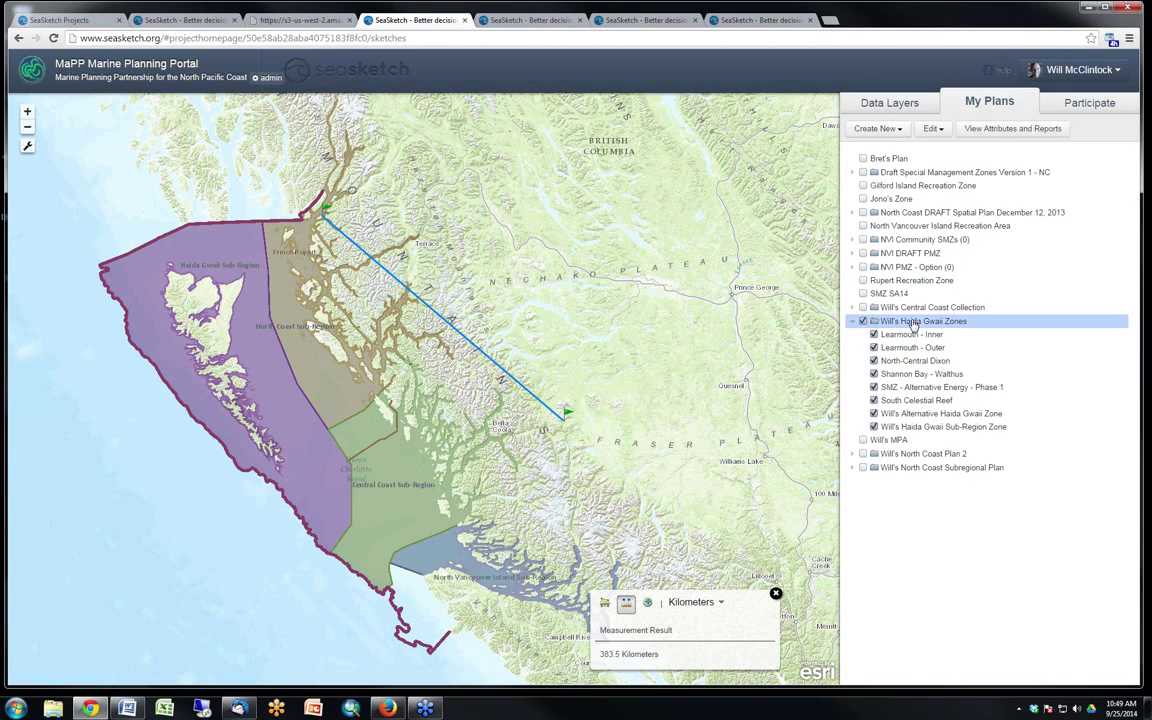
left_click(1012, 128)
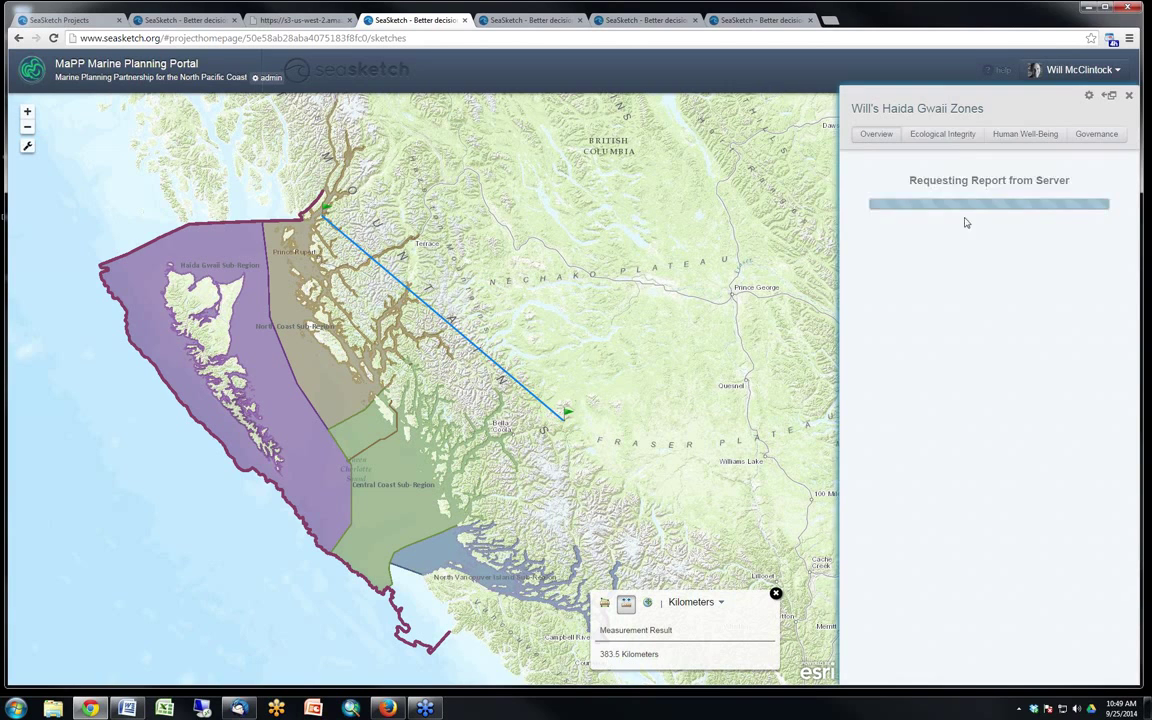
left_click(942, 133)
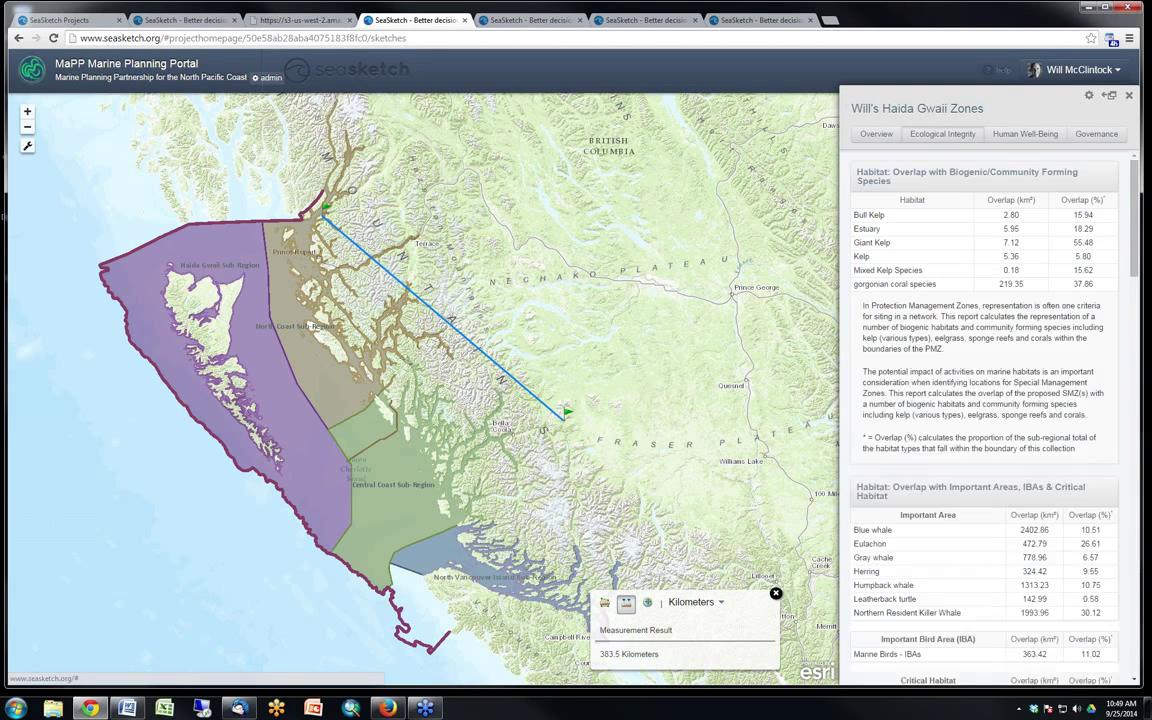
left_click(1109, 95)
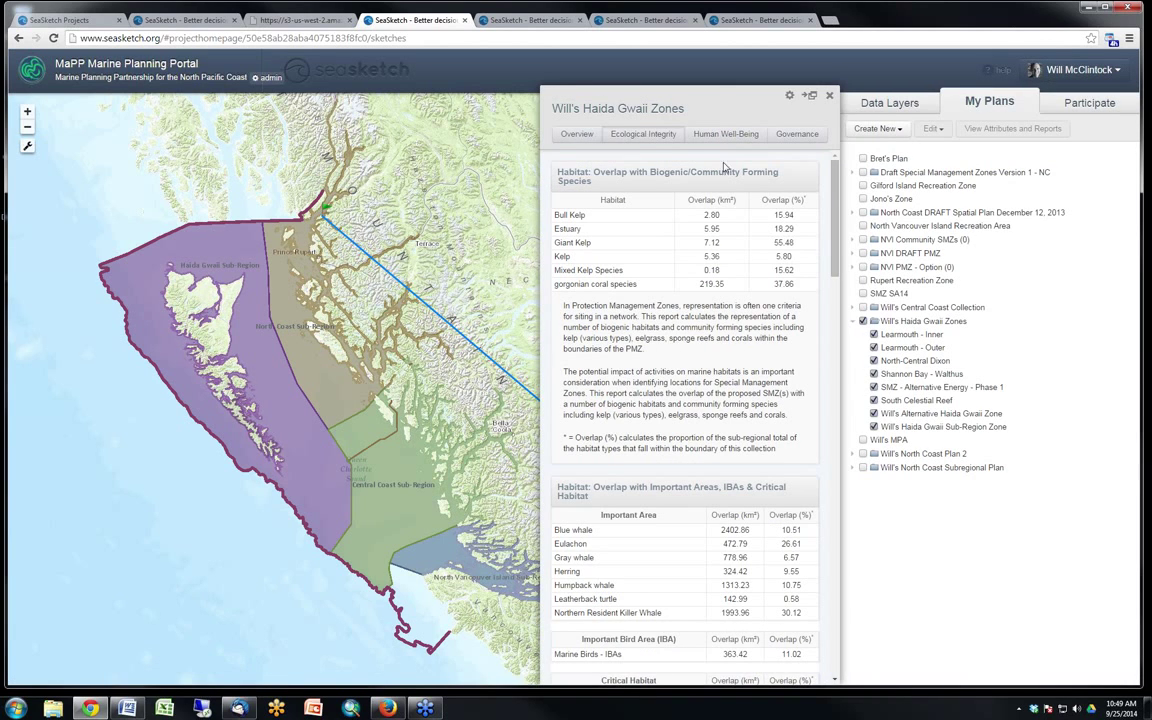
Examine the habitat overlap tables in the Haida Gwaii Zones report and its Human Well-Being section on fisheries and recreation
scroll(722, 261, "down", 10)
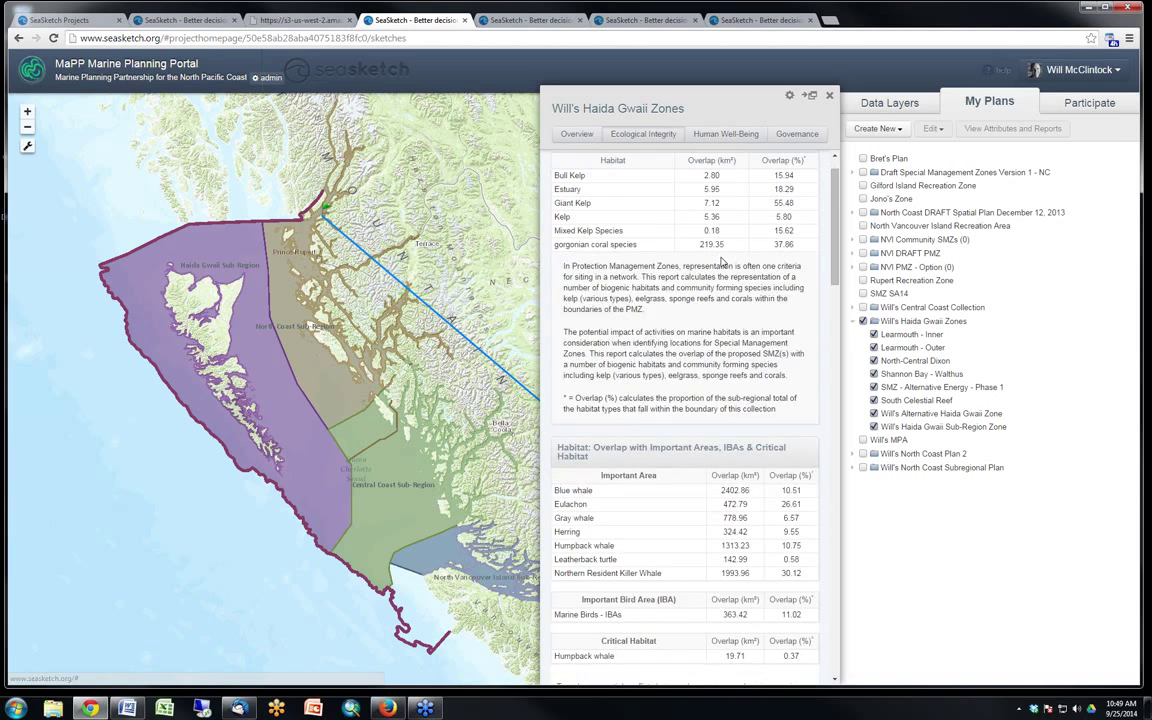
scroll(722, 258, "up", 10)
scroll(722, 258, "down", 2)
scroll(722, 258, "up", 1)
left_click(728, 135)
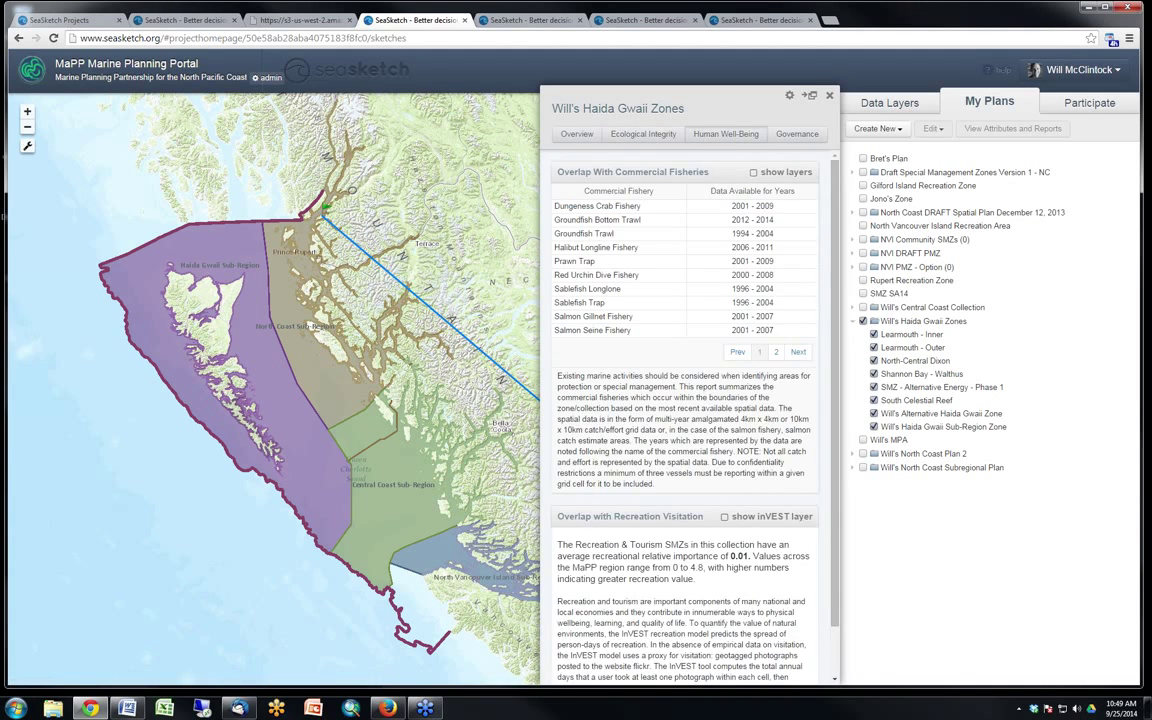
scroll(728, 452, "down", 1)
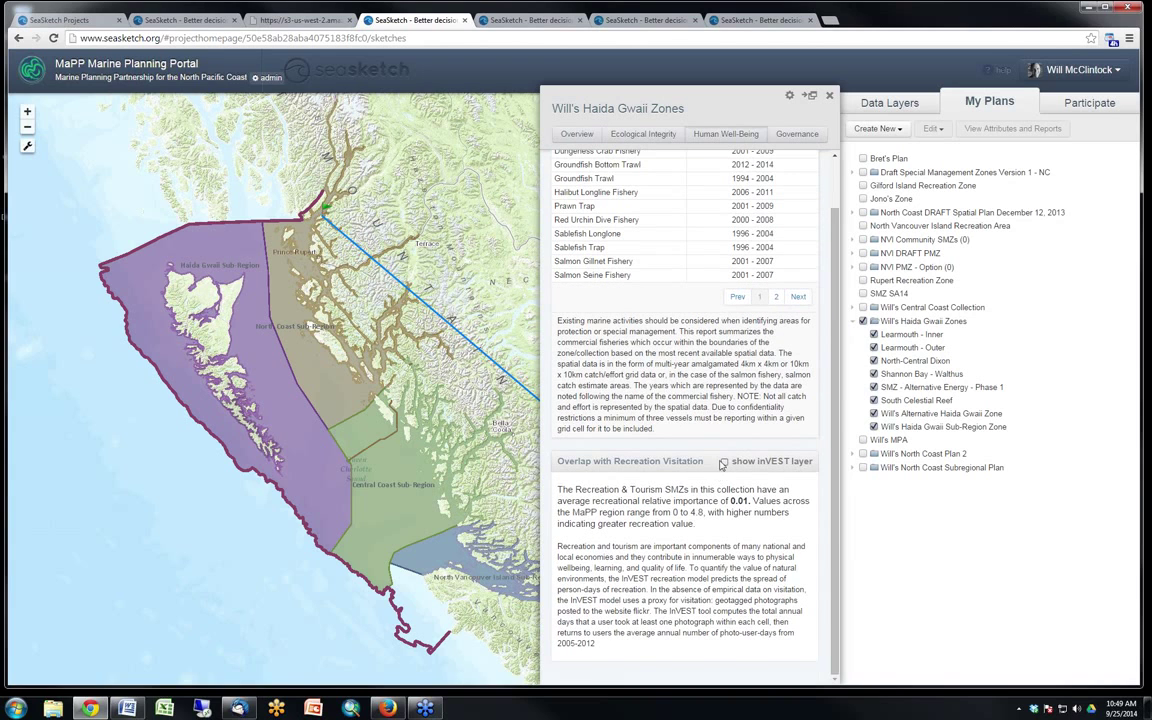
Examine the Governance section of the Haida Gwaii Zones report, covering overlap with protected areas and fisheries closures
left_click(797, 133)
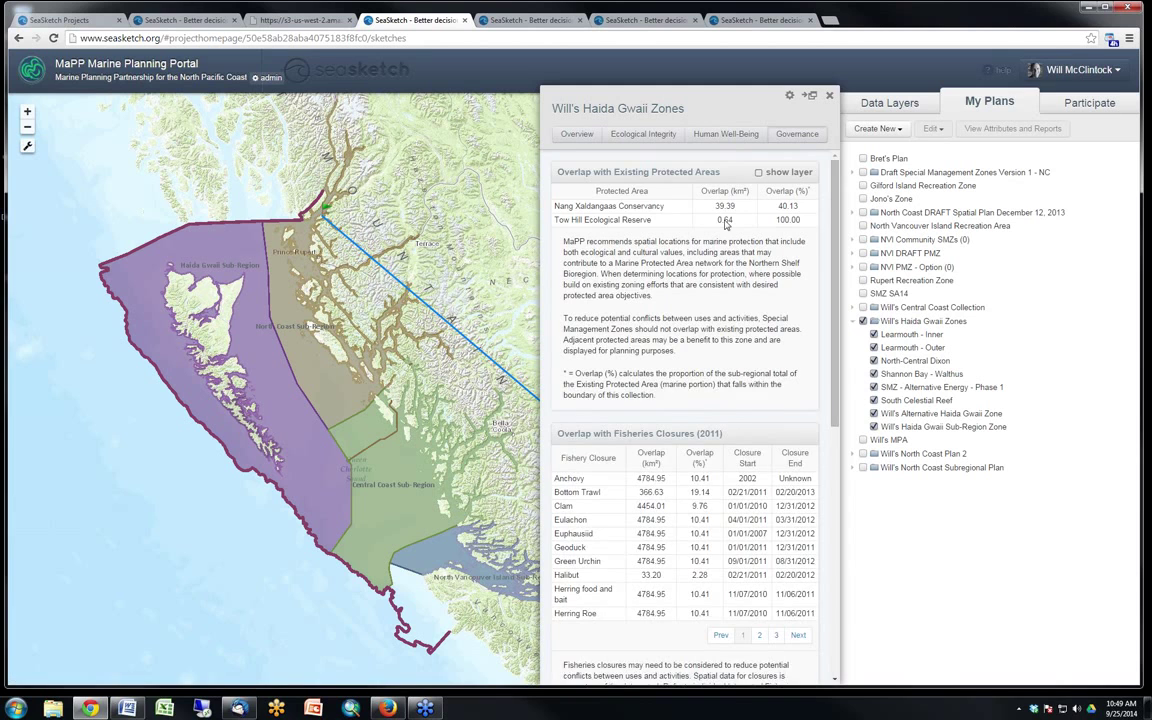
scroll(727, 225, "down", 1)
scroll(727, 225, "down", 4)
scroll(727, 225, "down", 3)
scroll(690, 180, "up", 7)
Review the Haida Gwaii Zones Ecological Integrity report again, from biogenic habitats and important areas to the Marxan Analysis
left_click(646, 132)
scroll(685, 400, "down", 6)
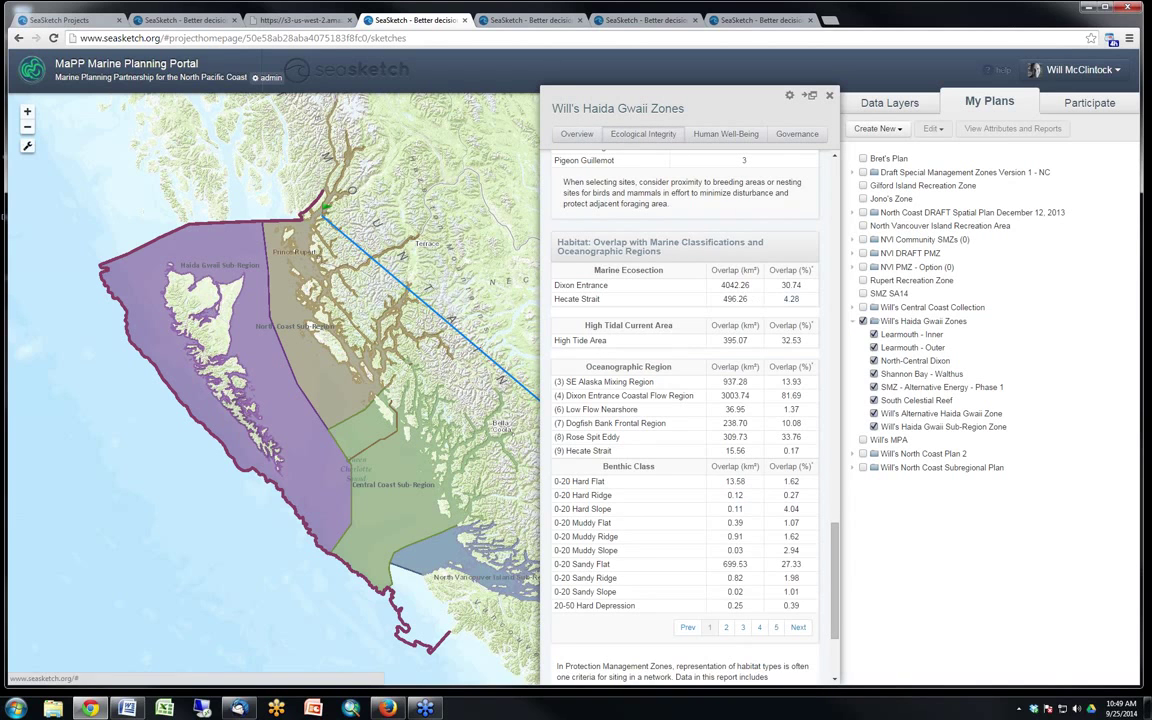
scroll(745, 302, "up", 6)
scroll(745, 302, "down", 4)
scroll(745, 302, "up", 7)
scroll(746, 302, "up", 4)
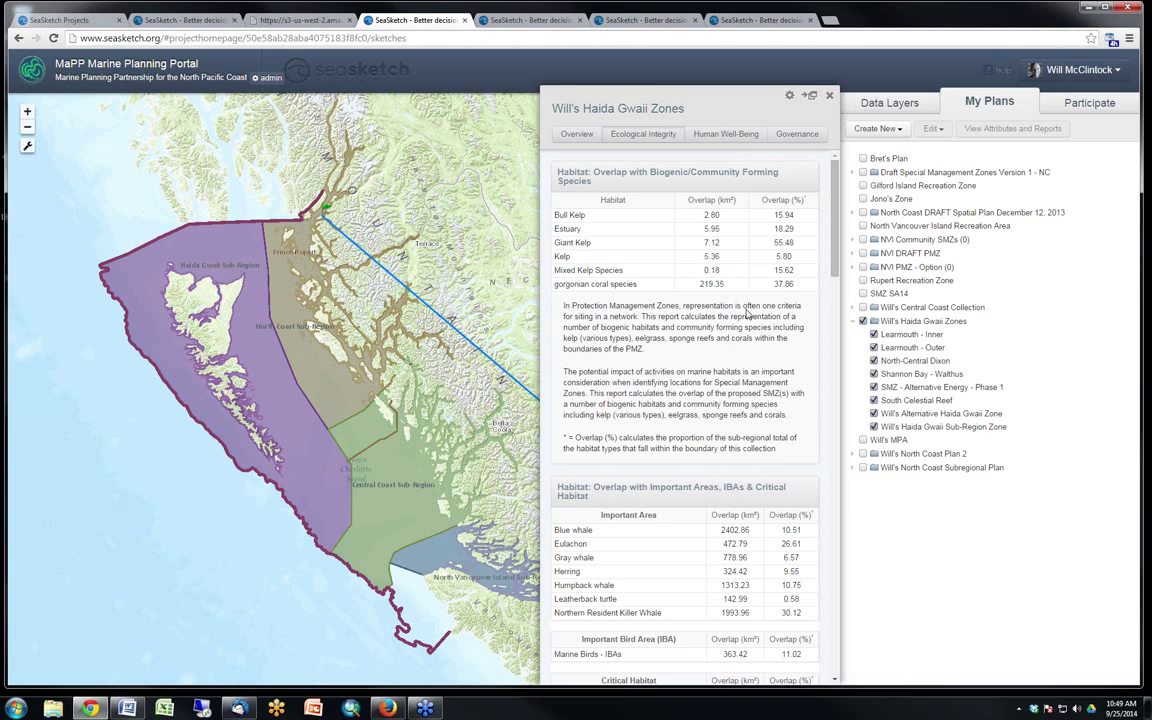
scroll(746, 310, "down", 1)
scroll(746, 314, "down", 1)
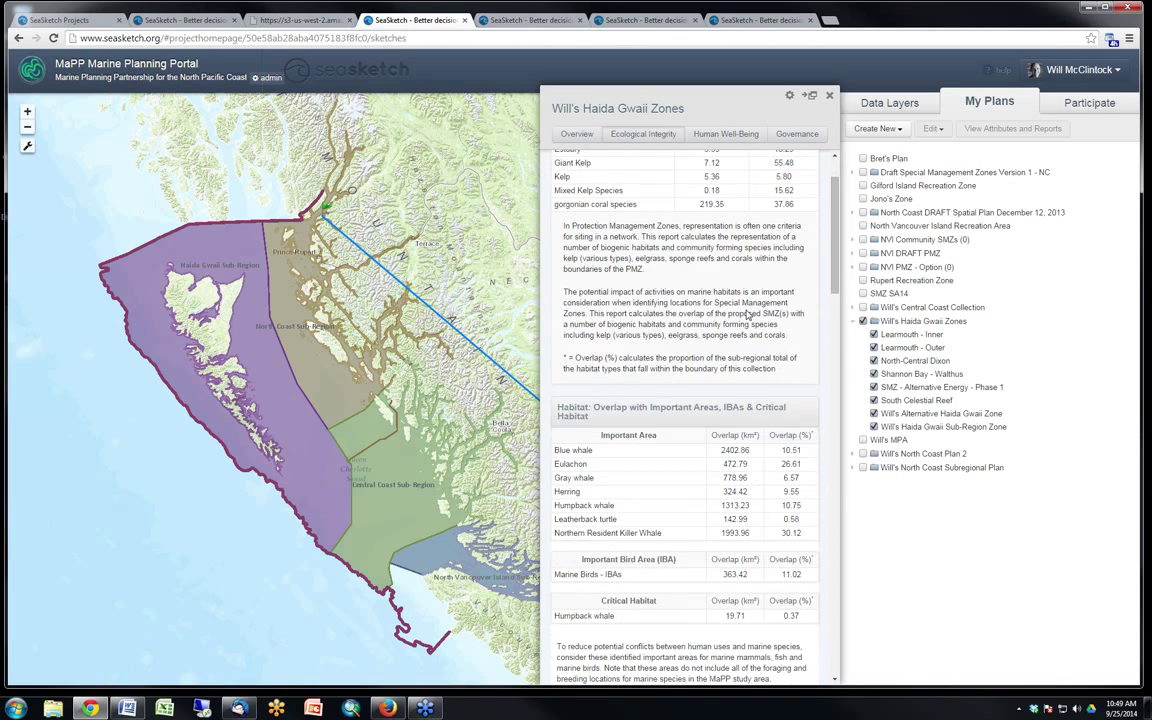
scroll(746, 314, "down", 10)
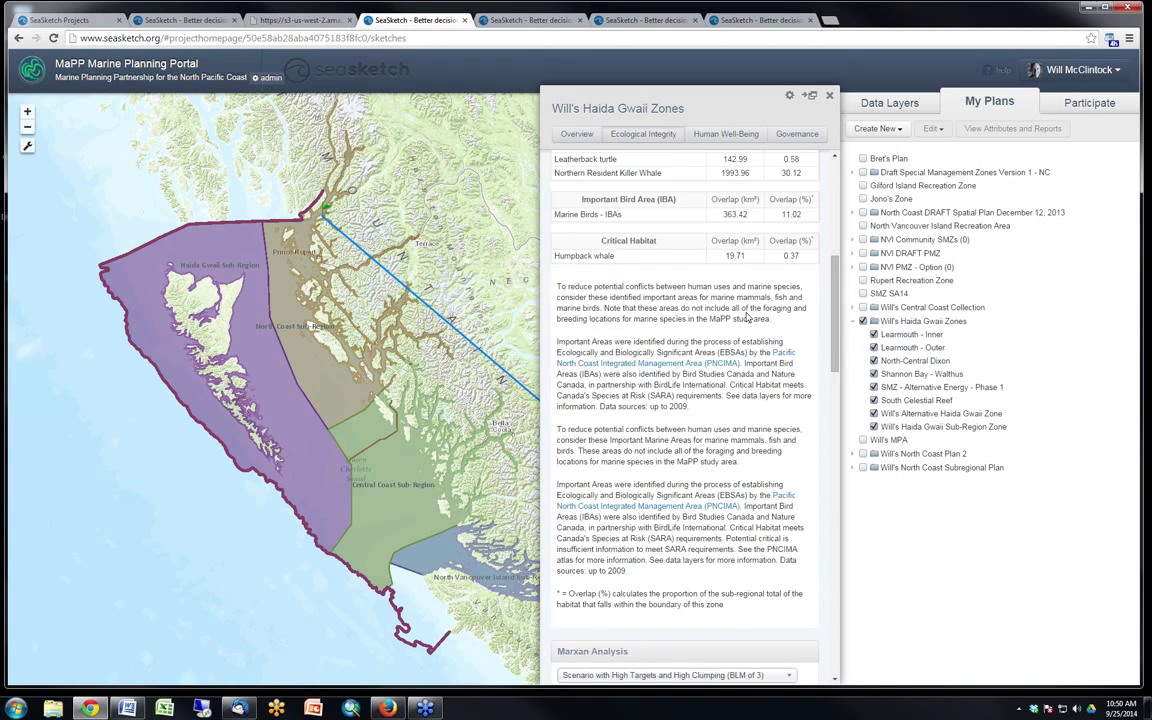
scroll(746, 314, "down", 5)
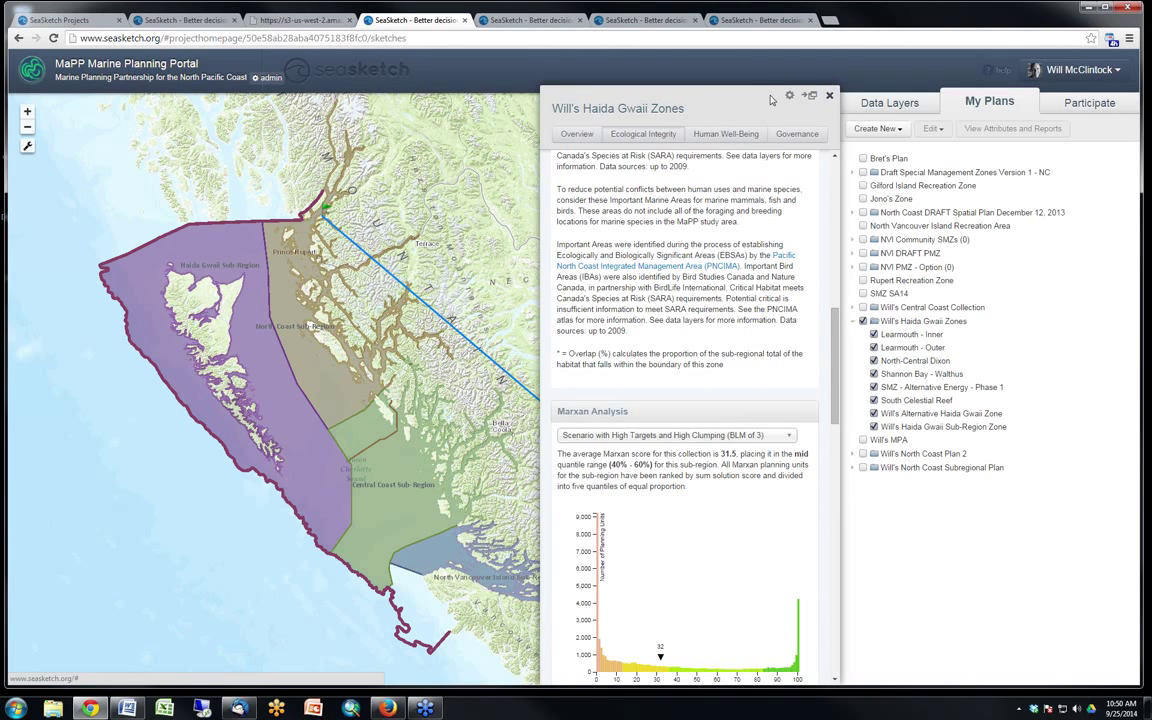
Open the SeaSketch website's Purchase page and bring up the Typical Project Cost table
left_click(545, 22)
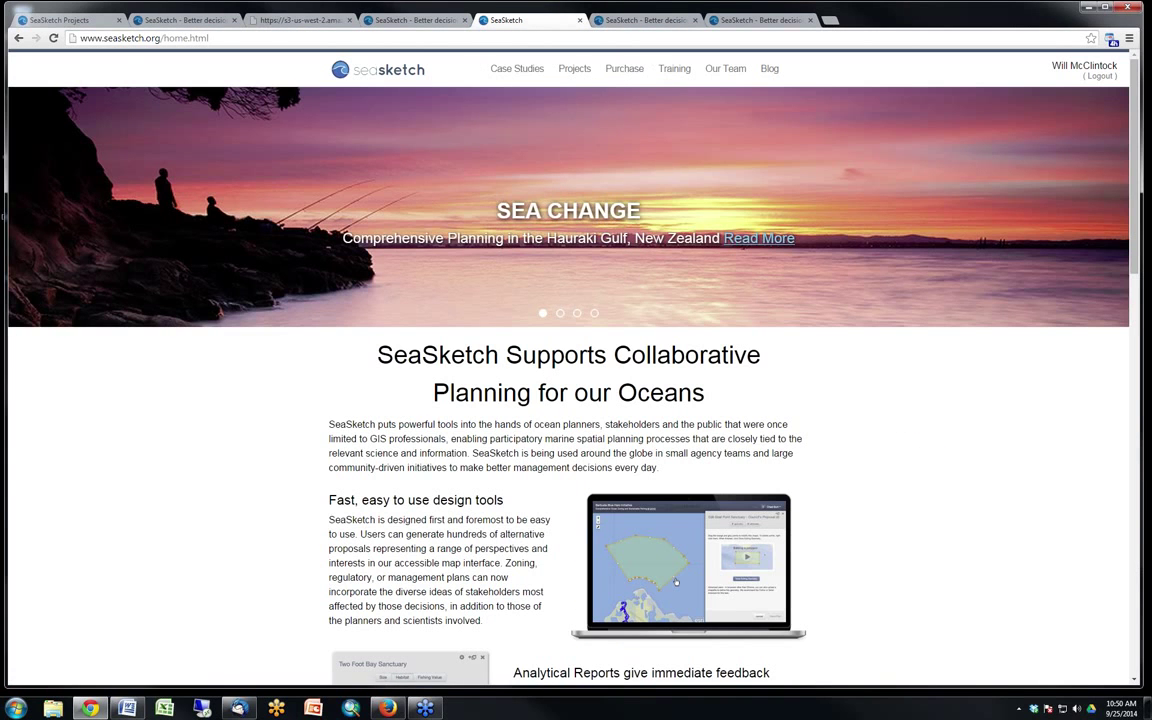
left_click(627, 69)
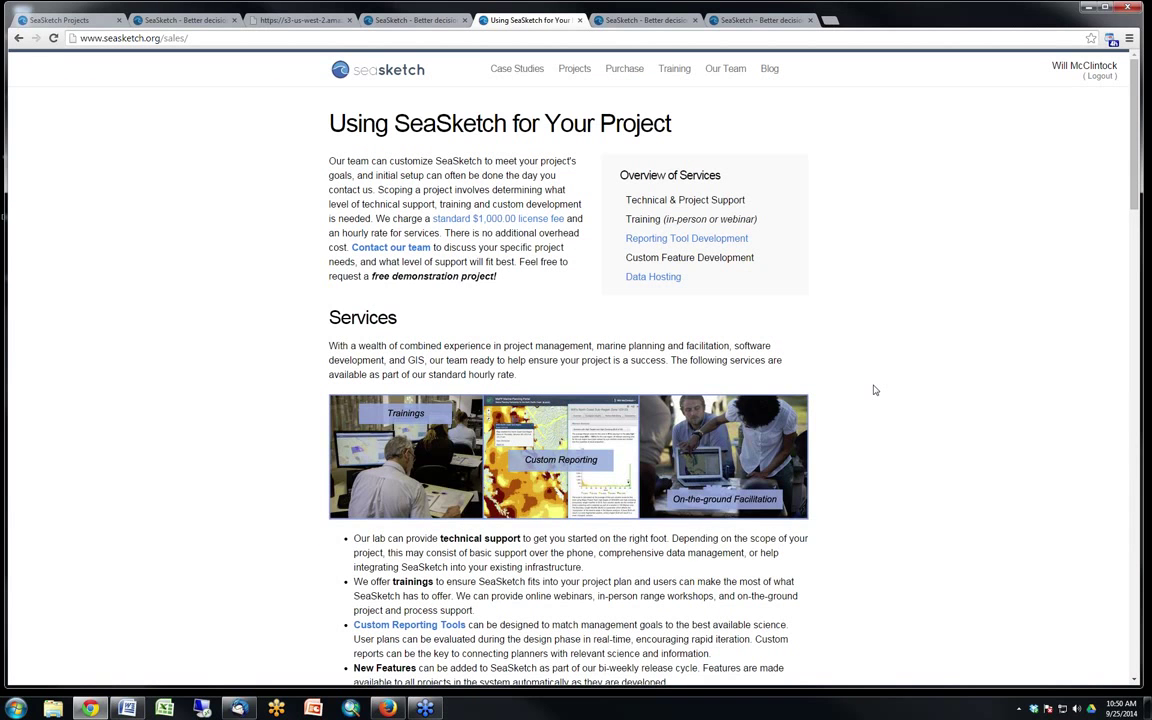
scroll(874, 390, "down", 4)
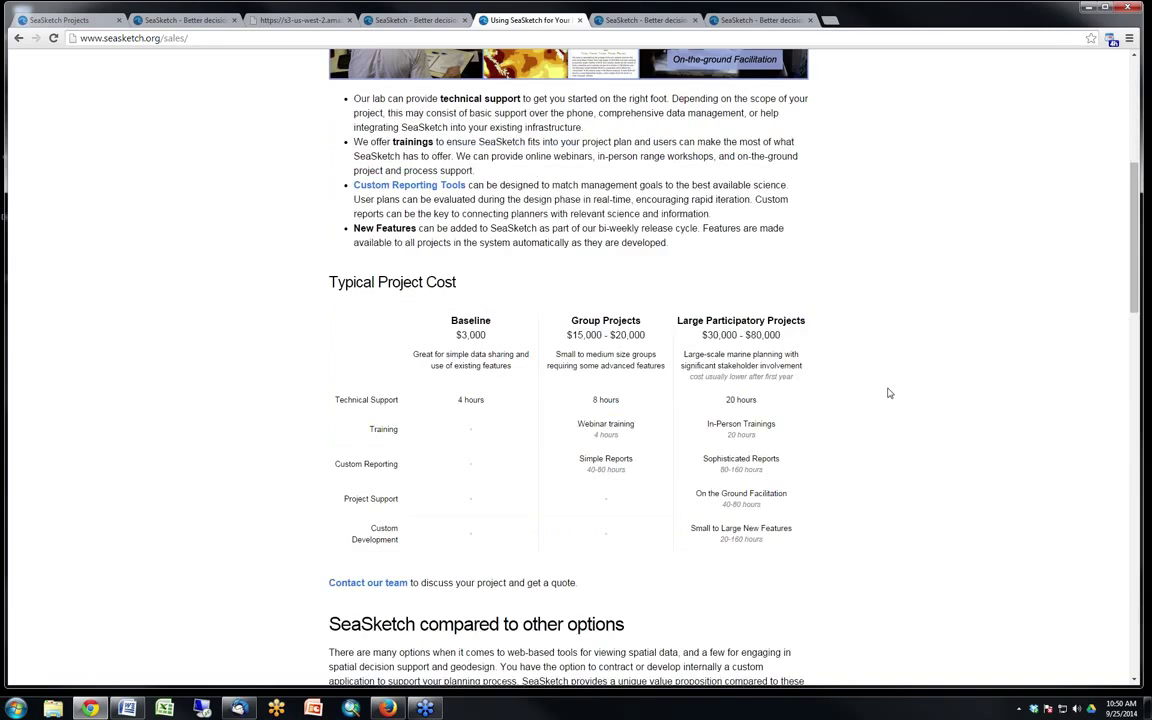
scroll(889, 393, "down", 1)
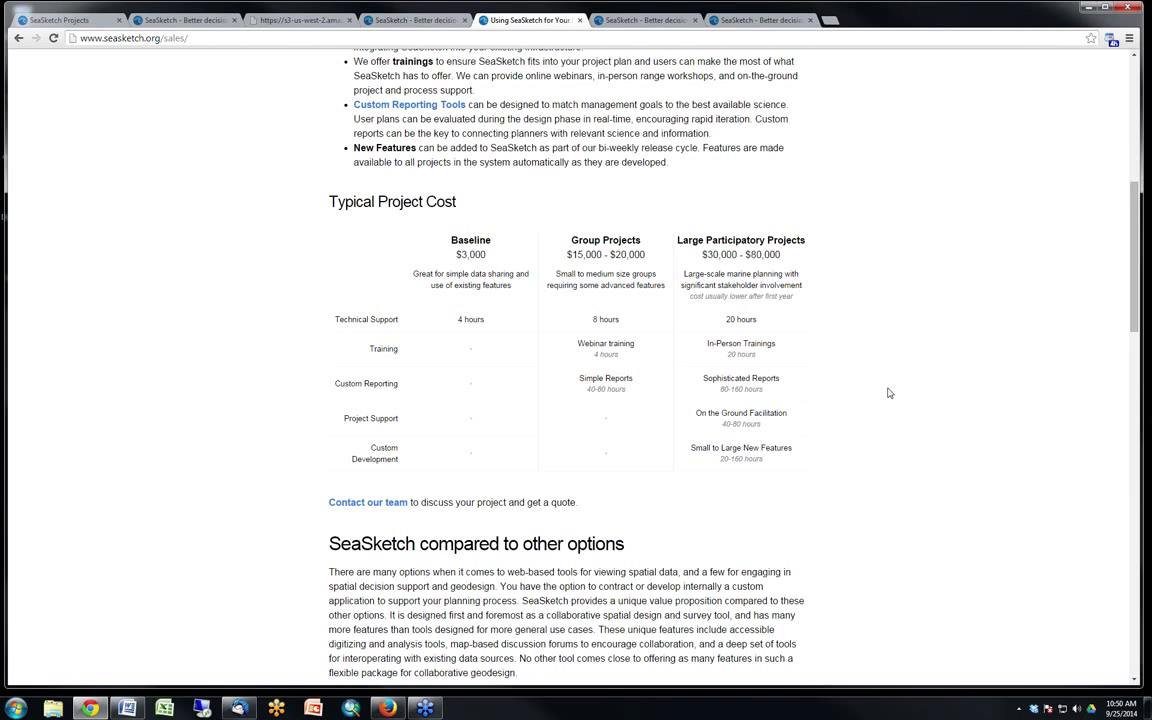
Highlight the Baseline technical support hours and the Group Projects price range in the project cost table
double_click(471, 319)
left_click(939, 421)
left_click_drag(570, 254, 645, 256)
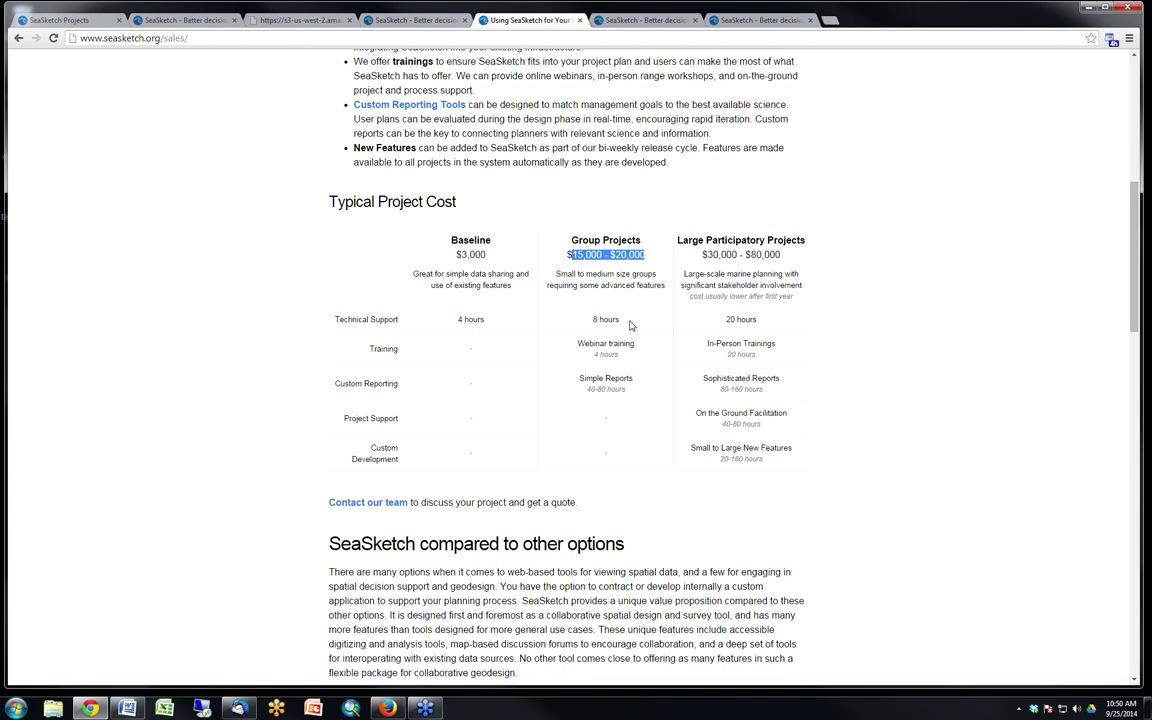
left_click(633, 397)
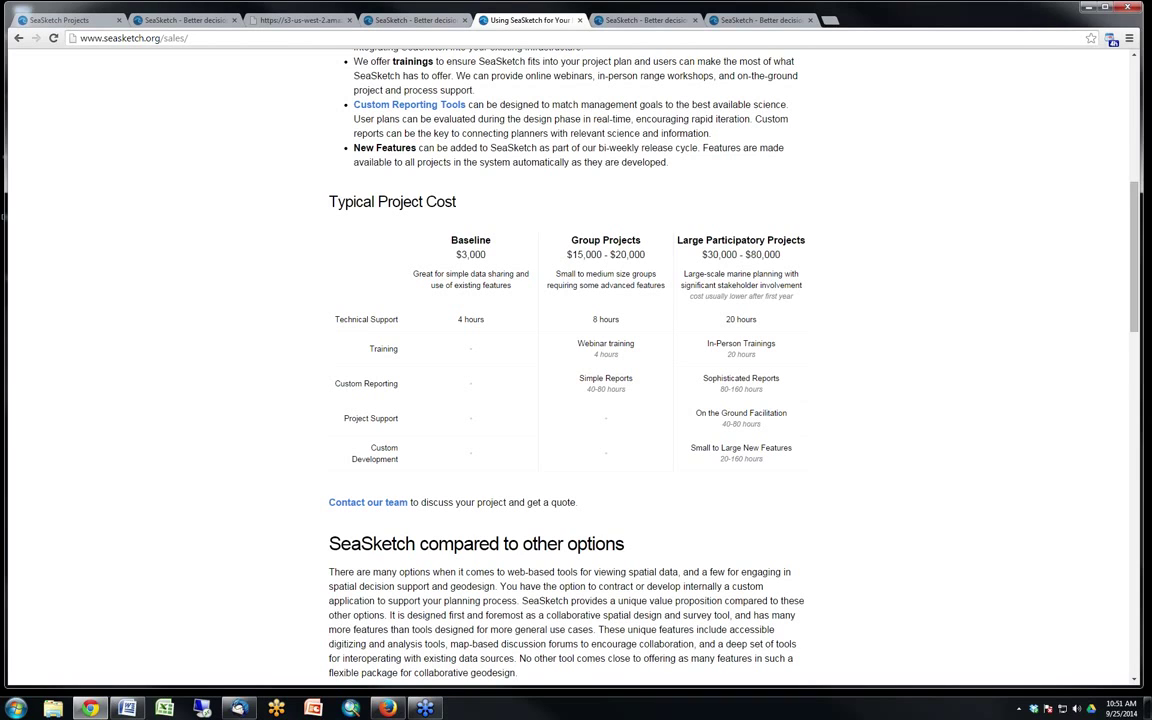
Highlight the On the Ground Facilitation and Small to Large New Features entries under Large Participatory Projects
left_click_drag(686, 410, 762, 425)
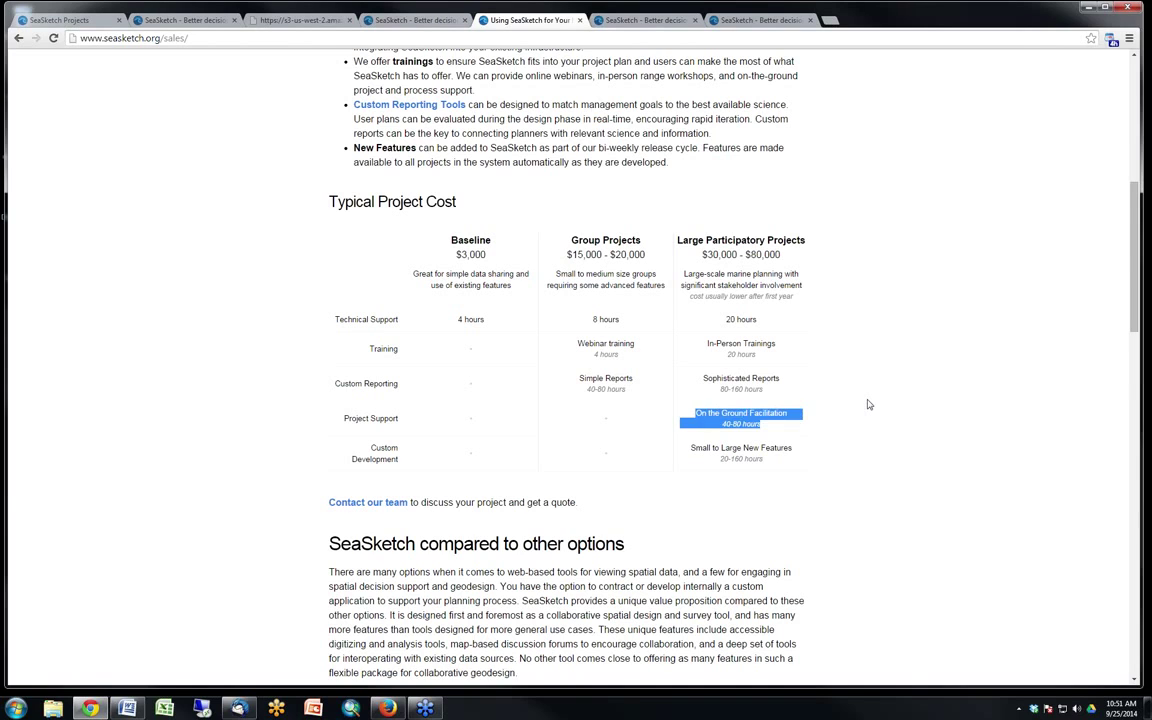
left_click(845, 420)
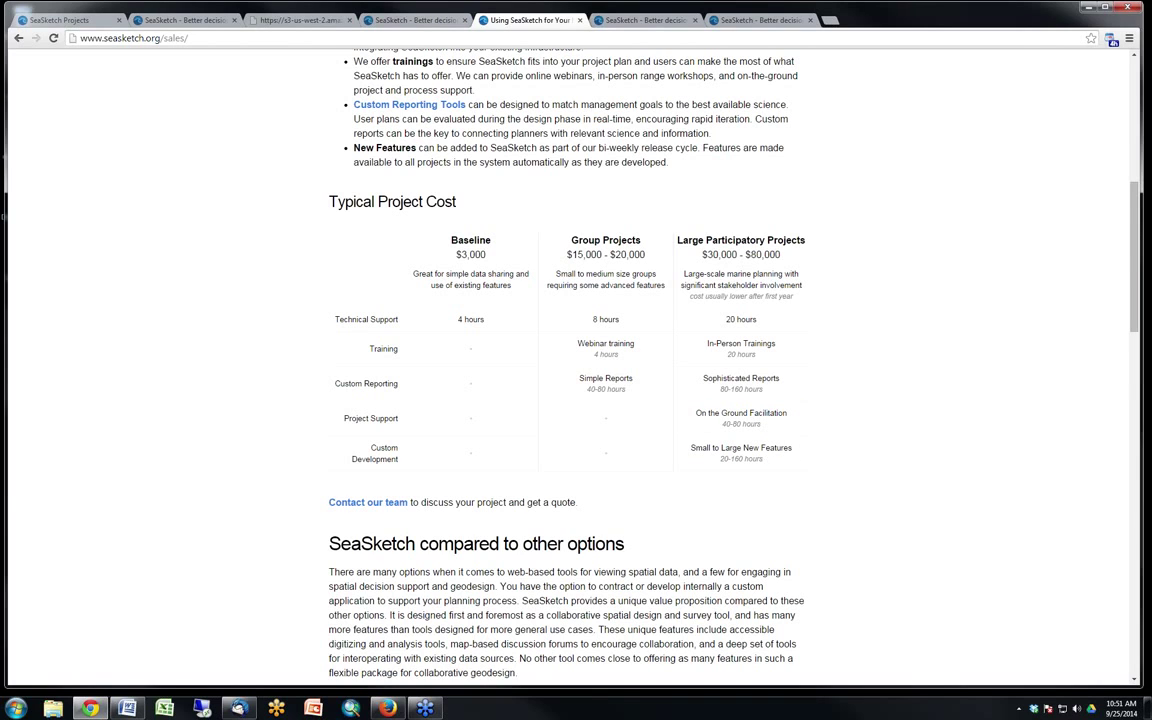
left_click_drag(688, 445, 792, 462)
left_click(856, 434)
Highlight the Project Support and Custom Development row labels in the project cost table, and clear the selection
left_click_drag(393, 419, 339, 420)
left_click(332, 406)
left_click_drag(398, 461, 368, 446)
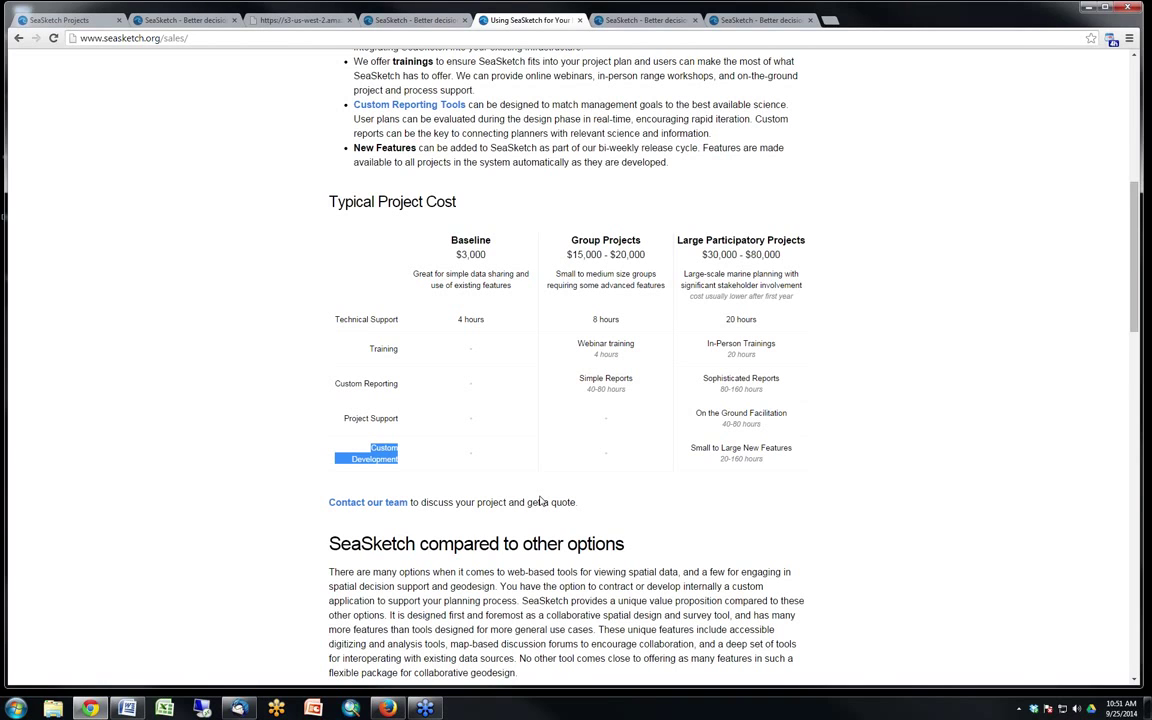
left_click(540, 501)
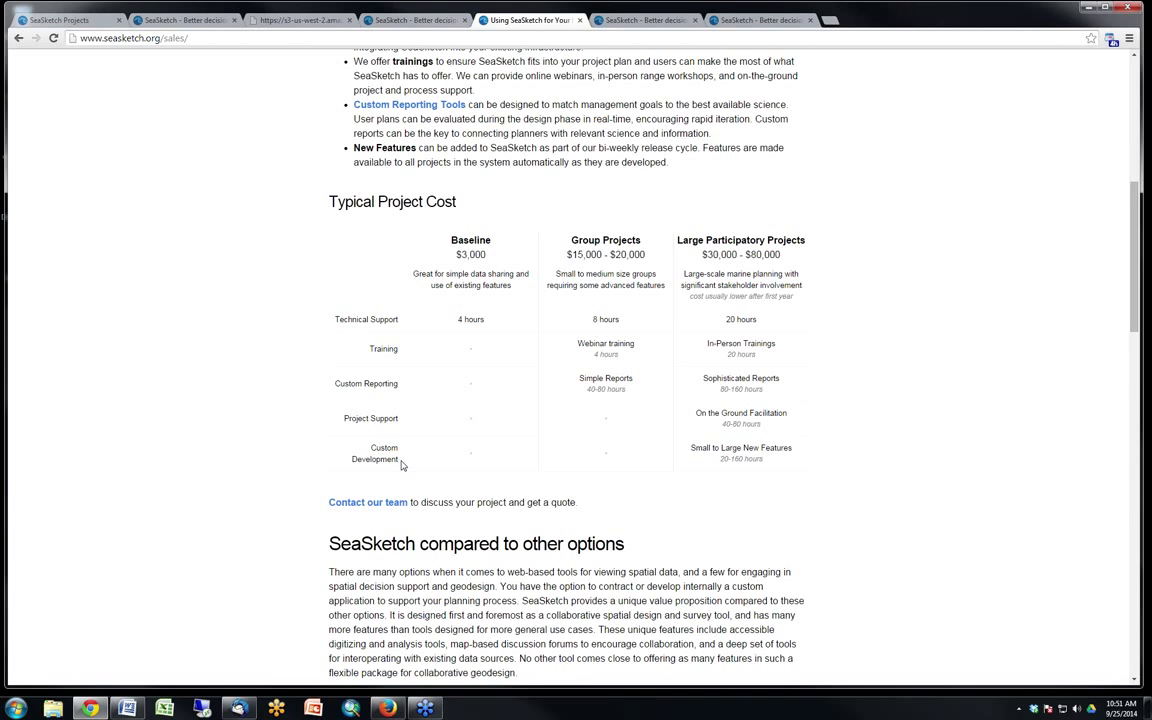
left_click_drag(400, 462, 371, 452)
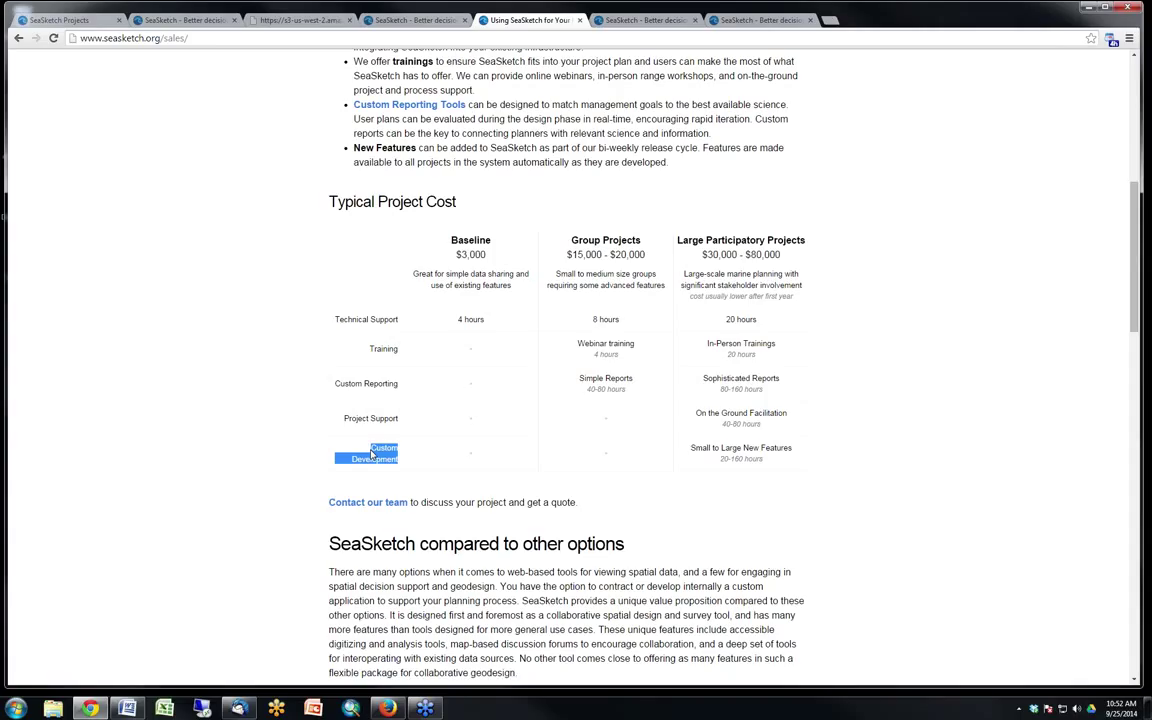
left_click(368, 420)
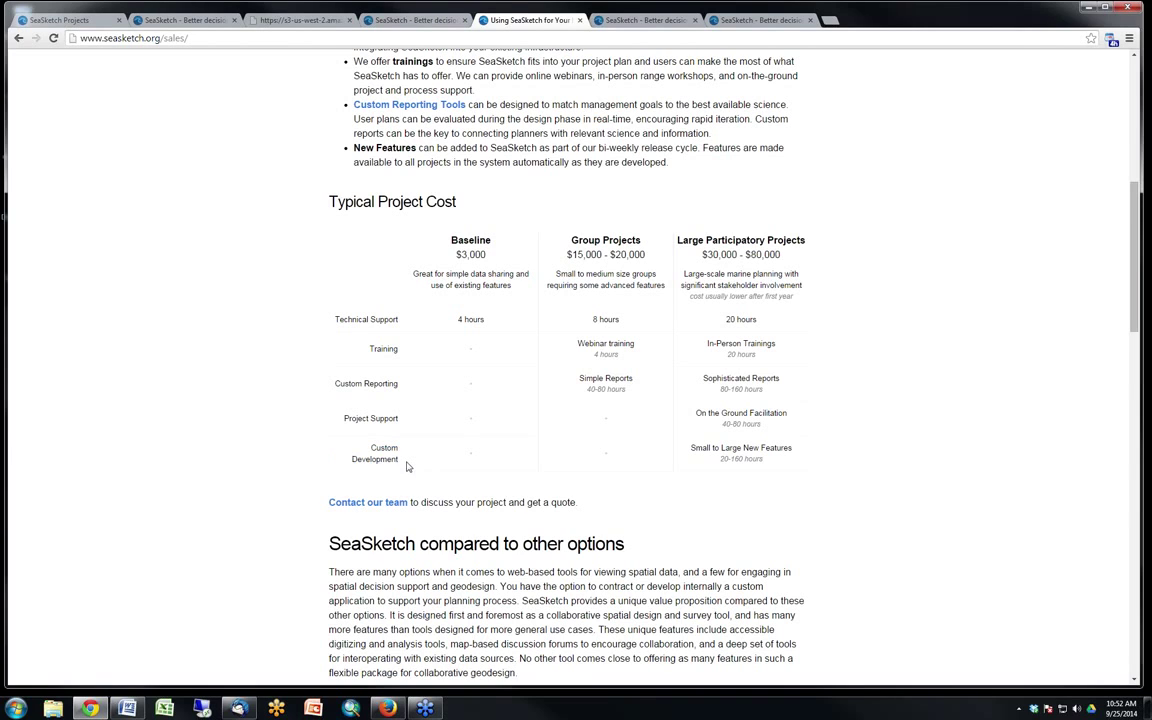
Highlight the Custom Development row label and the Sophisticated Reports entry under Large Participatory Projects in the cost table, and clear the selection
left_click_drag(340, 476, 345, 445)
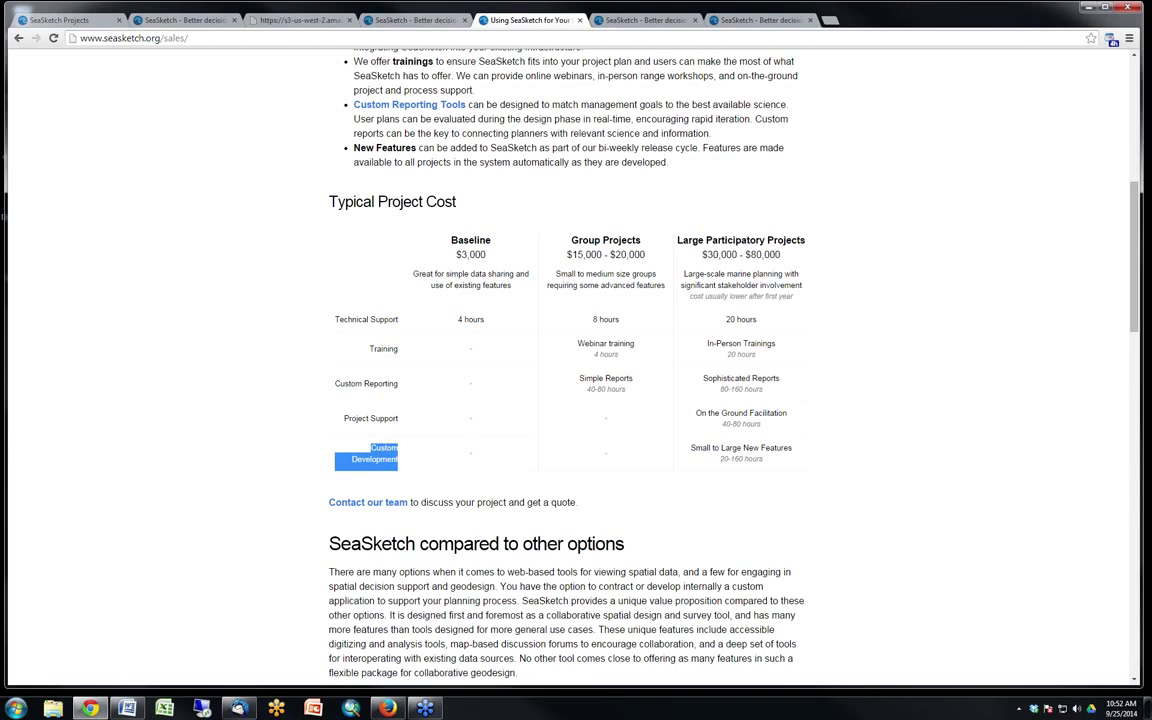
left_click(402, 423)
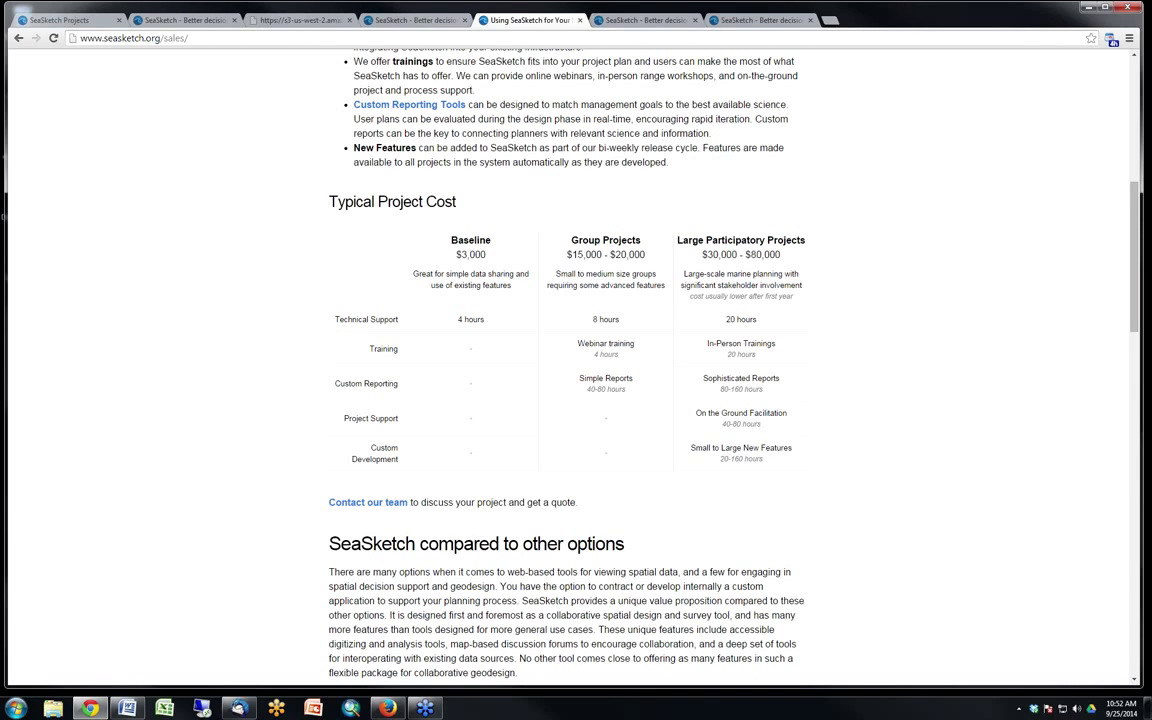
left_click_drag(763, 389, 721, 389)
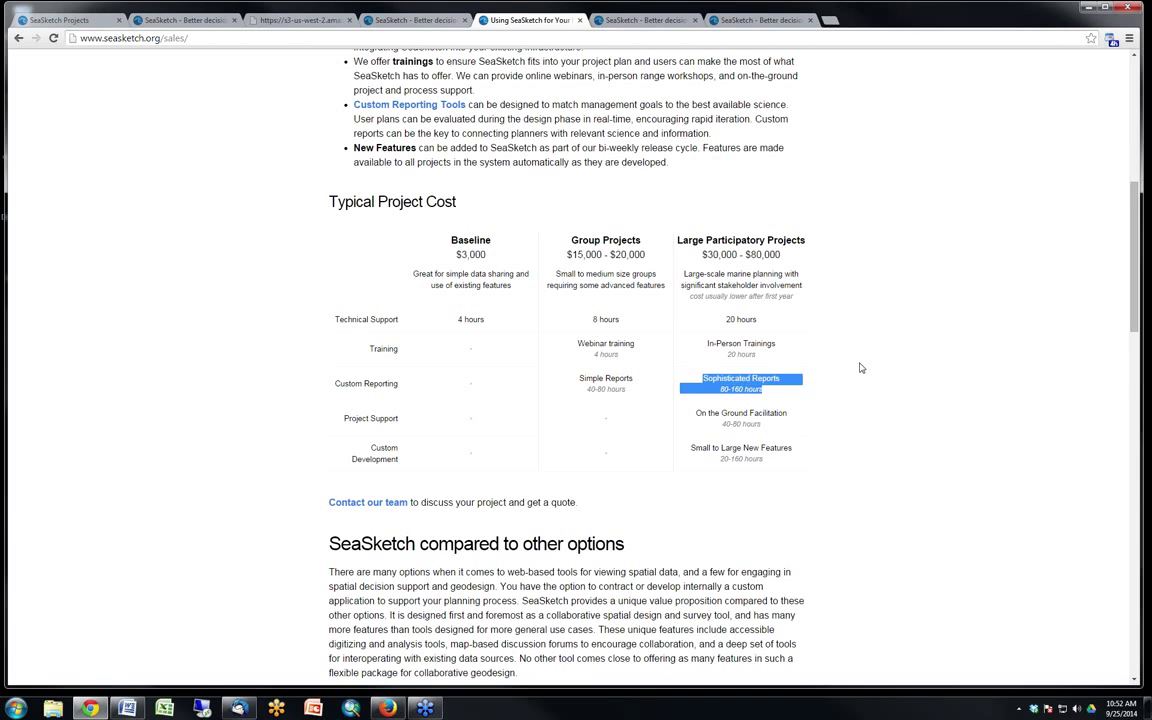
left_click(797, 393)
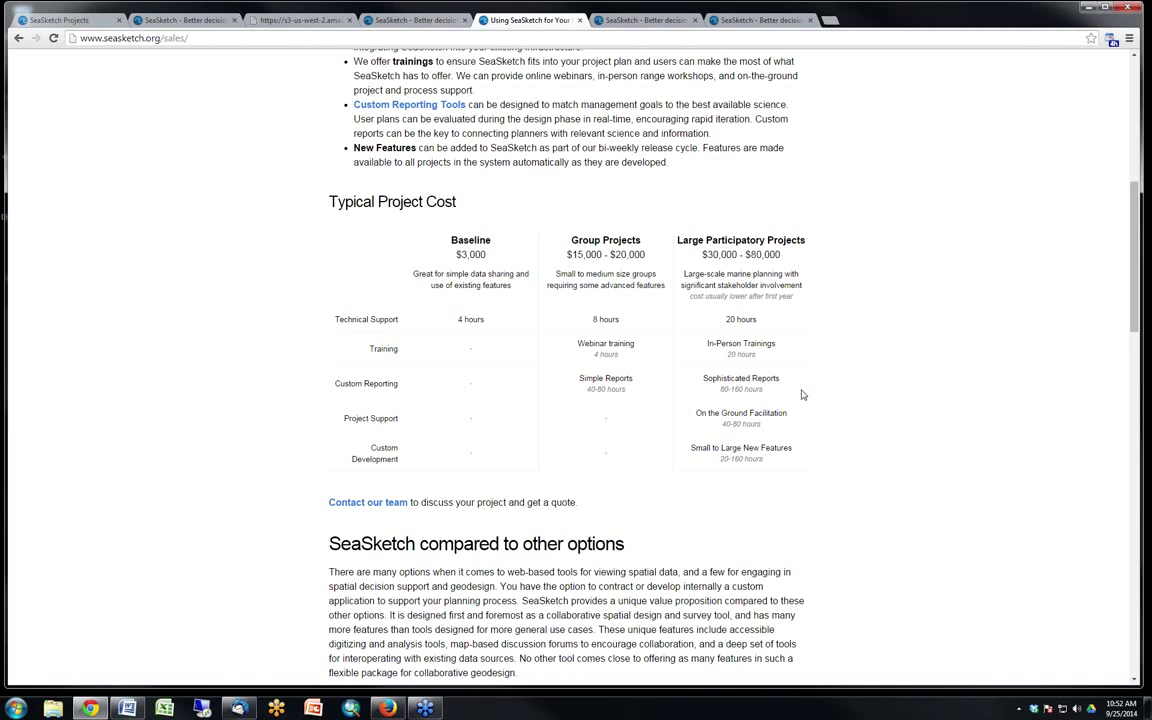
left_click_drag(701, 378, 763, 390)
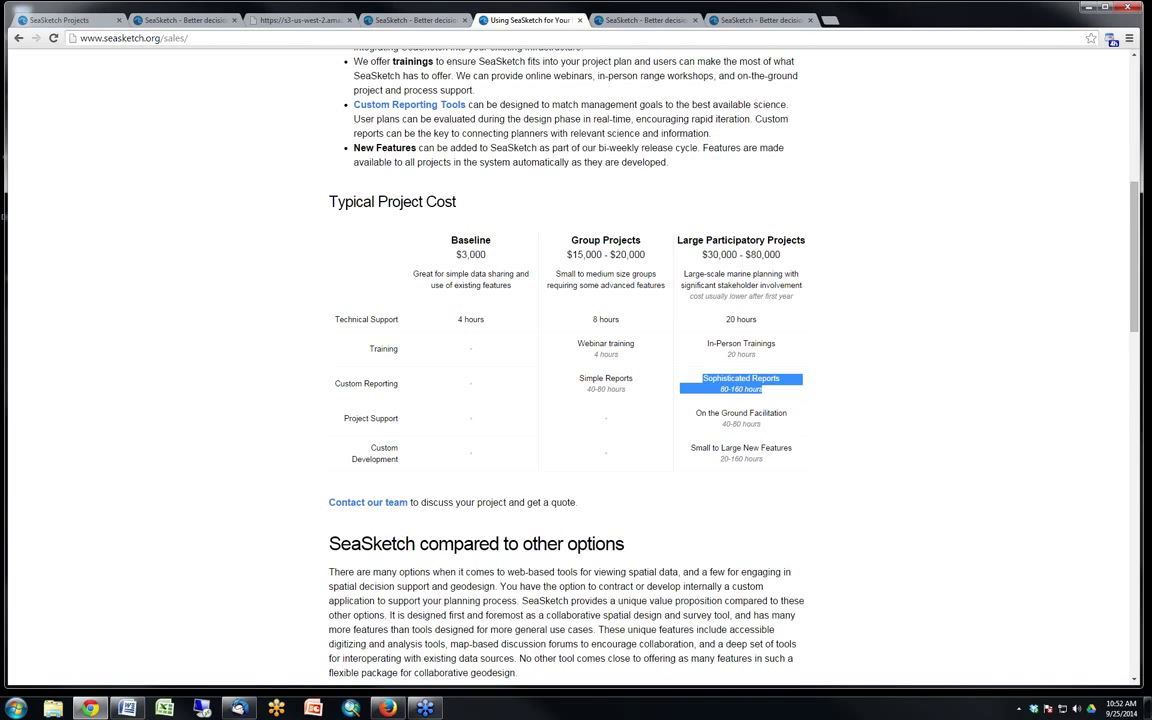
left_click(849, 373)
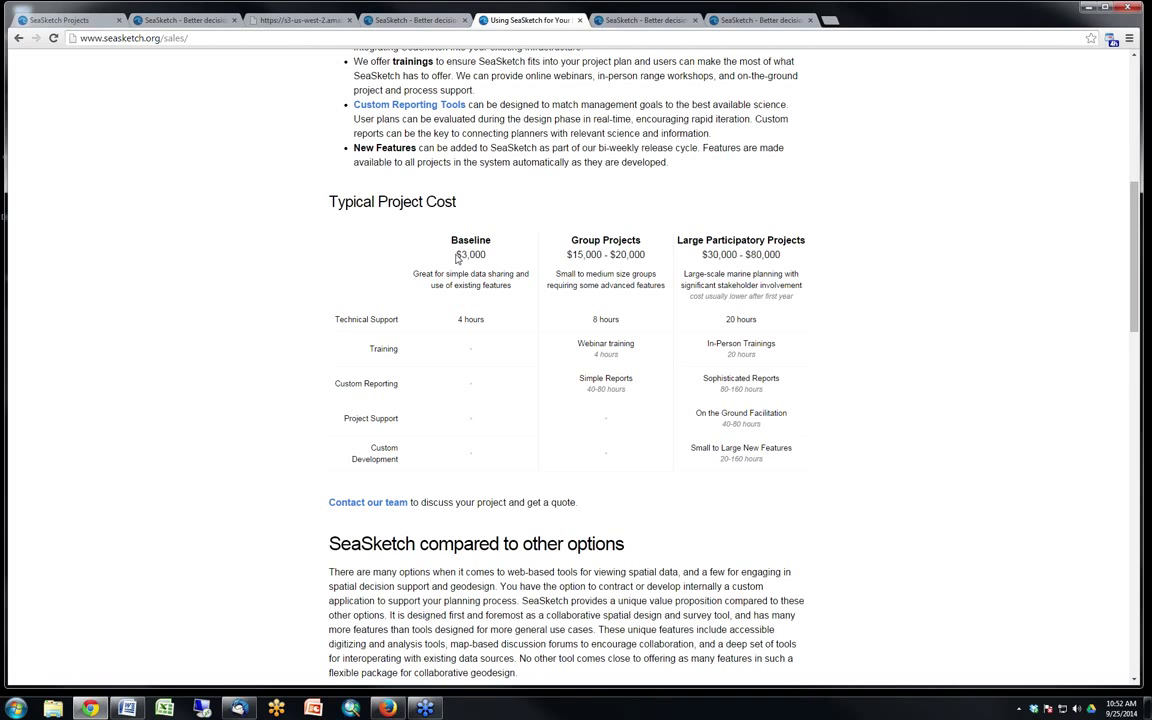
Highlight the Baseline price and the Large Participatory Projects price range in the cost table, and clear the selection
left_click_drag(455, 254, 488, 254)
left_click_drag(701, 254, 781, 255)
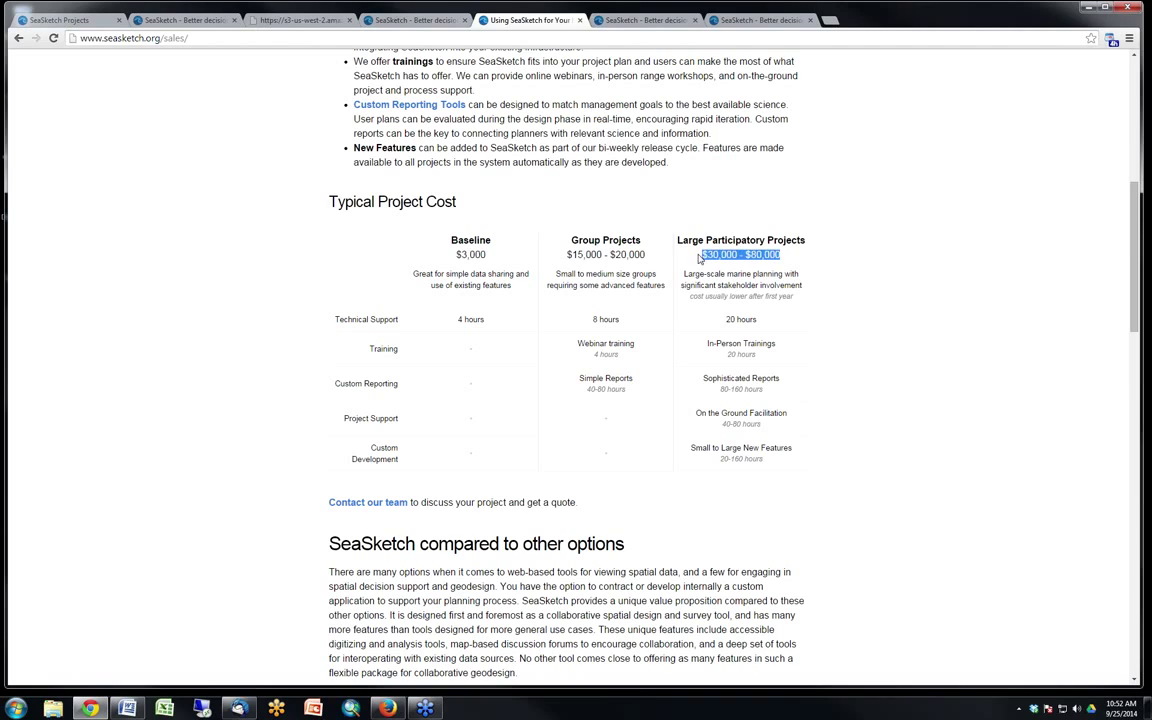
left_click(856, 270)
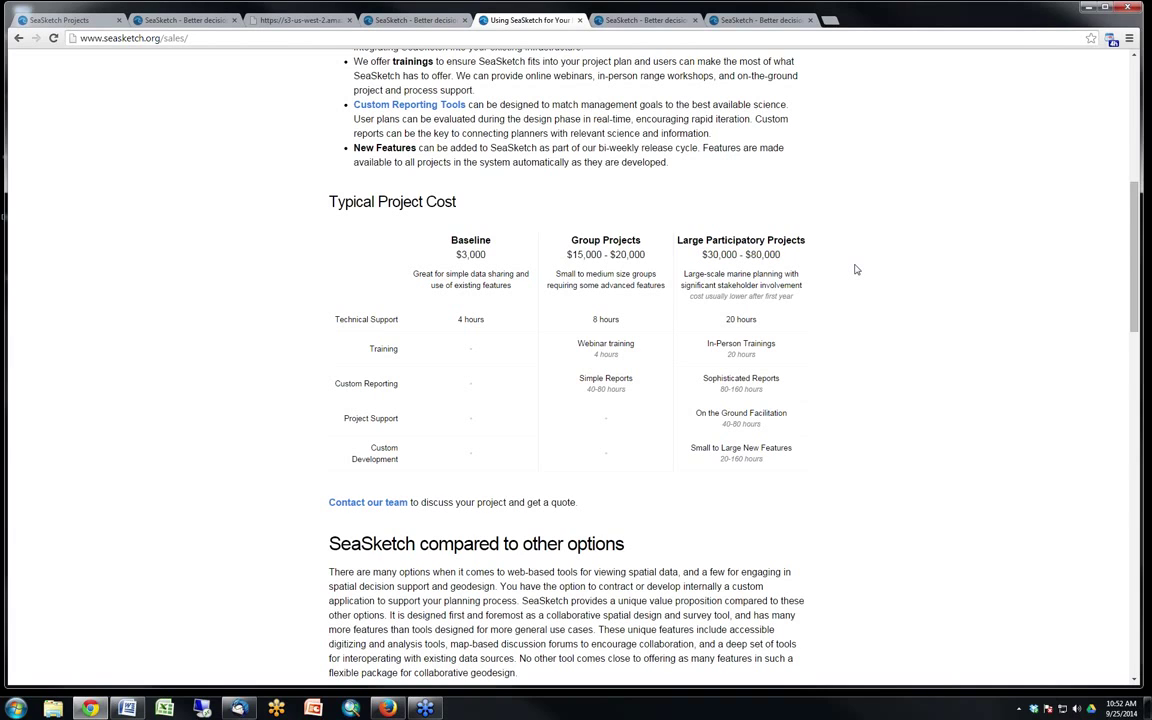